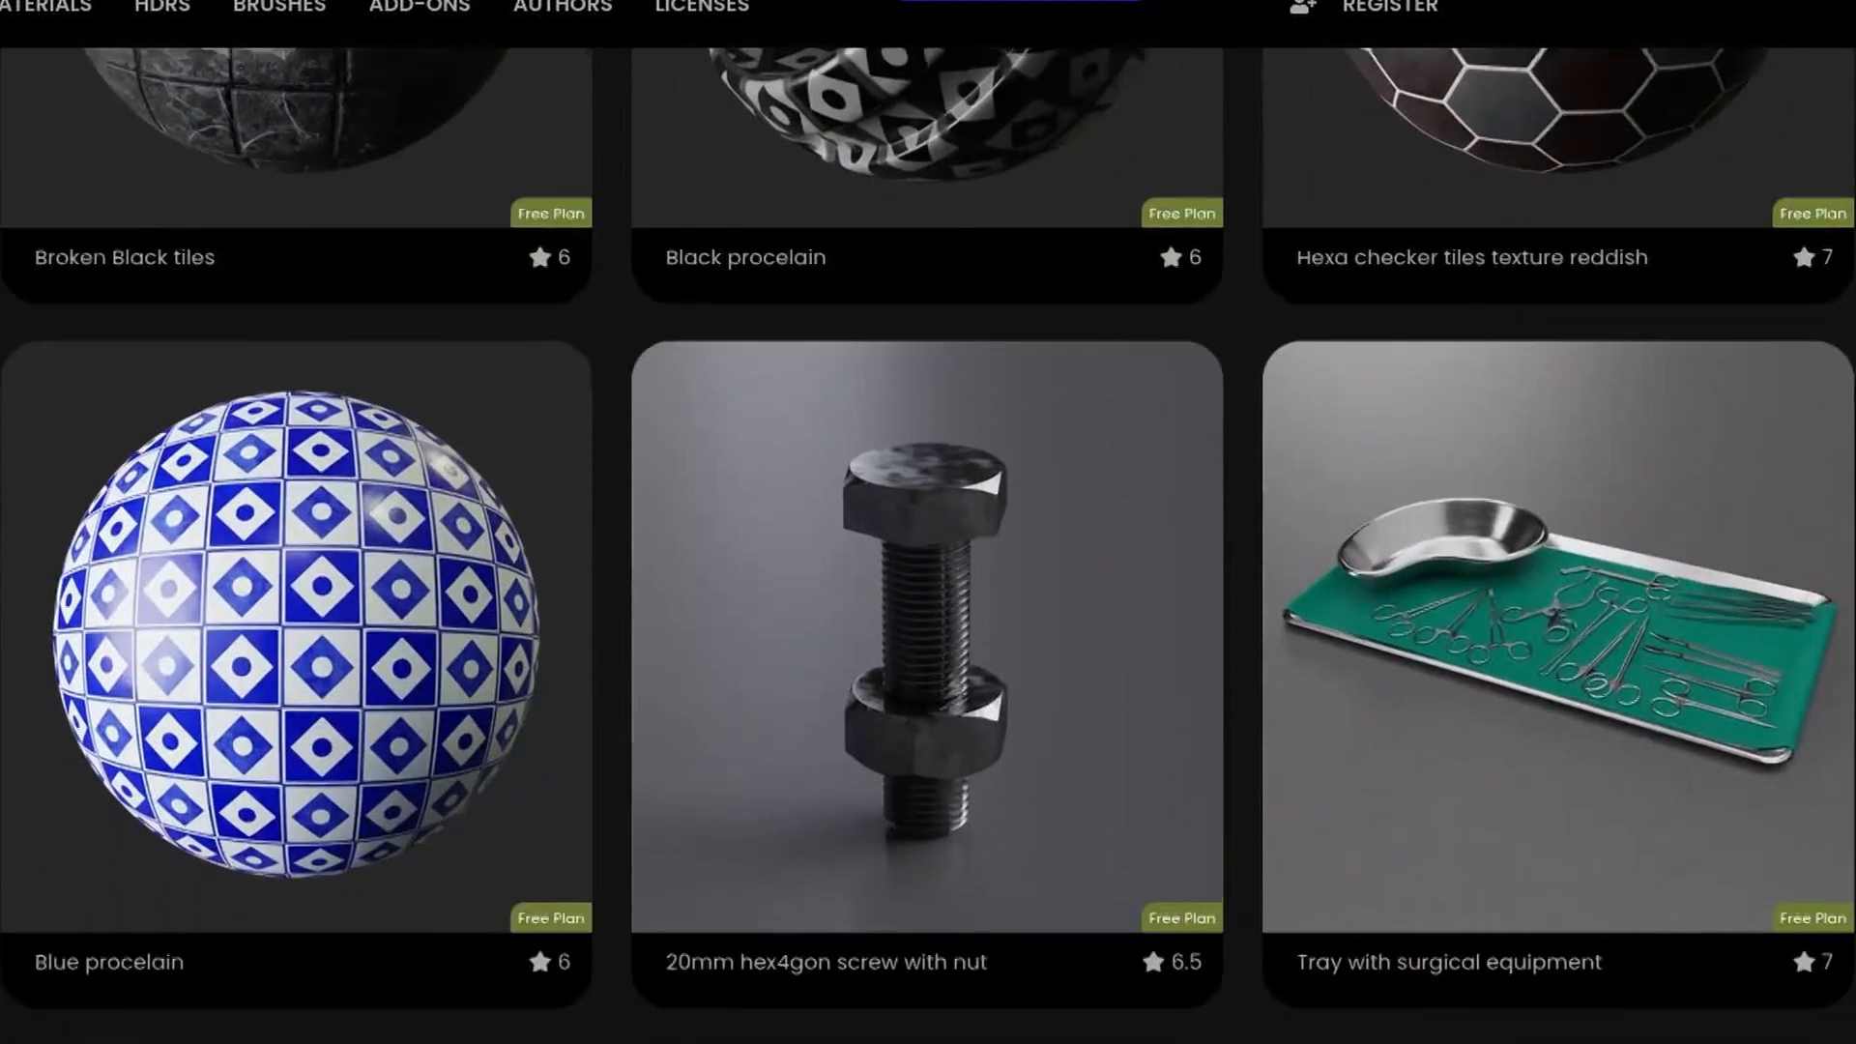
Browse the free 3D models and materials in the online asset libraries.
scroll(928, 541, "down", 10)
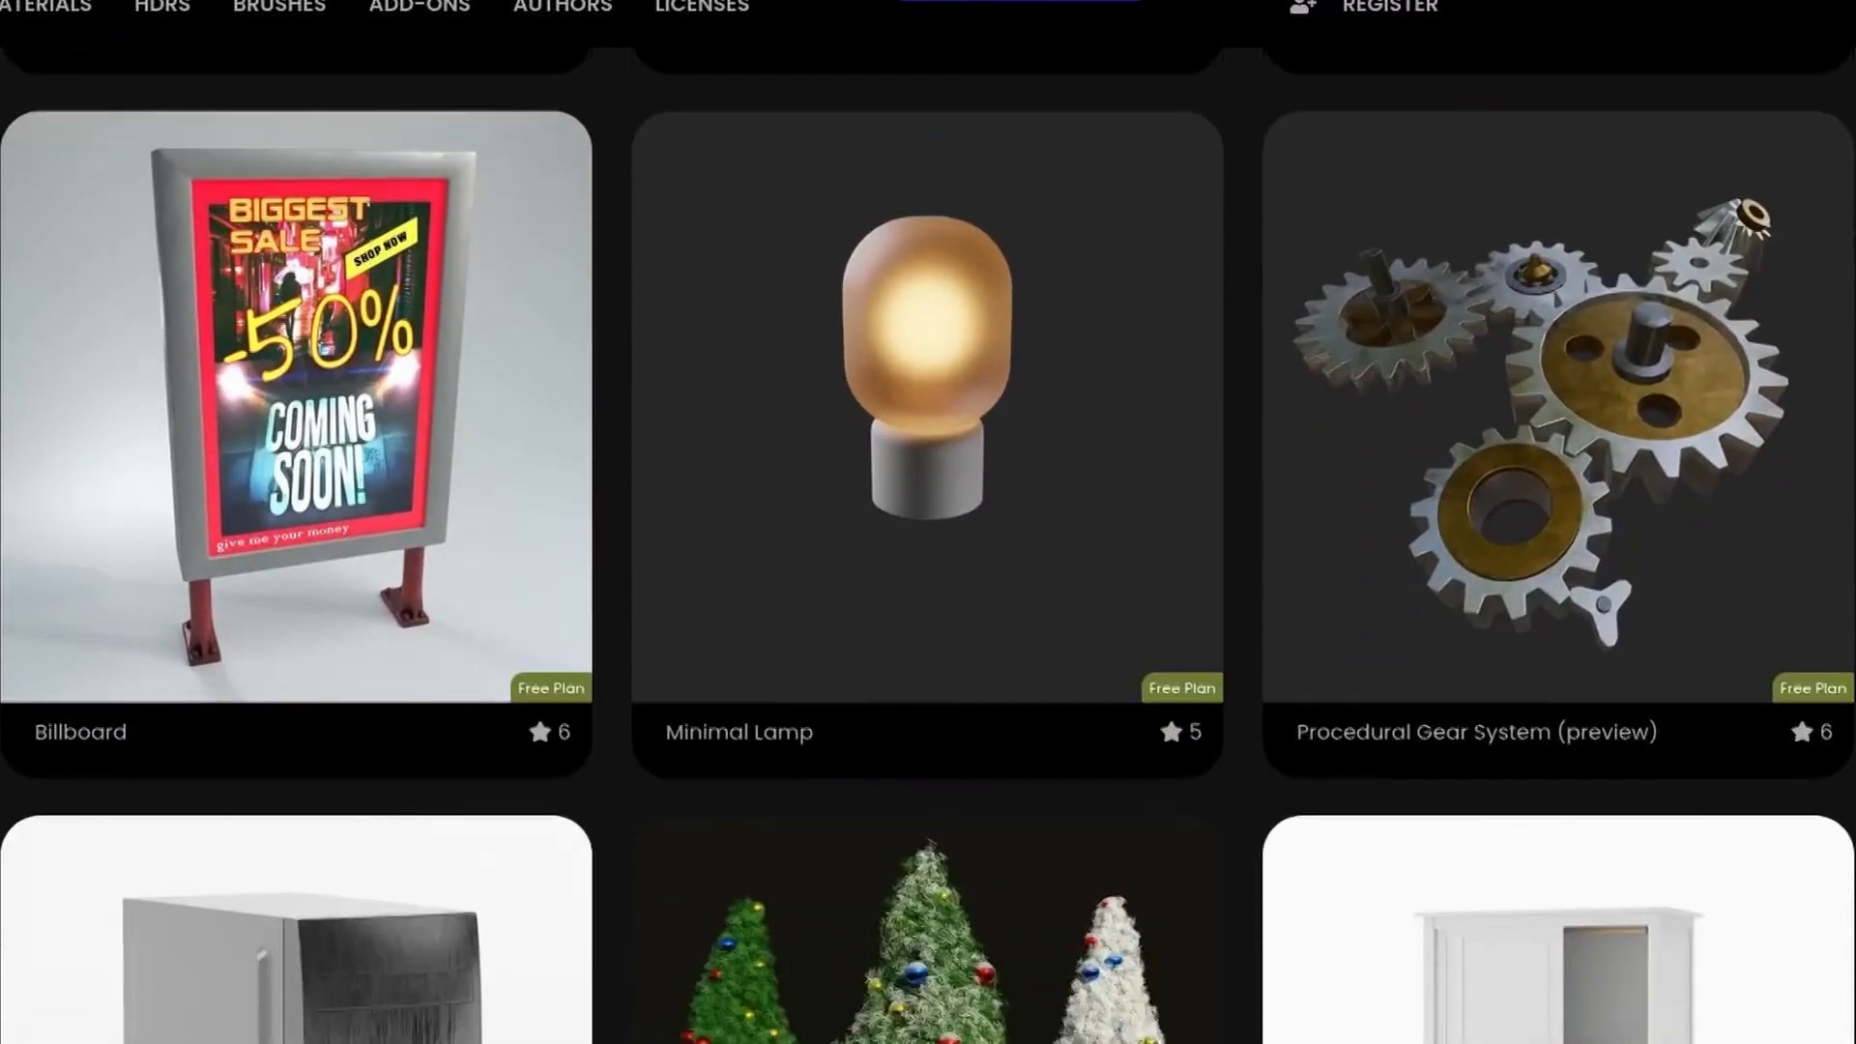
scroll(928, 542, "down", 6)
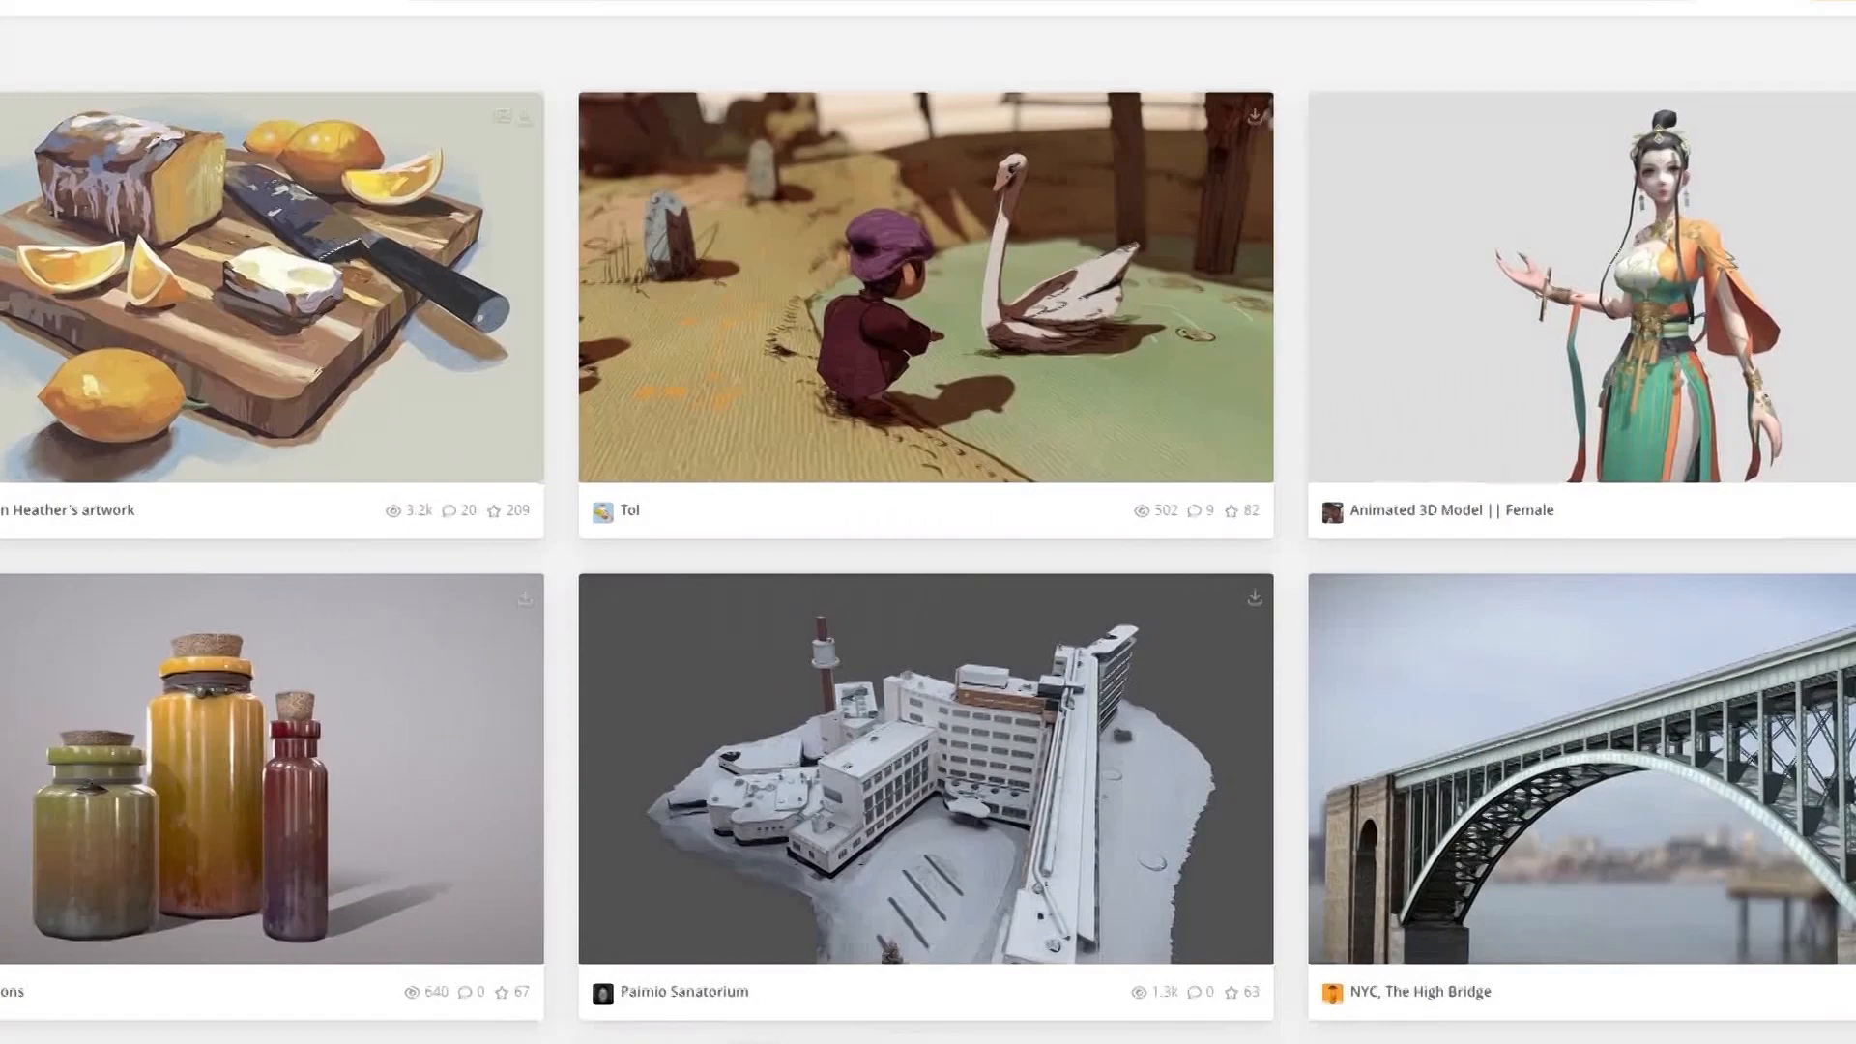
scroll(928, 522, "down", 2)
scroll(928, 522, "down", 3)
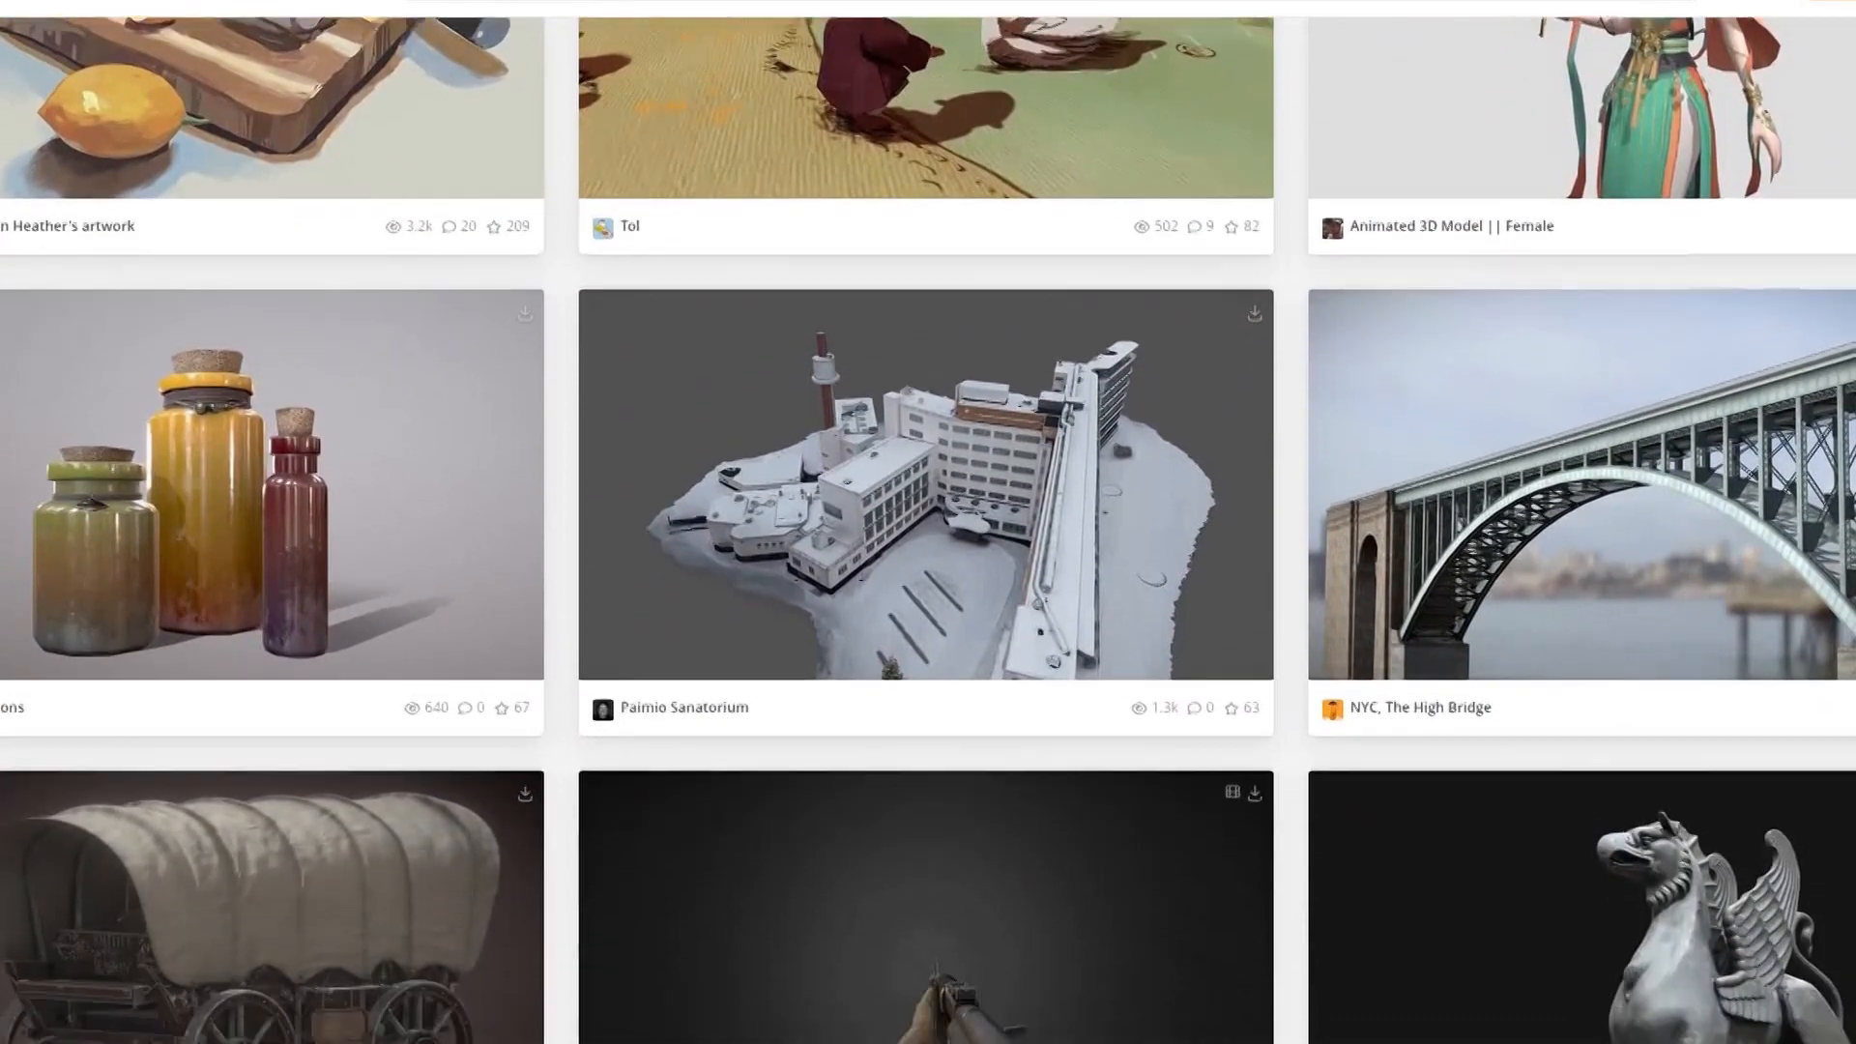
scroll(928, 522, "down", 3)
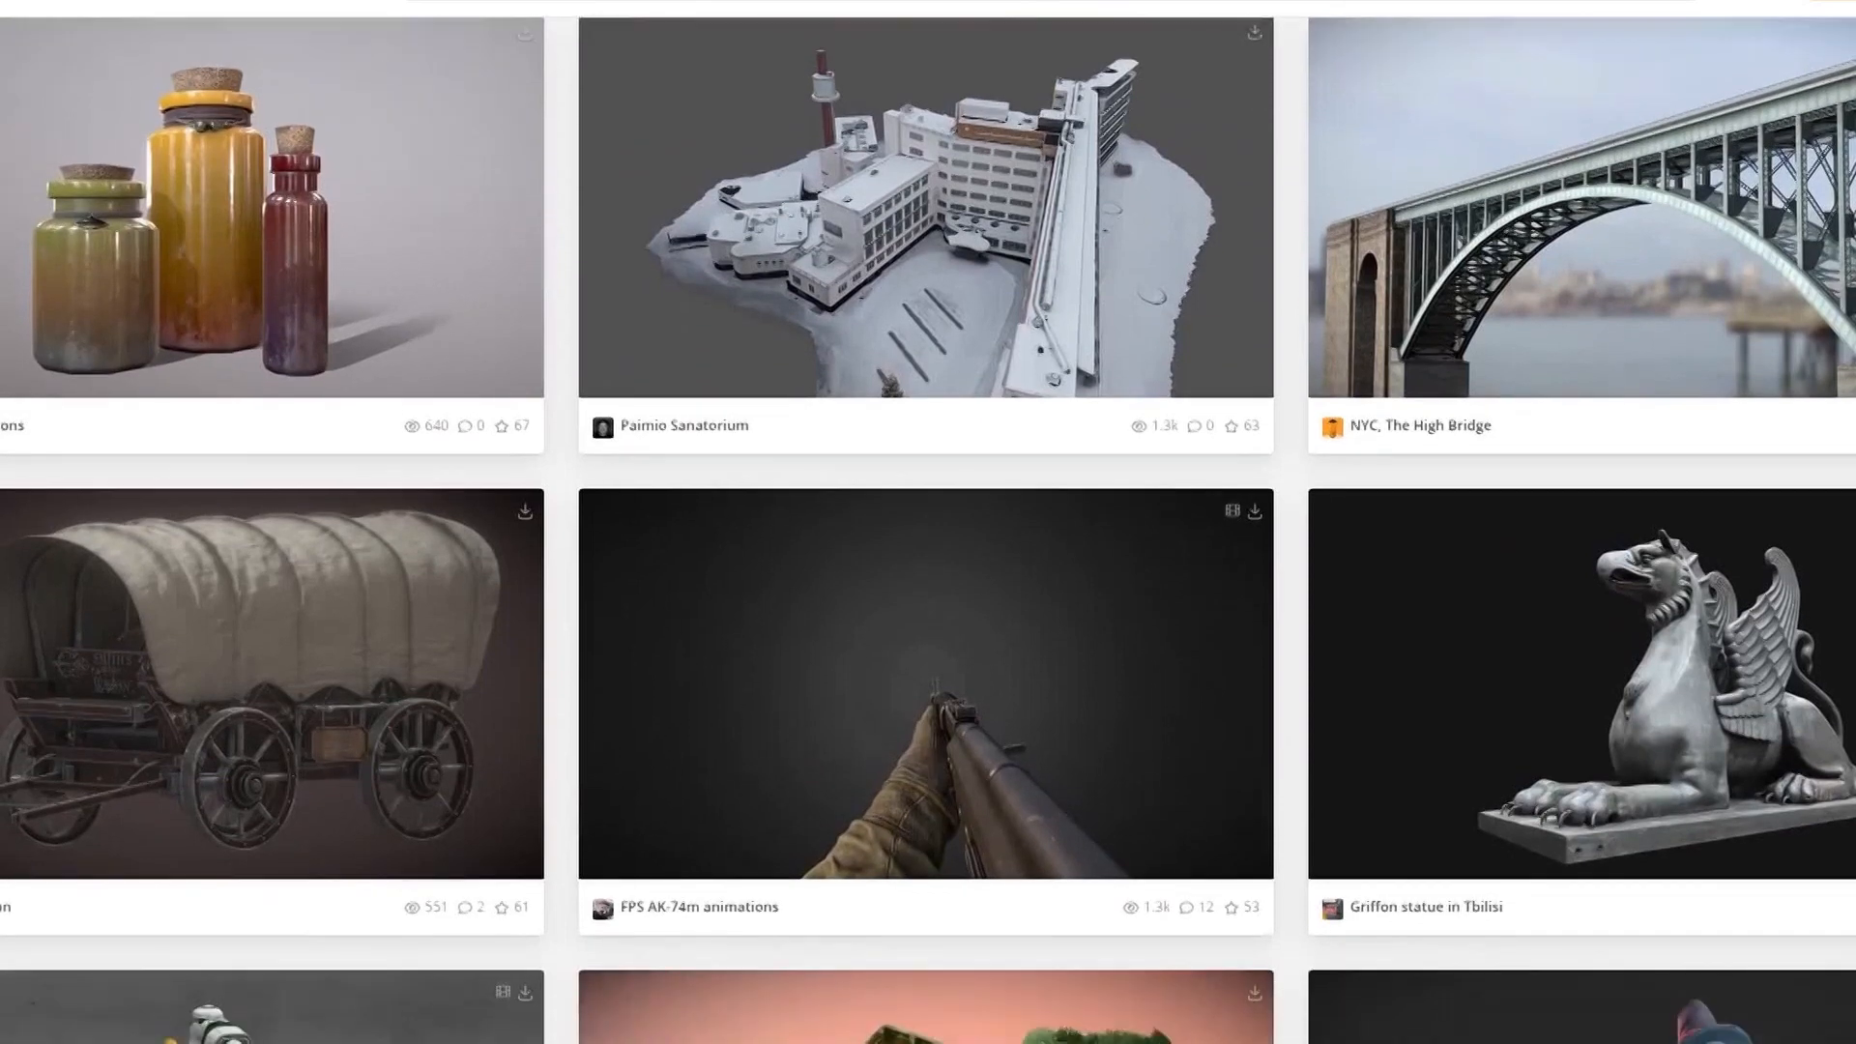
scroll(928, 522, "down", 3)
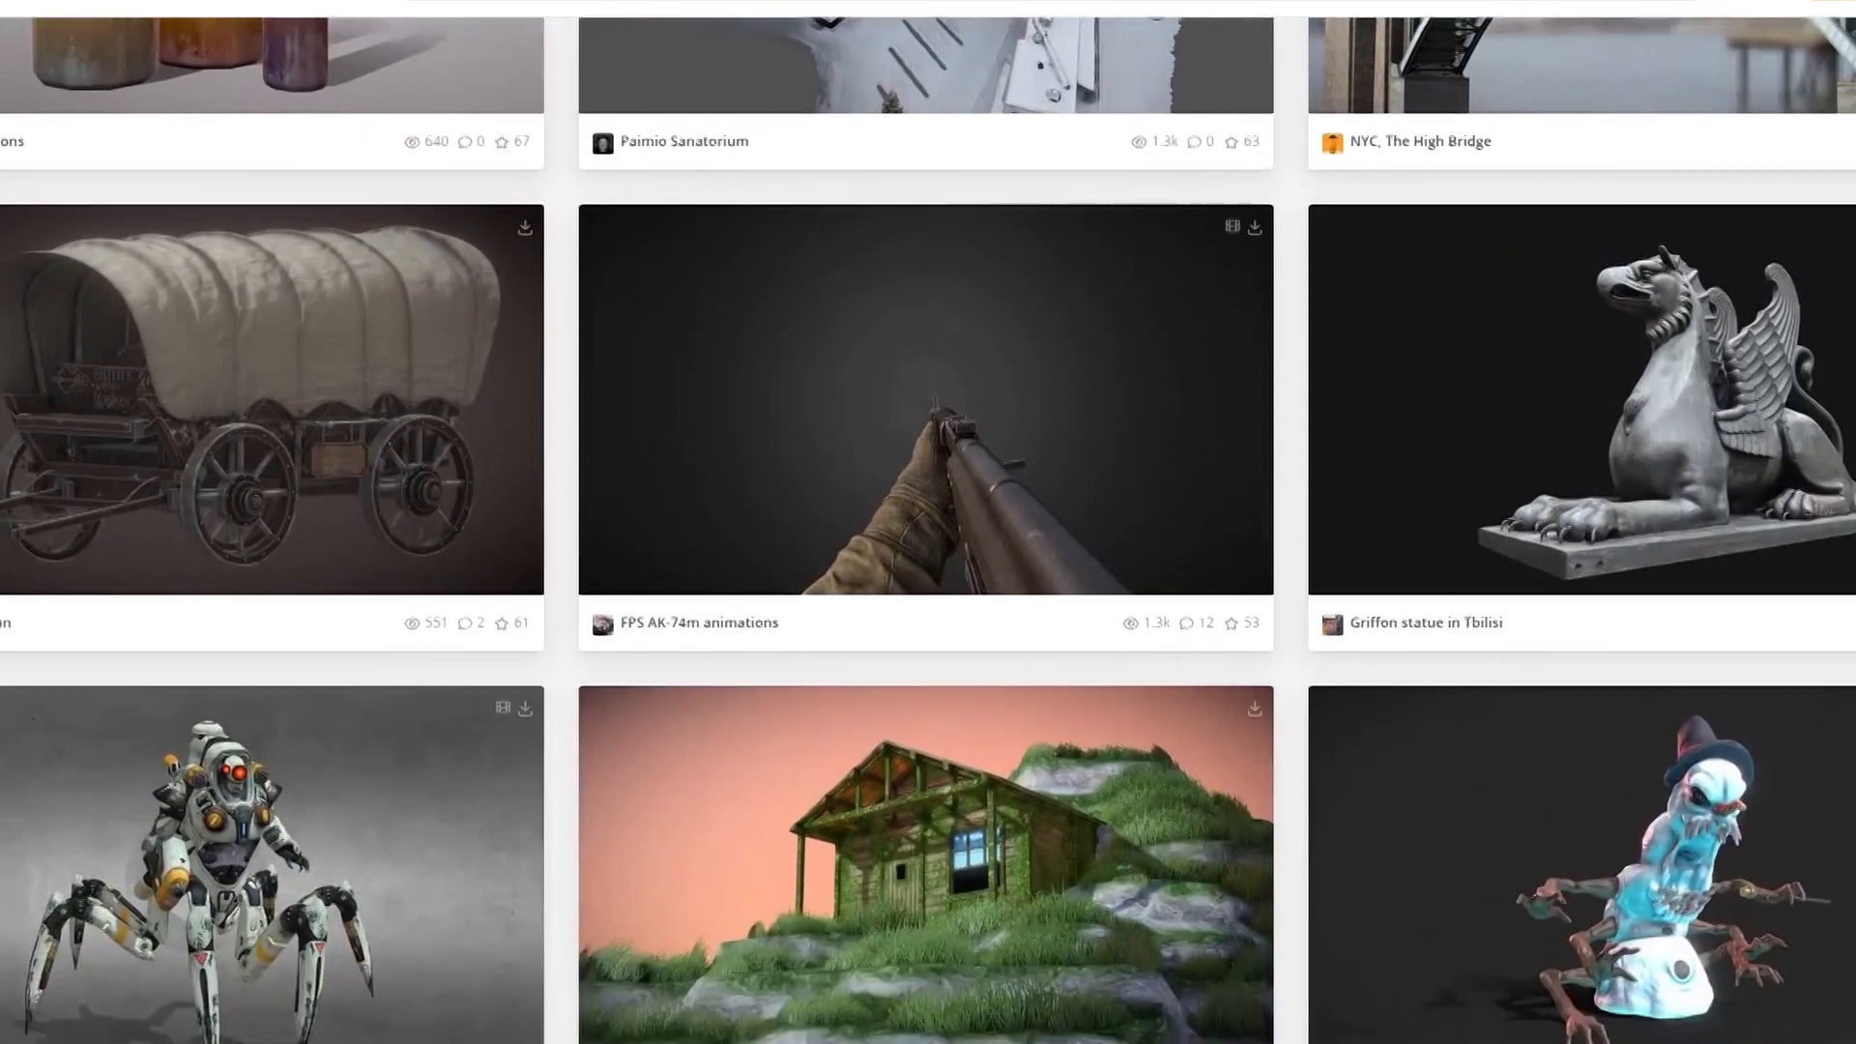
scroll(928, 522, "down", 3)
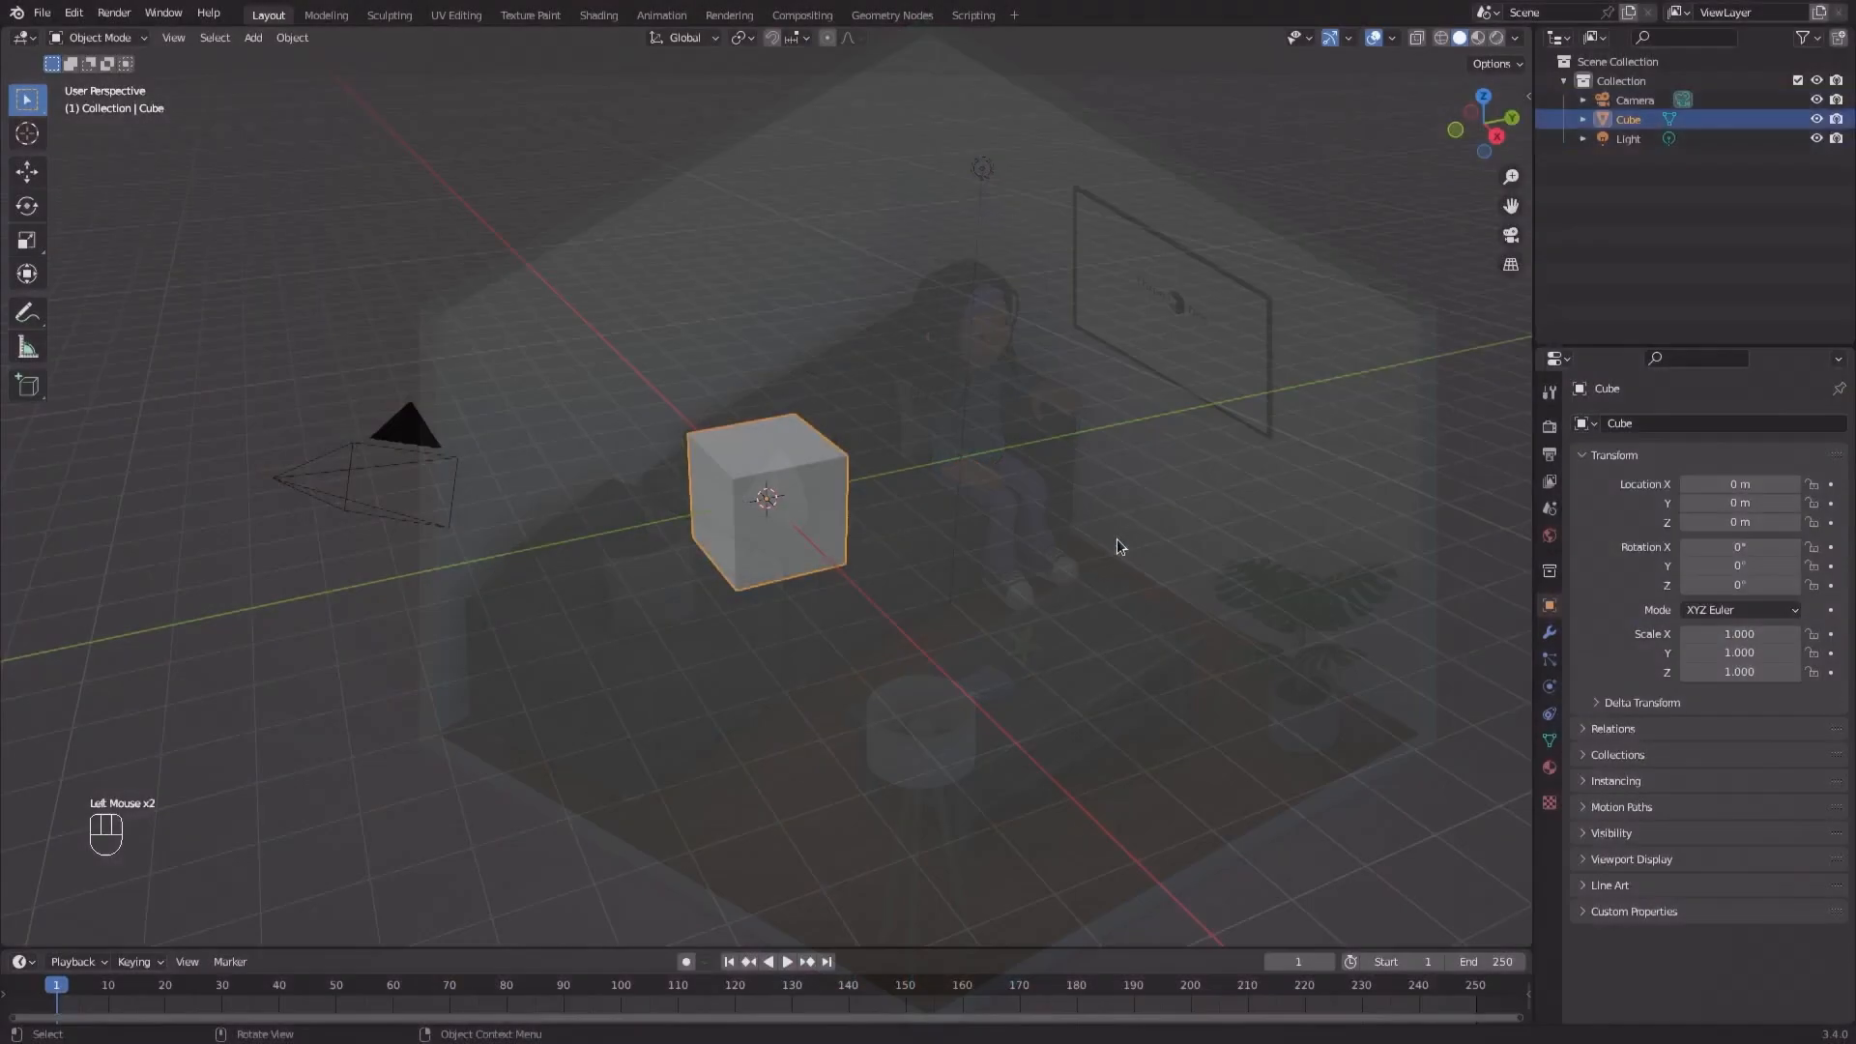
Select all the default objects in the new scene (cube, camera and light) and delete them.
key("a")
key("x")
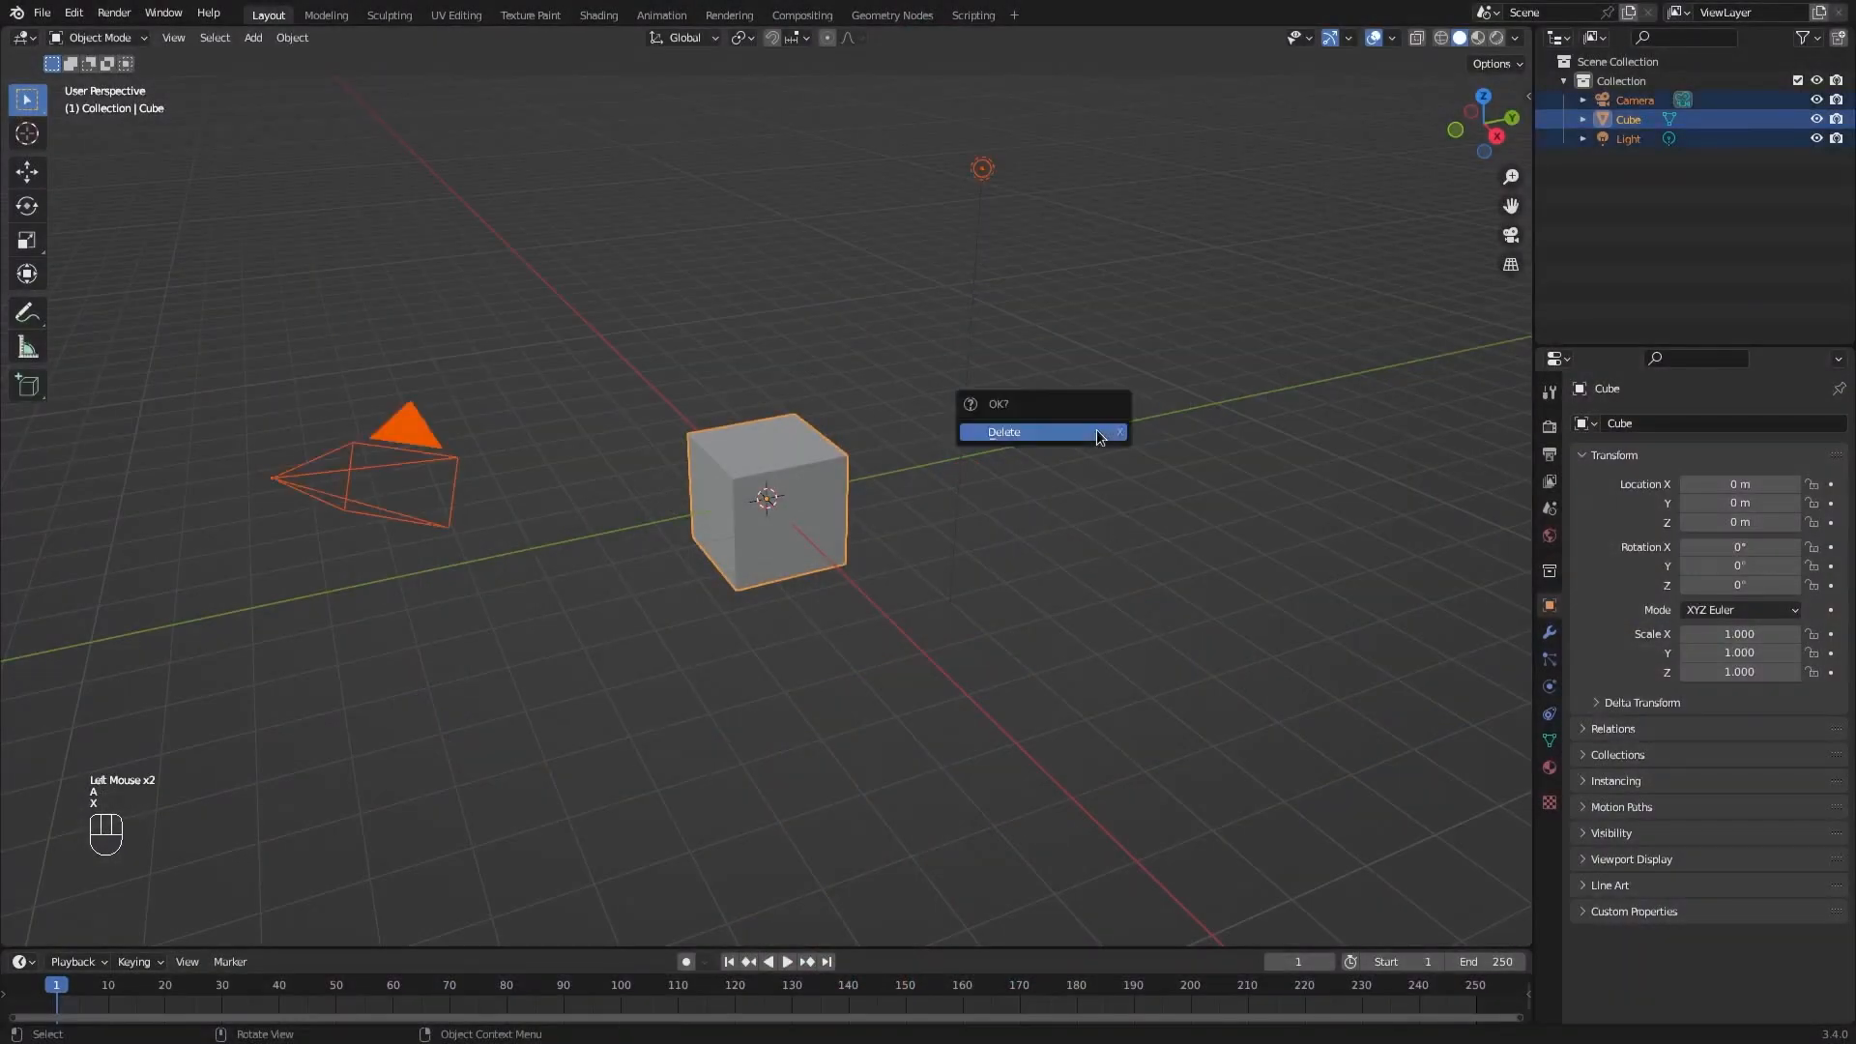
left_click(1096, 429)
Add a plane mesh with a size of 3 m as the room's floor.
key("shift+a")
mouse_move(817, 453)
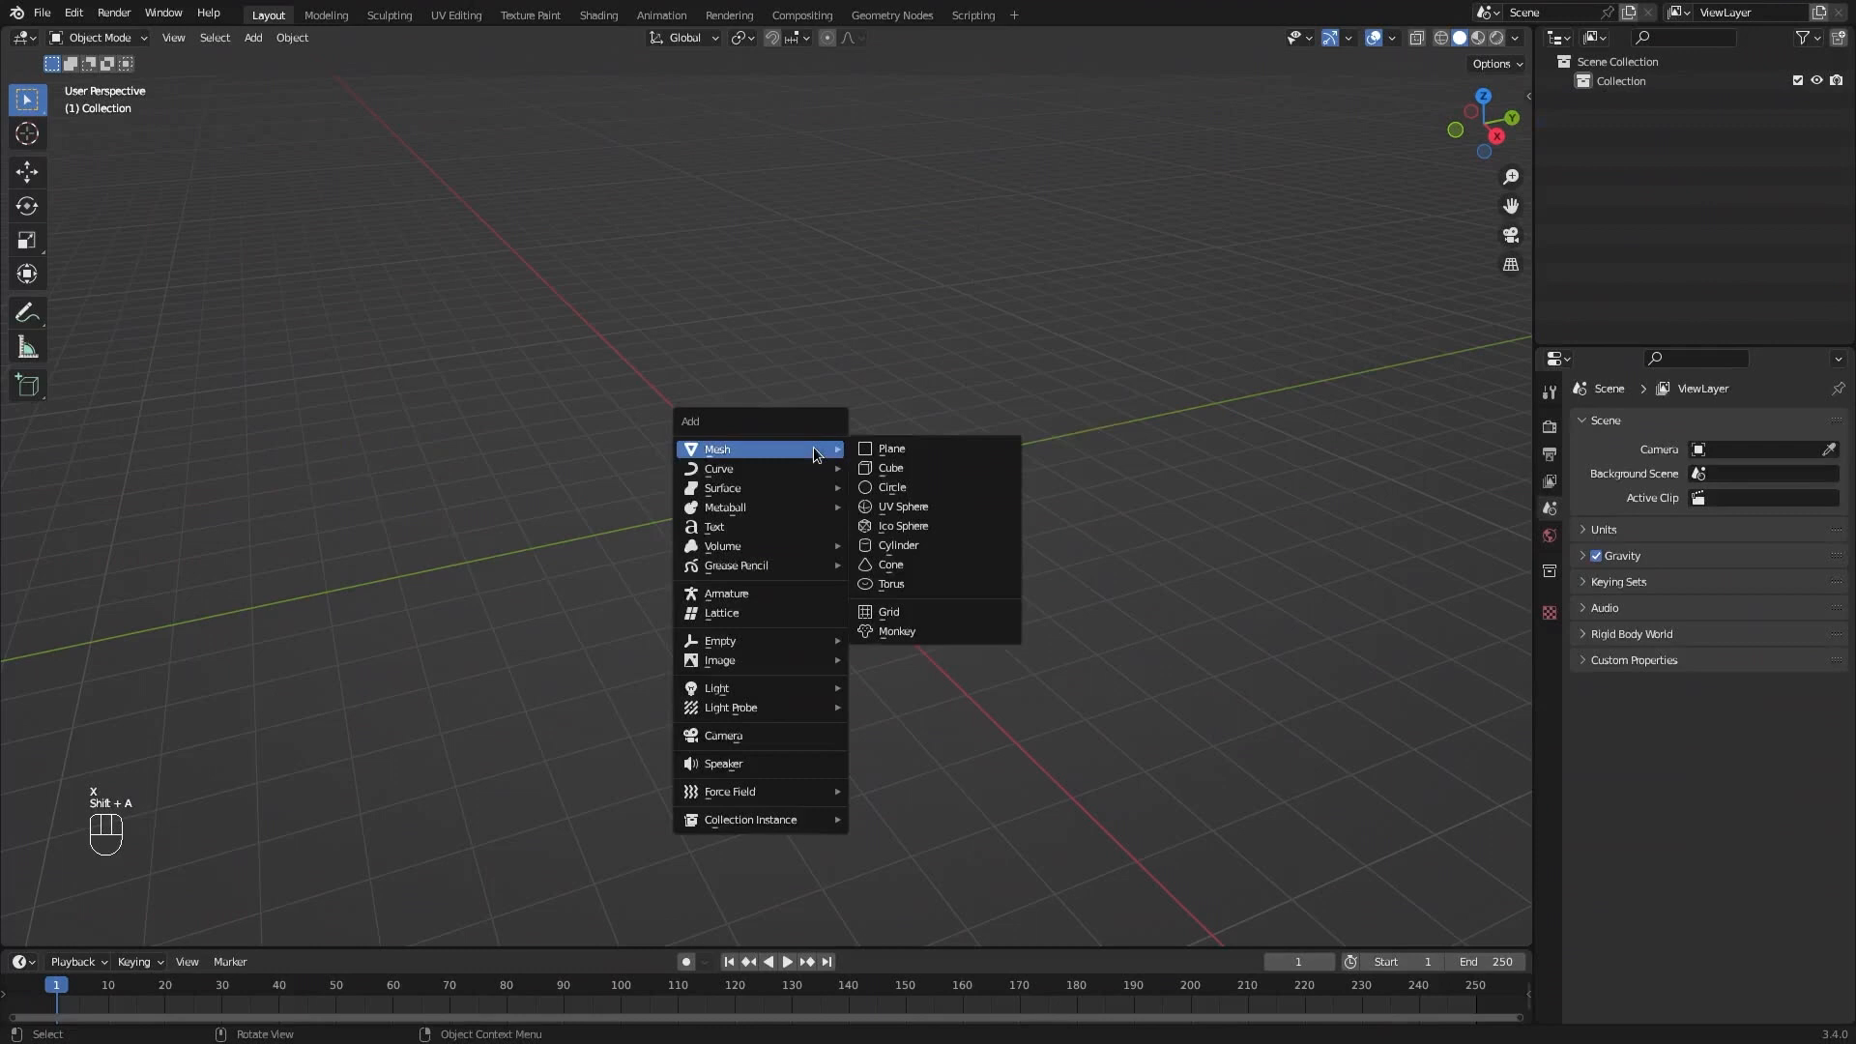
left_click(883, 453)
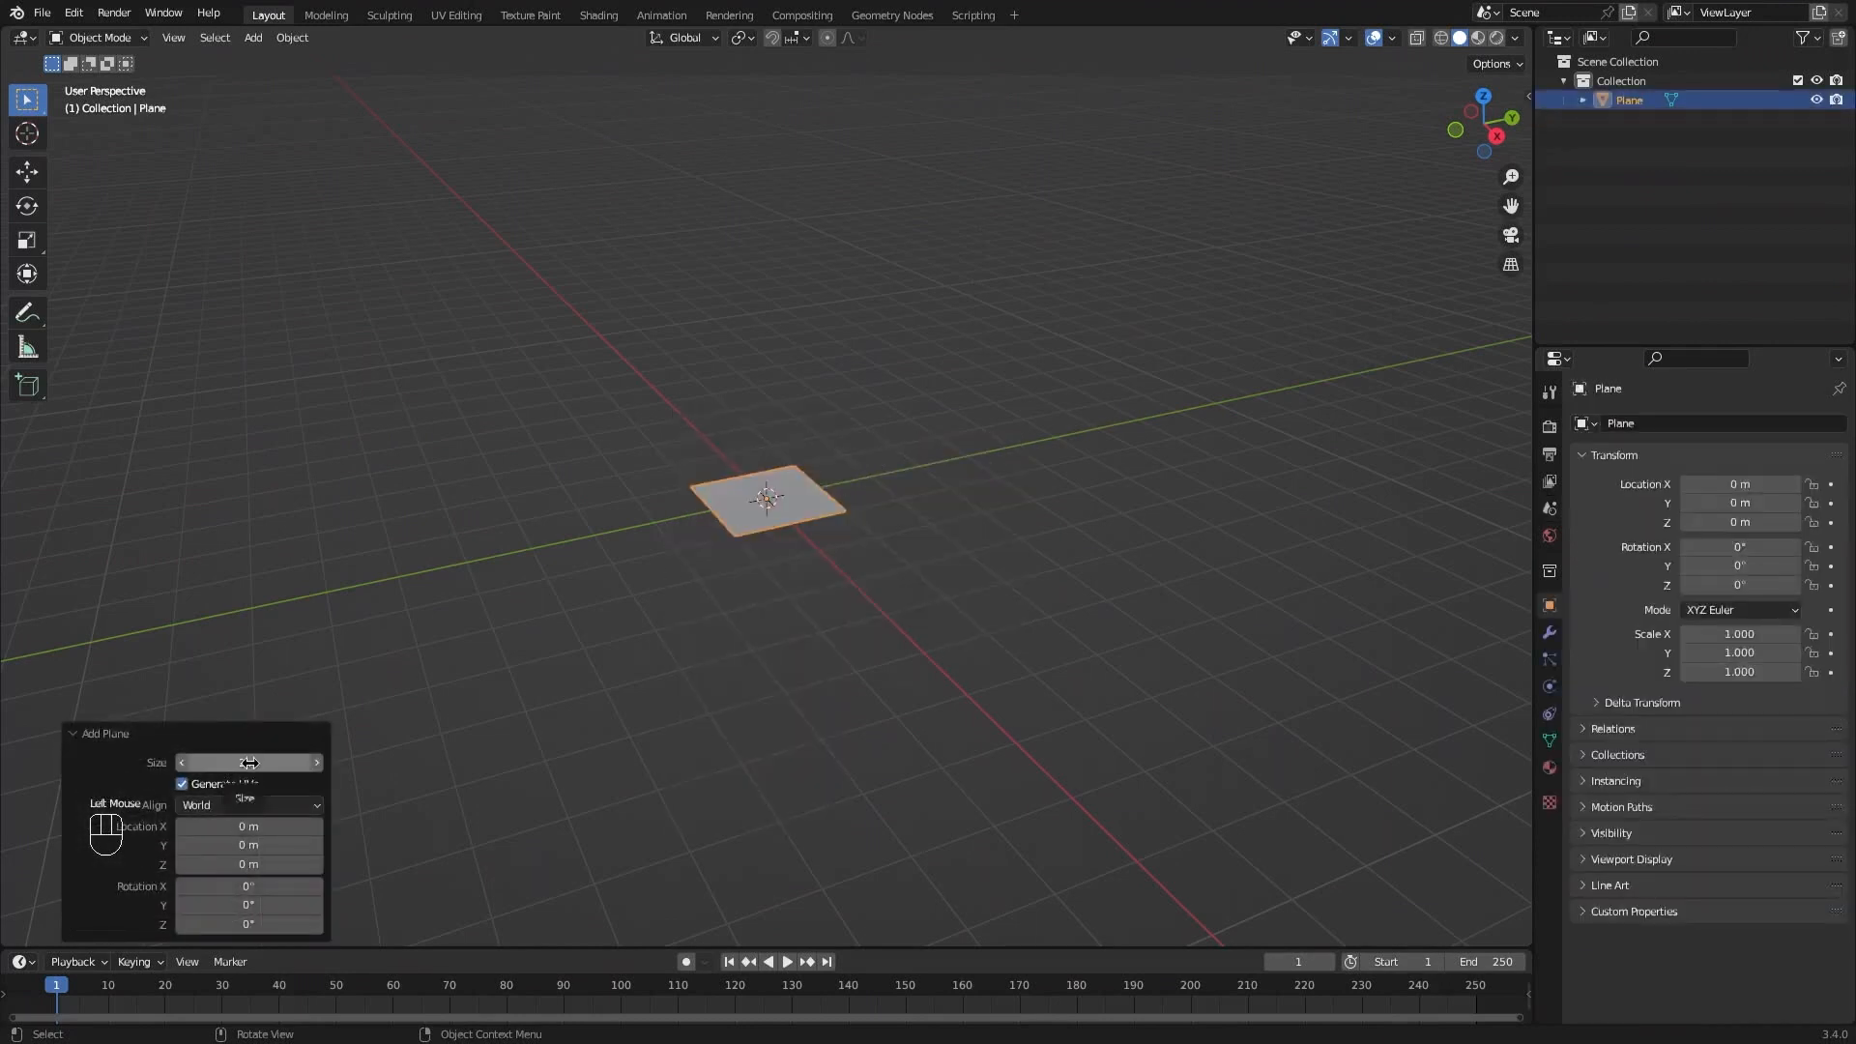
double_click(250, 763)
key("Return")
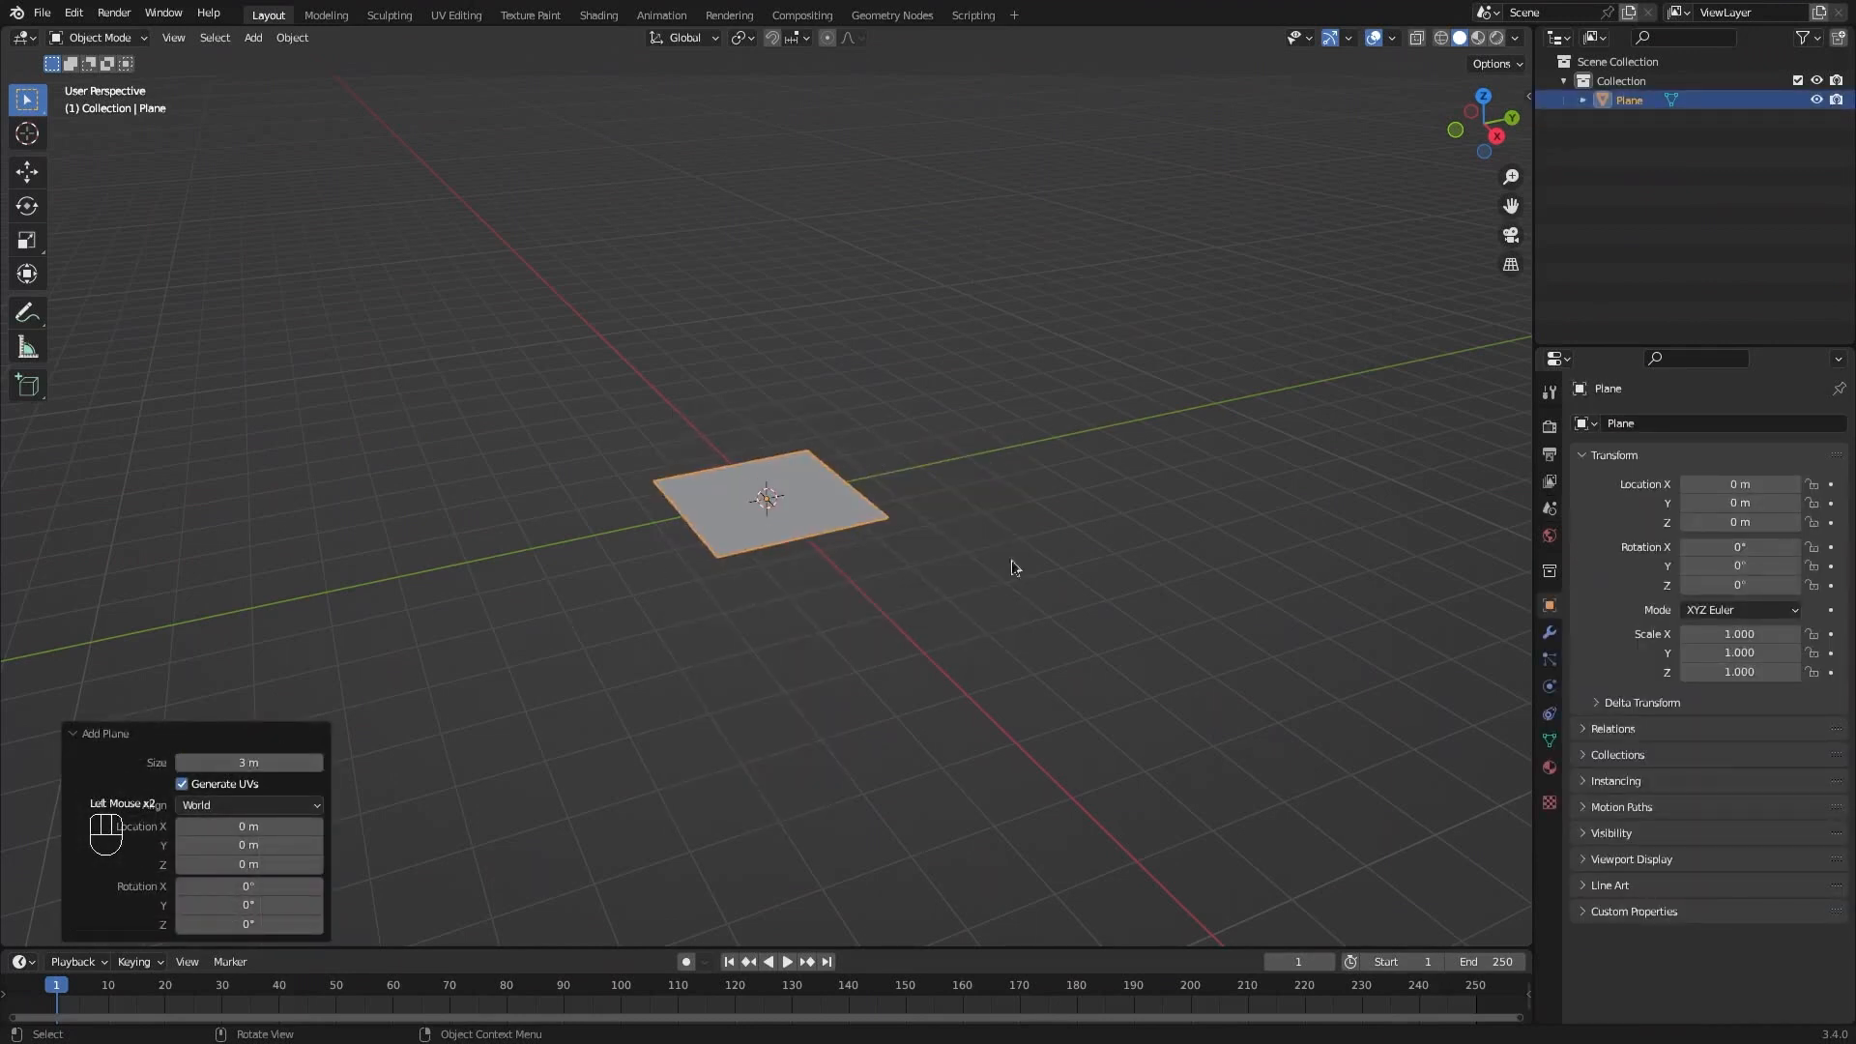
In Edit Mode, extrude the floor's two back edges 2.2 m upward along Z to form the walls.
middle_click_drag(1012, 567, 896, 517)
key("ctrl+Tab")
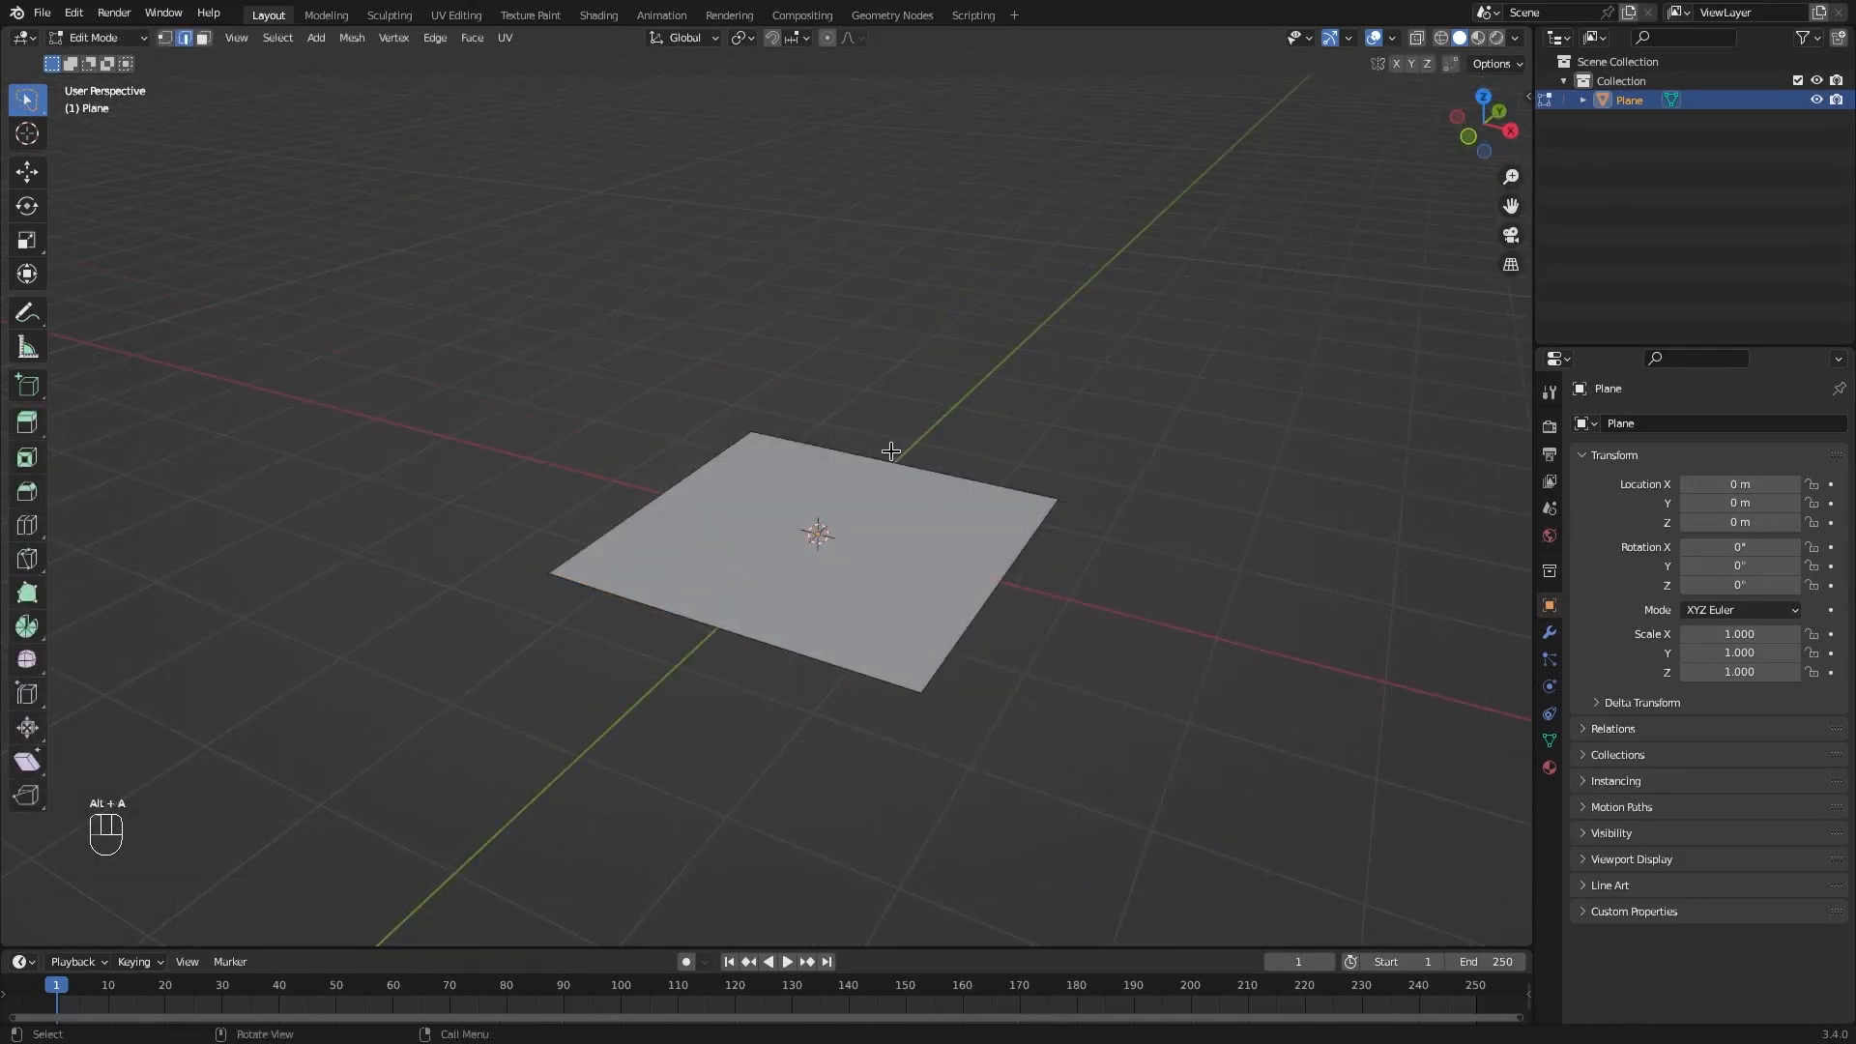
left_click(890, 451)
left_click(646, 484, "shift")
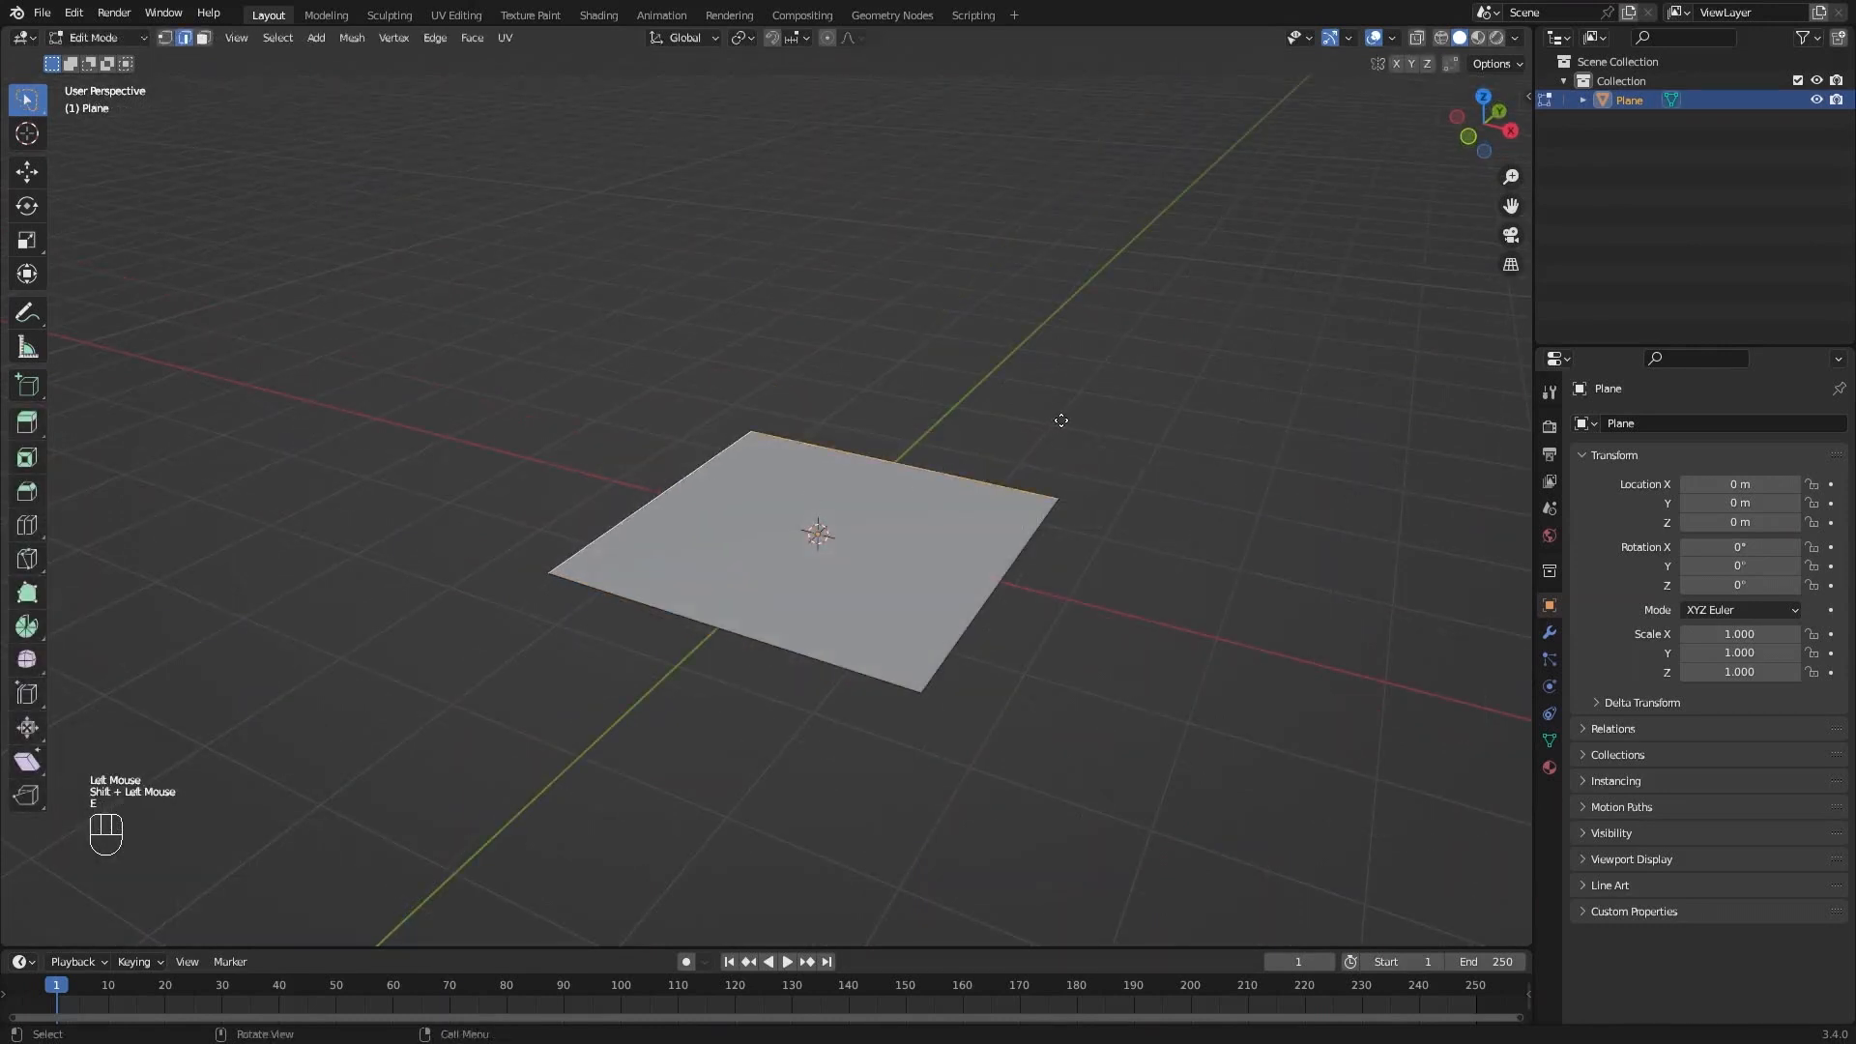
key("e")
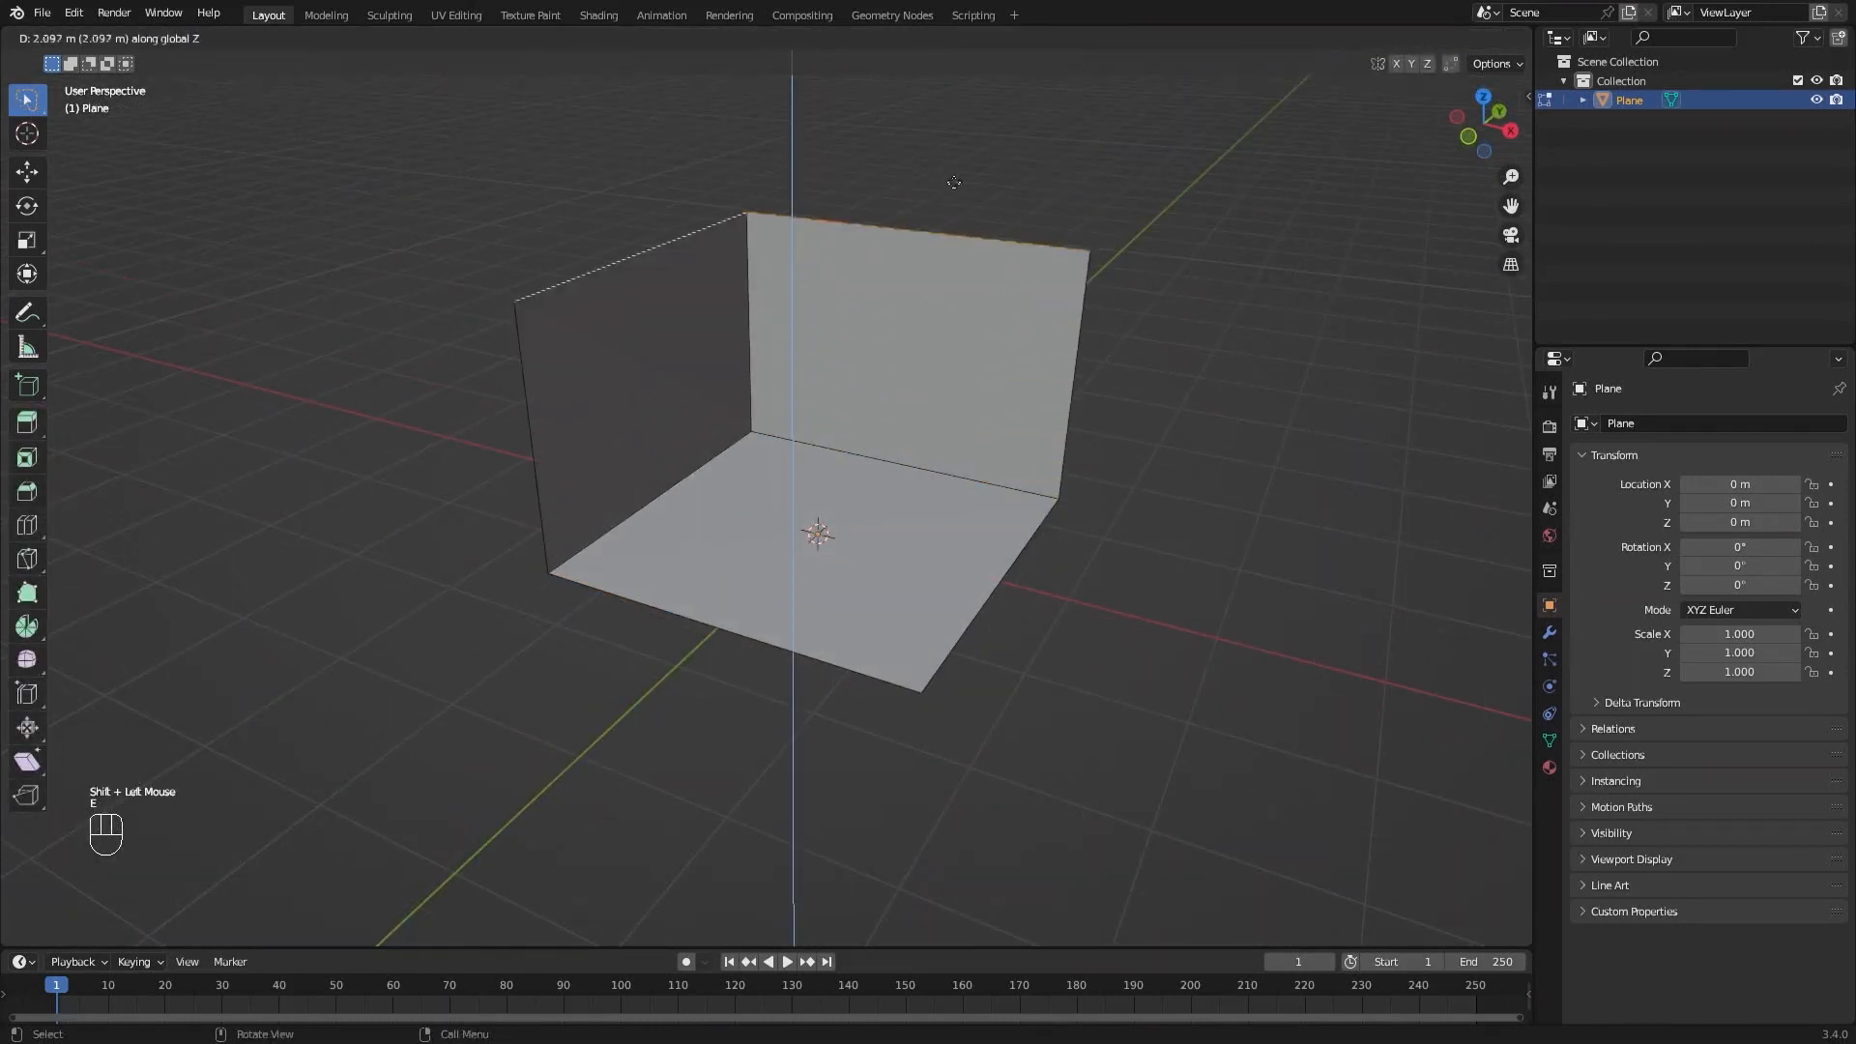
left_click(927, 158)
left_click(276, 839)
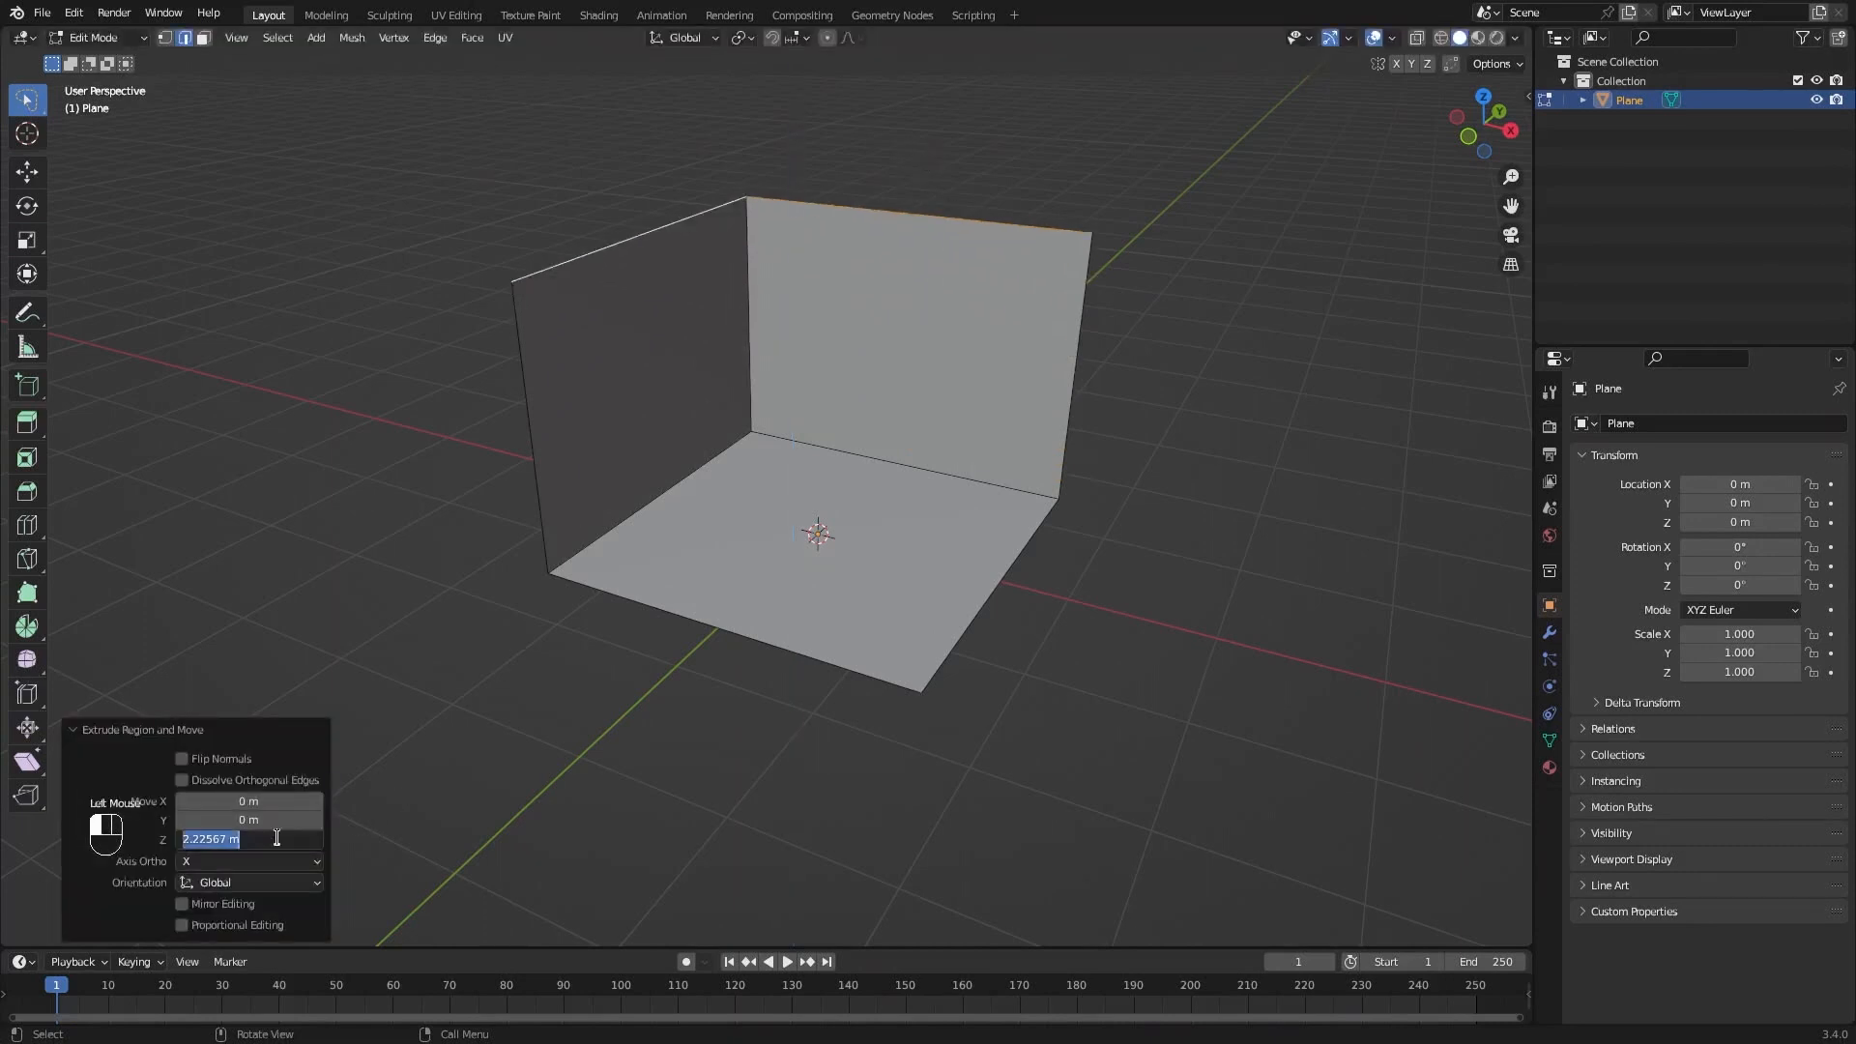
type("2.2")
key("Return")
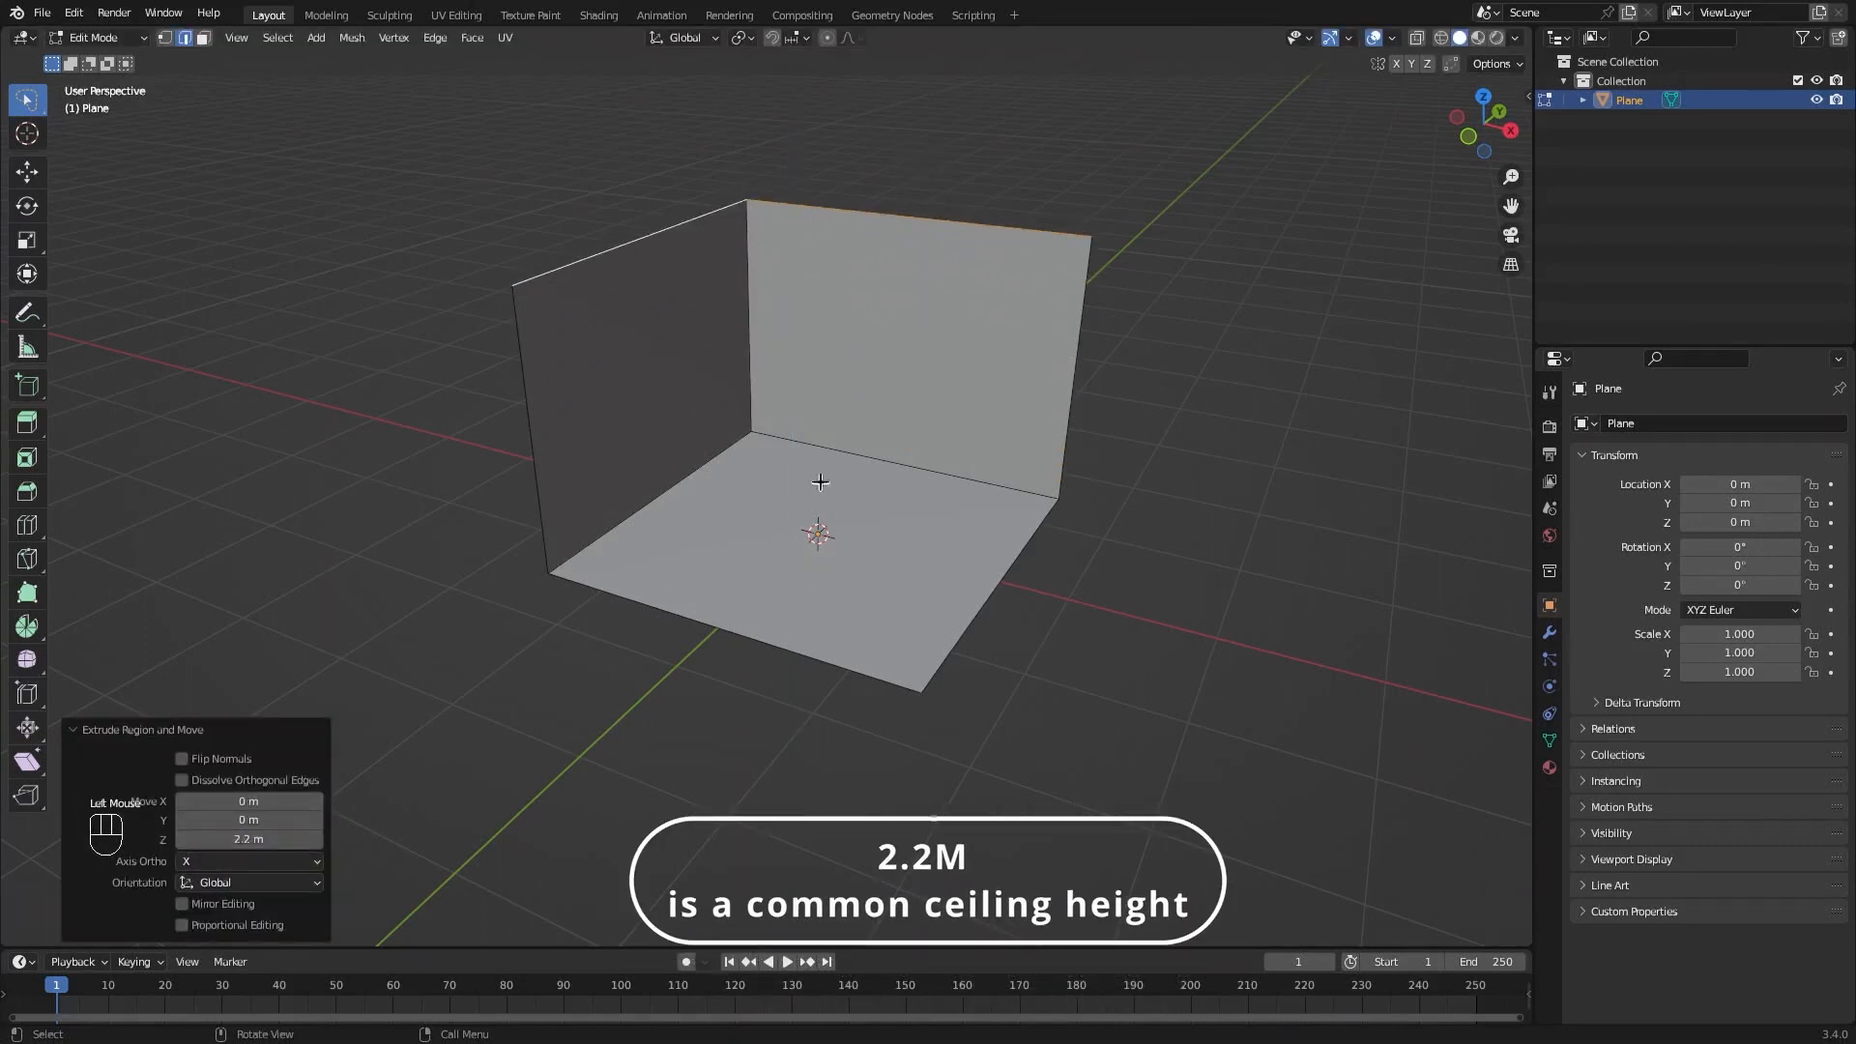
Return to Object Mode and add a Solidify modifier to the room with Even Thickness enabled.
middle_click_drag(821, 481, 796, 478)
scroll(797, 479, "up", 2)
middle_click_drag(796, 478, 815, 512, "shift")
scroll(763, 521, "down", 1)
middle_click_drag(815, 513, 832, 597)
key("ctrl+Tab")
key("ctrl+Tab")
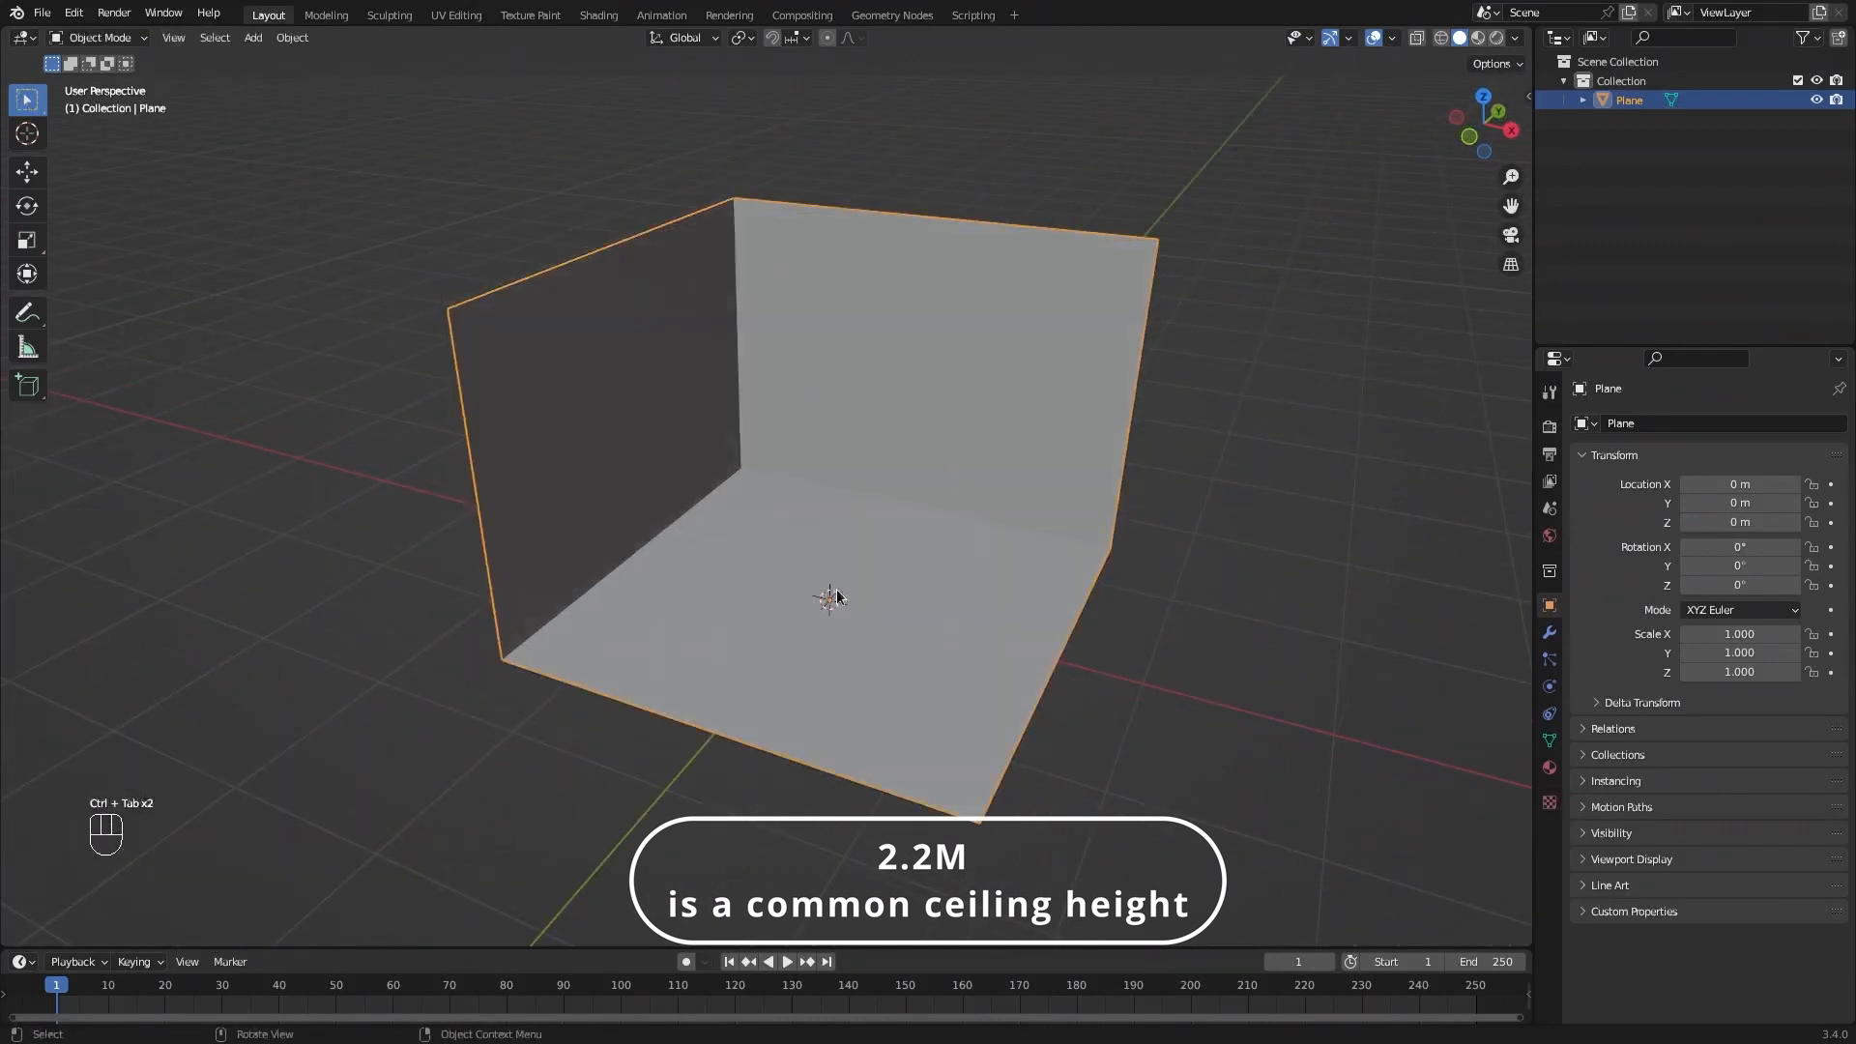
left_click(1550, 632)
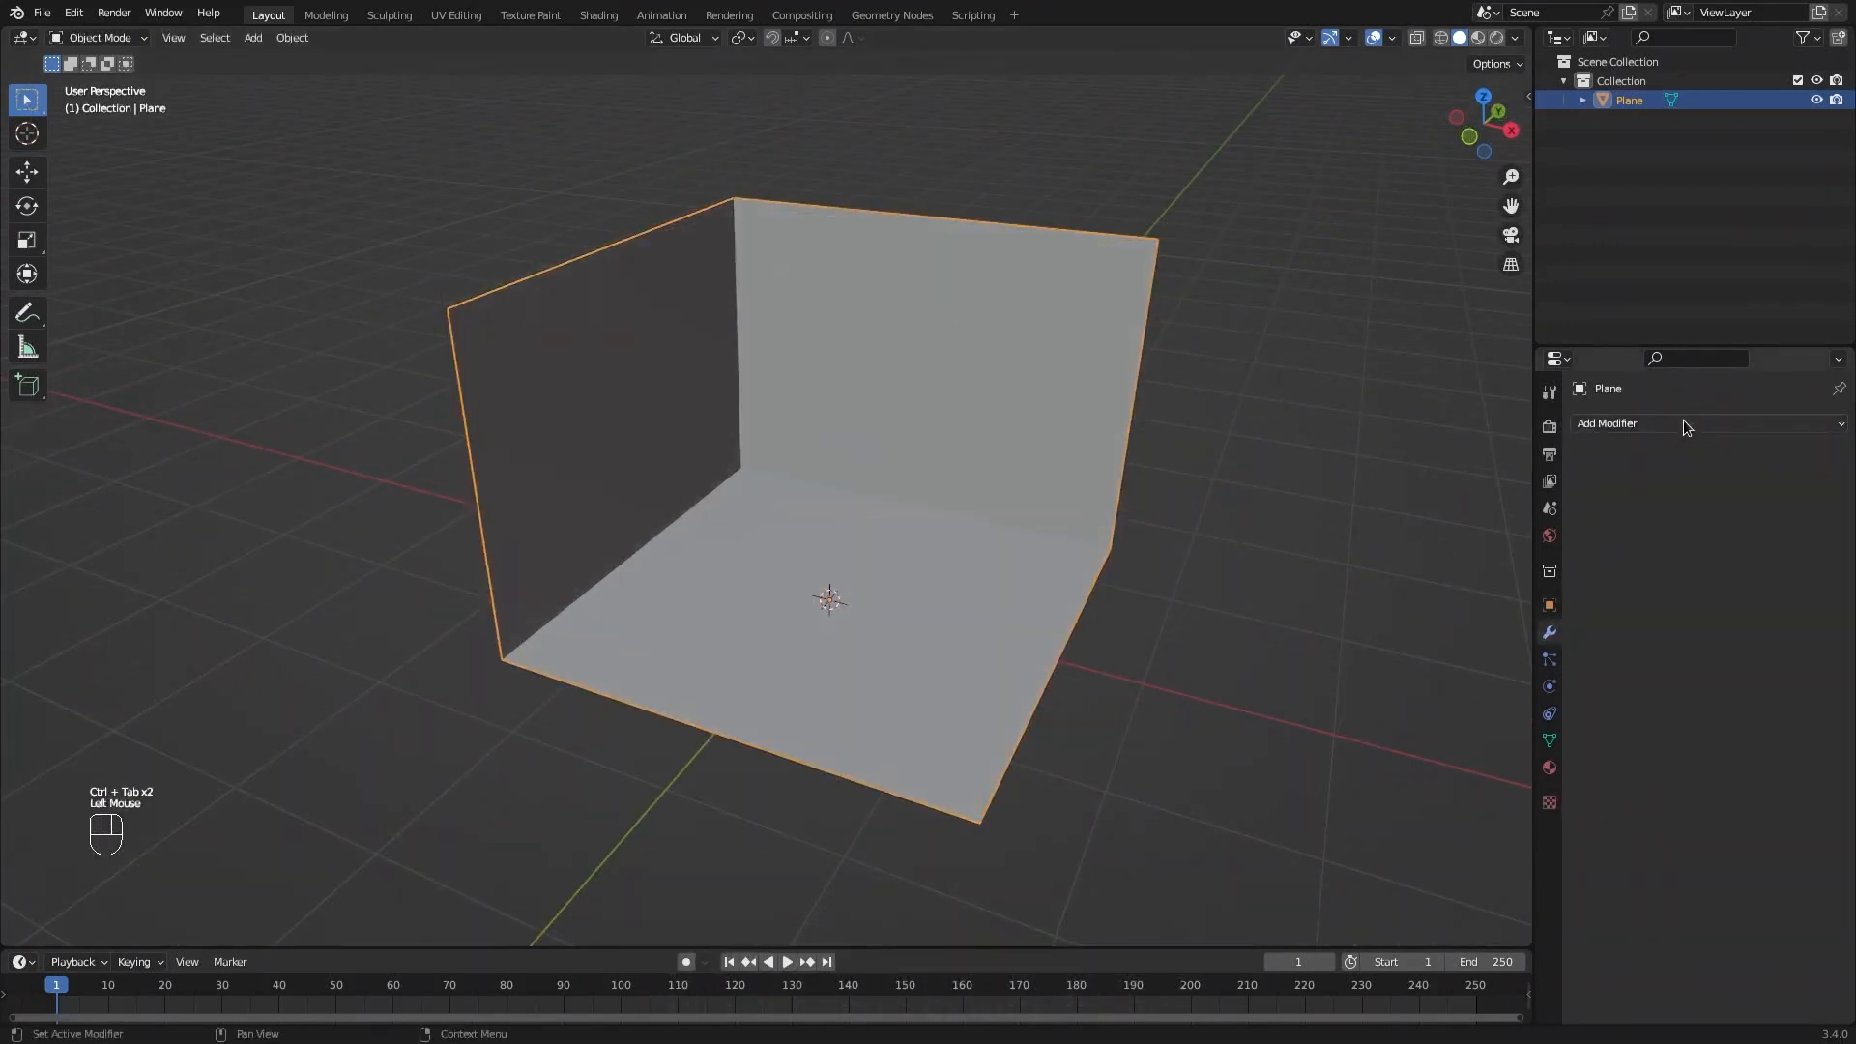
left_click(1684, 424)
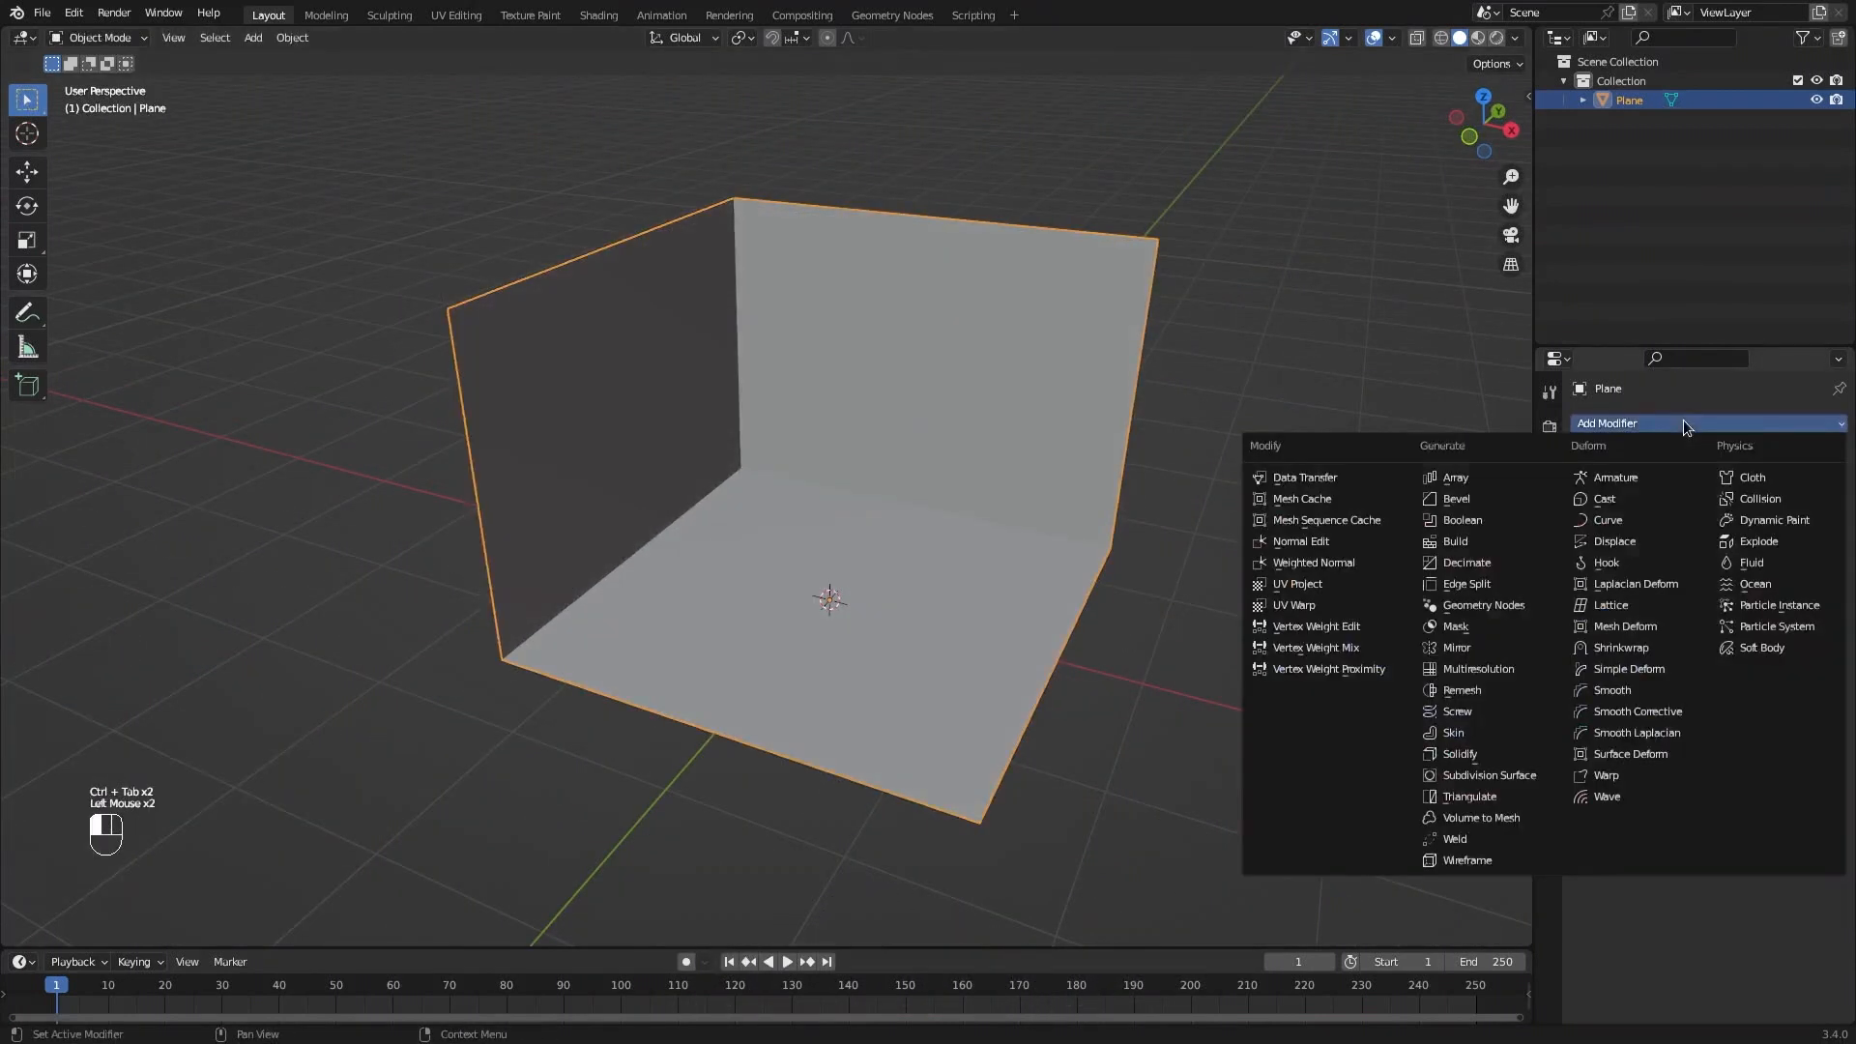
left_click(1487, 751)
left_click_drag(1750, 509, 1828, 508)
left_click(1687, 557)
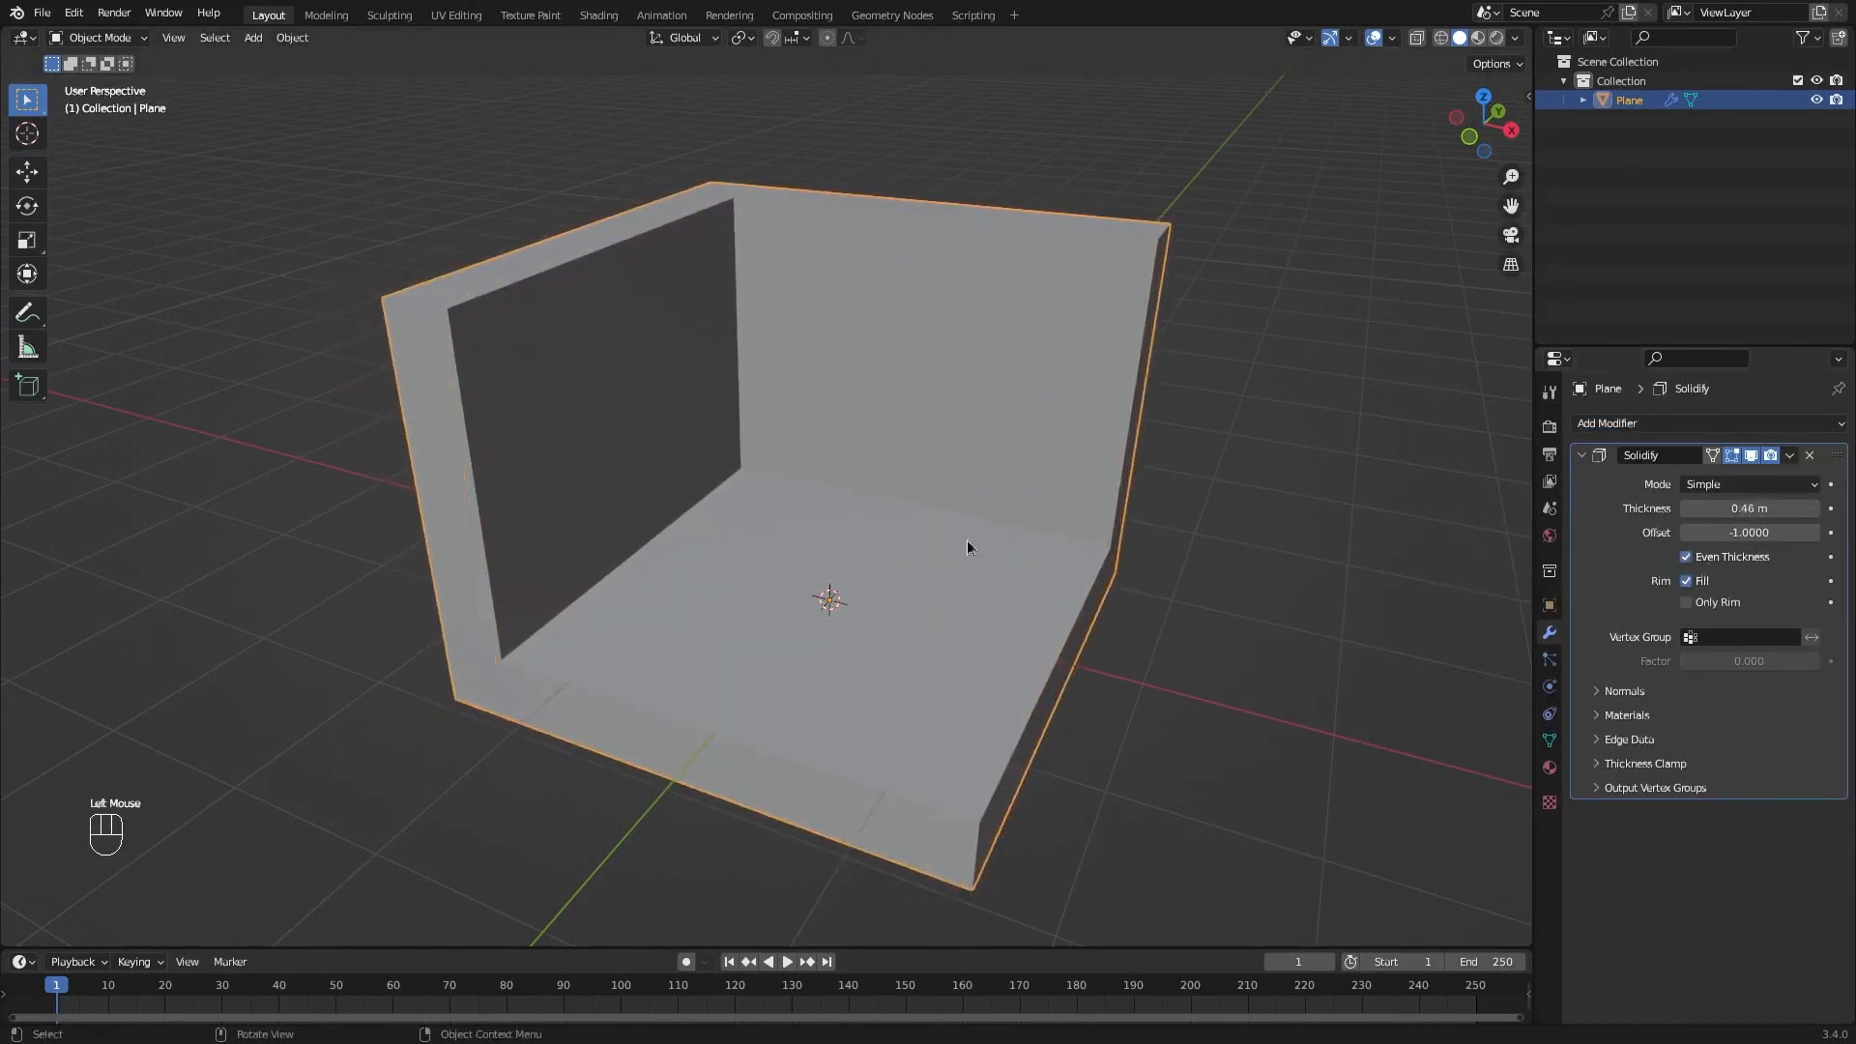
Set the room's Solidify thickness to 0.1 m.
middle_click_drag(967, 540, 1042, 497)
double_click(1756, 504)
type(".1")
key("Return")
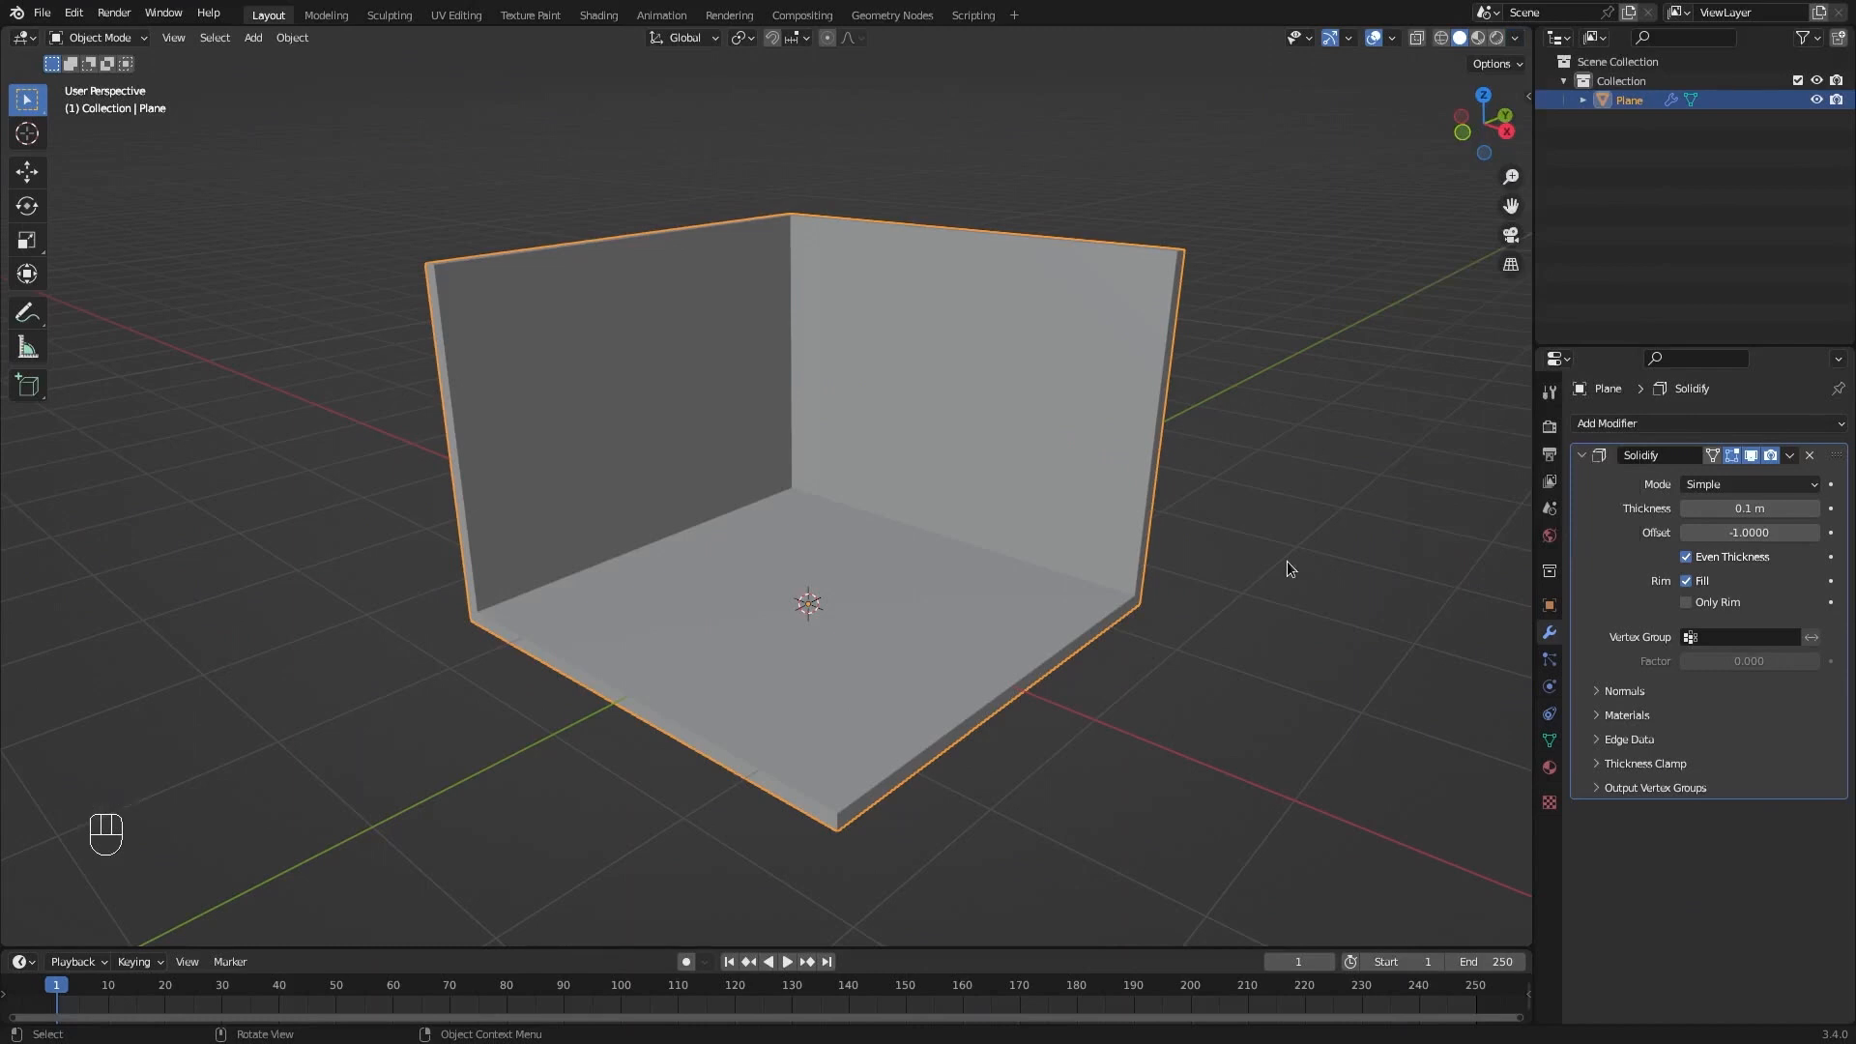
Enable Cavity and toggle Shadow in the solid viewport shading options.
left_click(1515, 39)
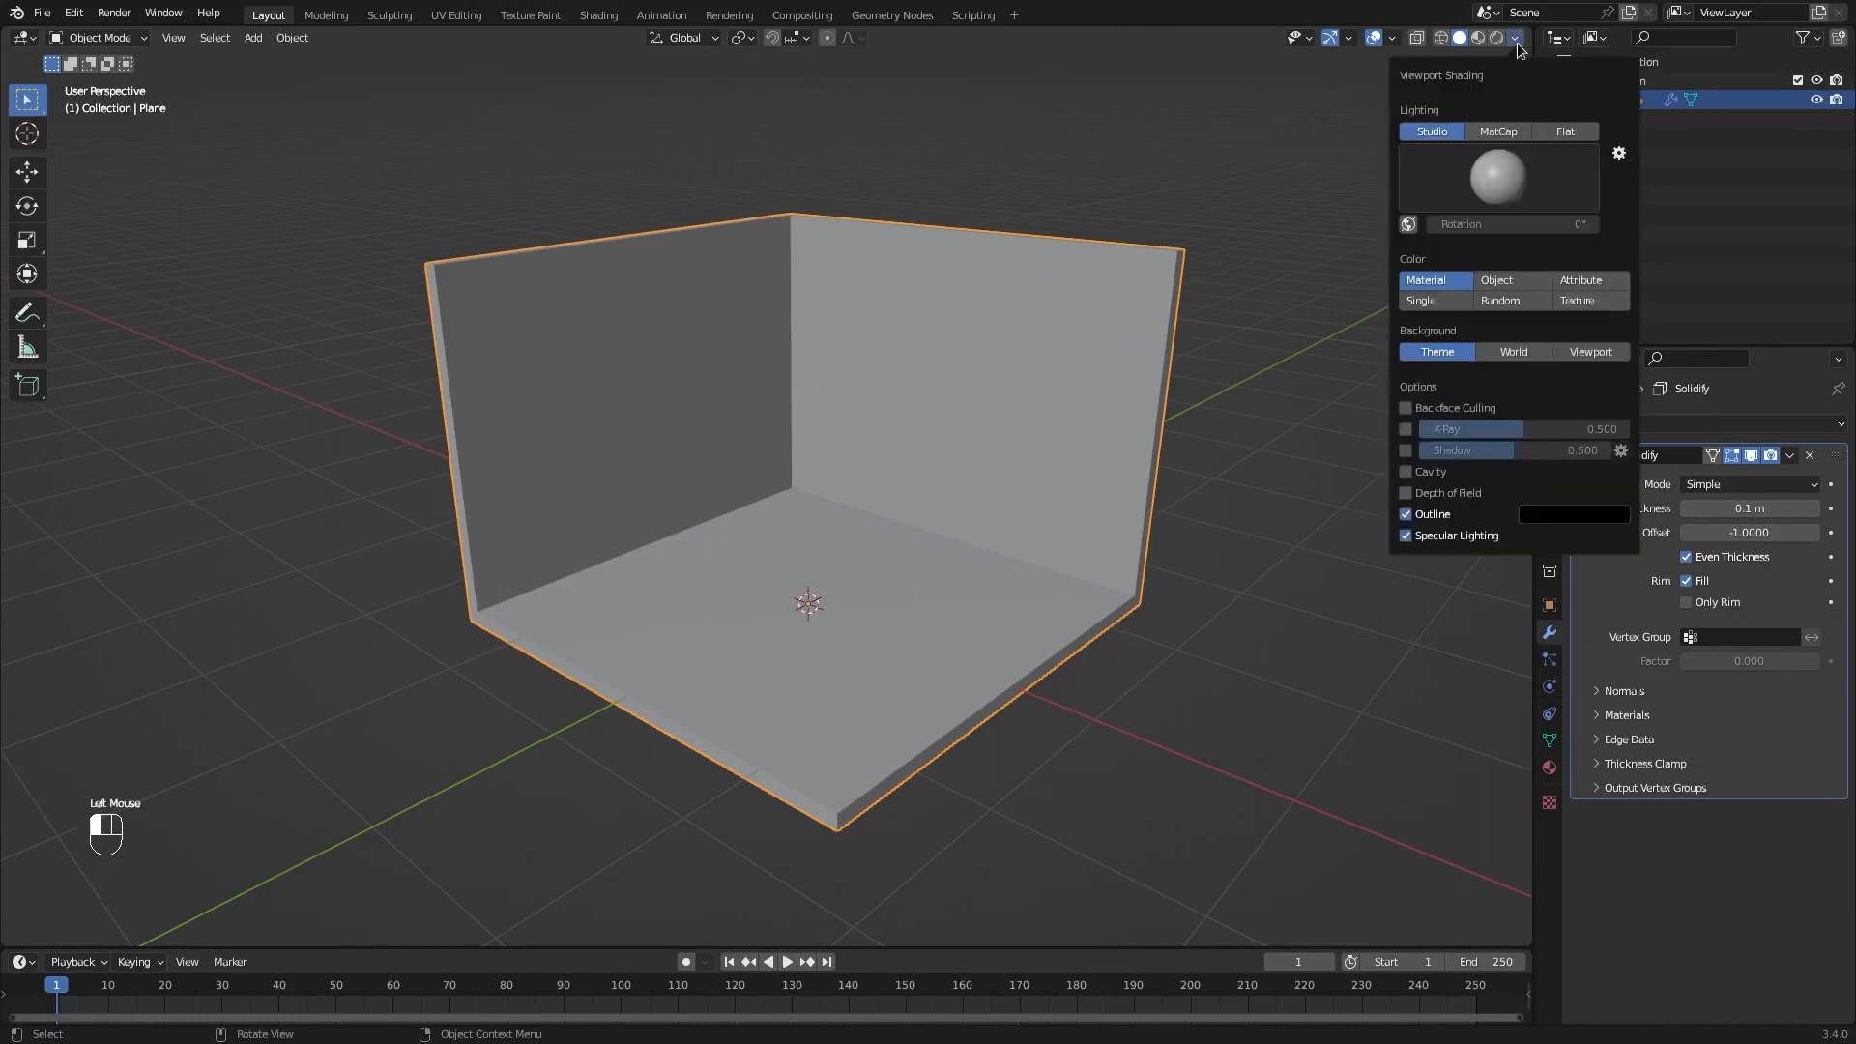
left_click(1407, 472)
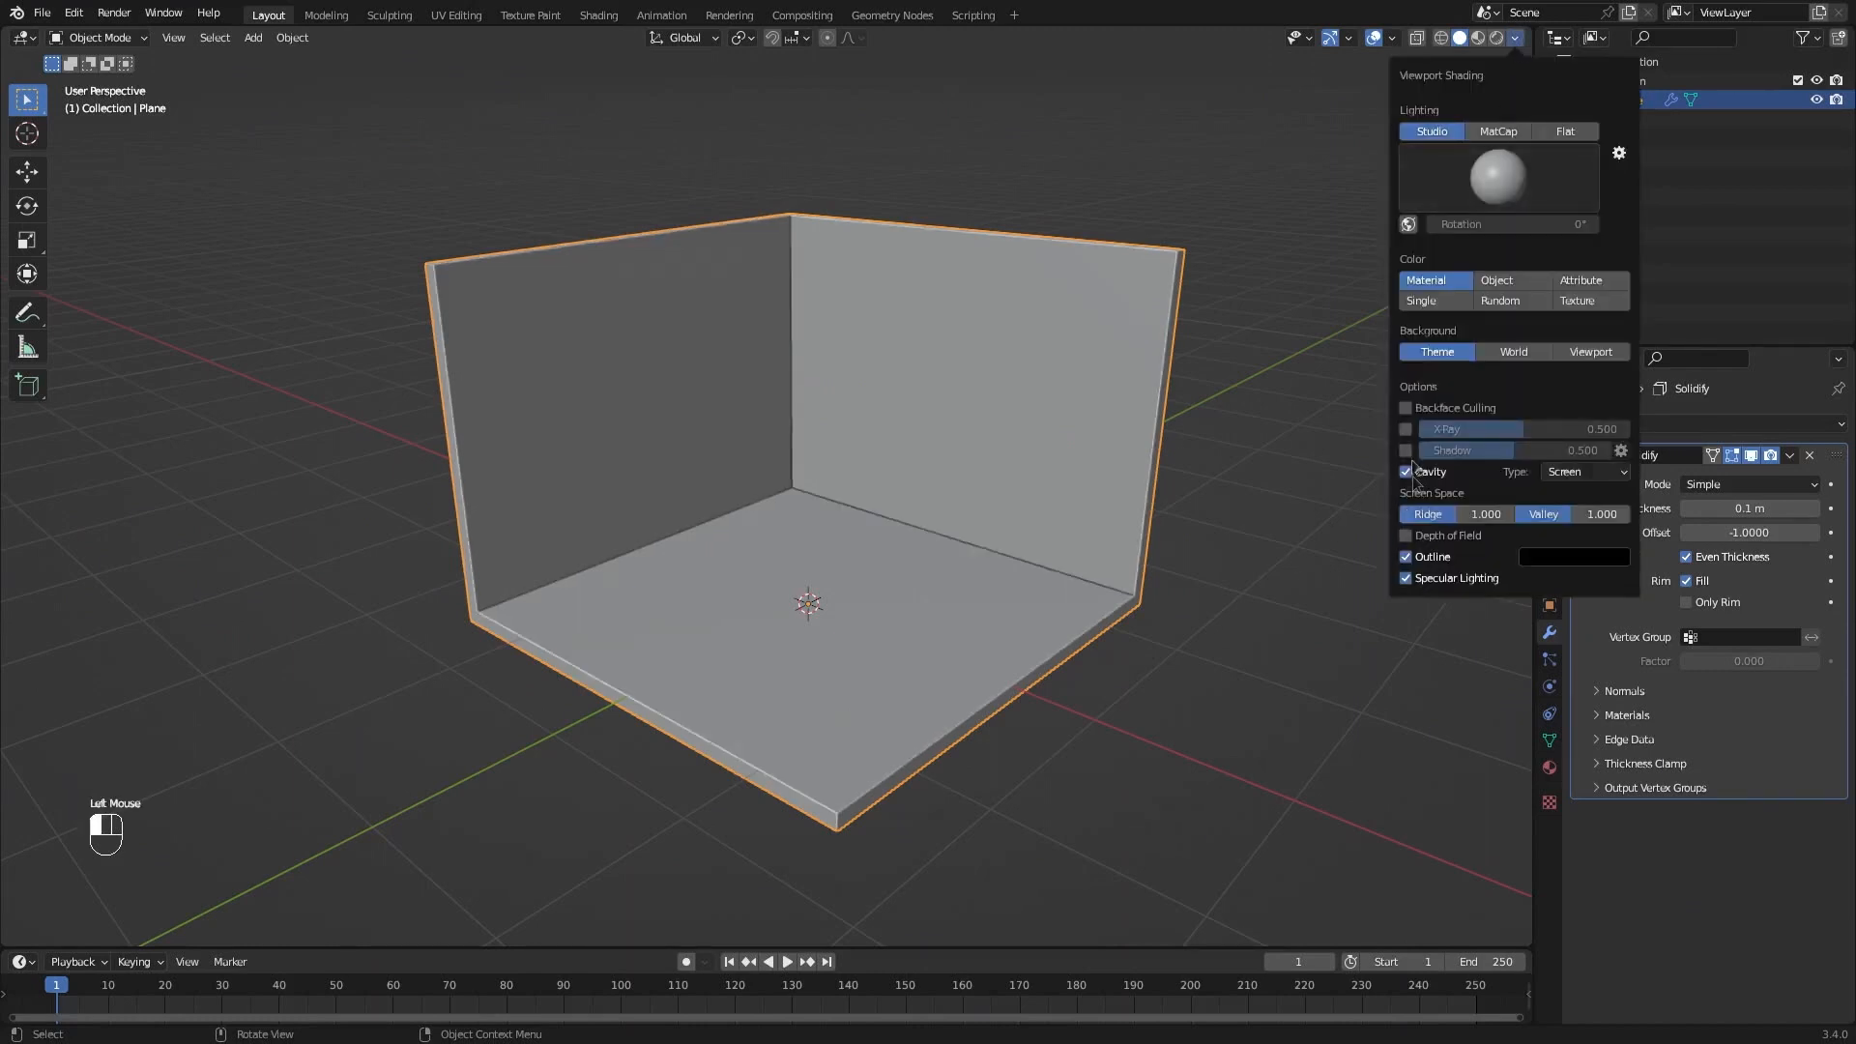
left_click(1407, 451)
mouse_move(1112, 435)
middle_mouse_down()
mouse_move(1001, 423)
mouse_move(984, 390)
mouse_move(1064, 385)
mouse_move(1144, 418)
mouse_move(1041, 439)
middle_mouse_up()
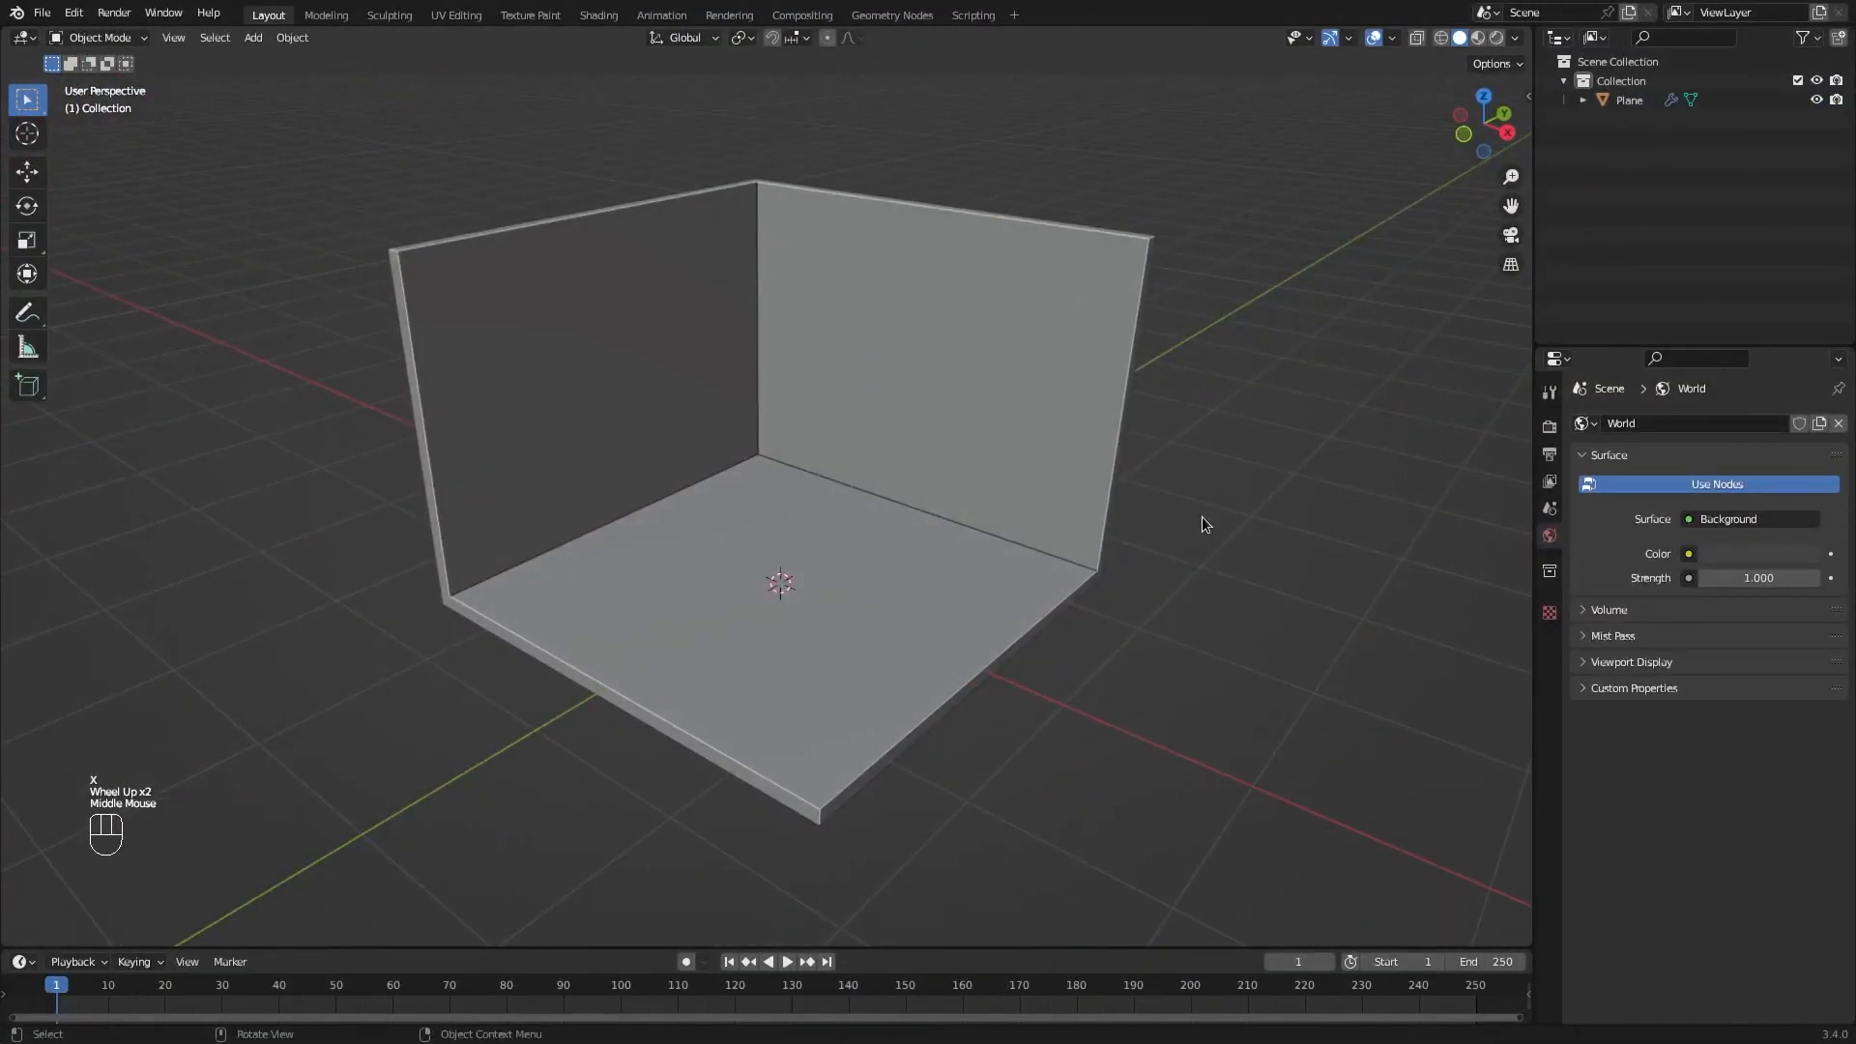
Add a camera to the scene and set its lens type to Orthographic.
key("shift+a")
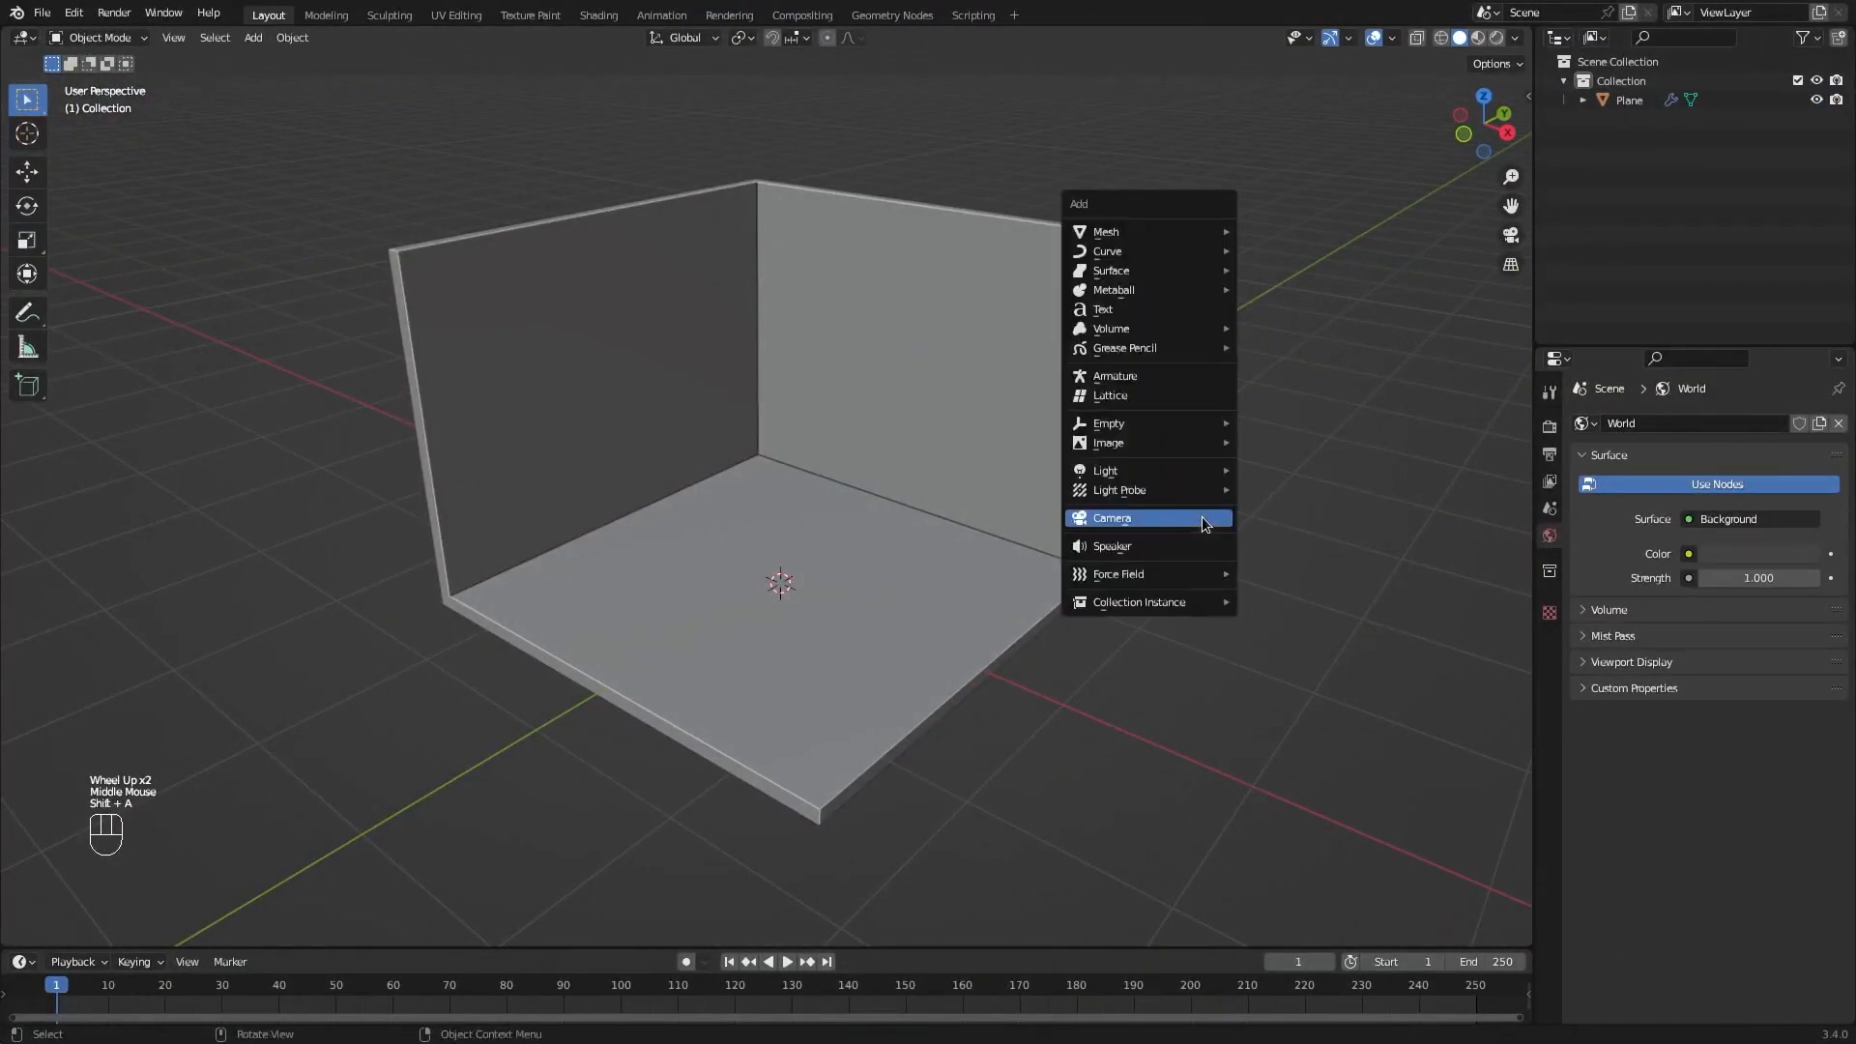
left_click(1203, 520)
left_click(1800, 486)
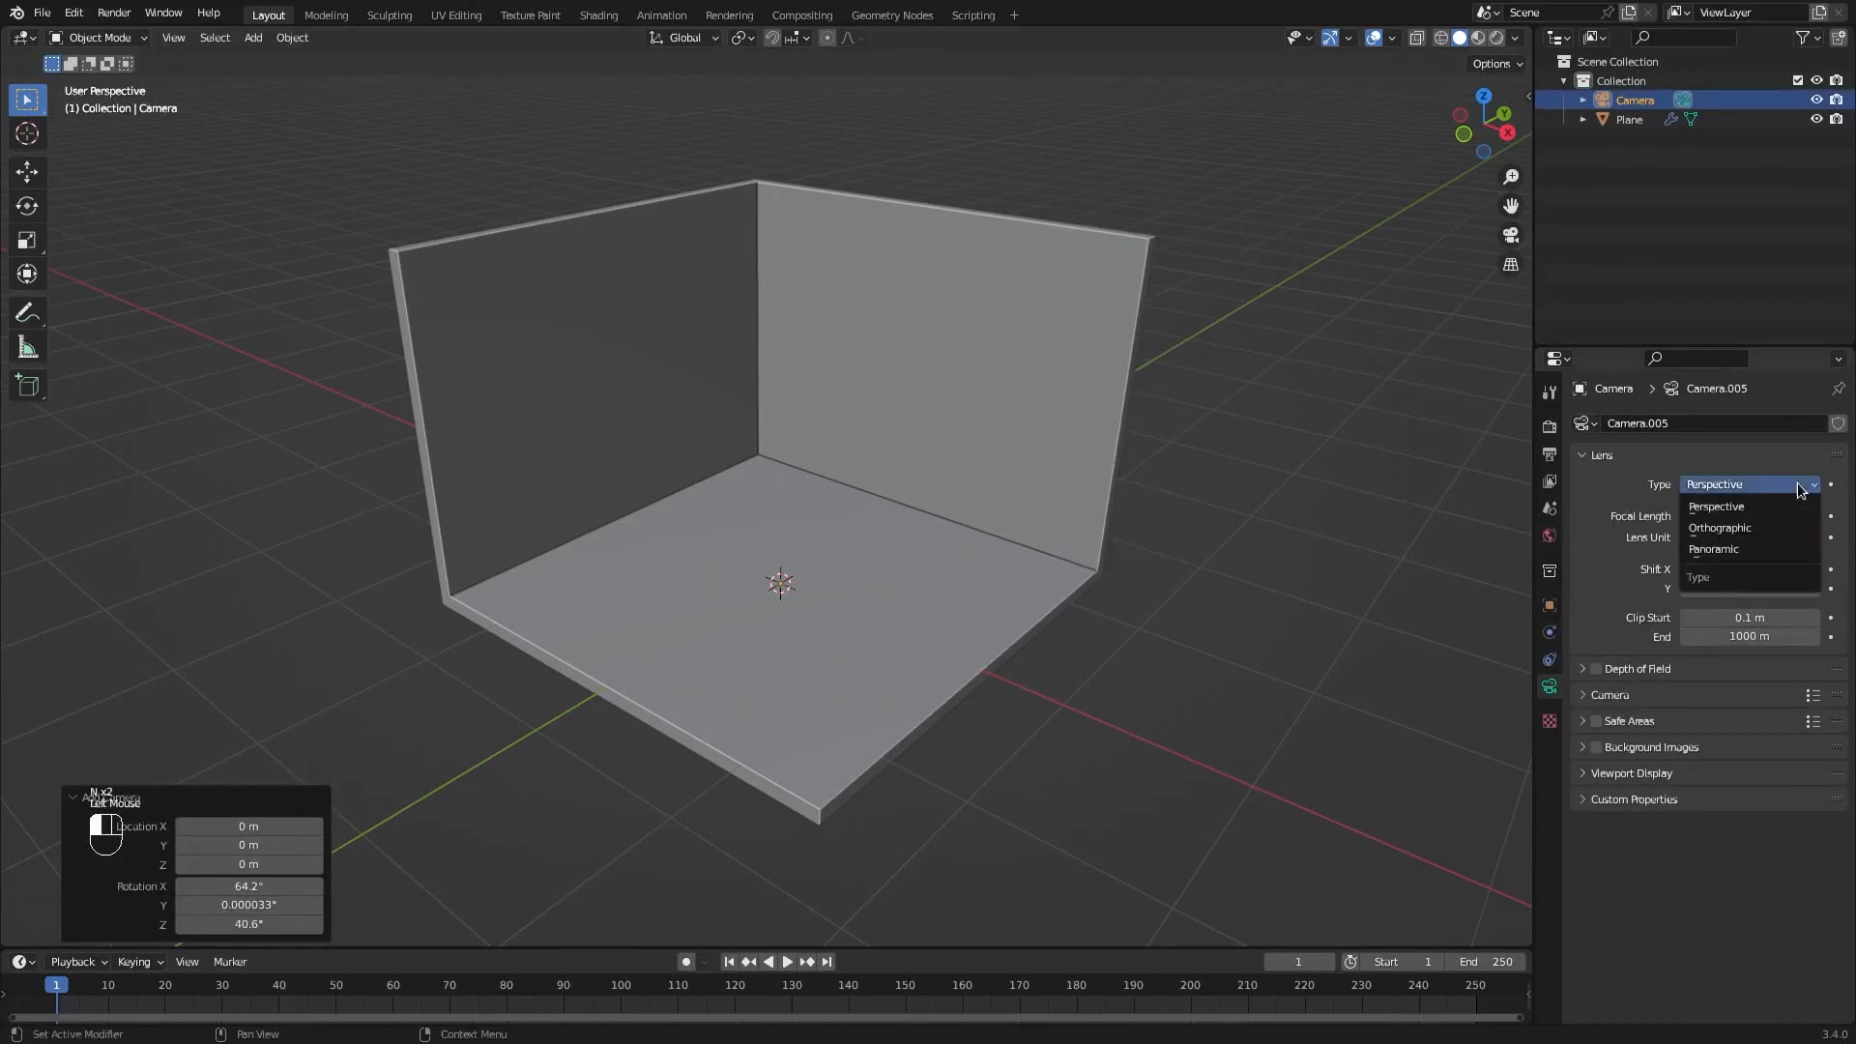
left_click(1748, 527)
Set the camera's rotation to X 55°, Y 0° and Z 45°.
key("n")
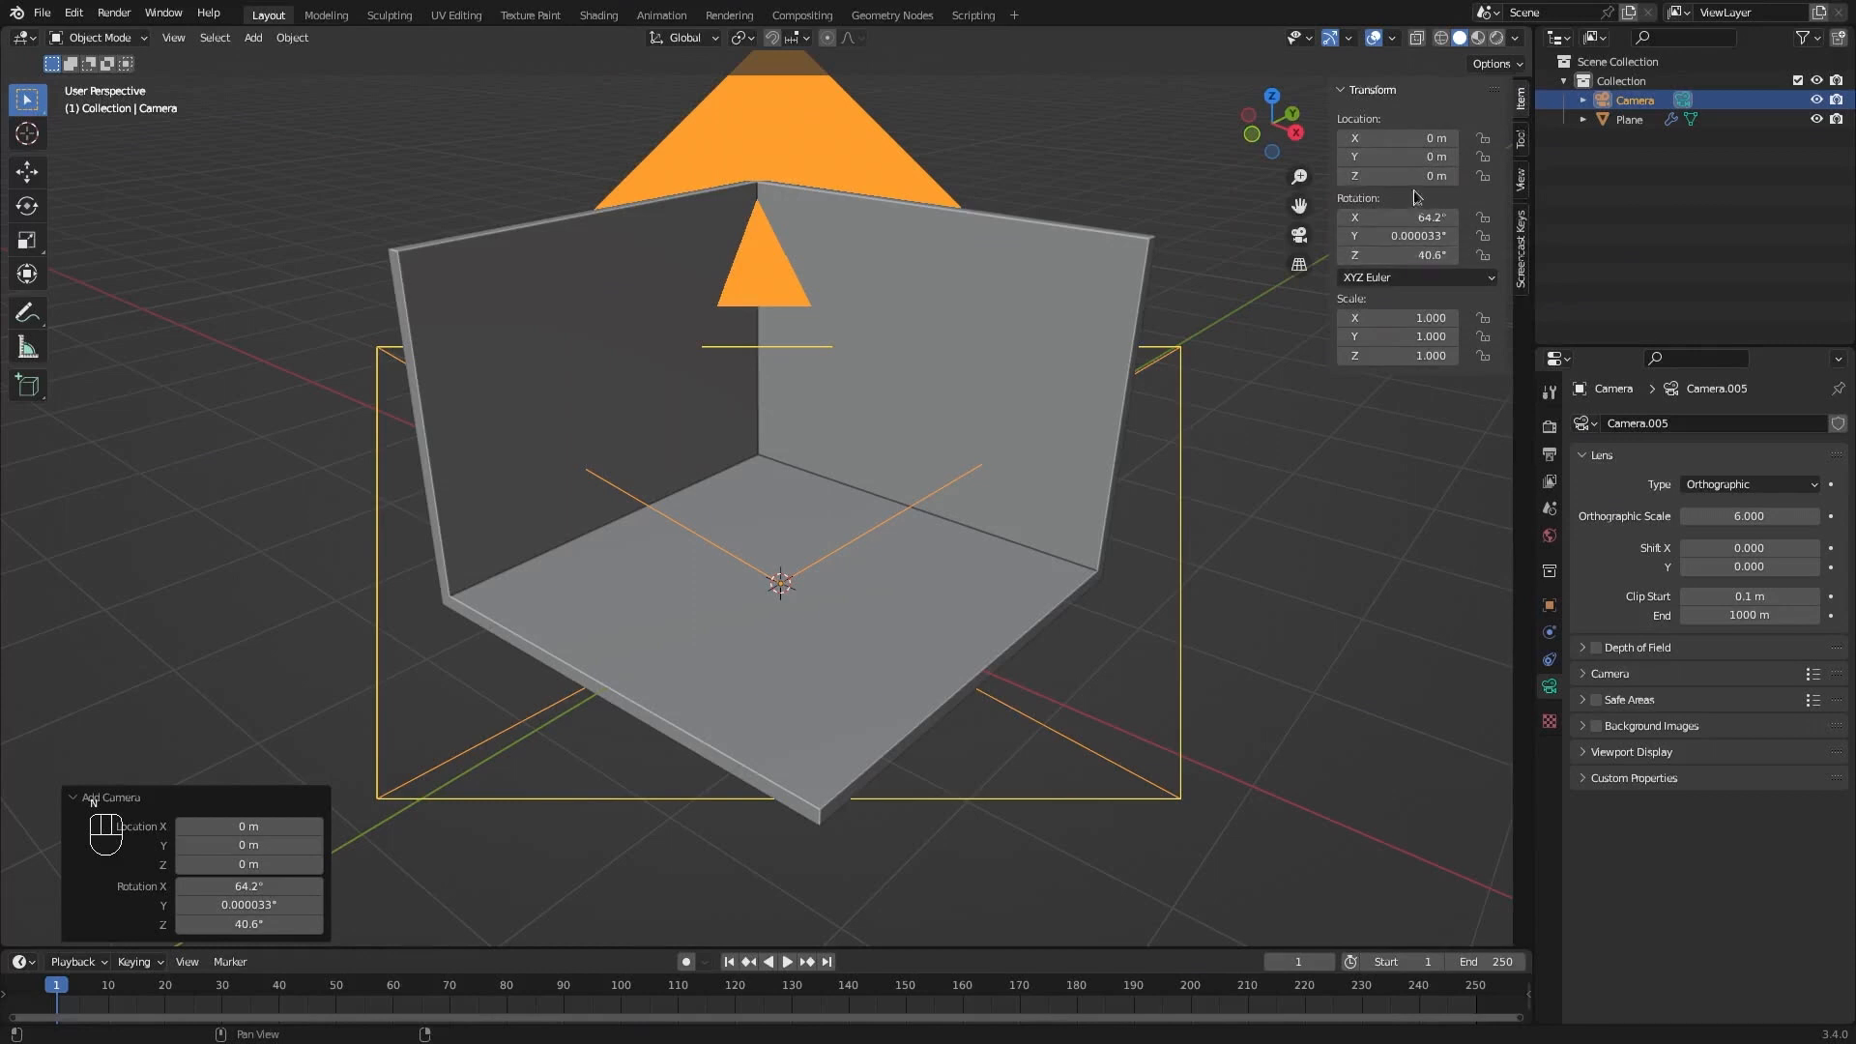
left_click(1393, 217)
type("55")
key("Return")
left_click(1401, 255)
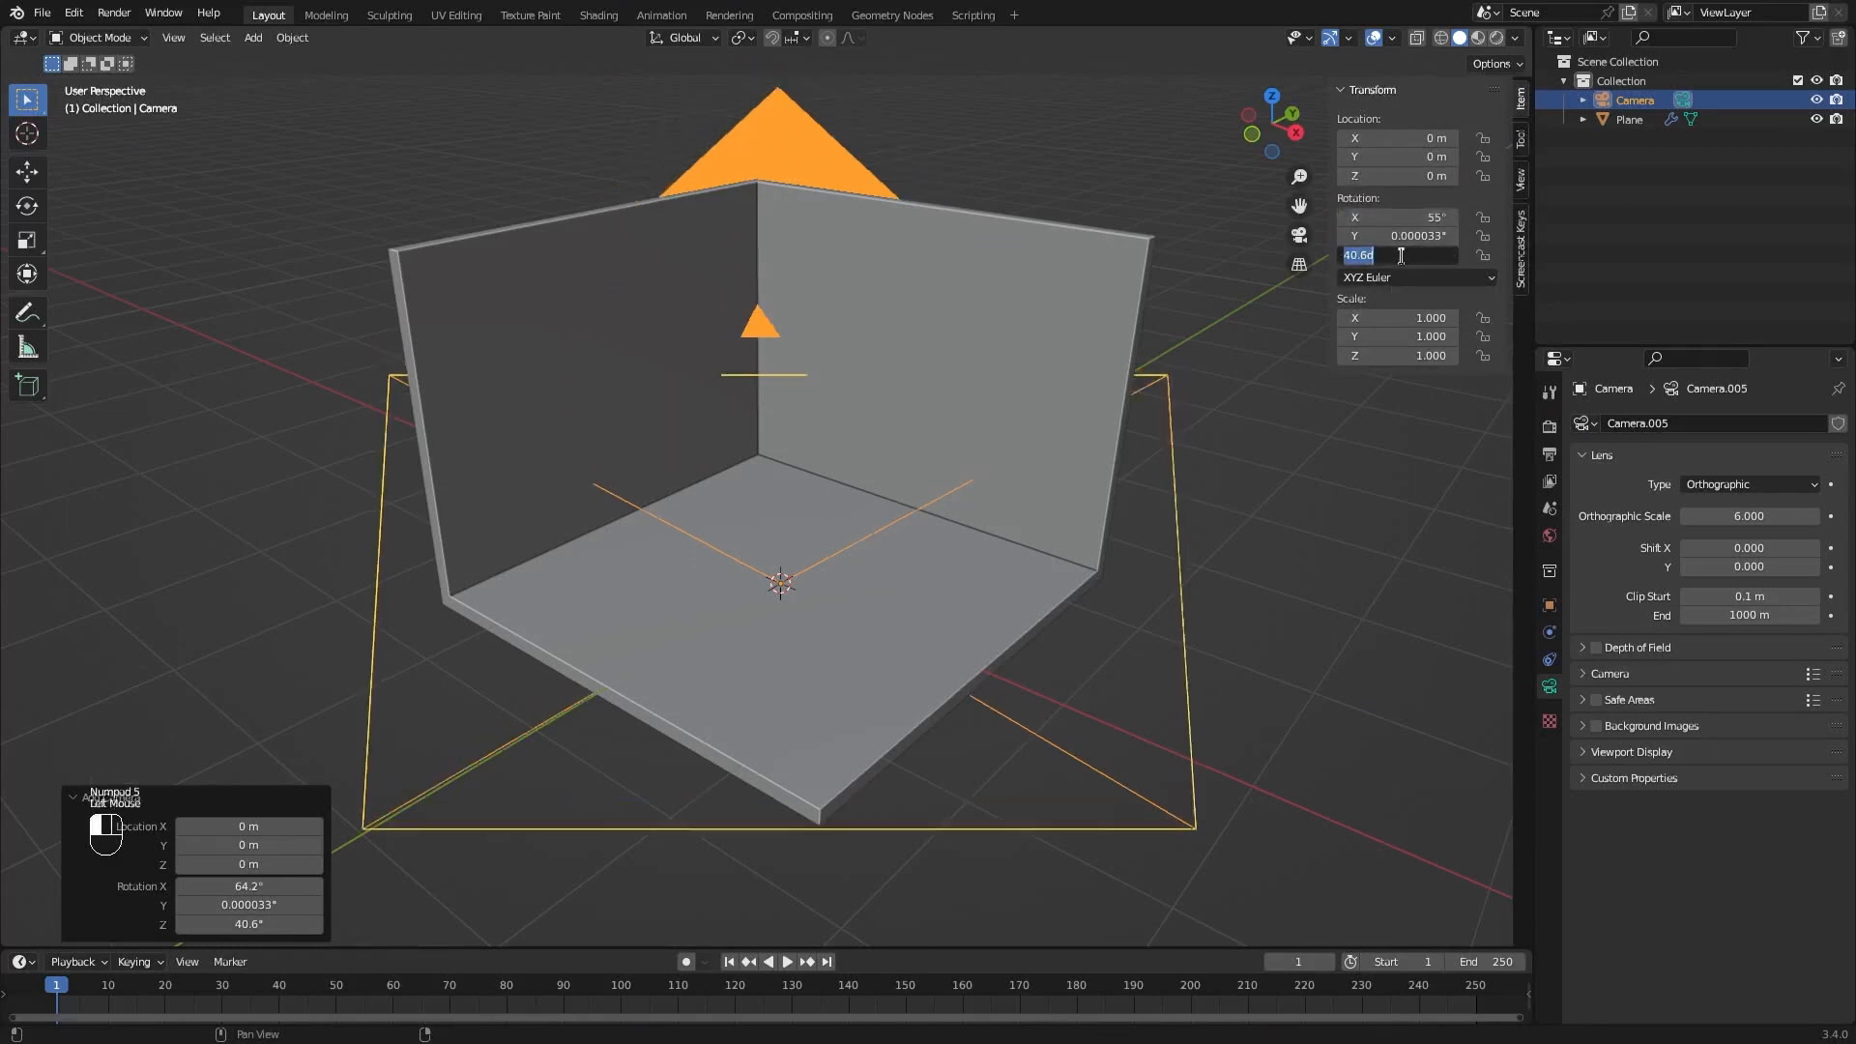
type("45")
key("Return")
double_click(1402, 236)
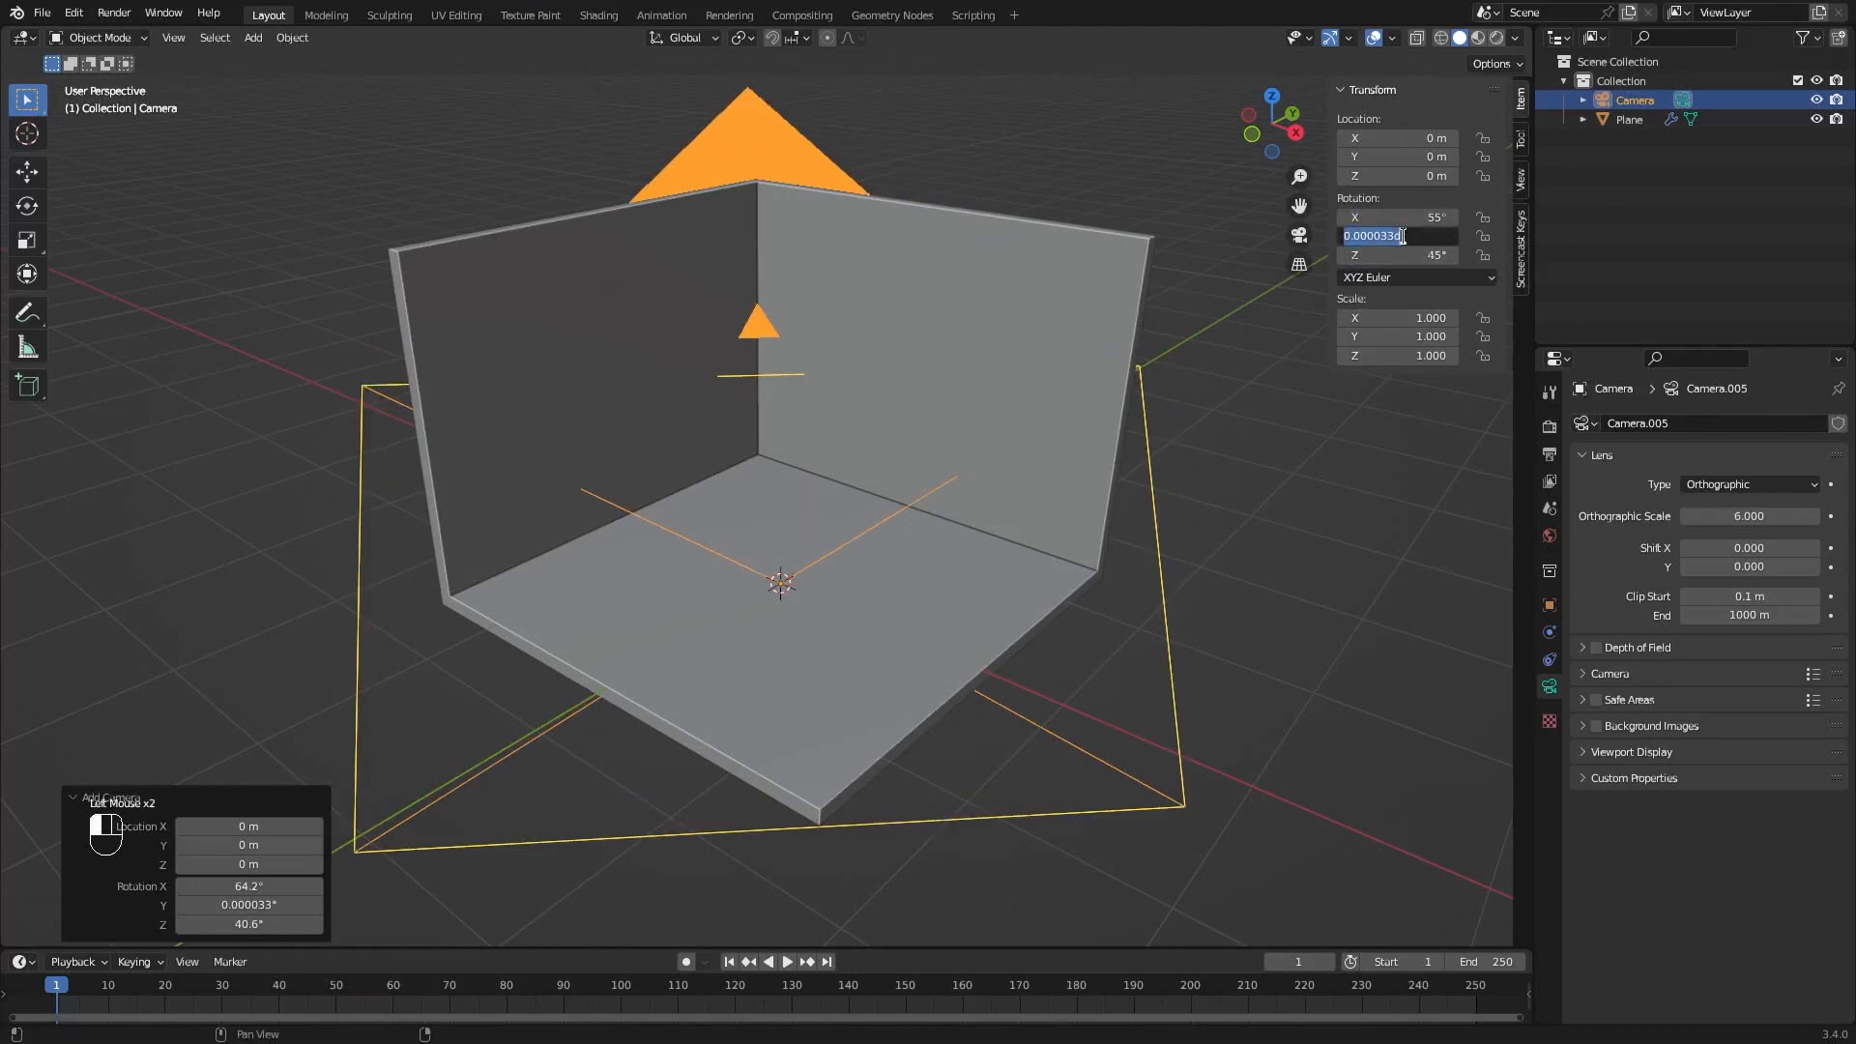
type("0")
key("Return")
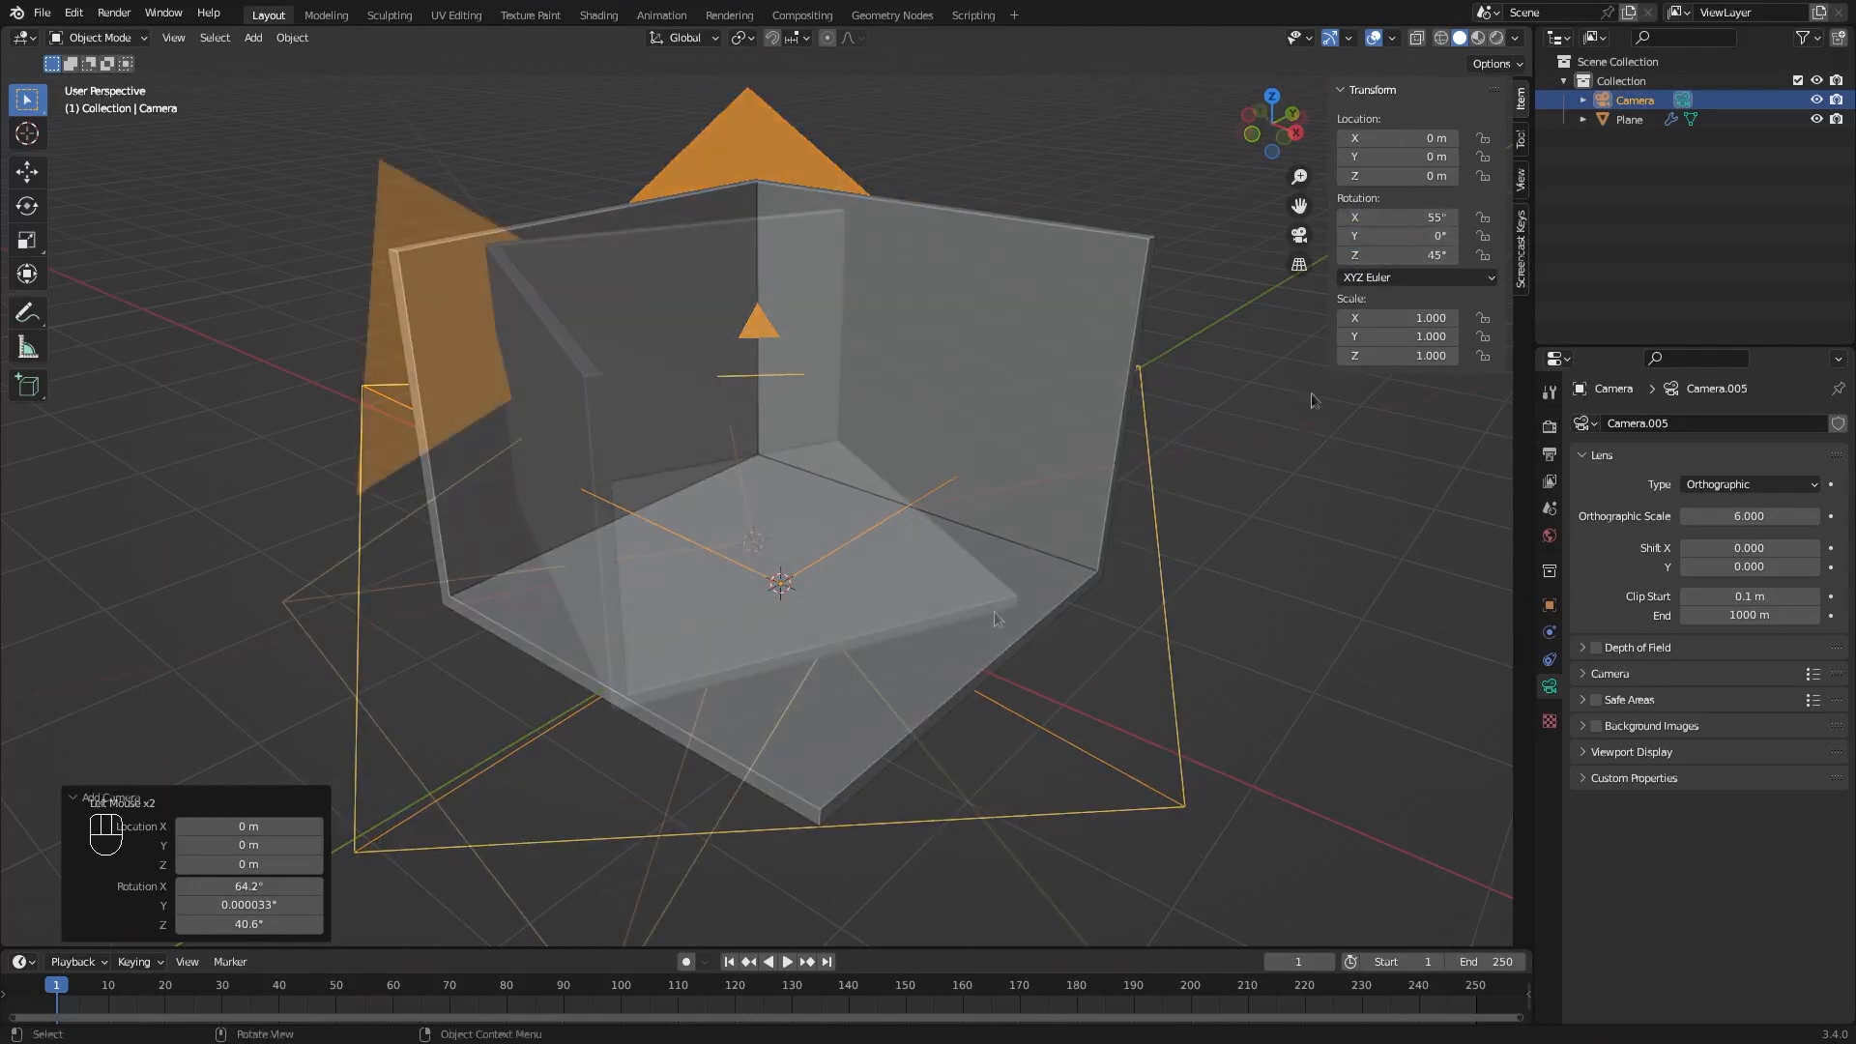
Move the camera back from the room about 5.4 m along its local Z axis.
middle_click_drag(995, 614, 975, 623)
key("g")
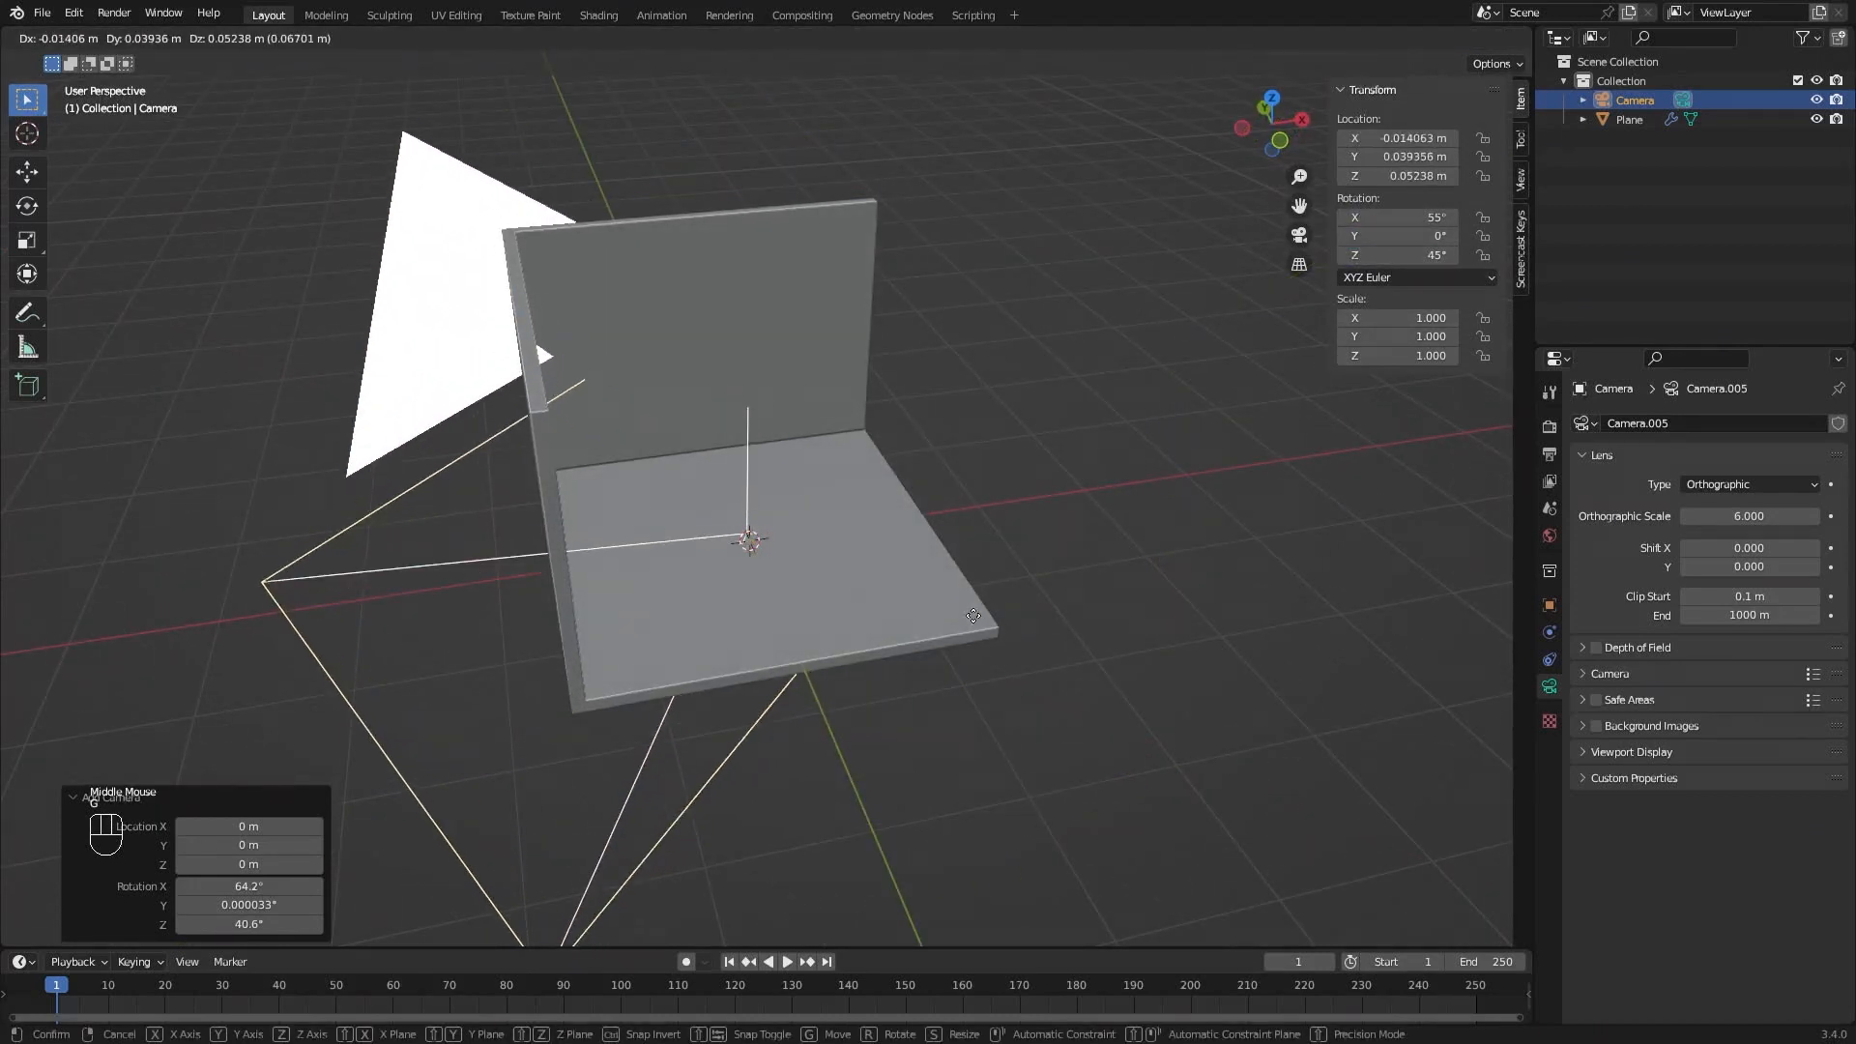
key("z")
key("z")
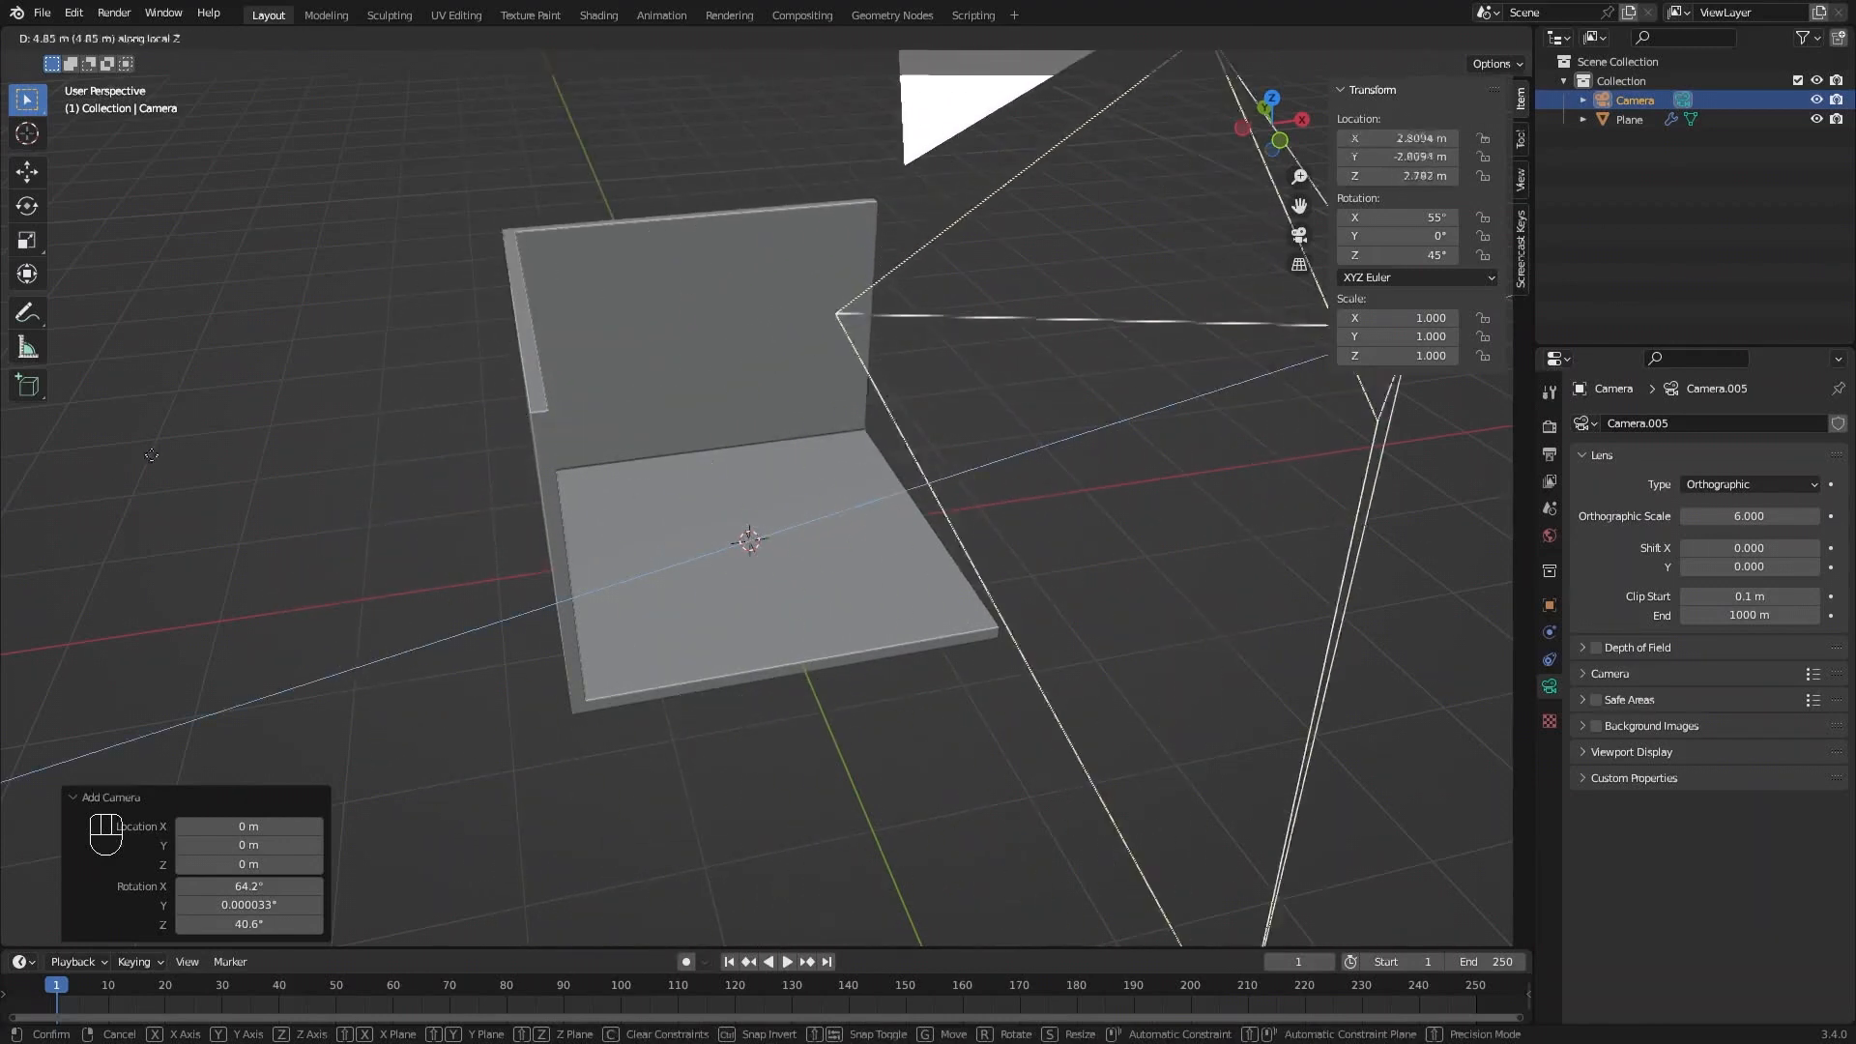
left_click(152, 454)
Look through the camera and raise it to a Z location of about 3.57 m.
key("KP_0")
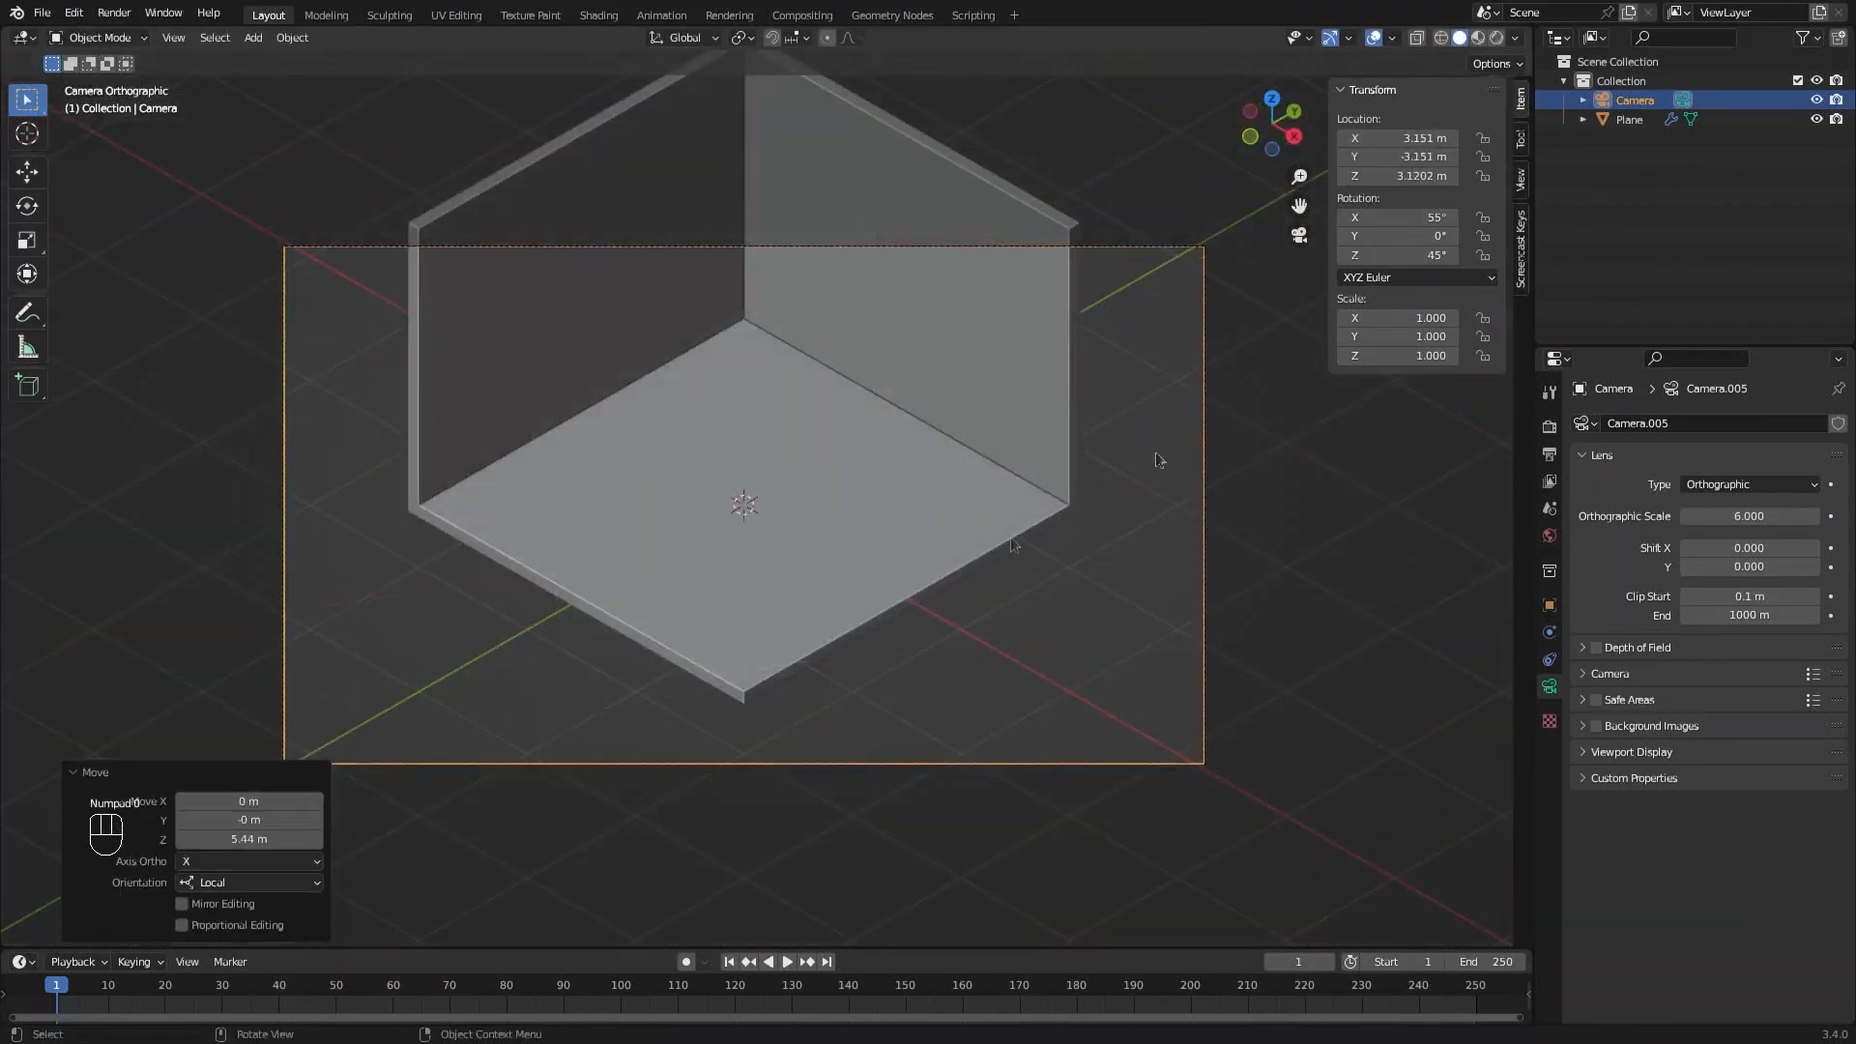
key("g")
key("z")
key("z")
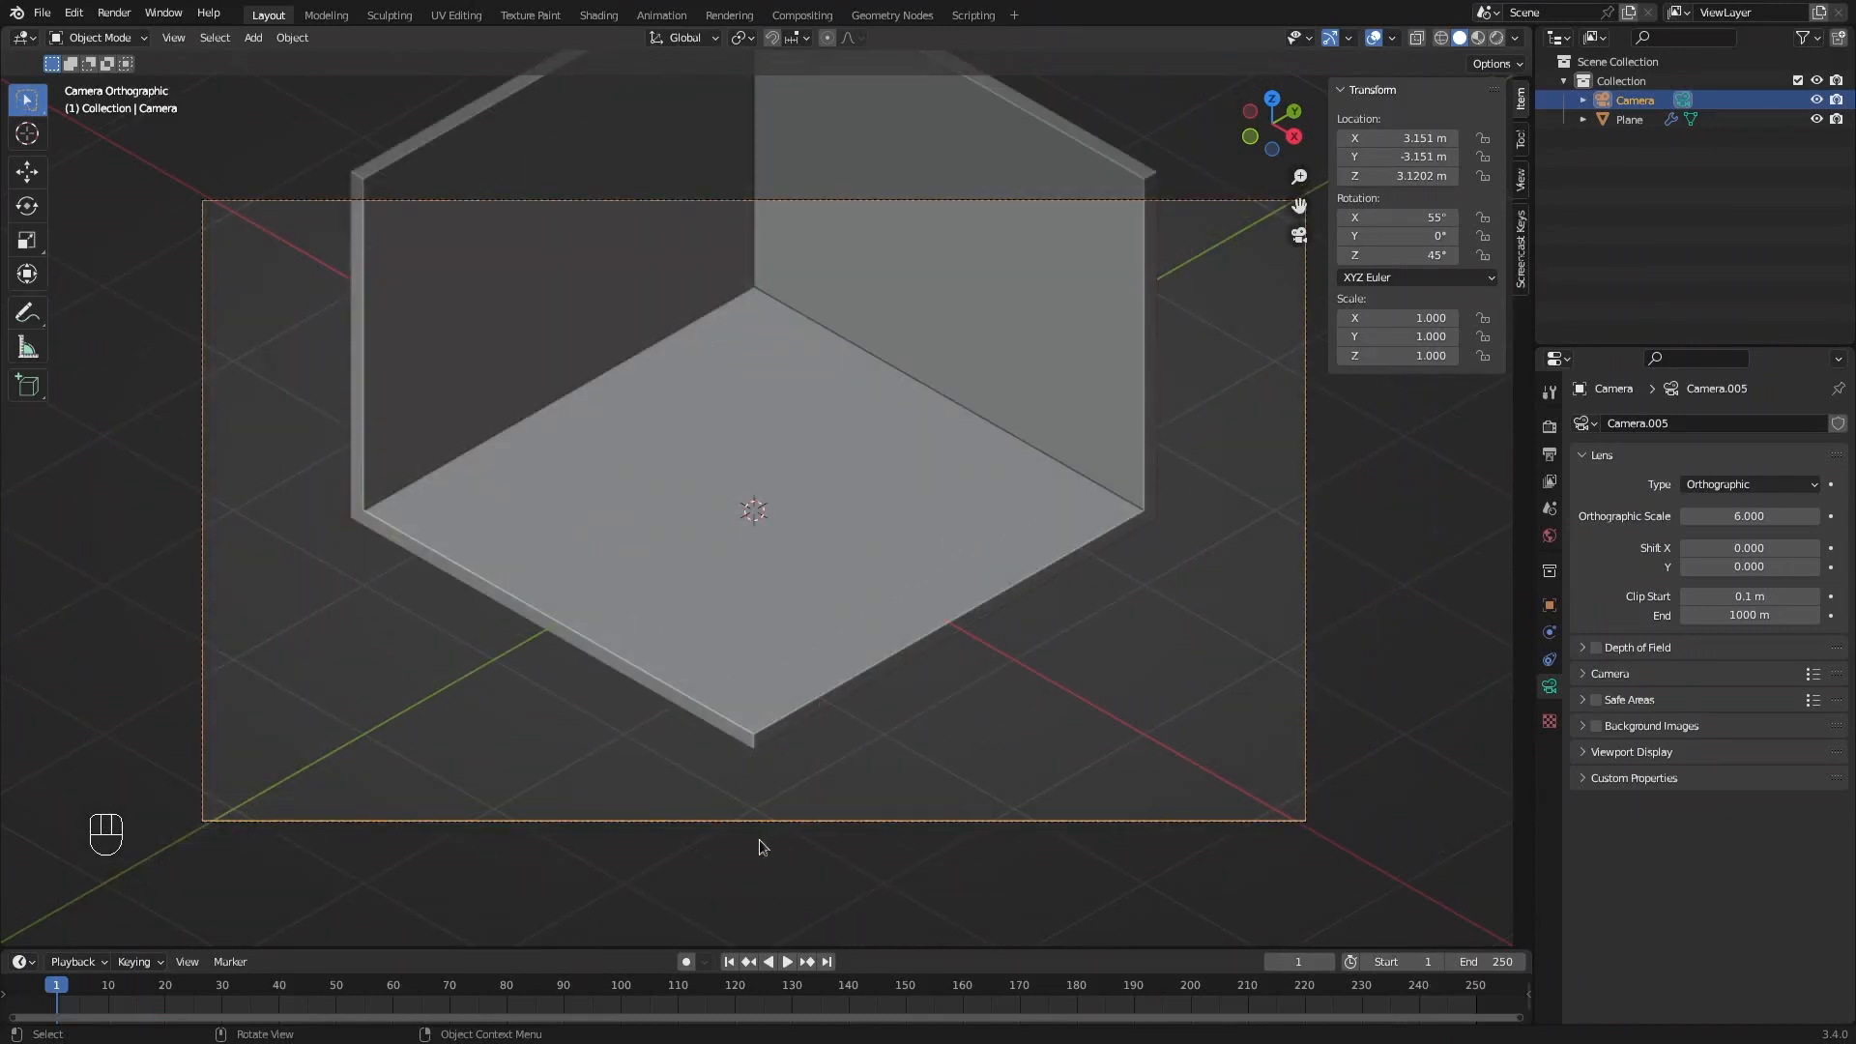
middle_click_drag(779, 96, 757, 213, "ctrl")
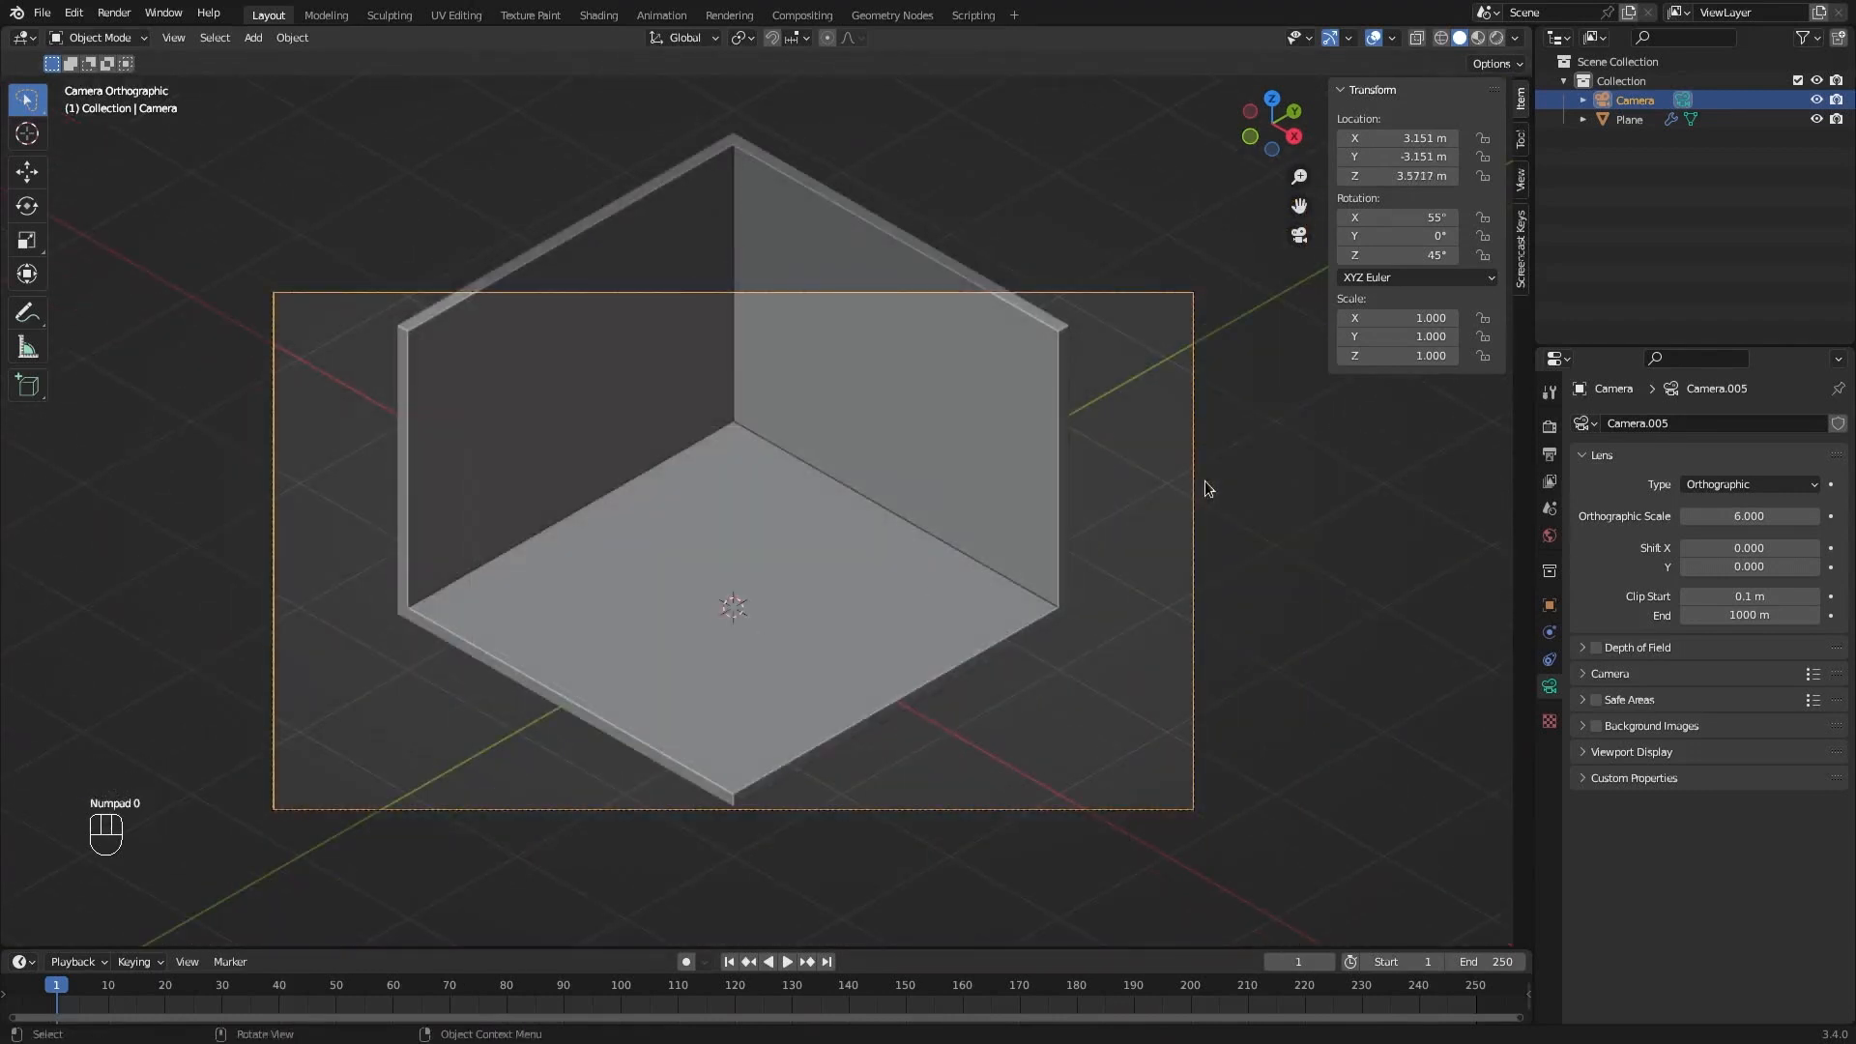
Move the camera farther back along its local Z axis and raise it, to about X 6.31, Y -6.31 and Z 7.11 m.
key("KP_0")
scroll(1205, 480, "down", 3)
middle_click_drag(1204, 480, 984, 503, "shift")
key("g")
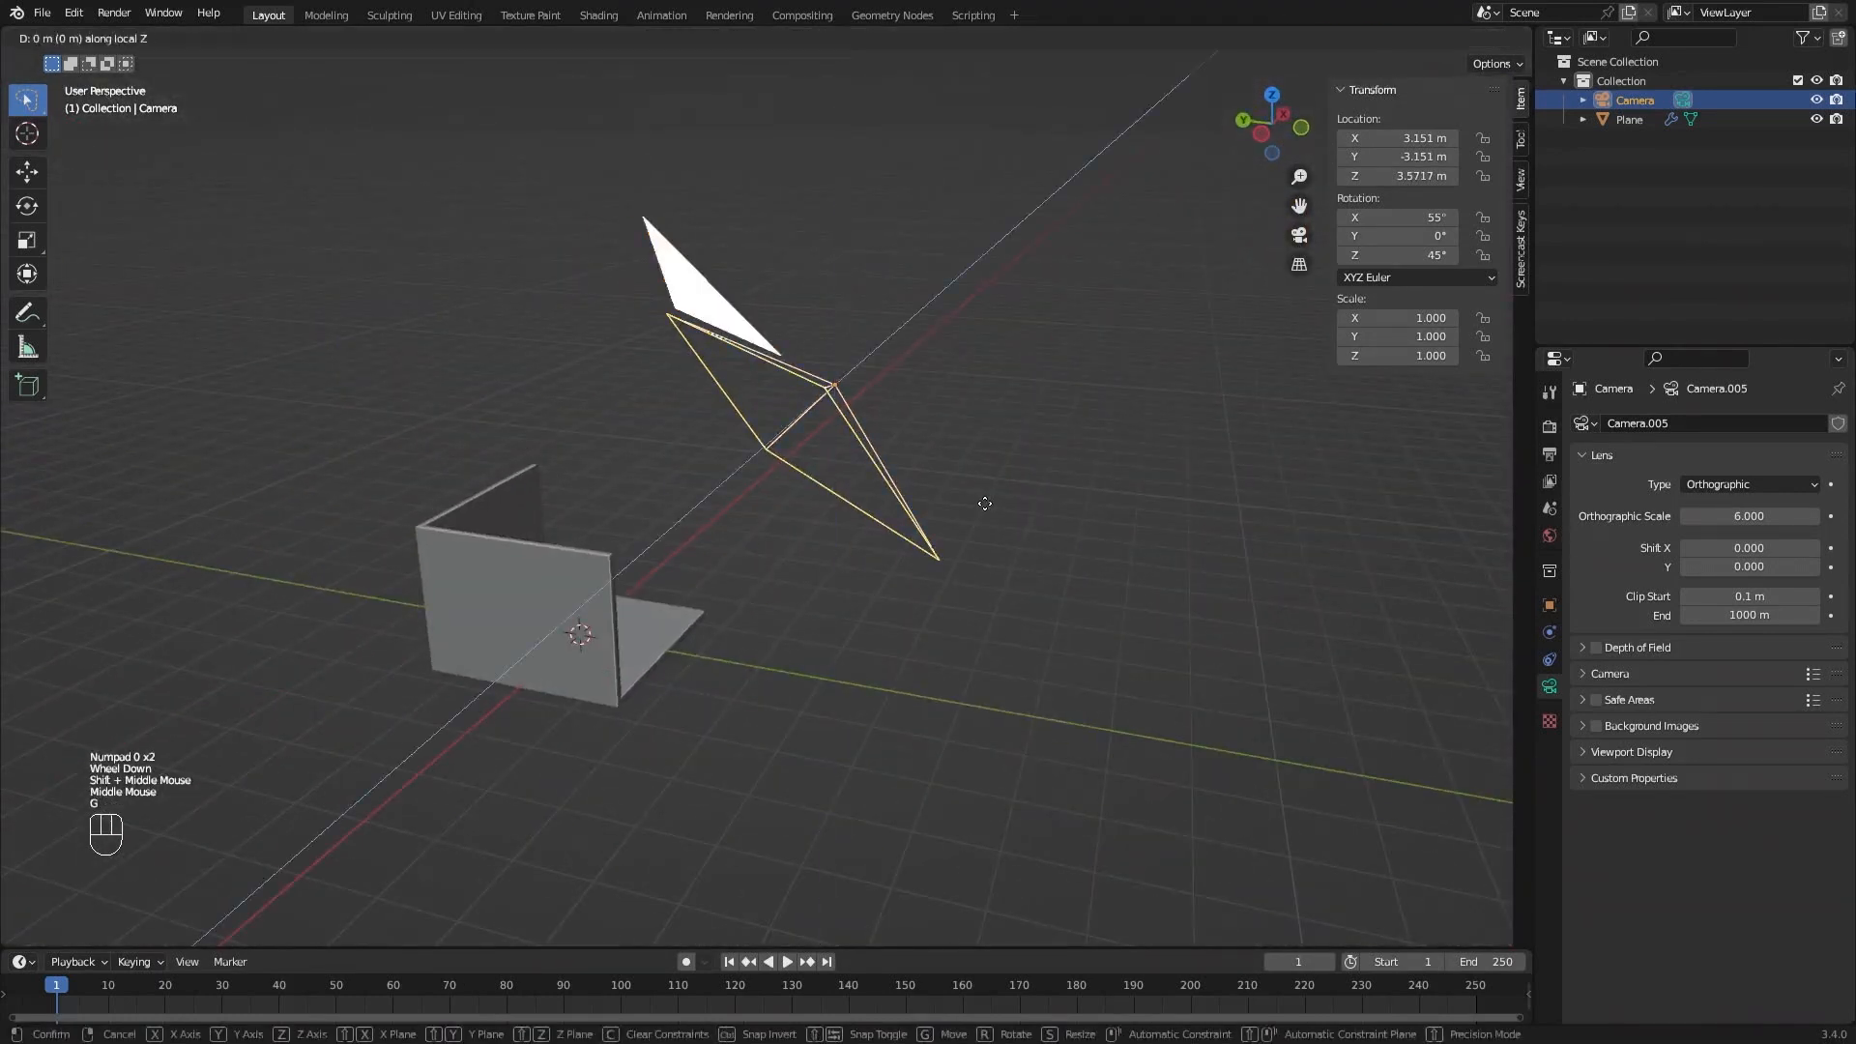
left_click(1128, 302)
key("KP_0")
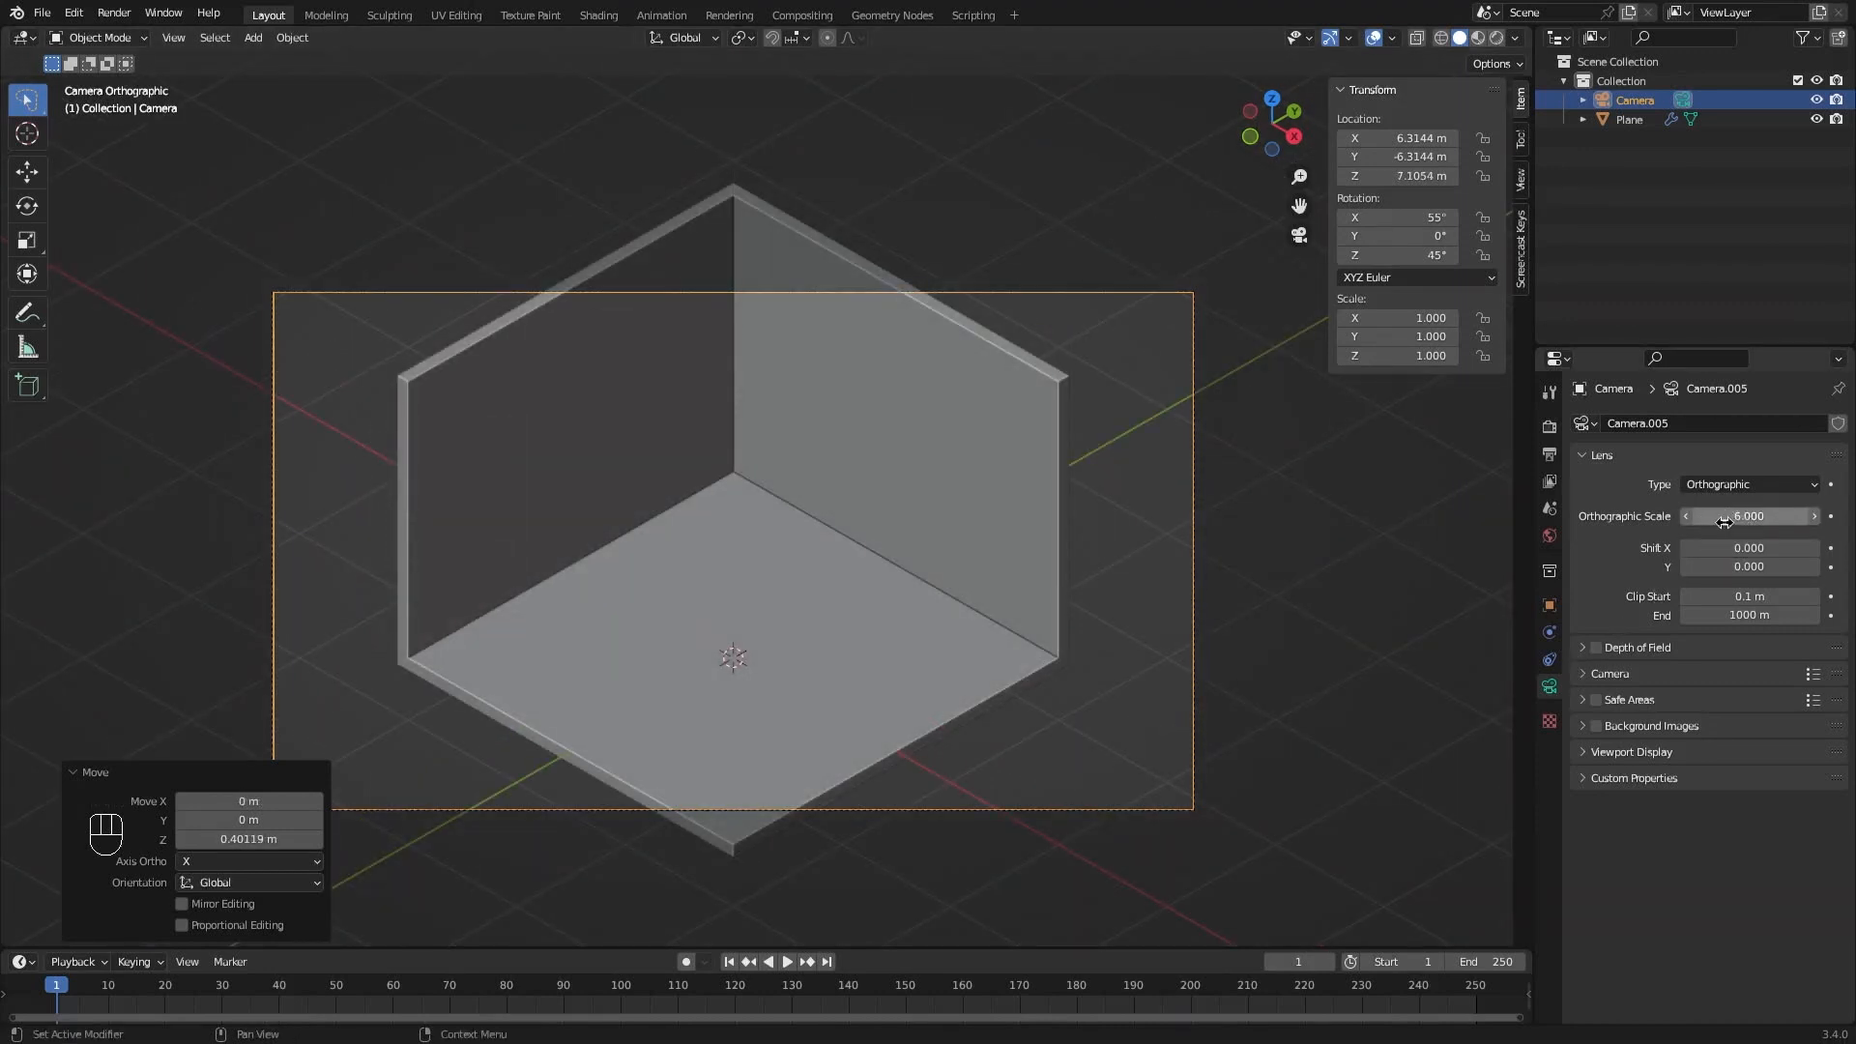
Set the camera's orthographic scale to 8 and raise the camera to a Z location of about 7.37 m.
left_click(1724, 522)
type("8")
key("Return")
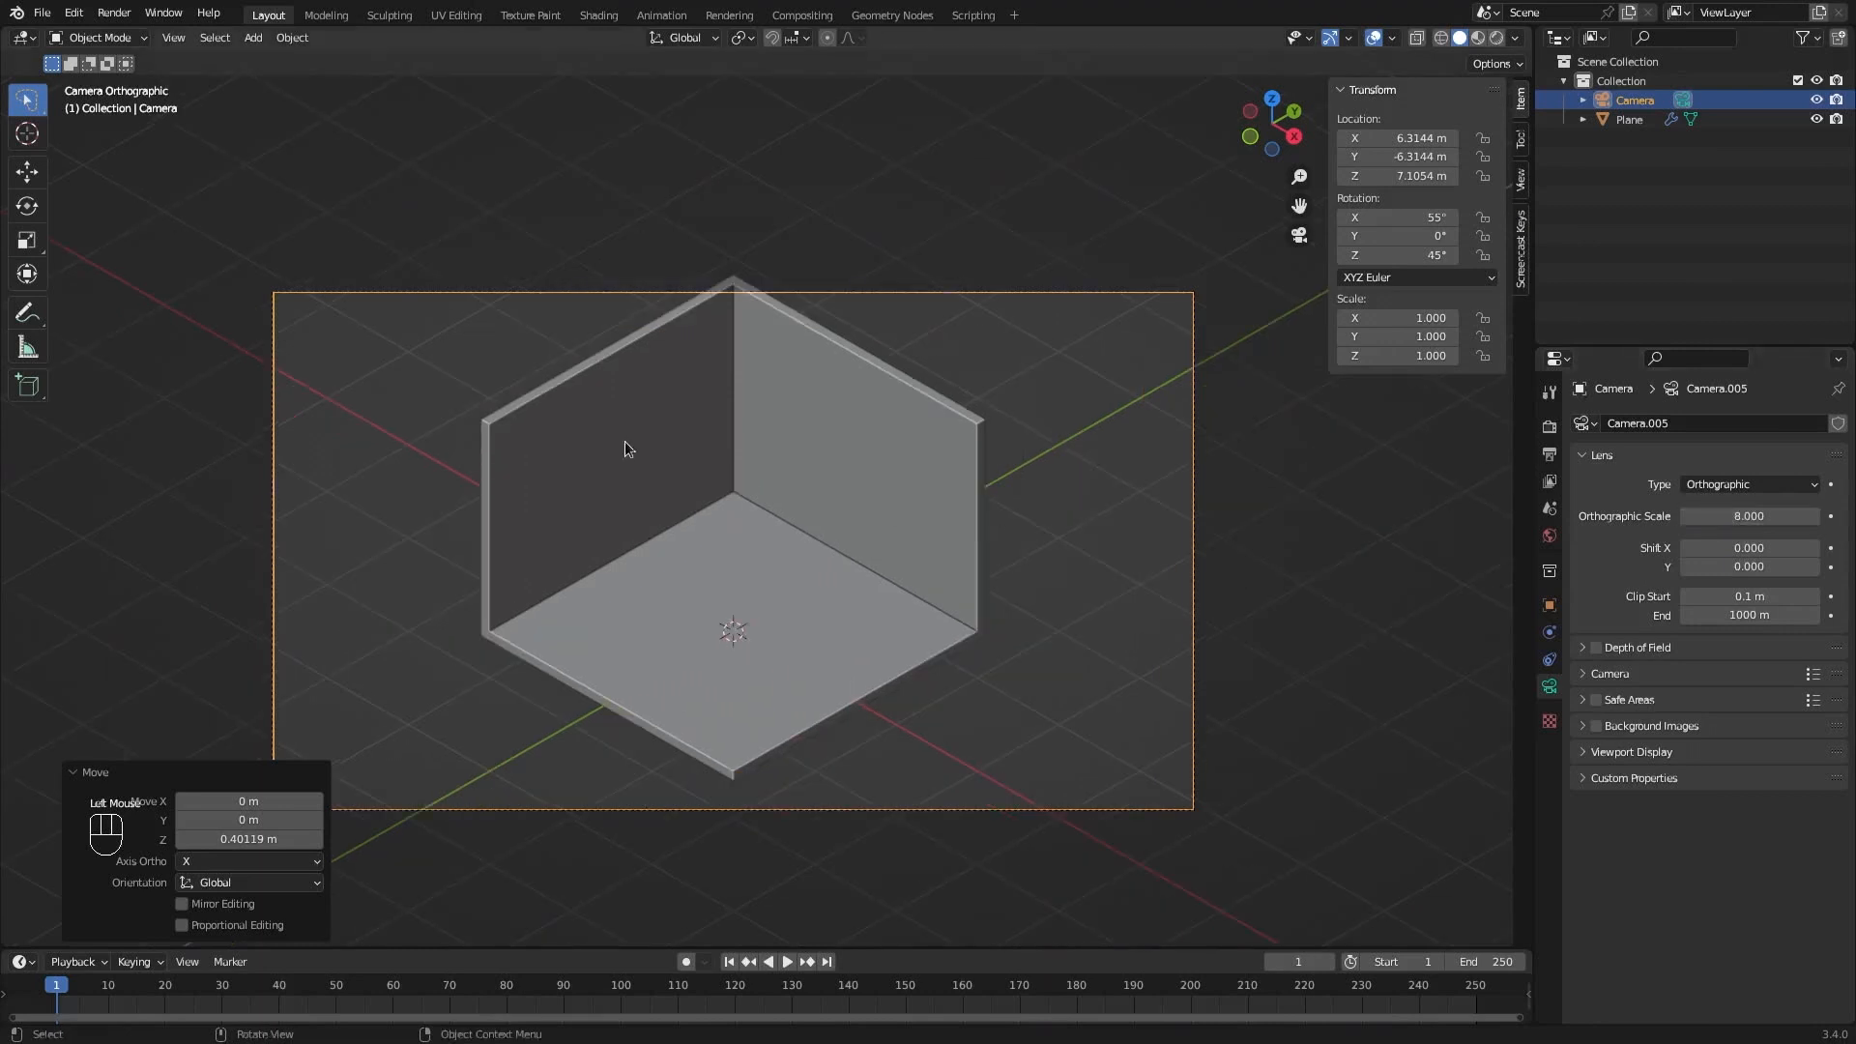
key("g")
key("z")
left_click(1093, 636)
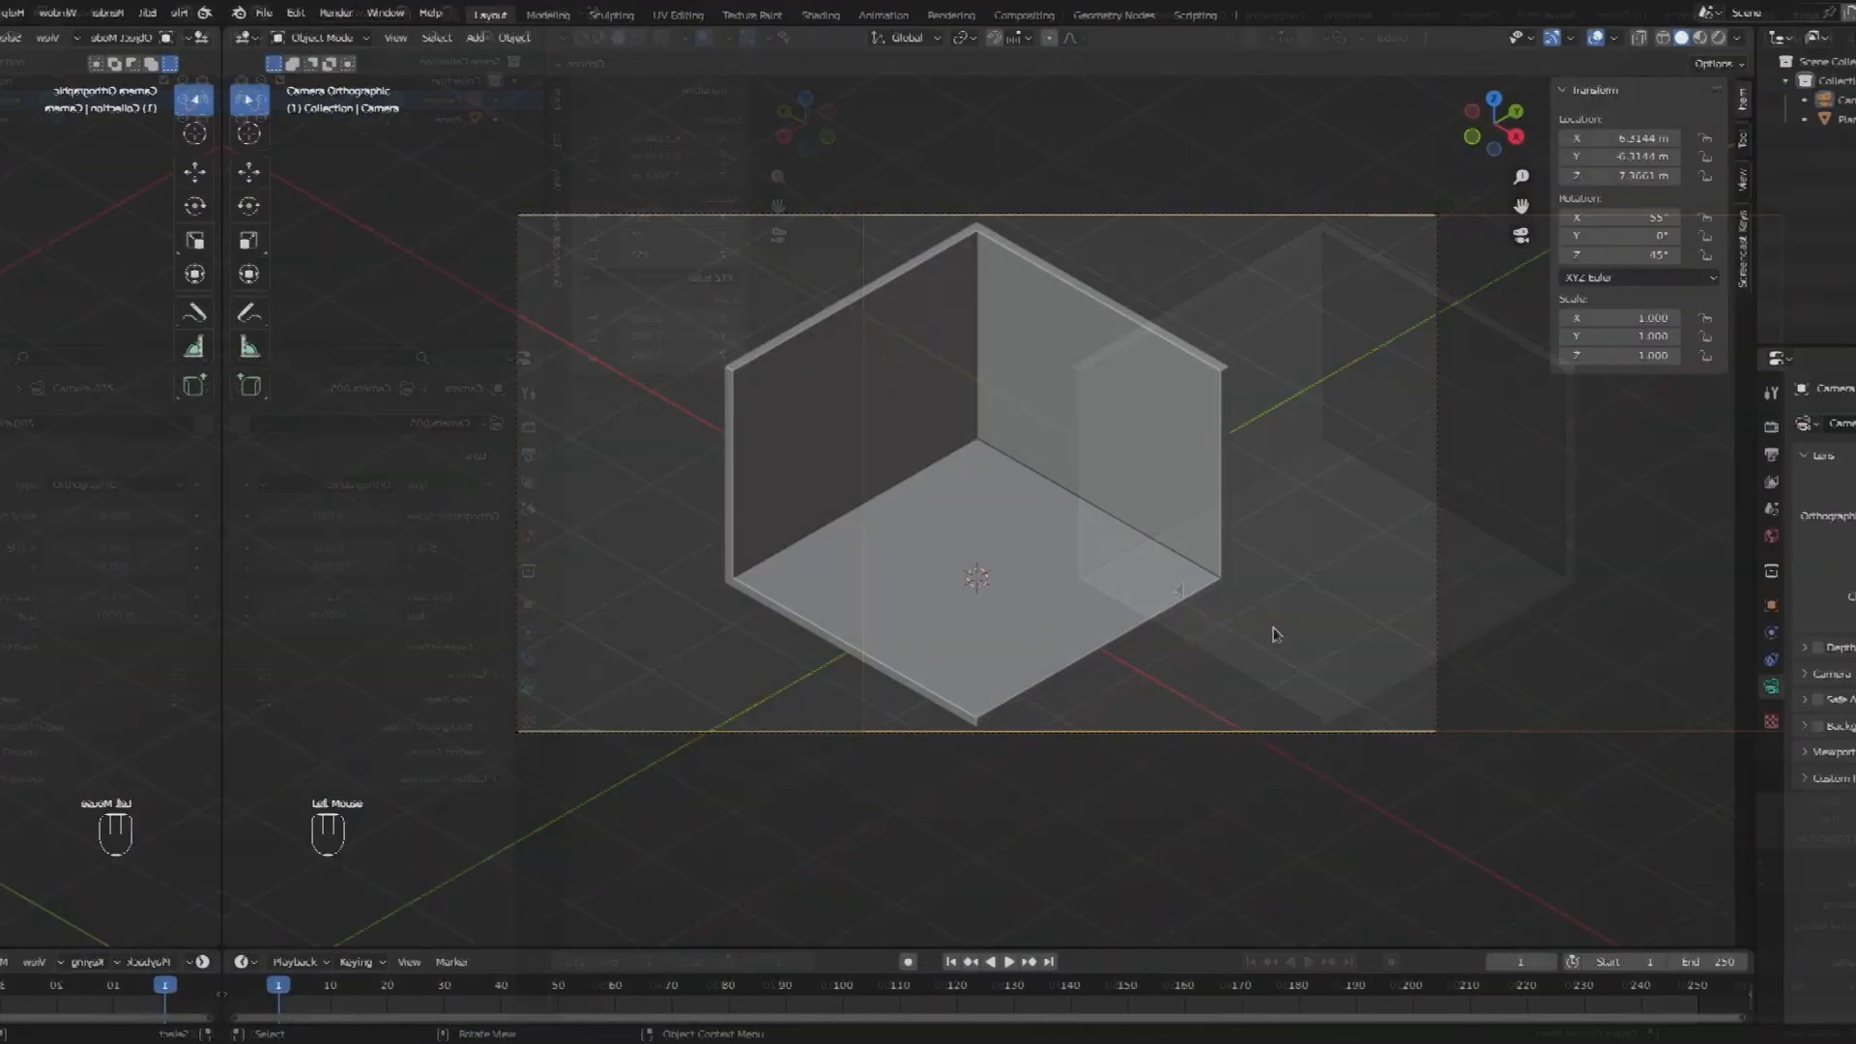
left_click(1052, 626)
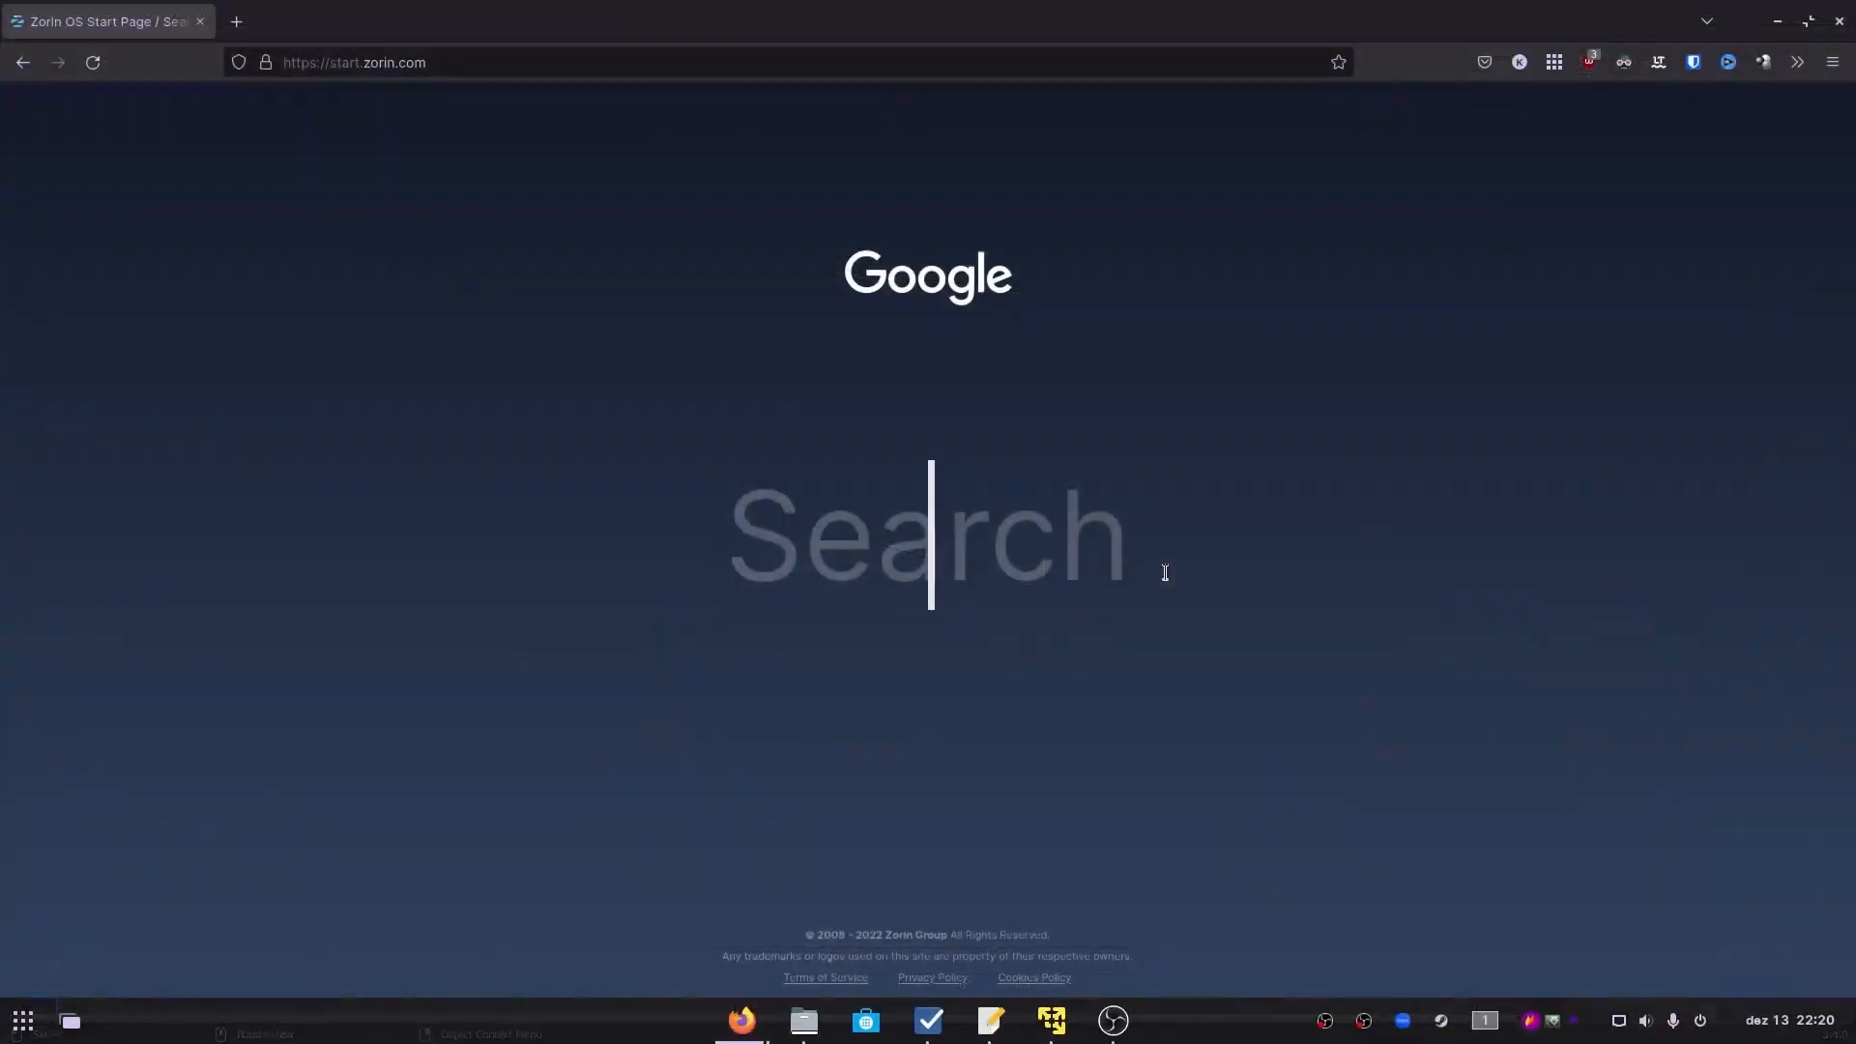
Switch to the web browser, search for blenderkit and download the BlenderKit v3.3.1.221122 add-on from its website.
type("blenderkit")
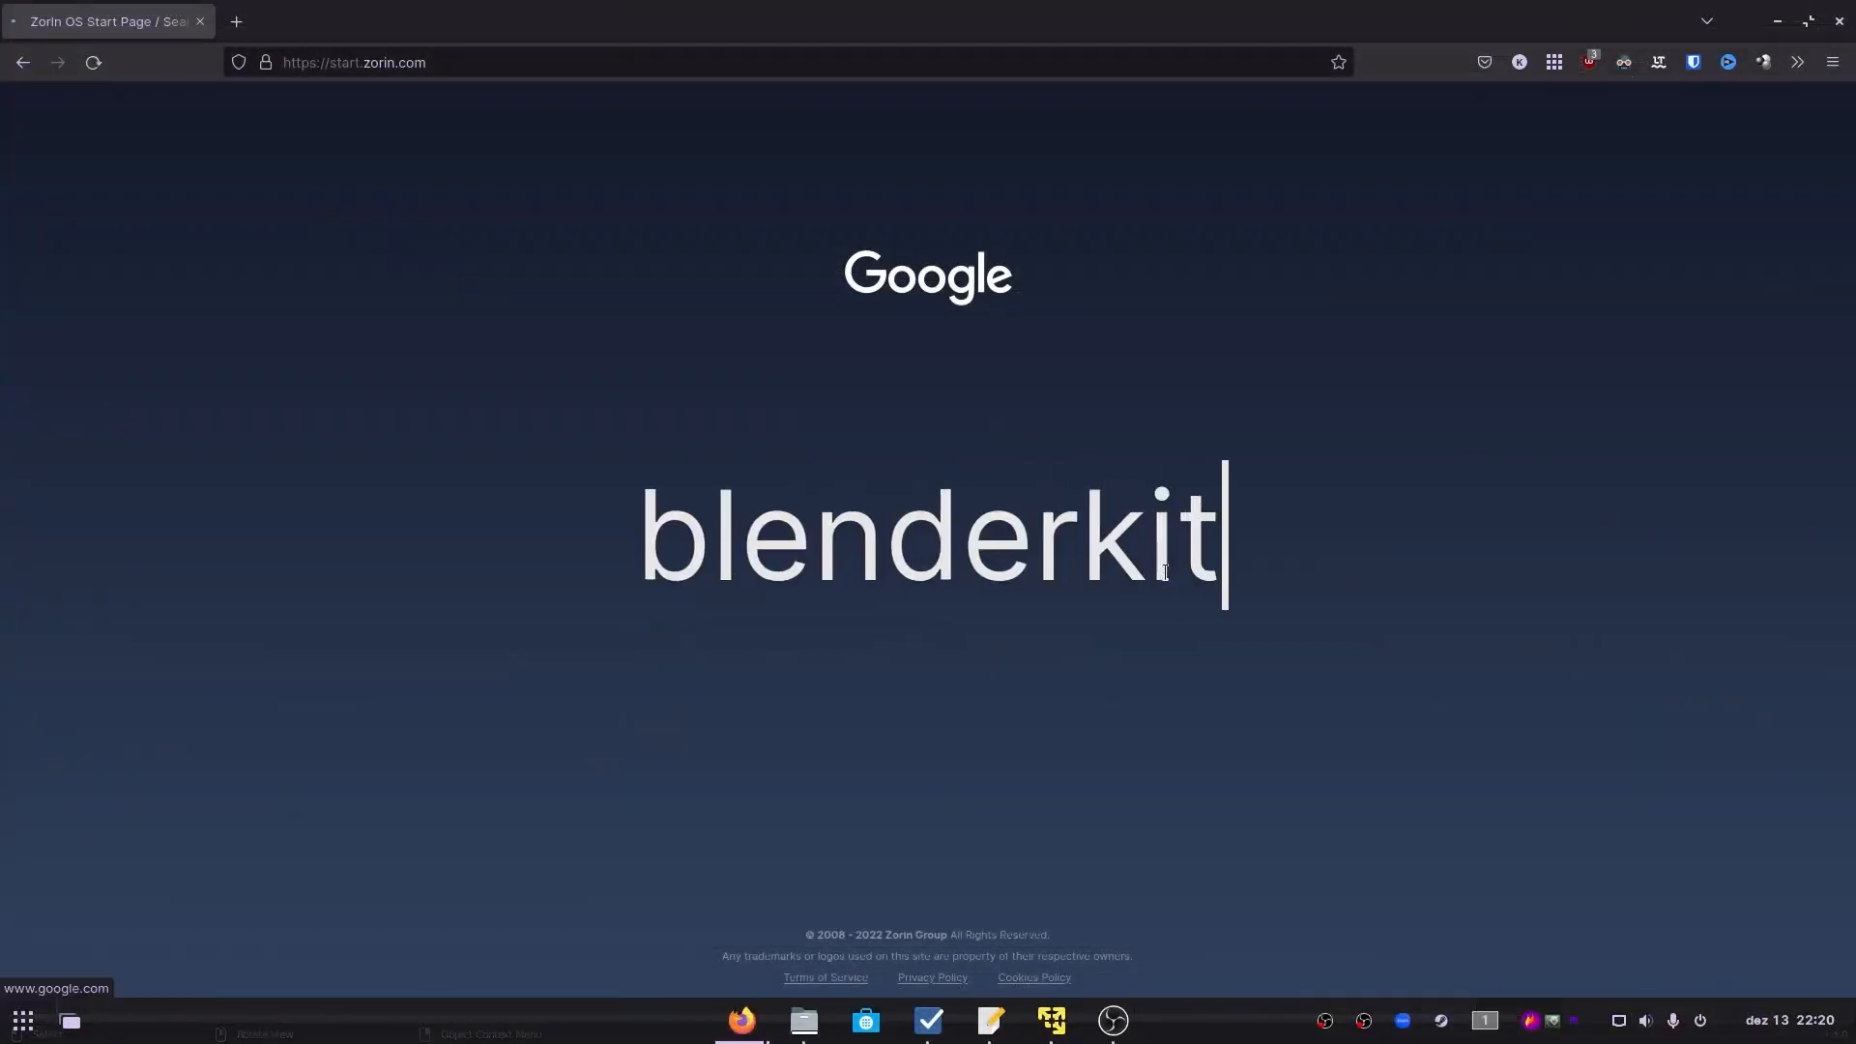
key("Return")
left_click(1247, 137)
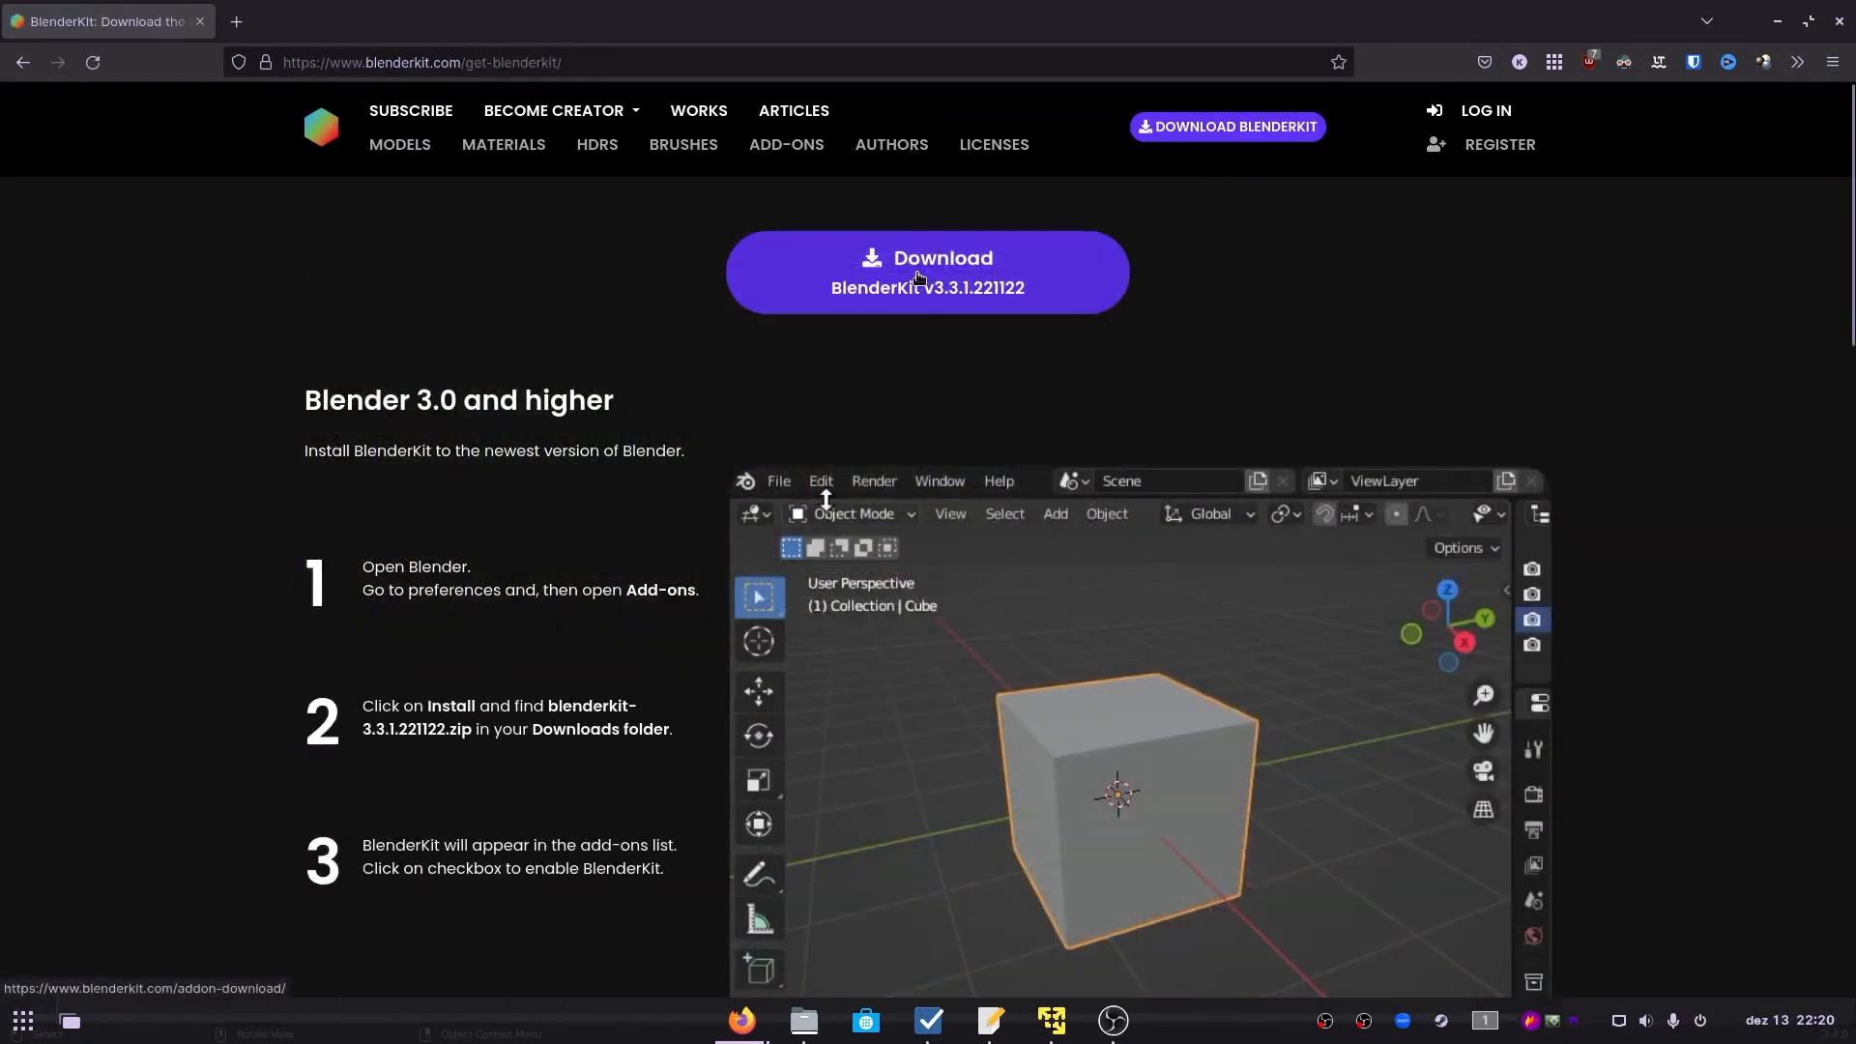
left_click(928, 273)
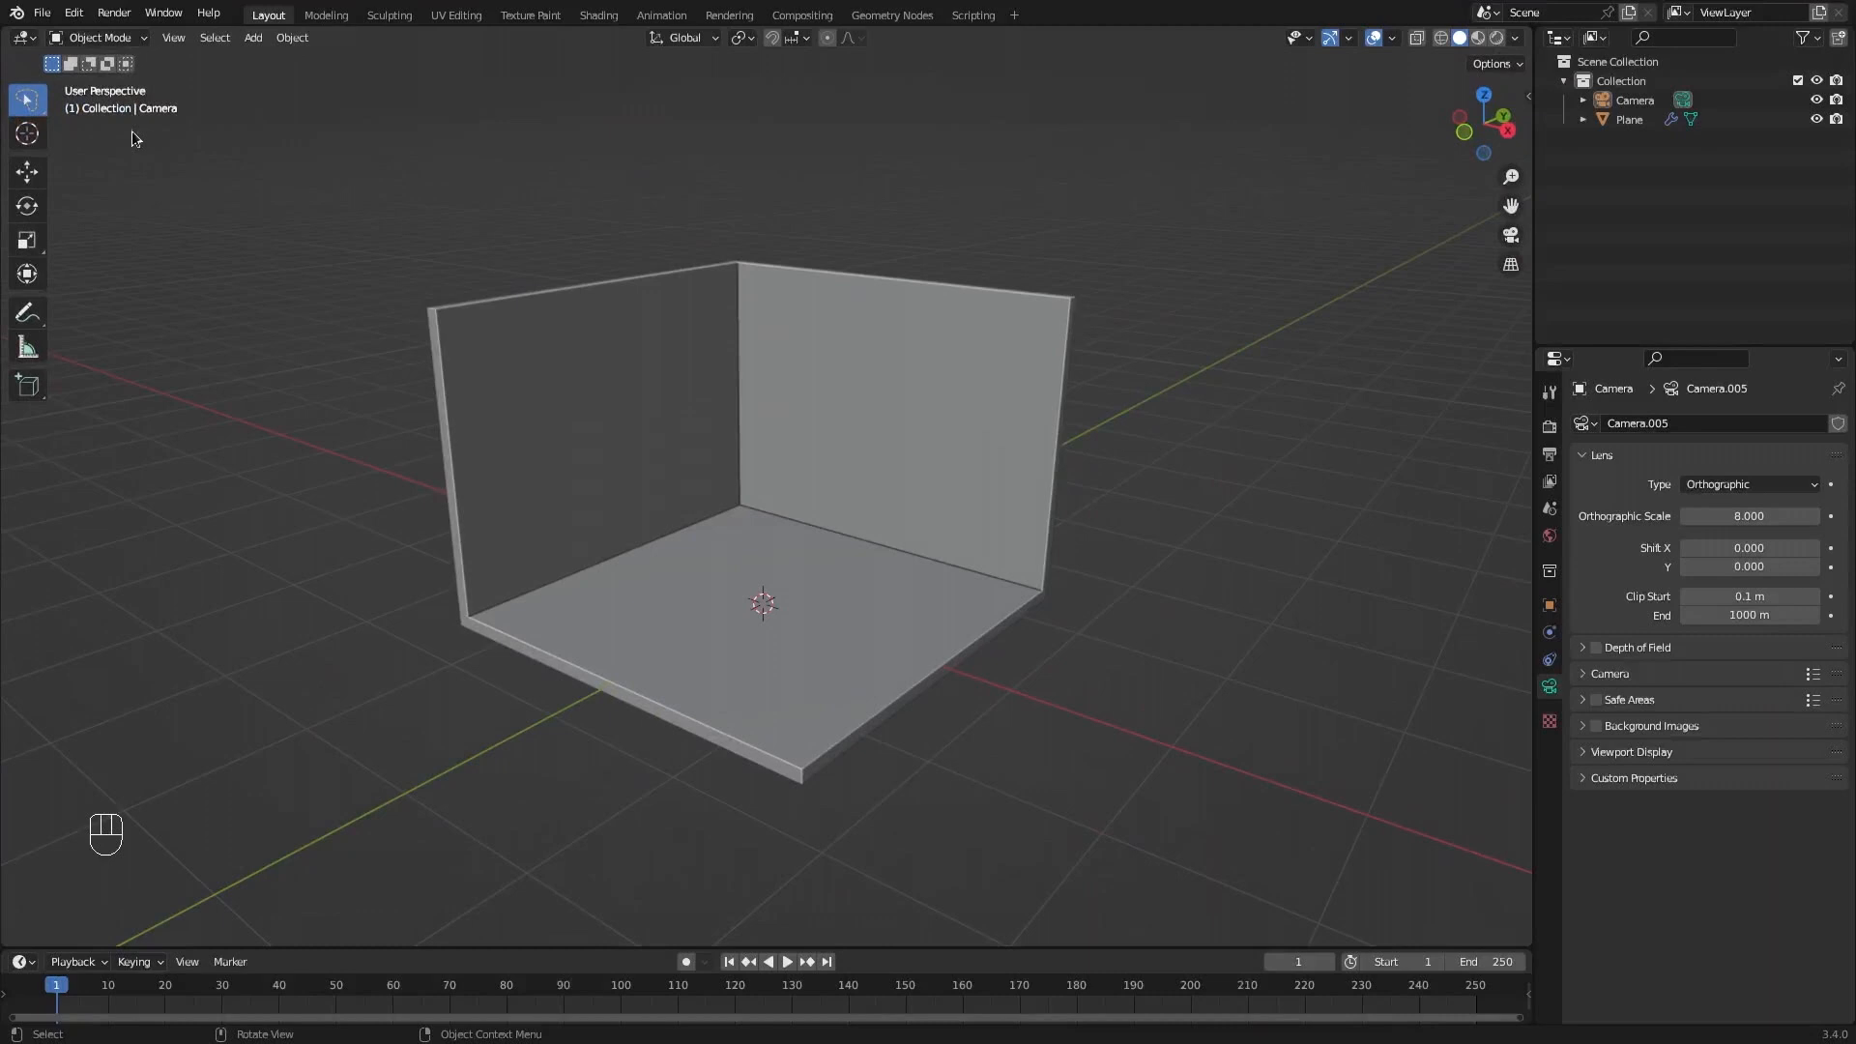
Switch back to Blender, install the downloaded BlenderKit zip as an add-on and enable BlenderKit Online Asset Library.
left_click(73, 13)
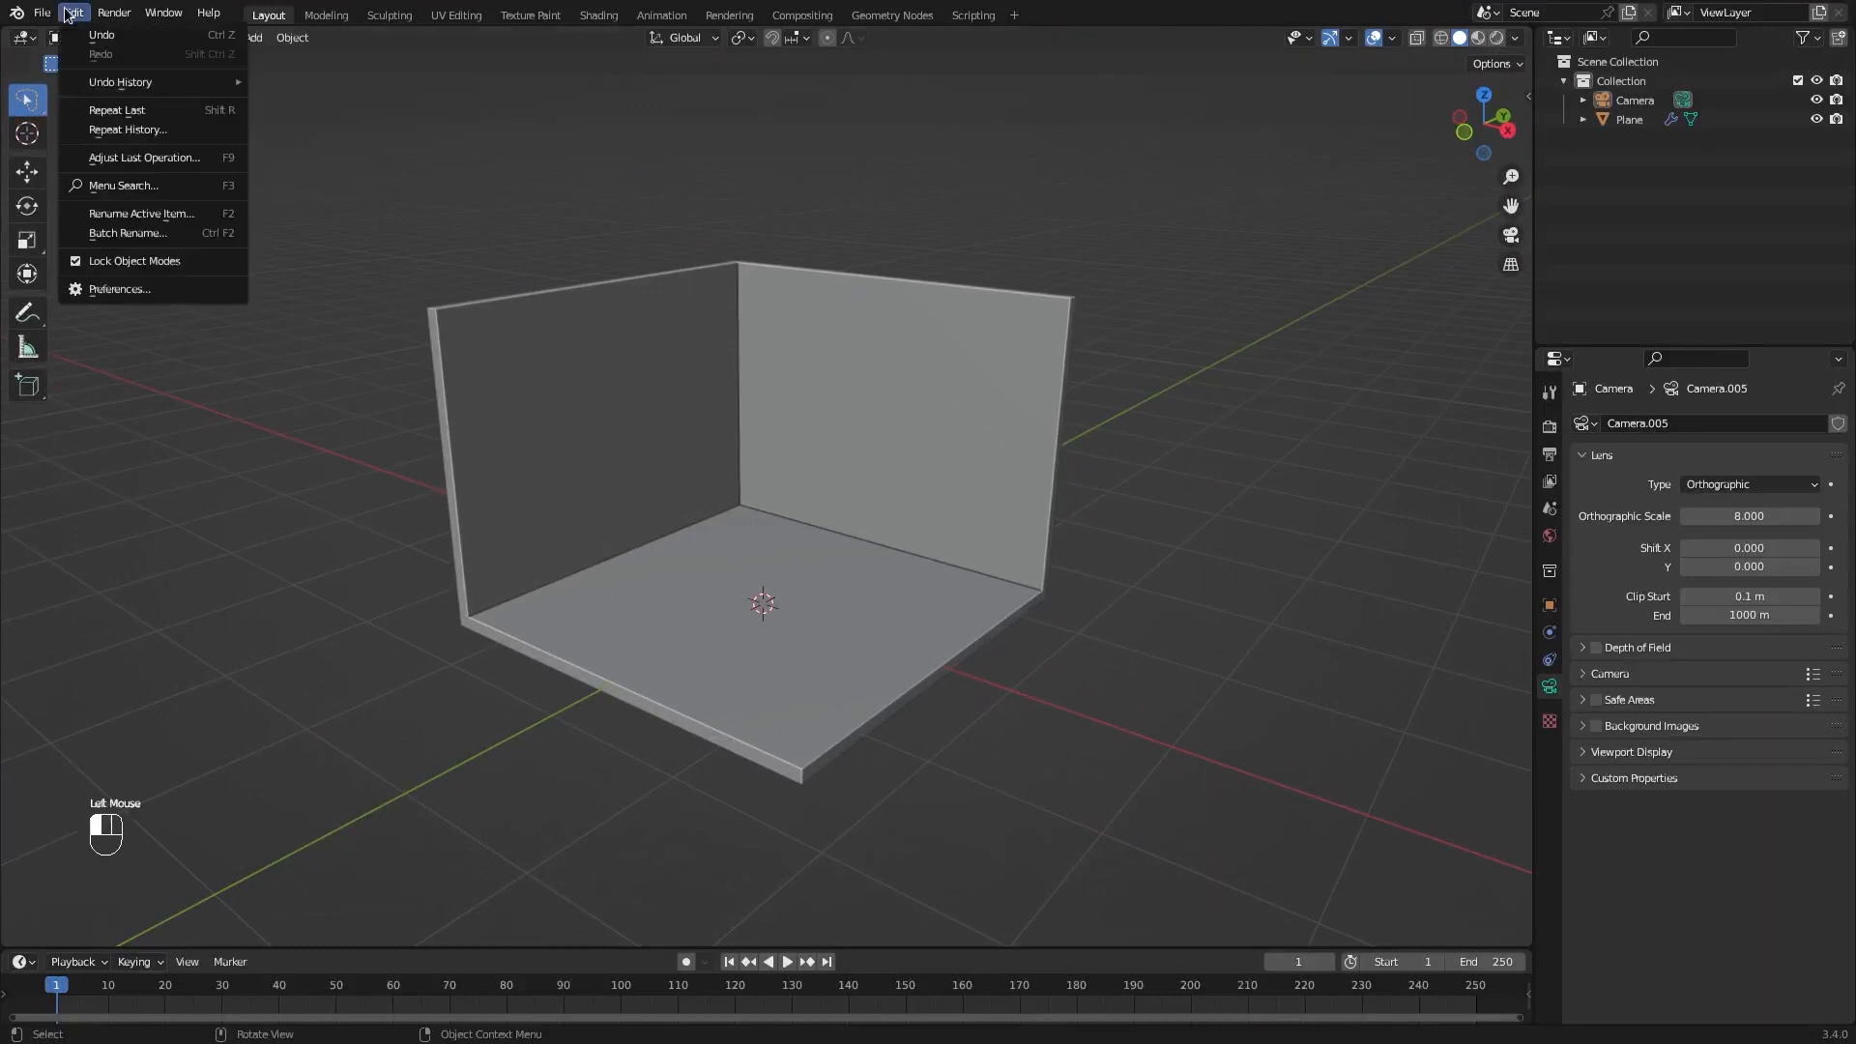
left_click(188, 288)
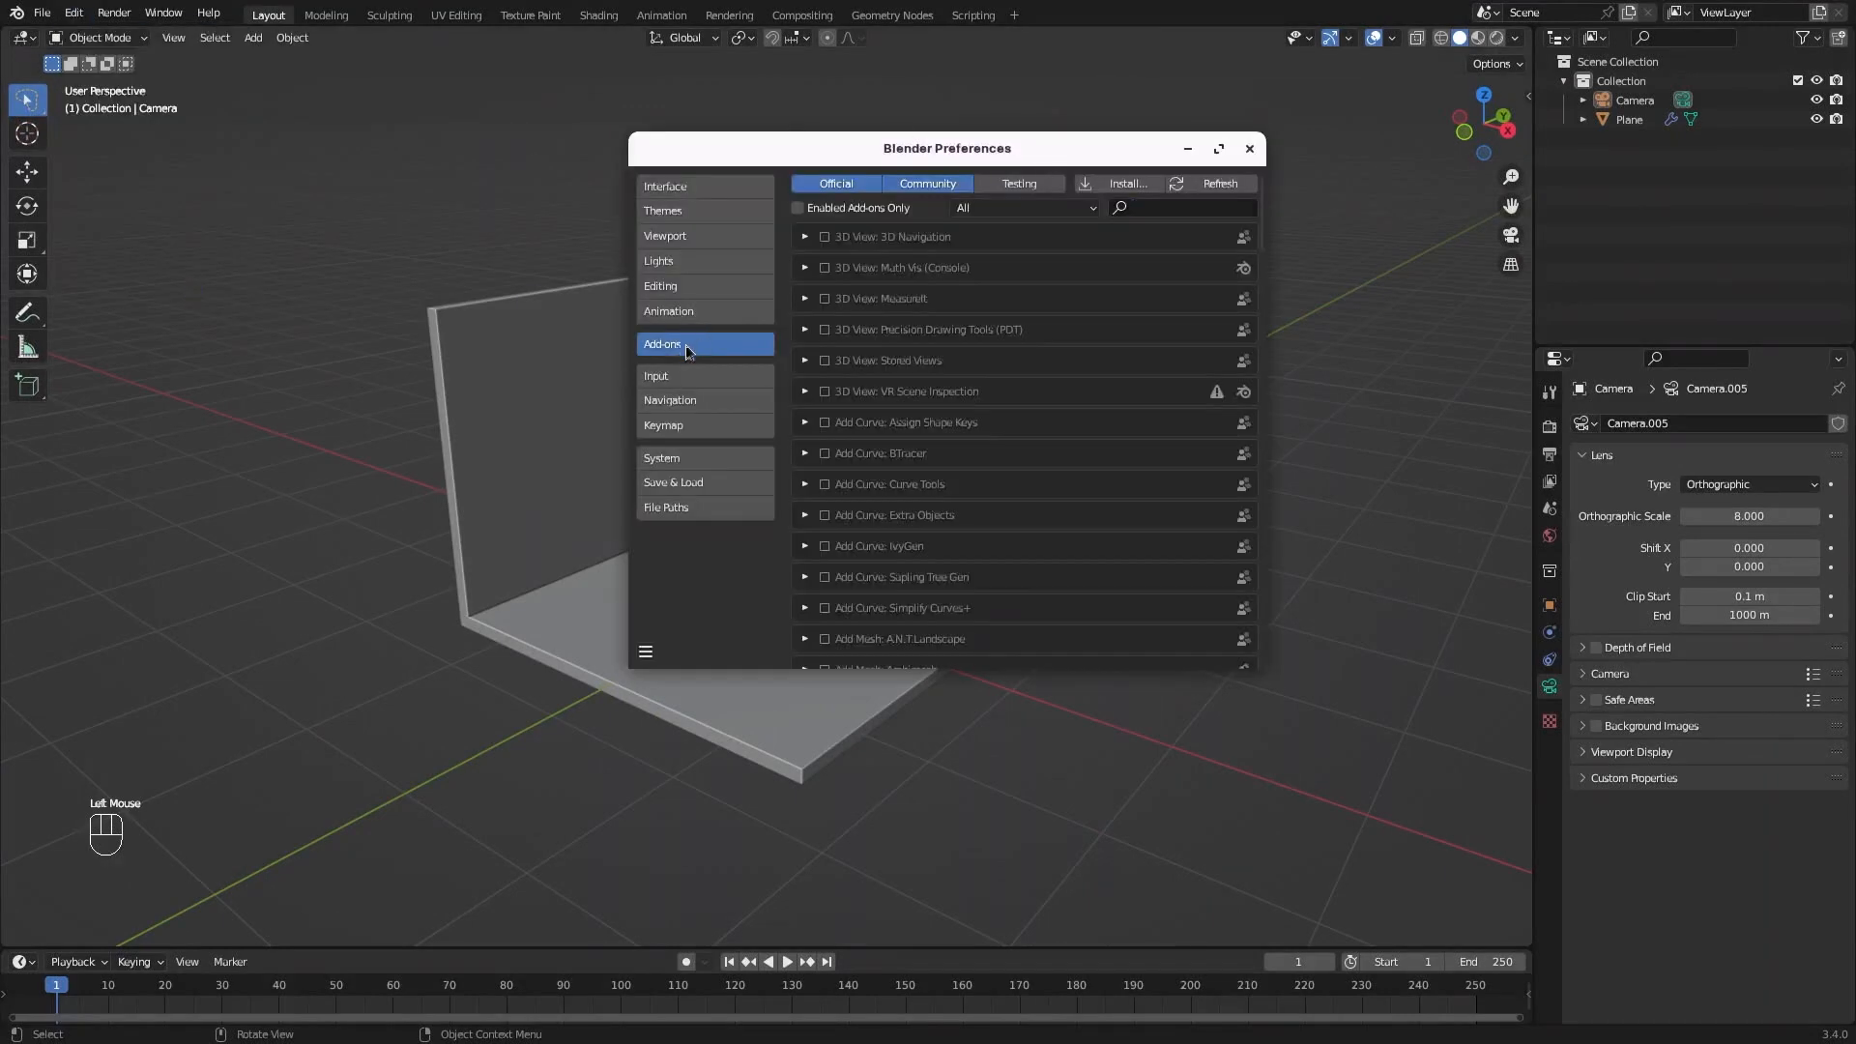
left_click(1094, 185)
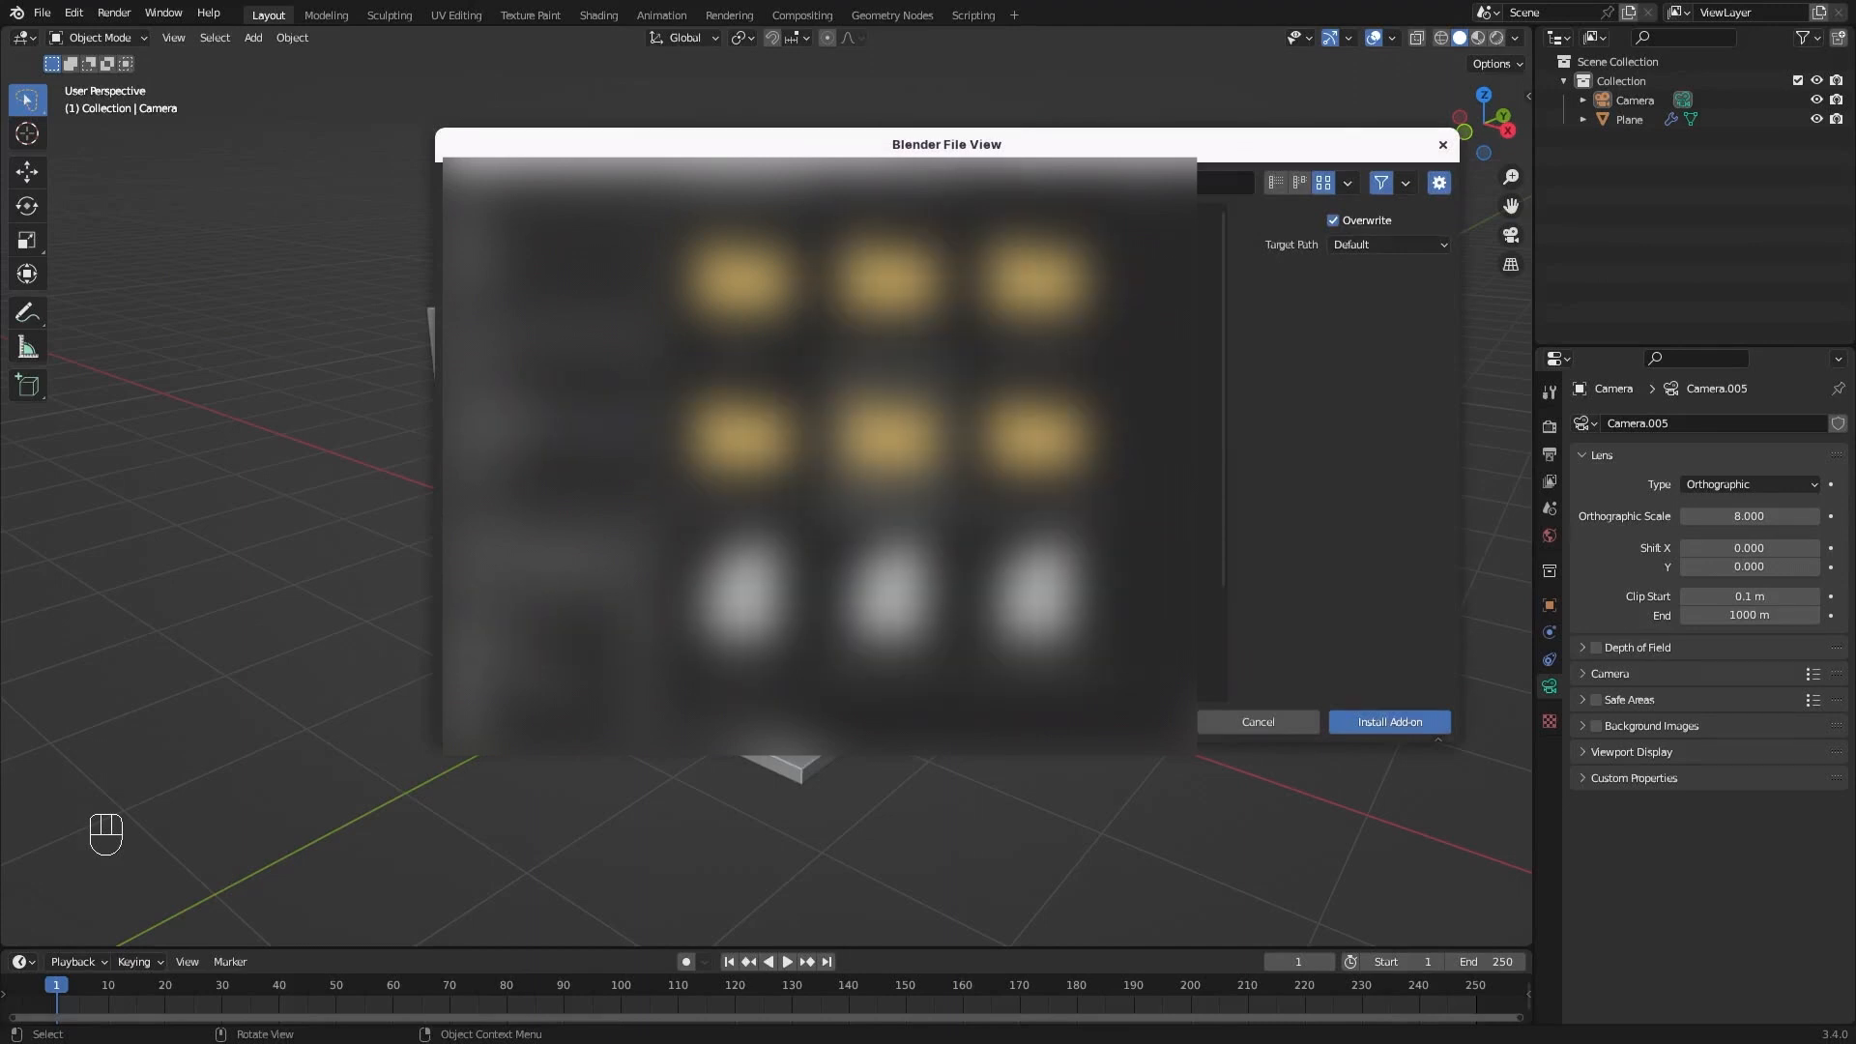
left_click(887, 447)
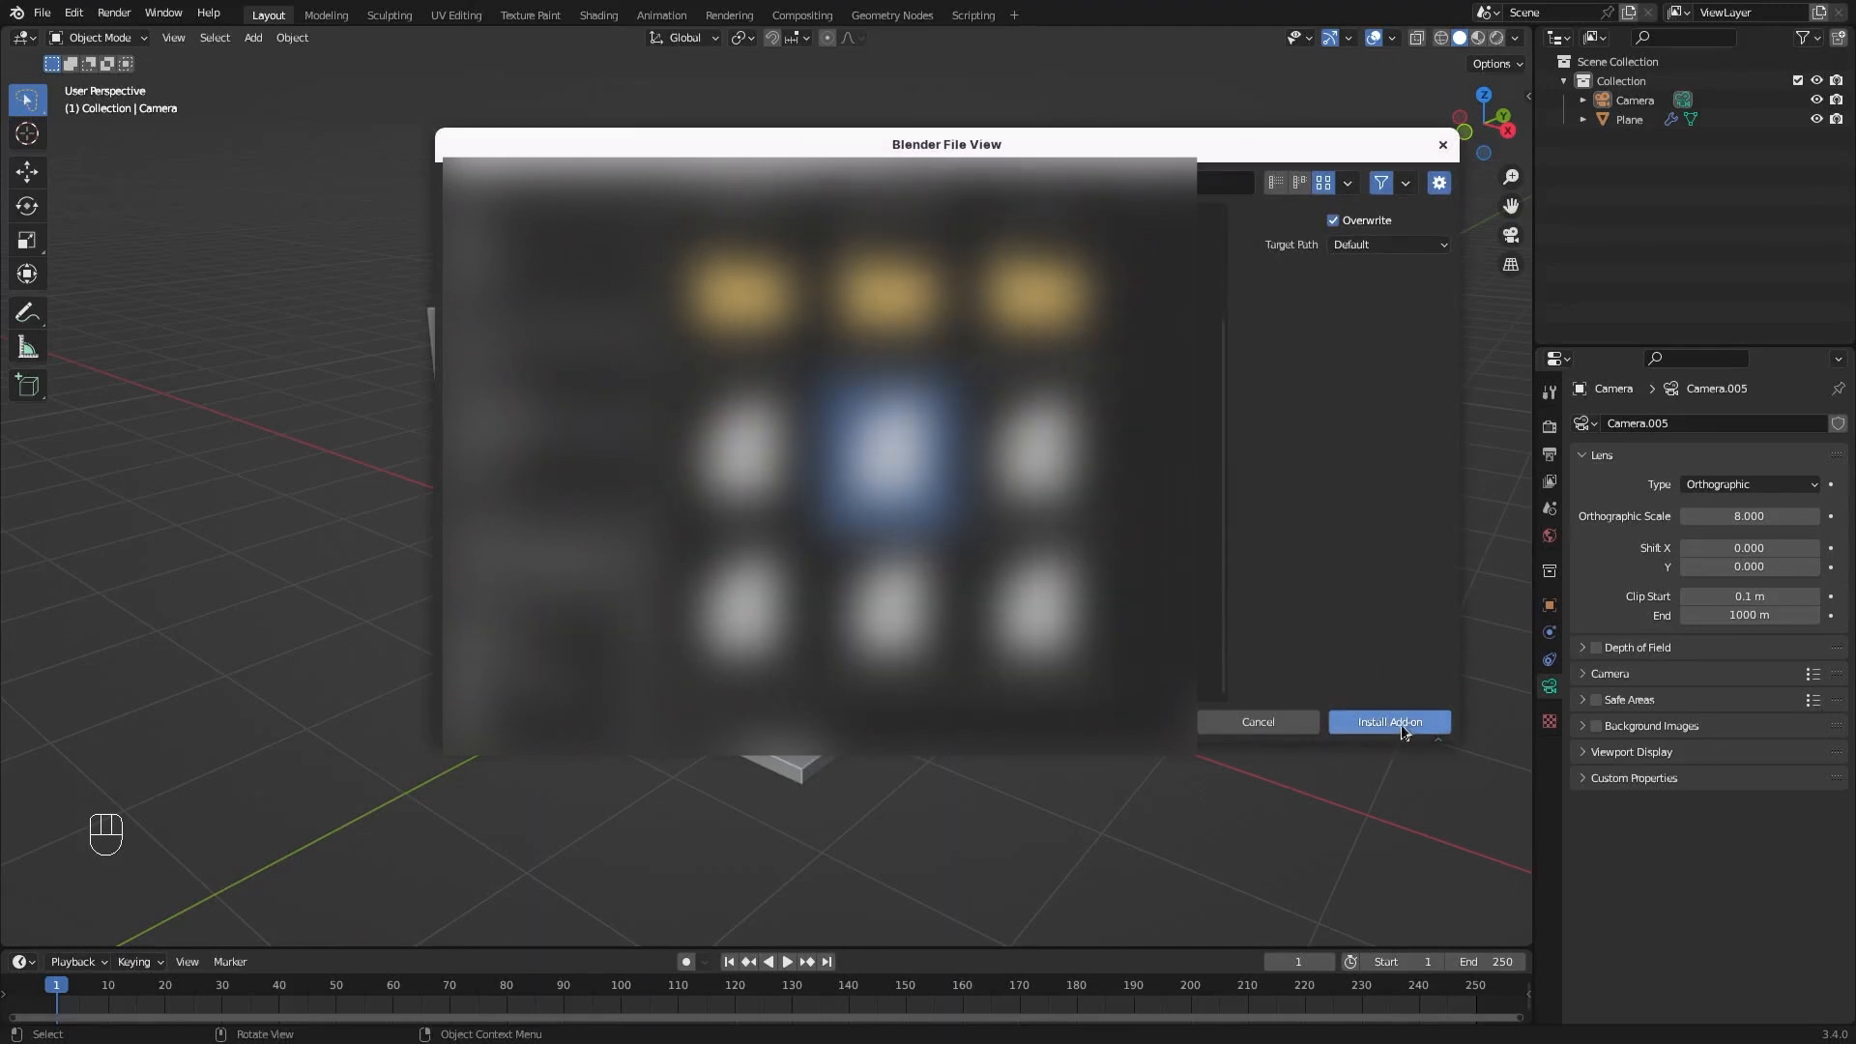
left_click(1402, 725)
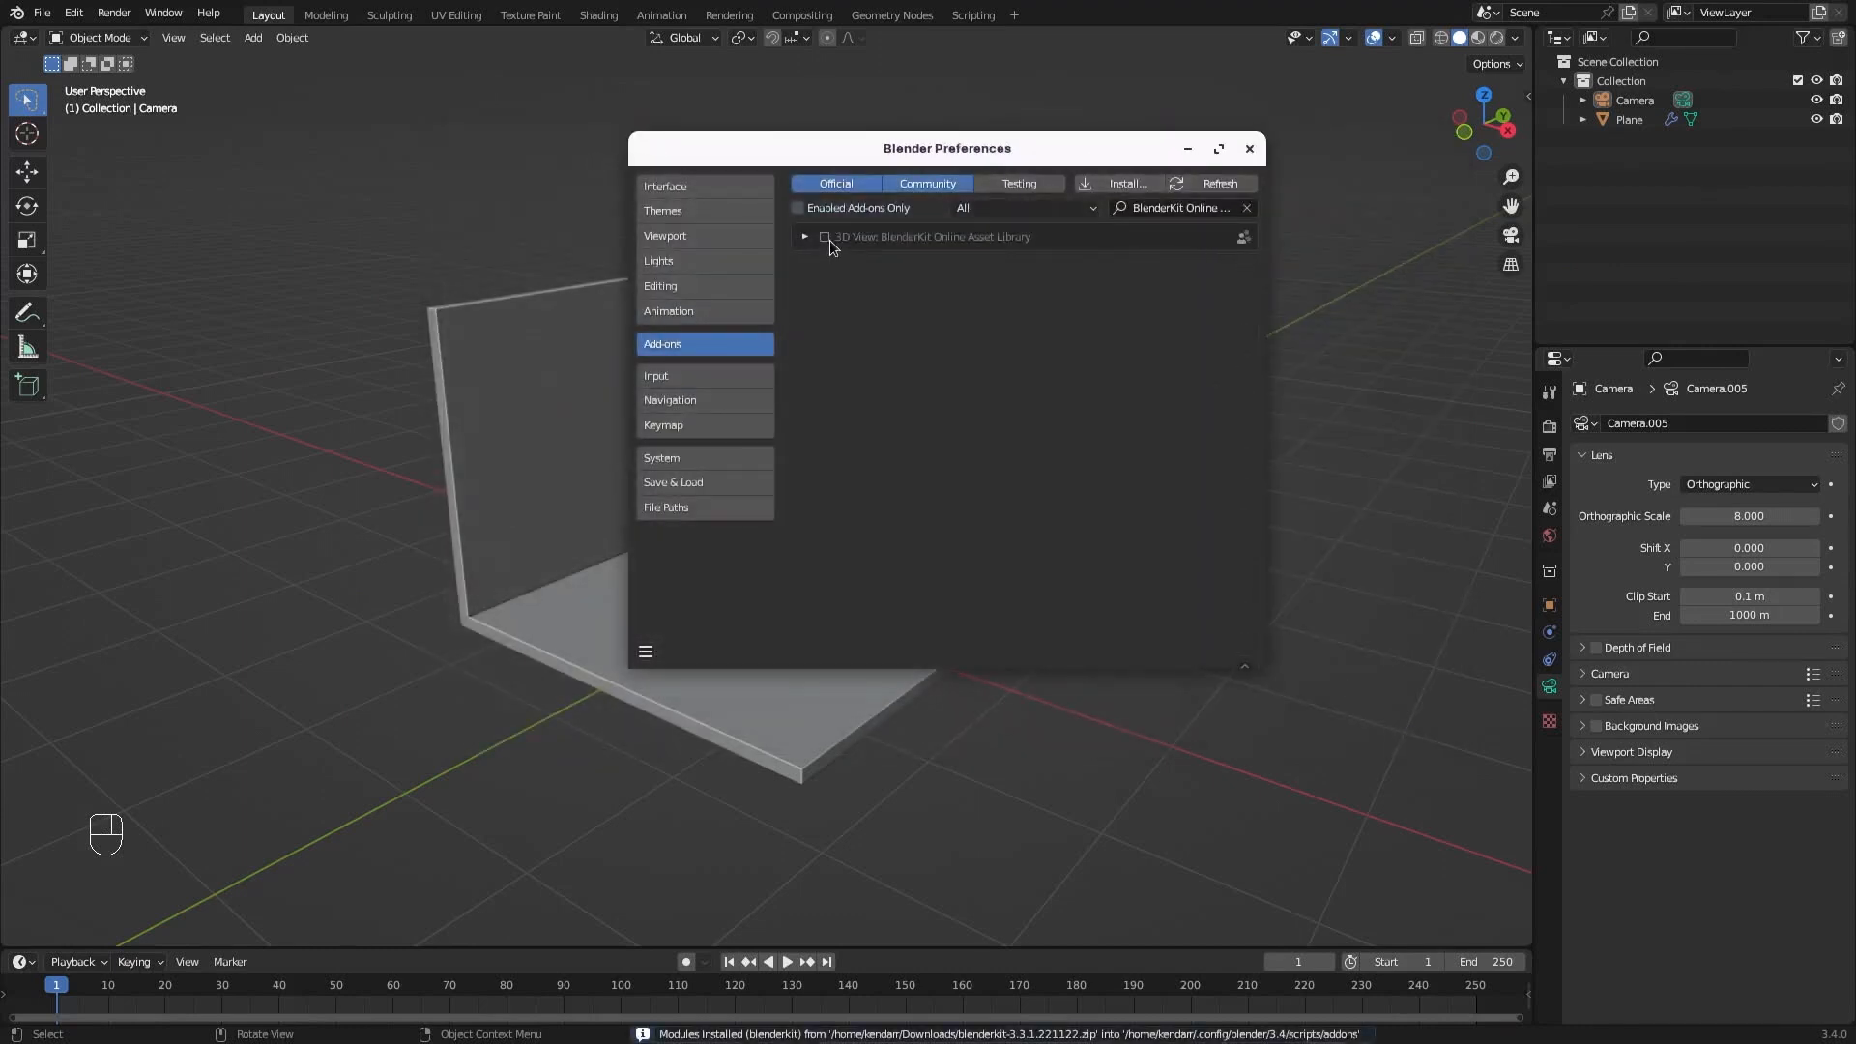
left_click(825, 238)
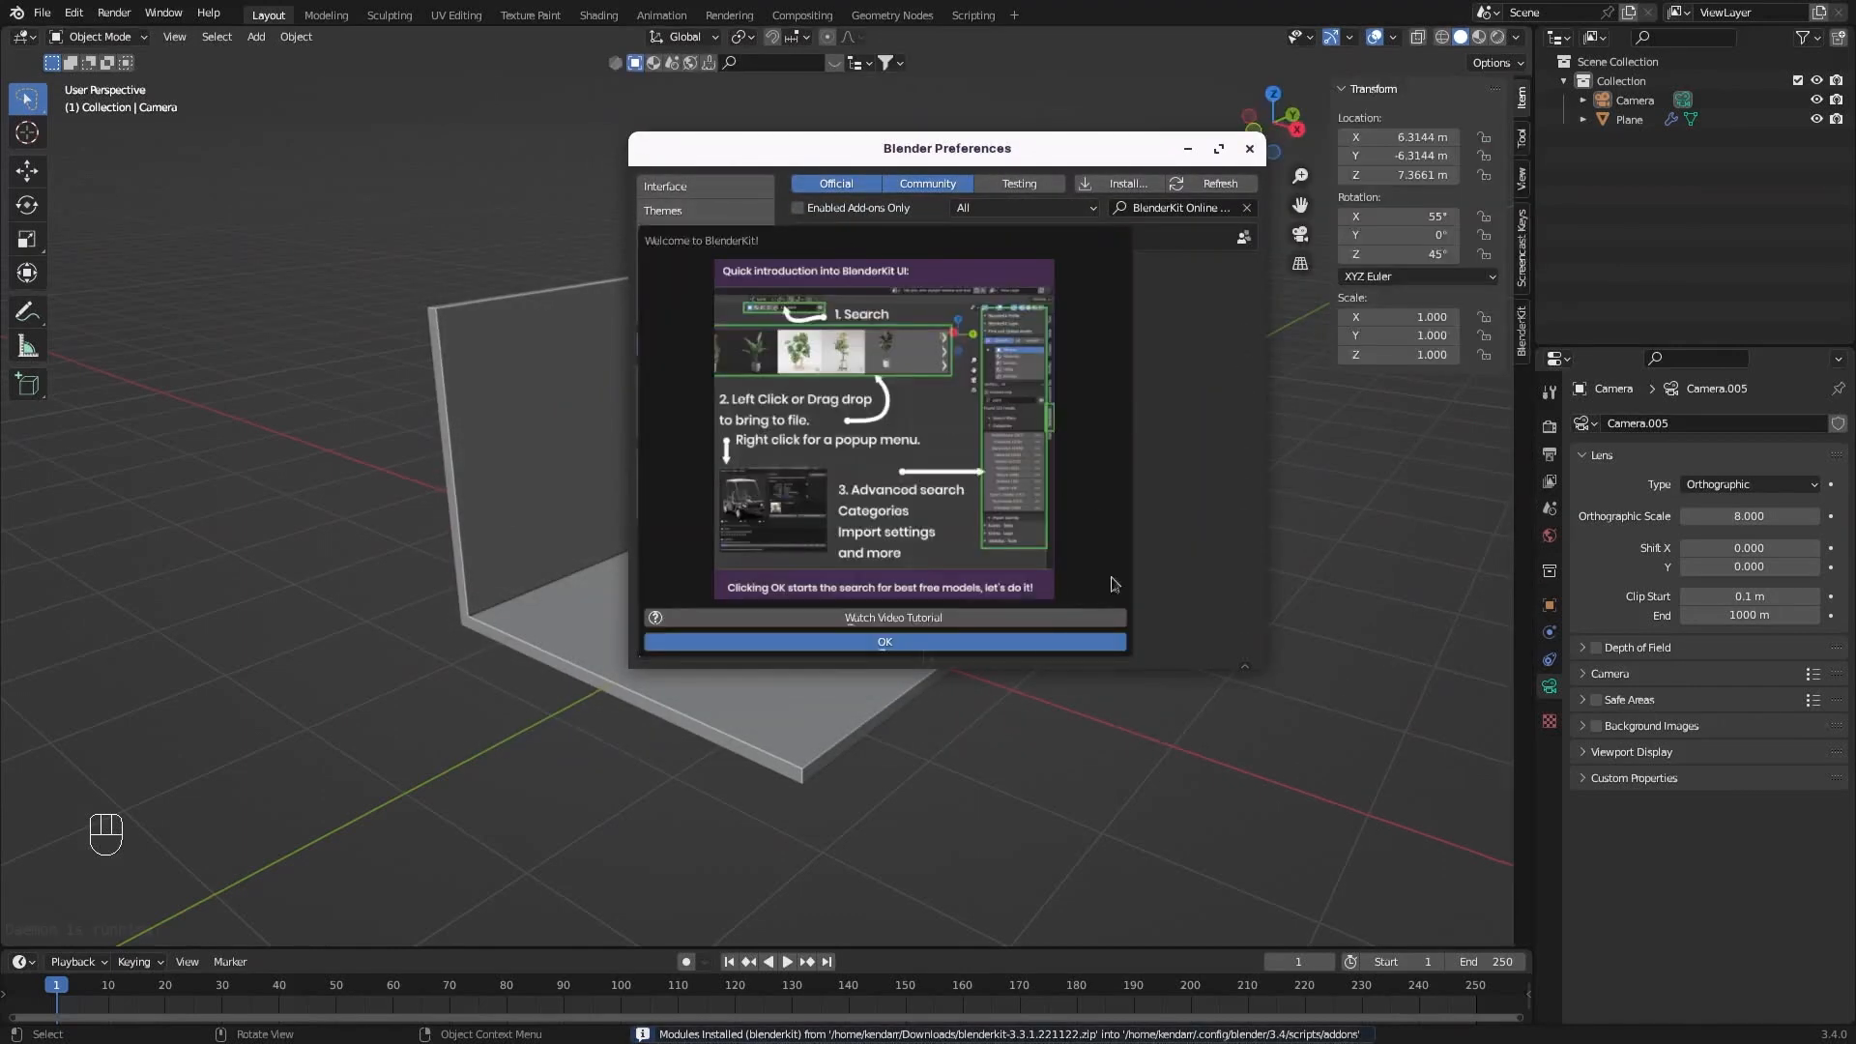
Look over the BlenderKit search and upload options in the viewport's sidebar.
mouse_move(203, 201)
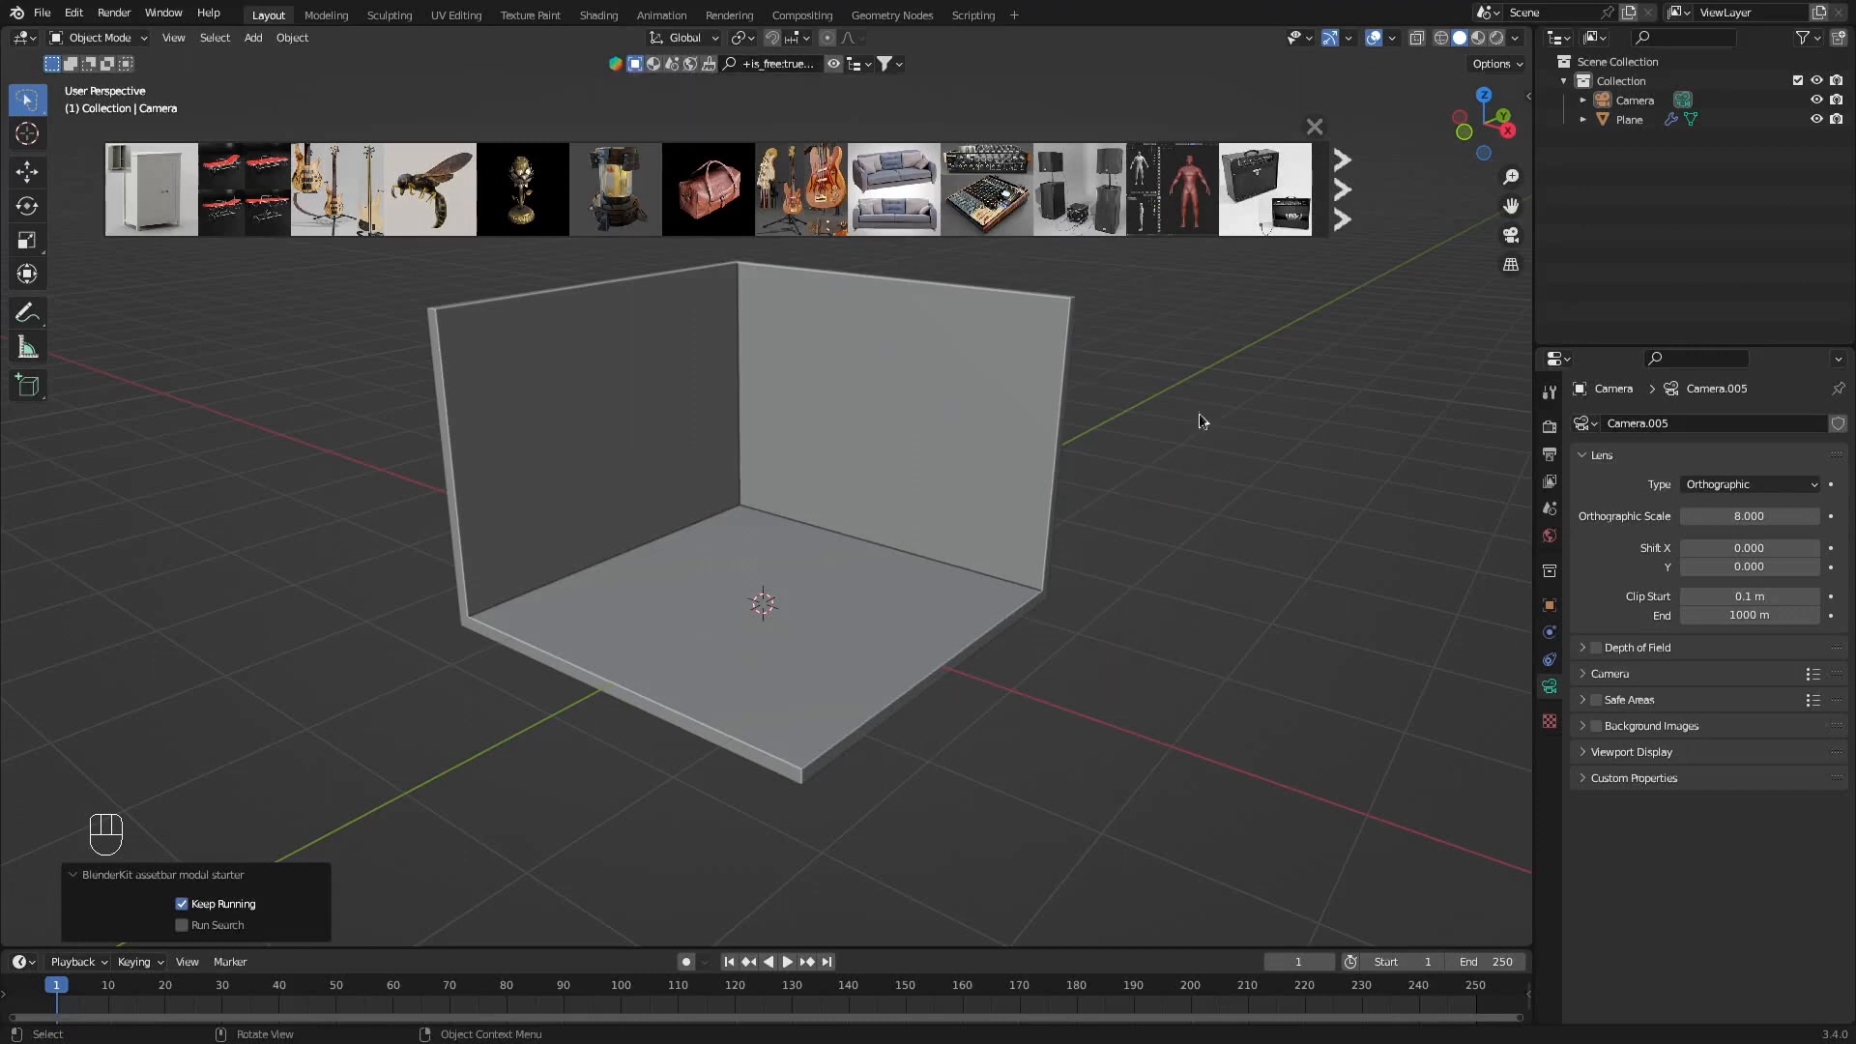
key("n")
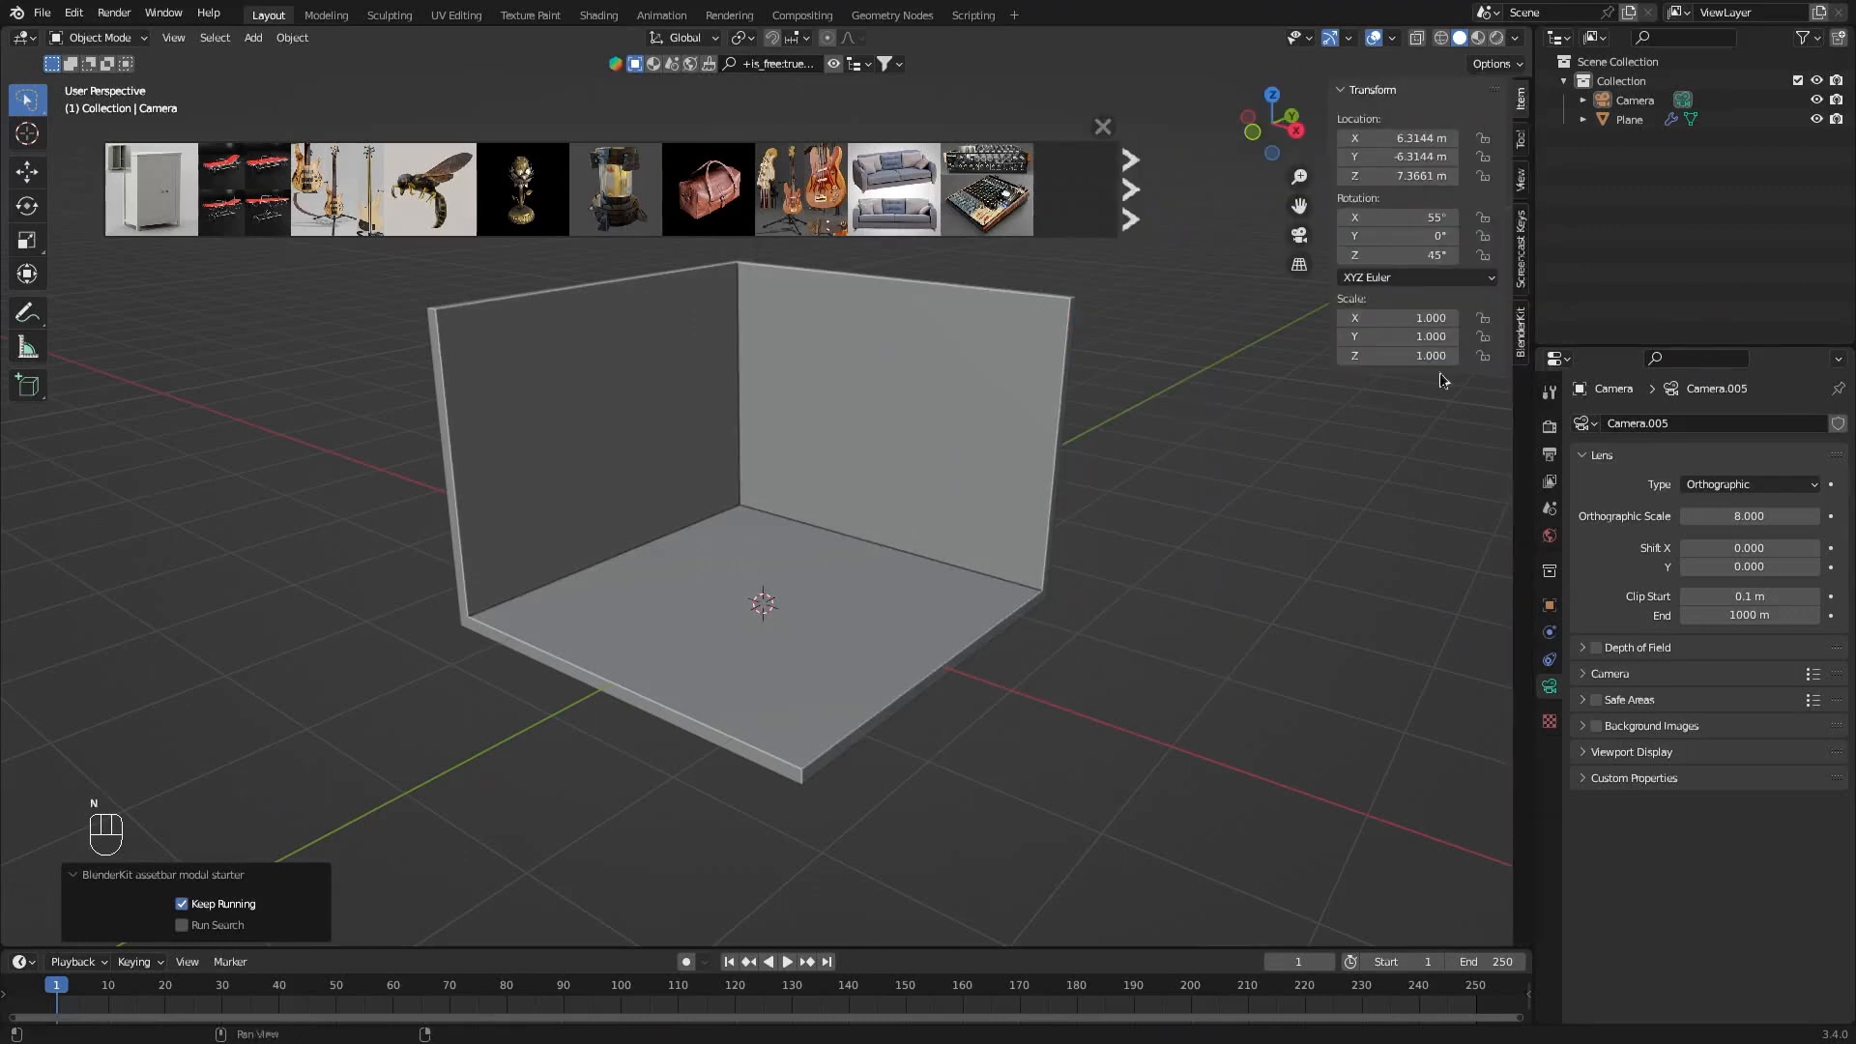
left_click(1523, 333)
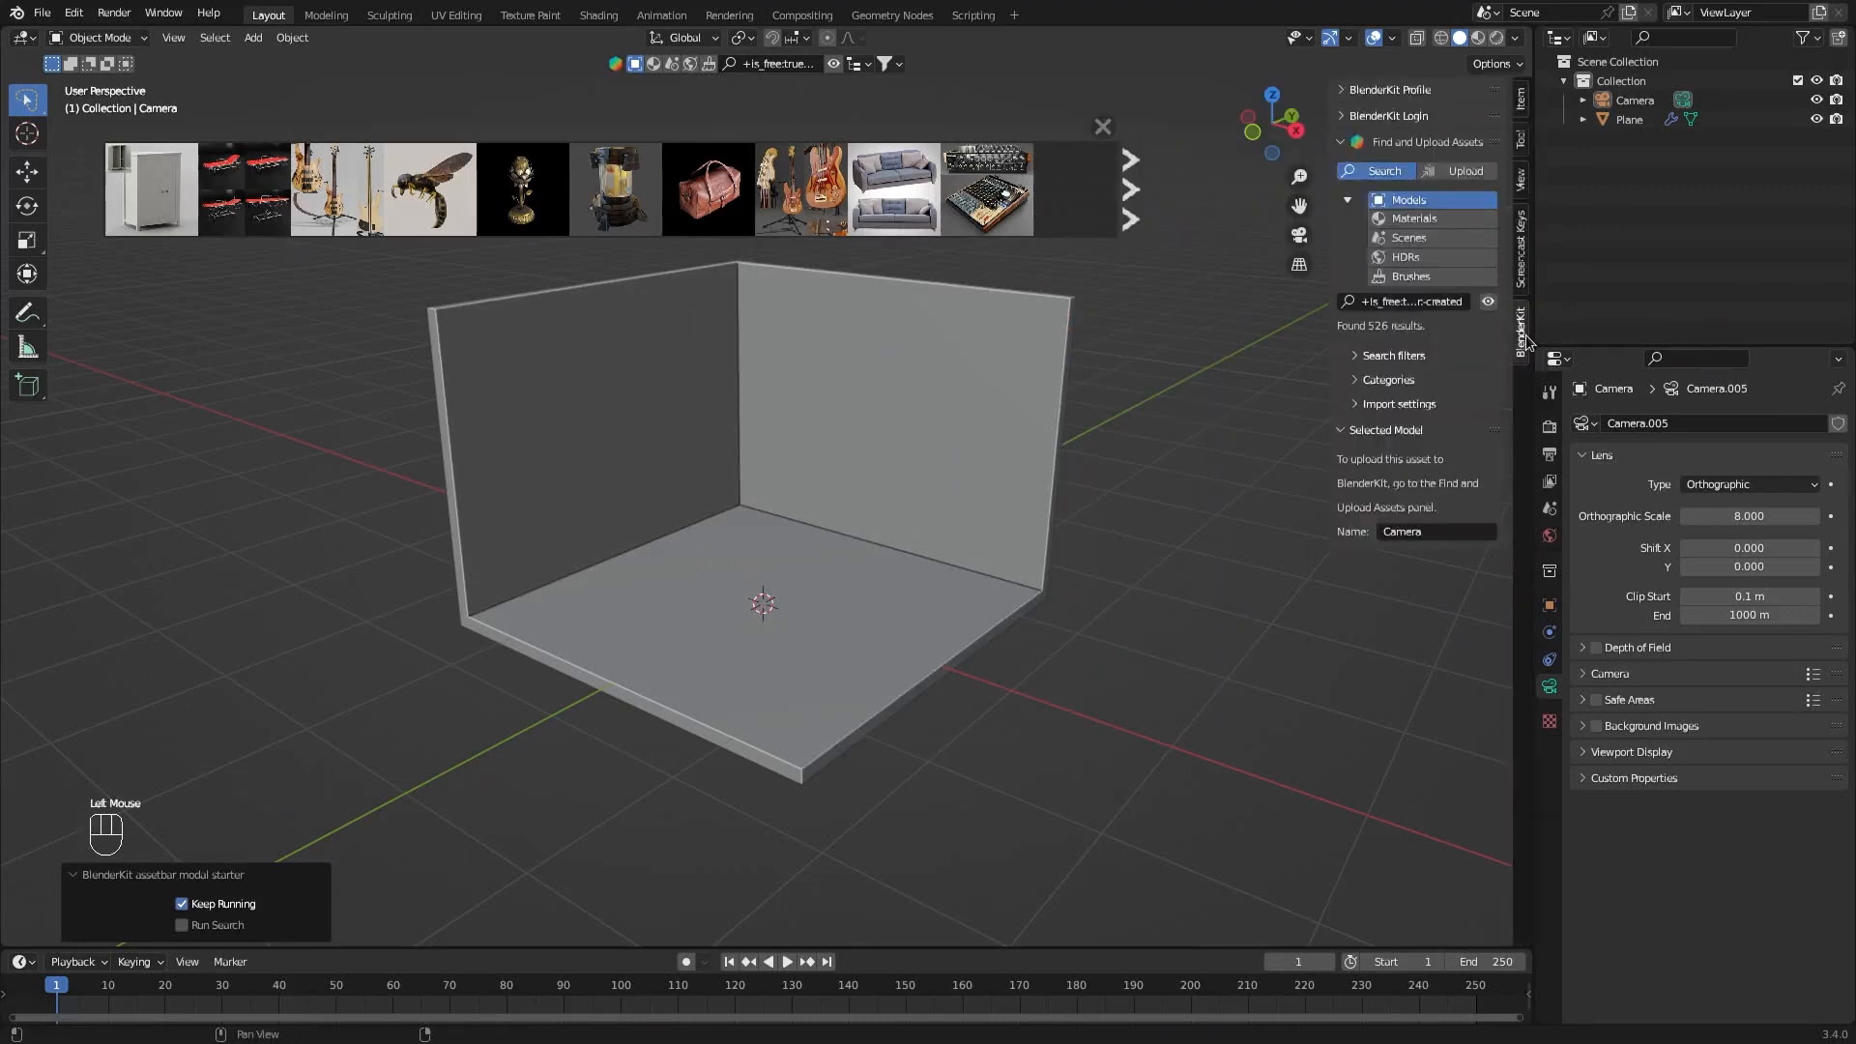
key("n")
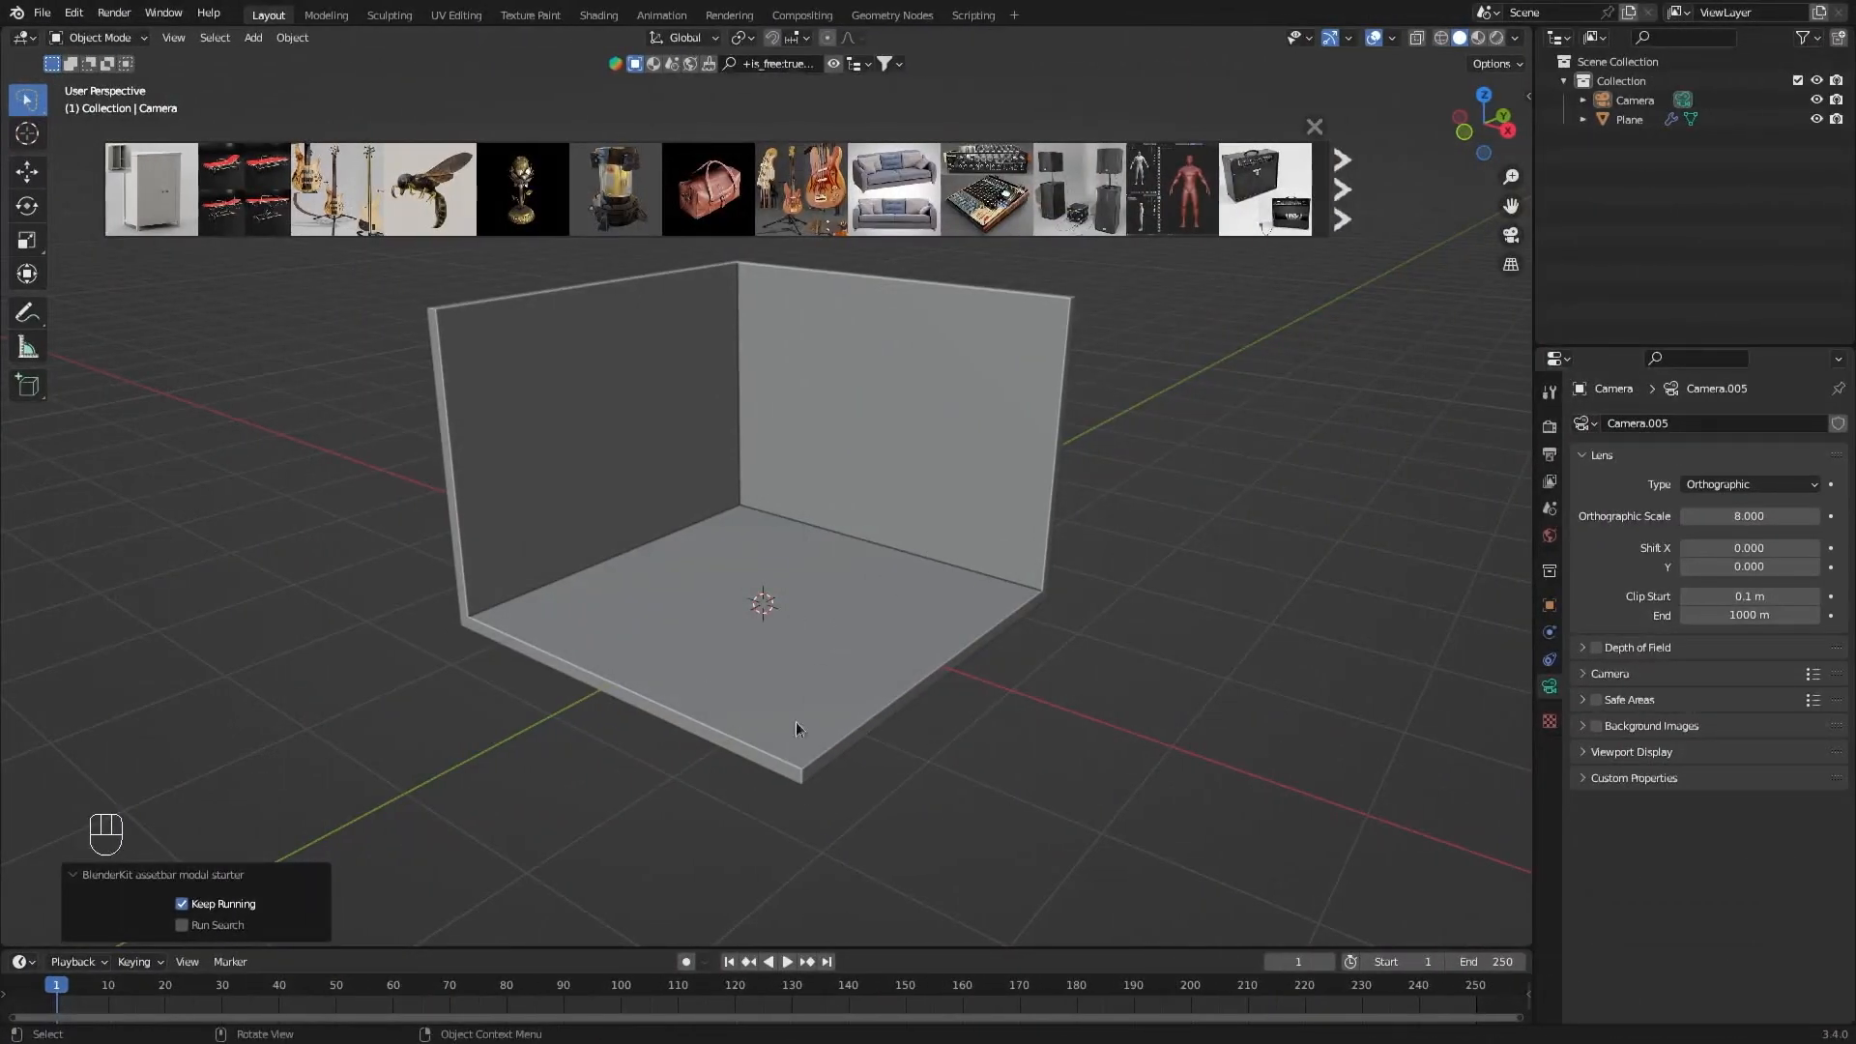
Switch the BlenderKit asset search to materials and search for "wooden floor".
left_click(654, 63)
left_click(776, 63)
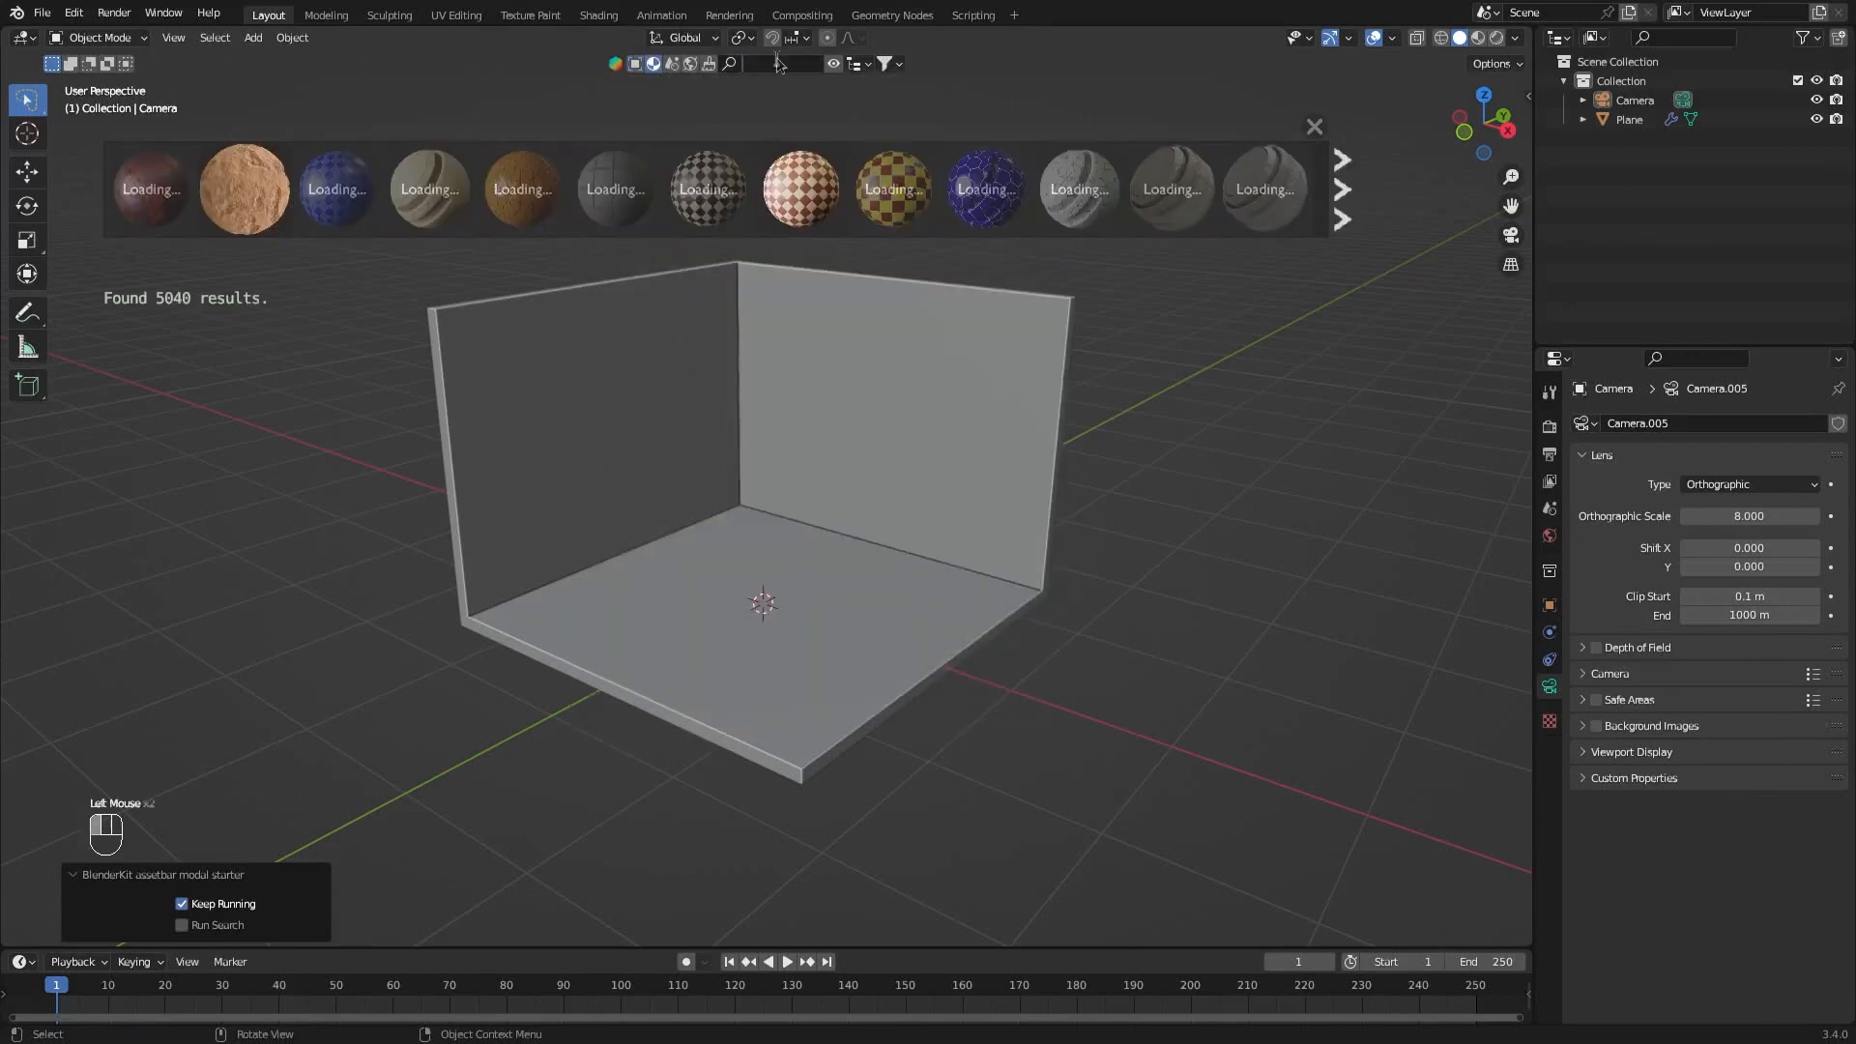
type("wooden floo")
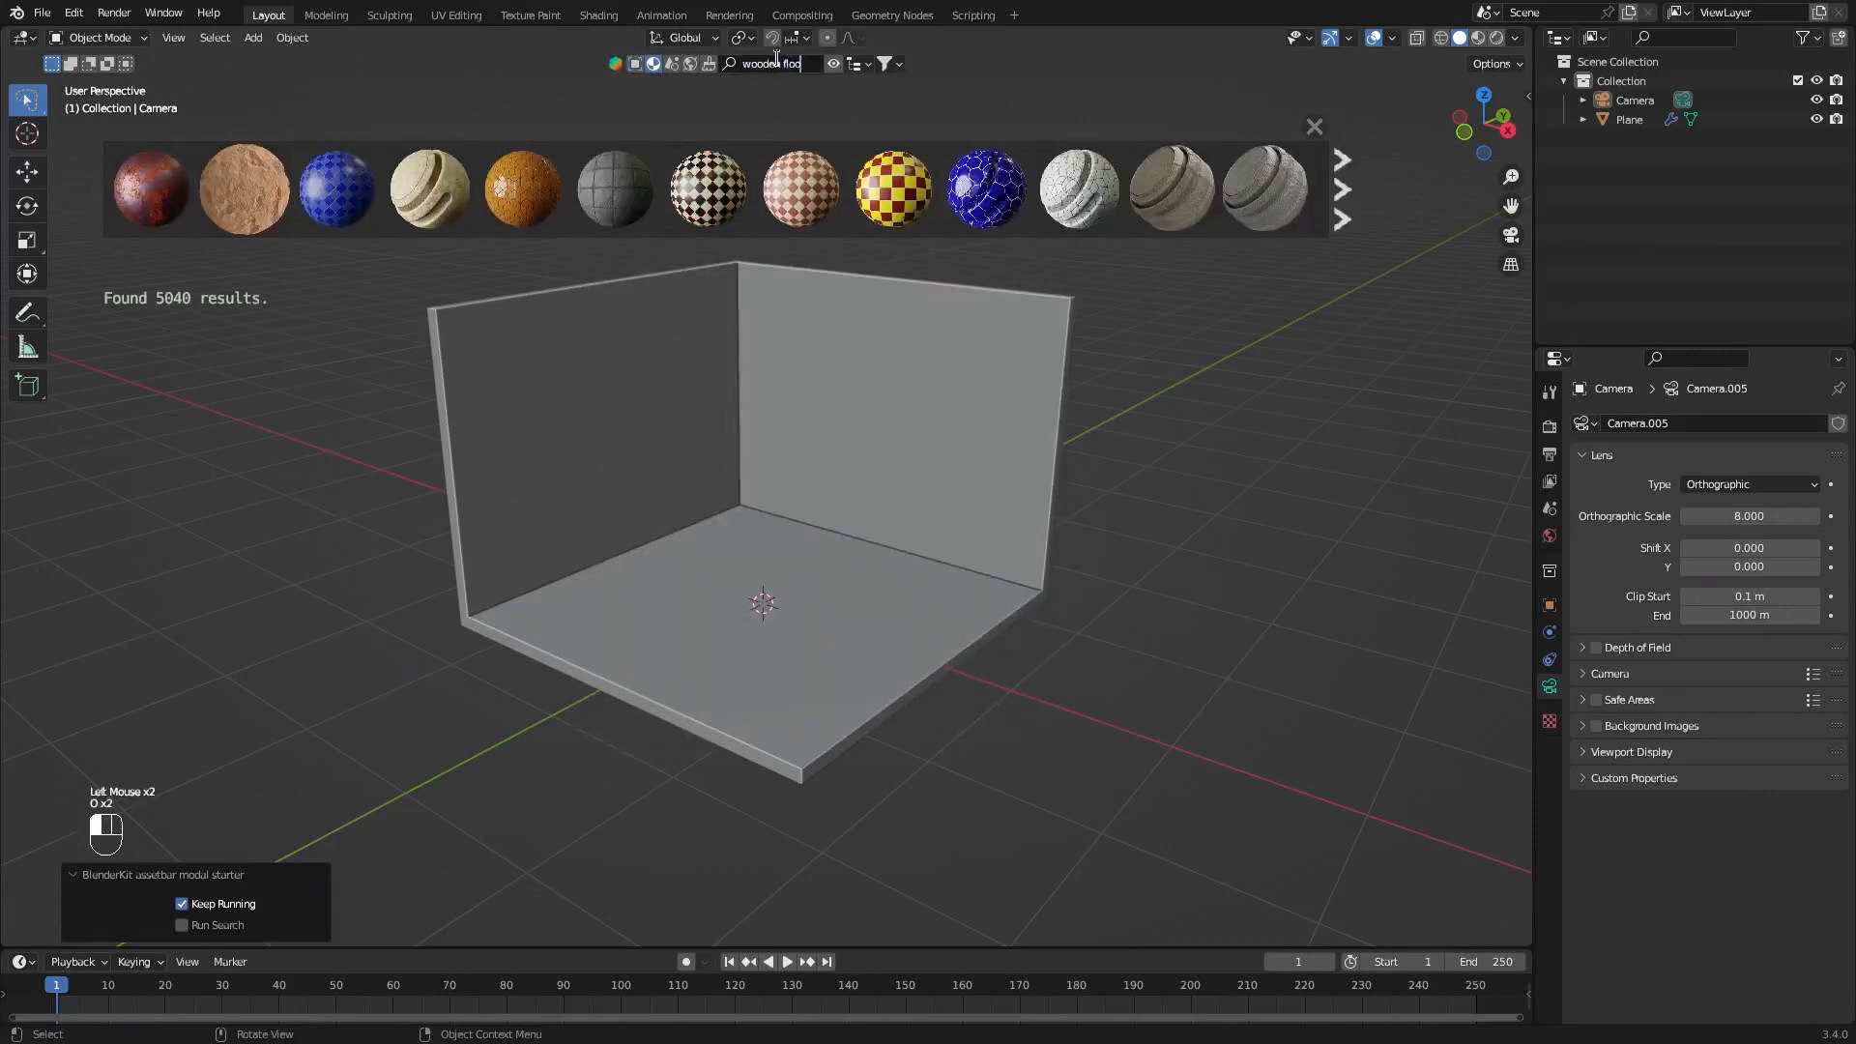
type("r")
key("Return")
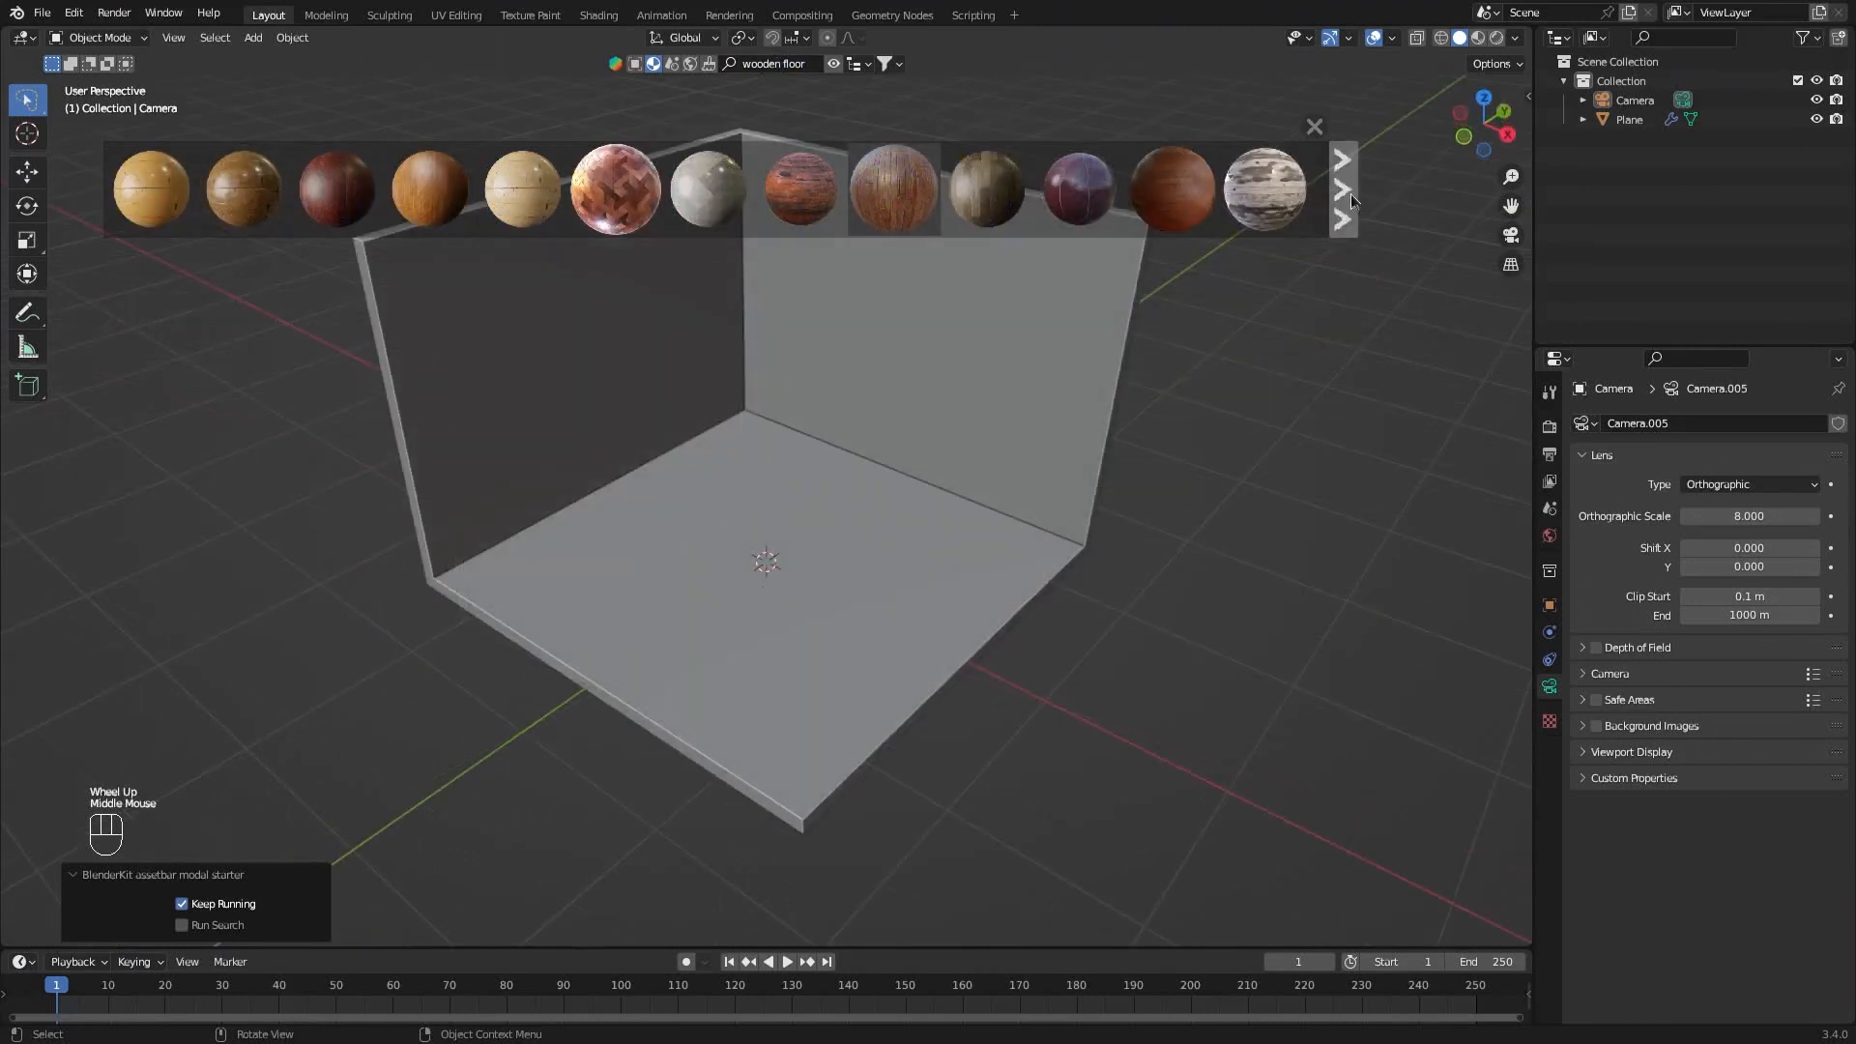
Browse the floor materials, apply the orange-brown Wooden floor material to the room and show the viewport in Material Preview shading.
left_click(1348, 190)
left_click(1348, 182)
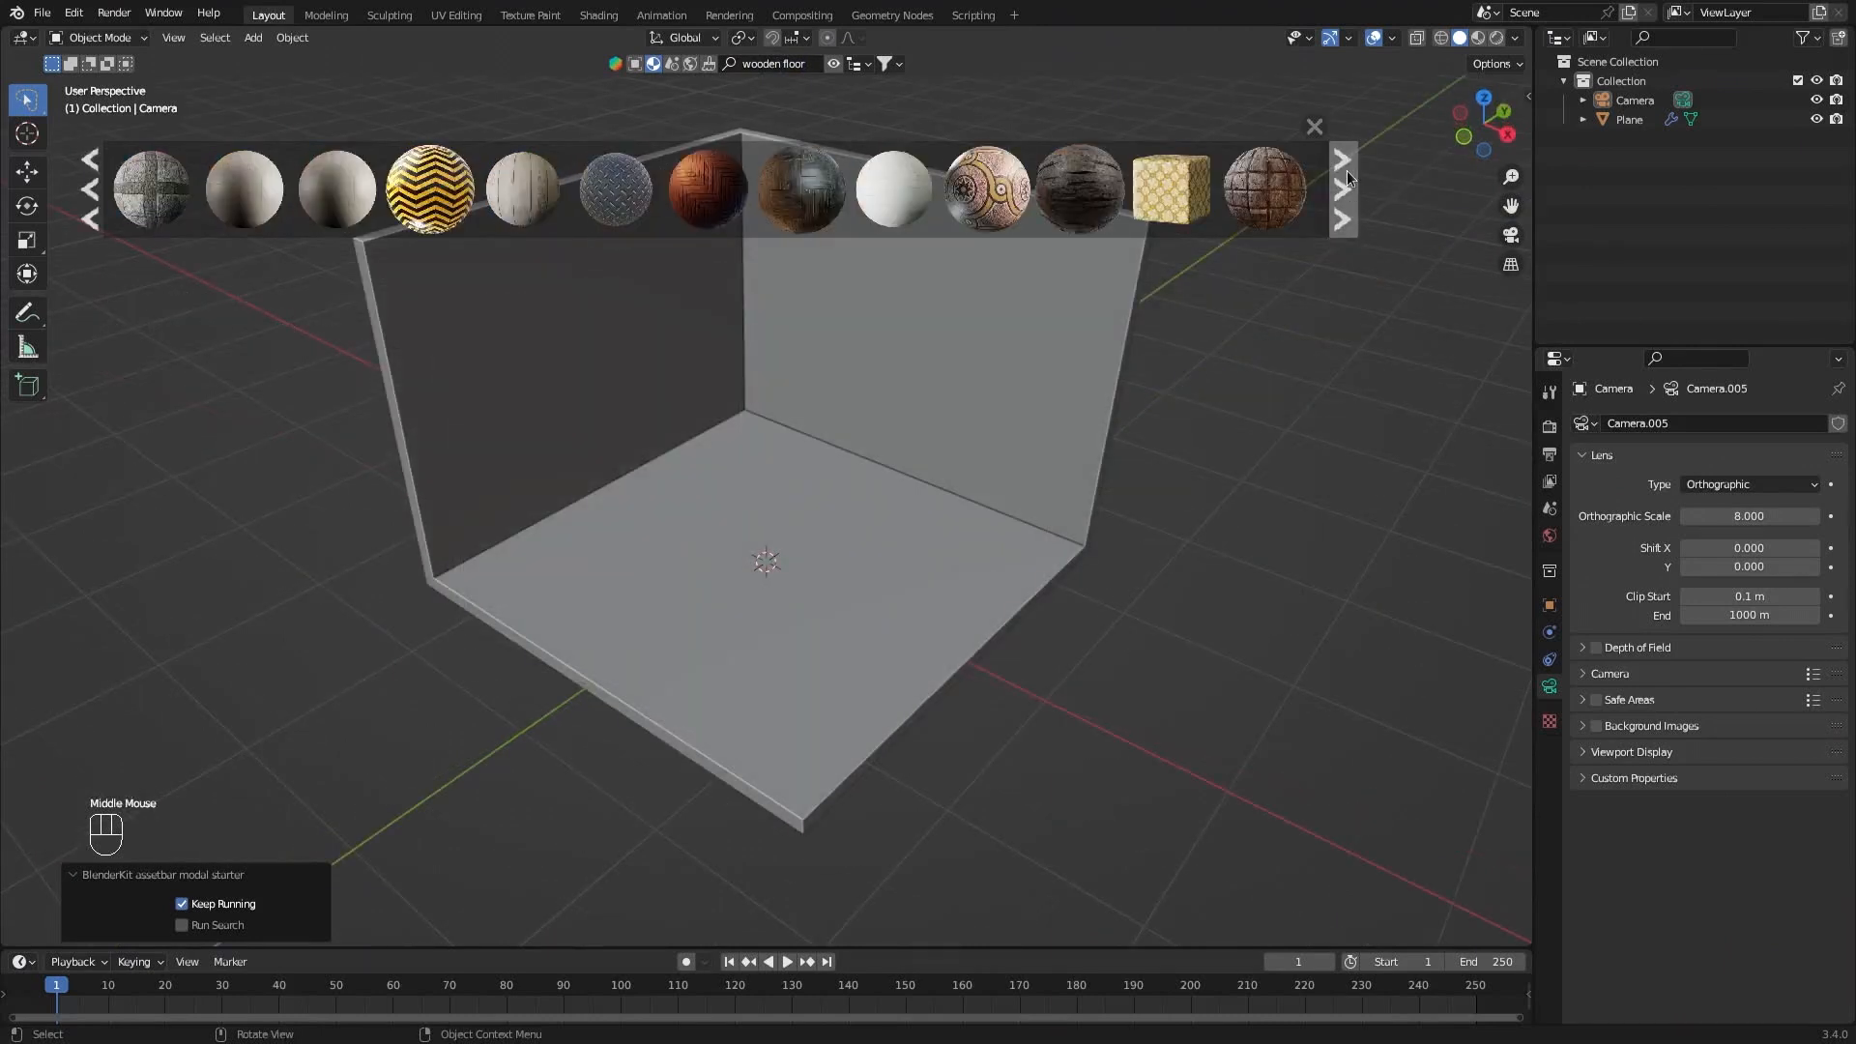
left_click(1348, 181)
scroll(1000, 193, "up", 12)
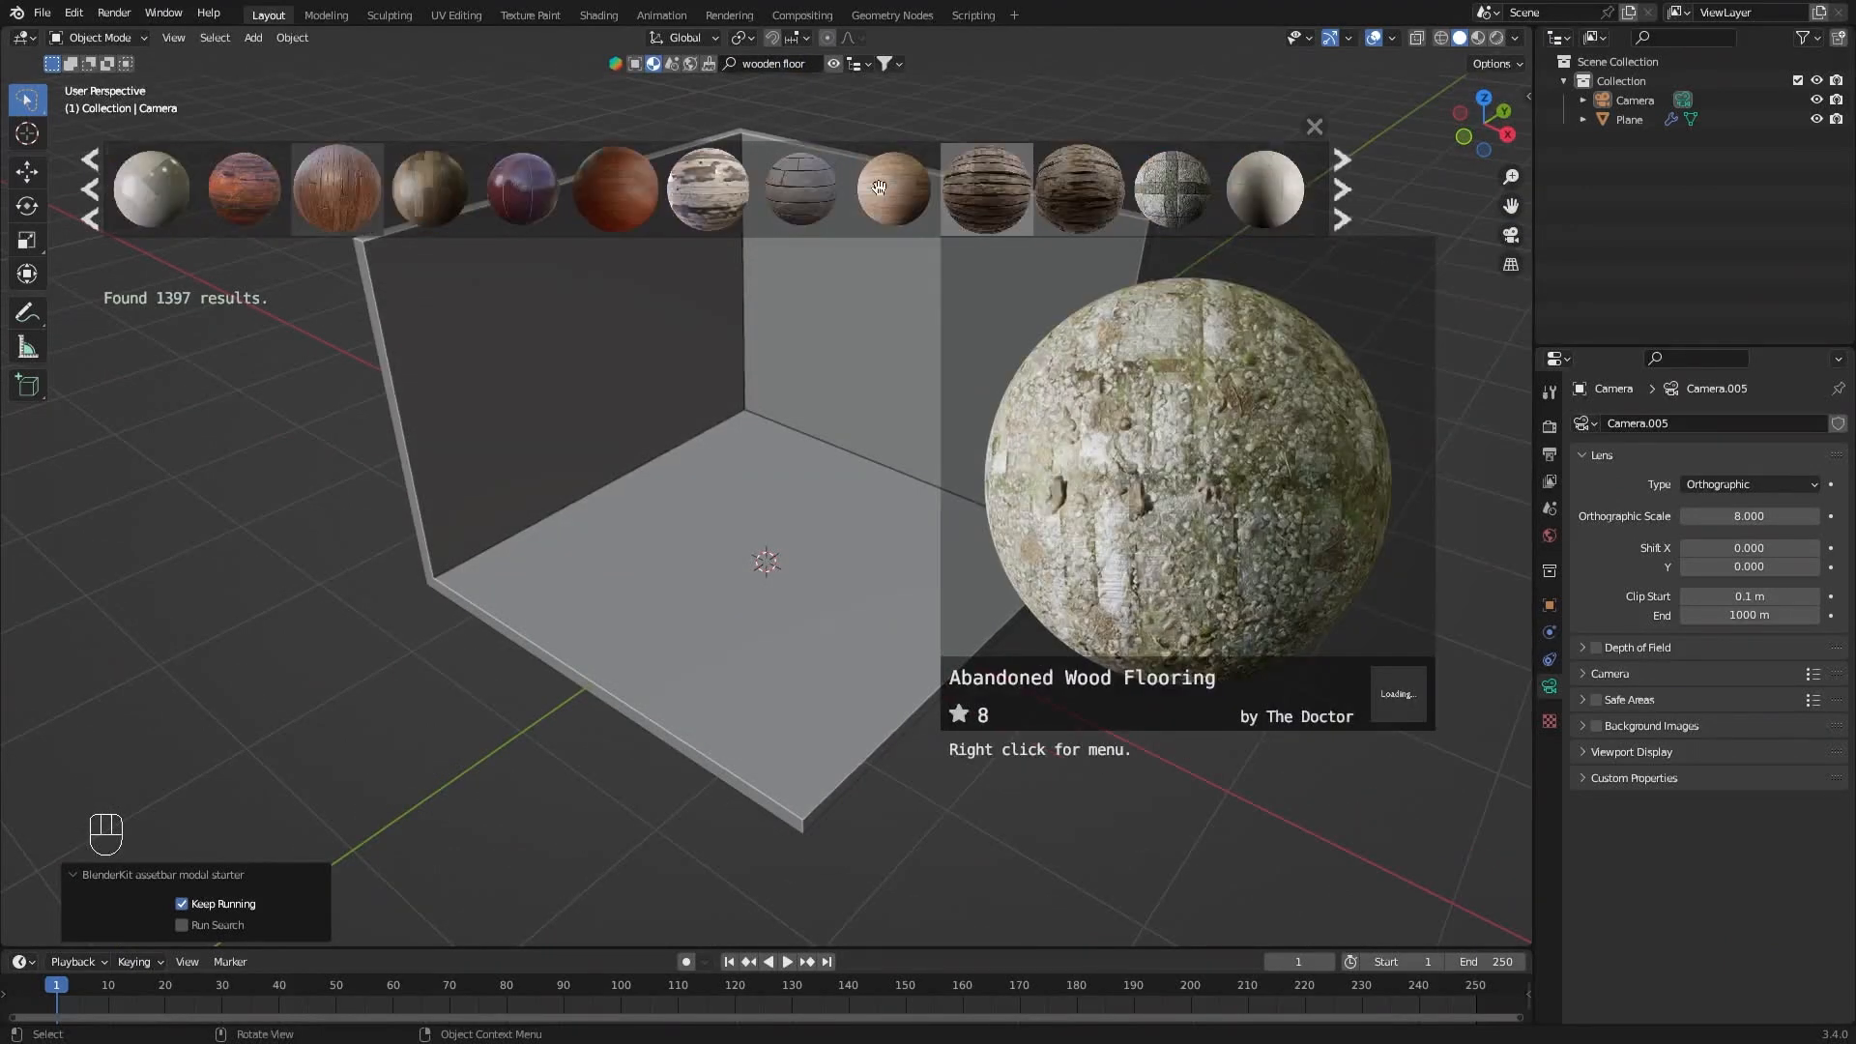
scroll(878, 187, "up", 6)
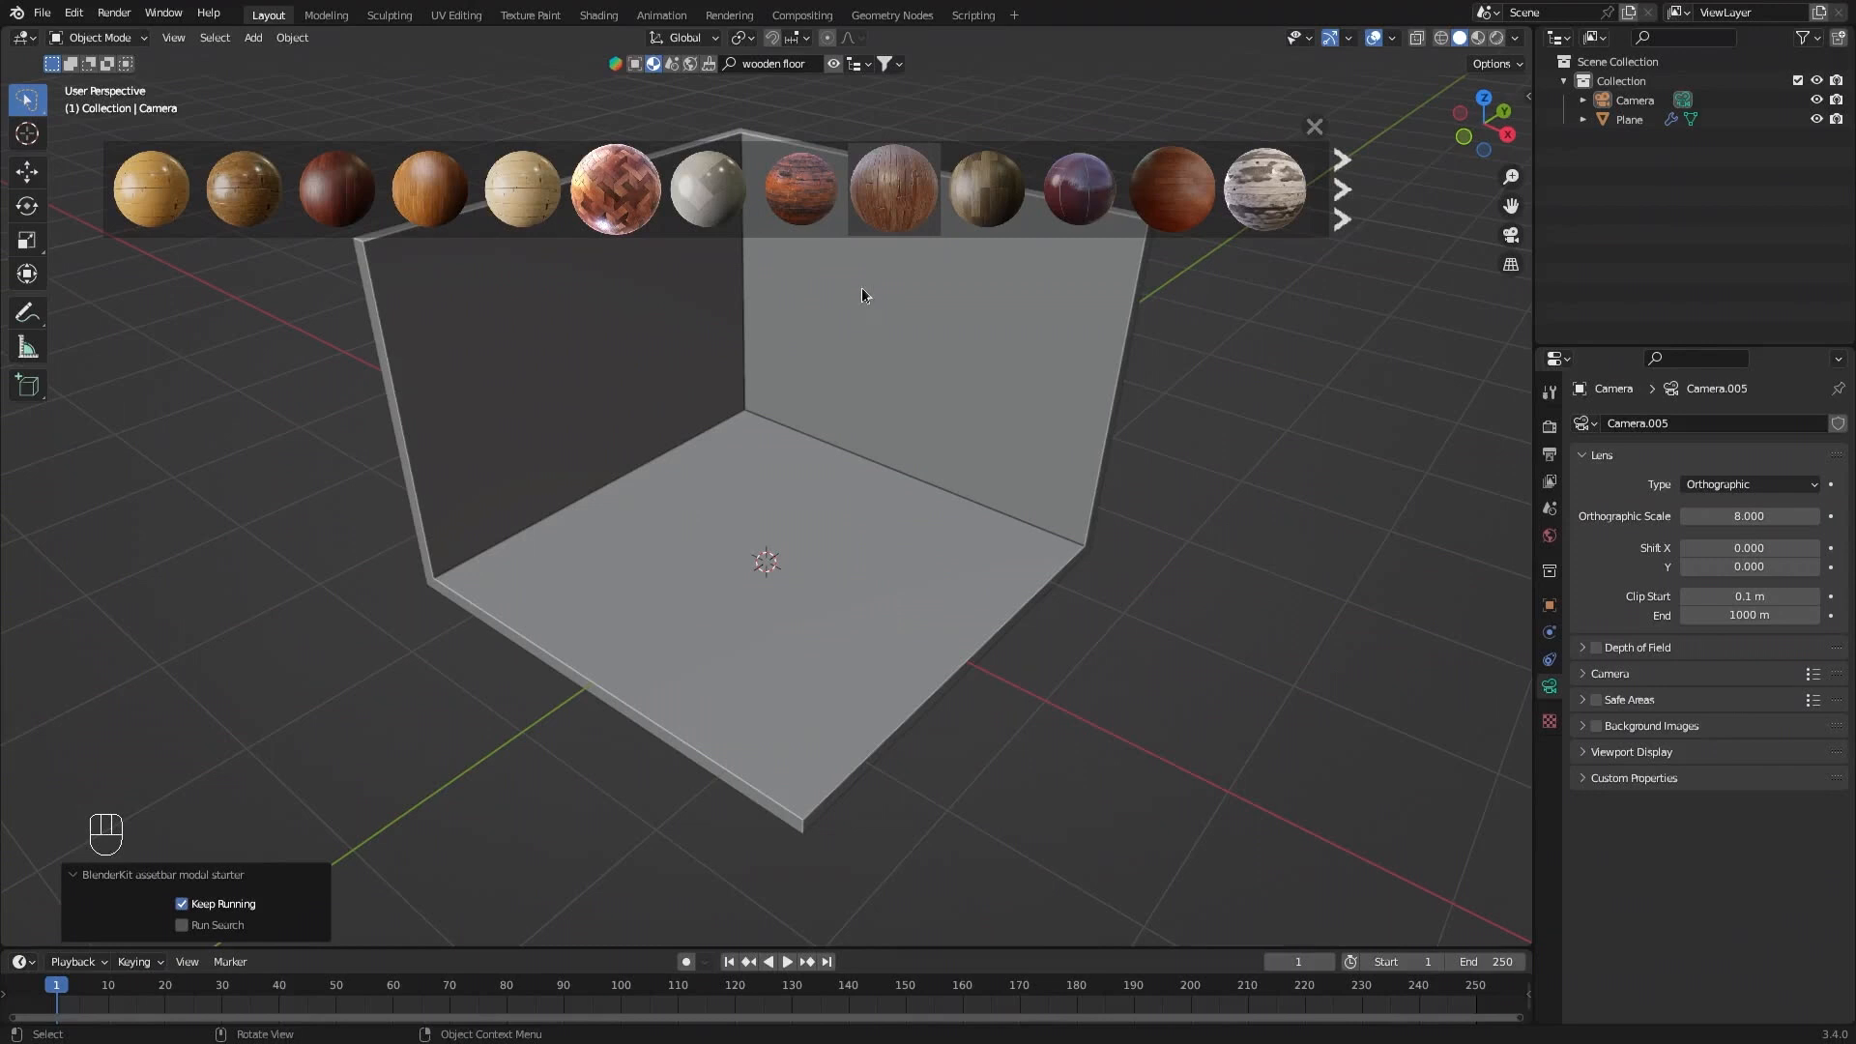
mouse_move(414, 187)
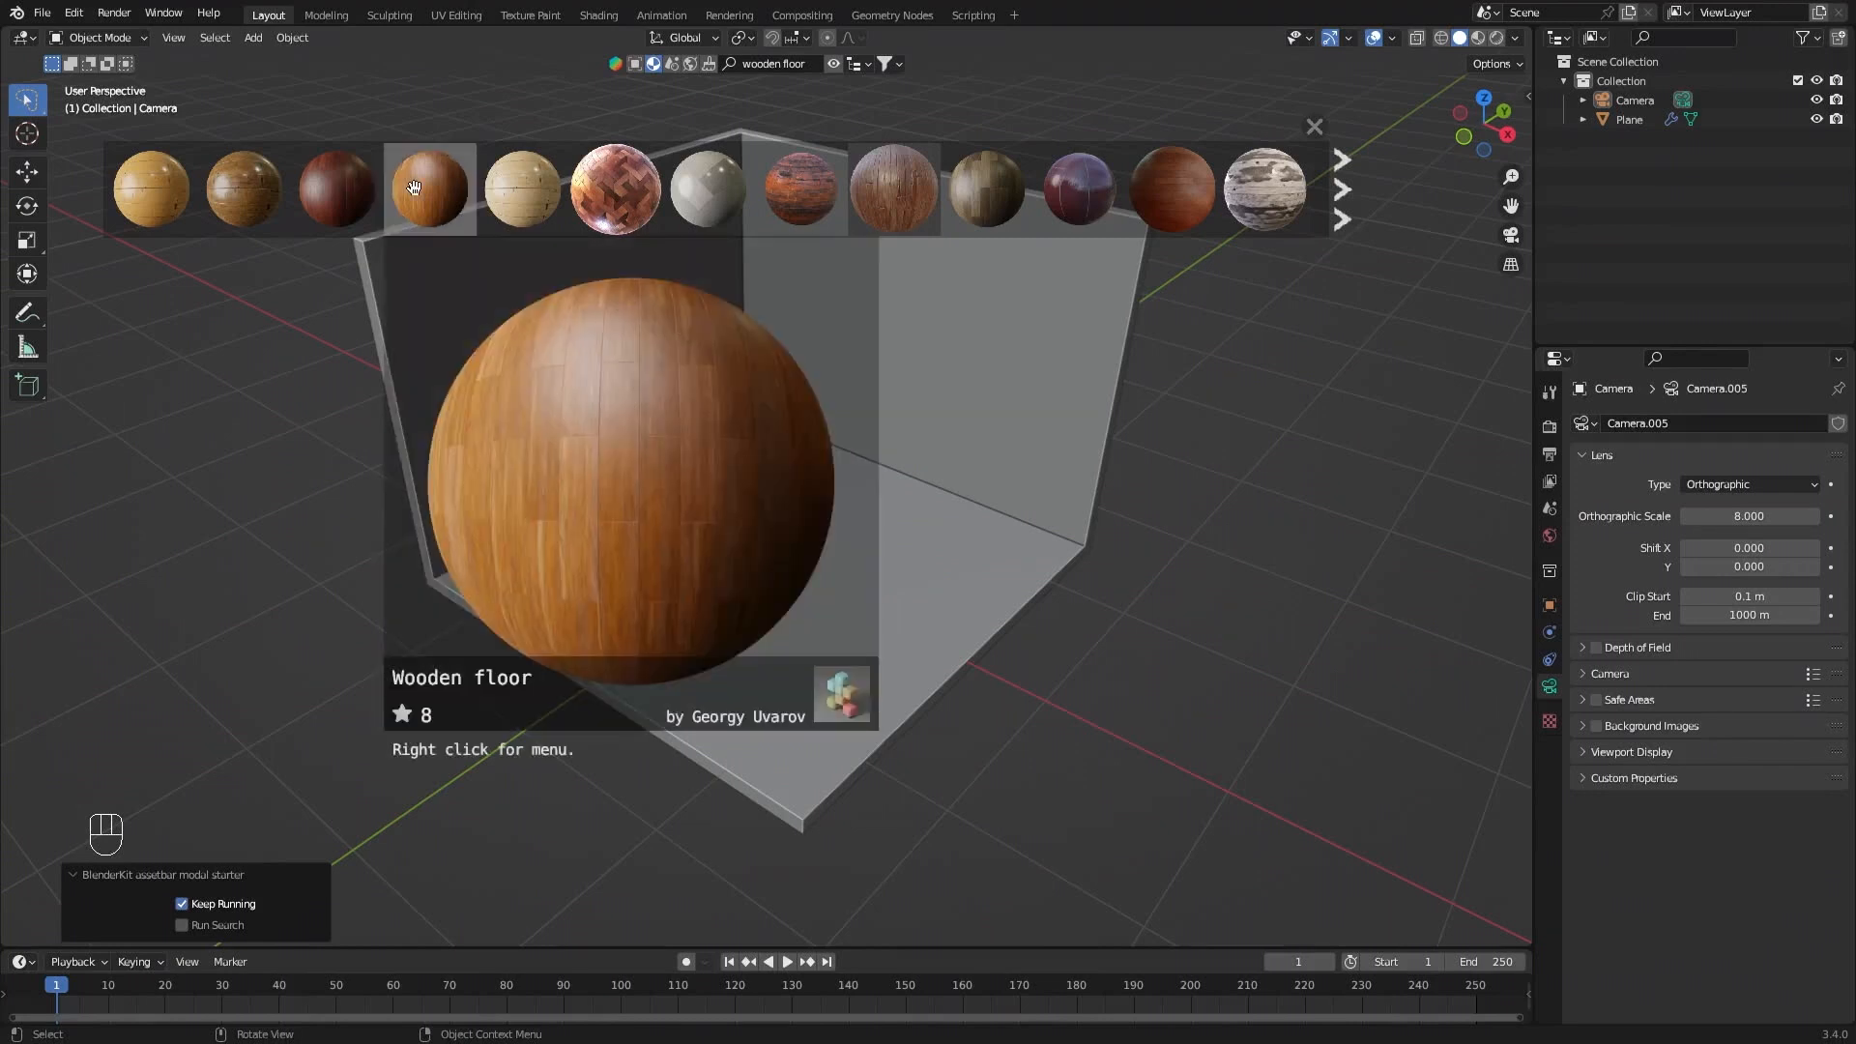
left_click_drag(414, 186, 788, 585)
middle_click_drag(788, 585, 662, 536)
left_click(961, 478)
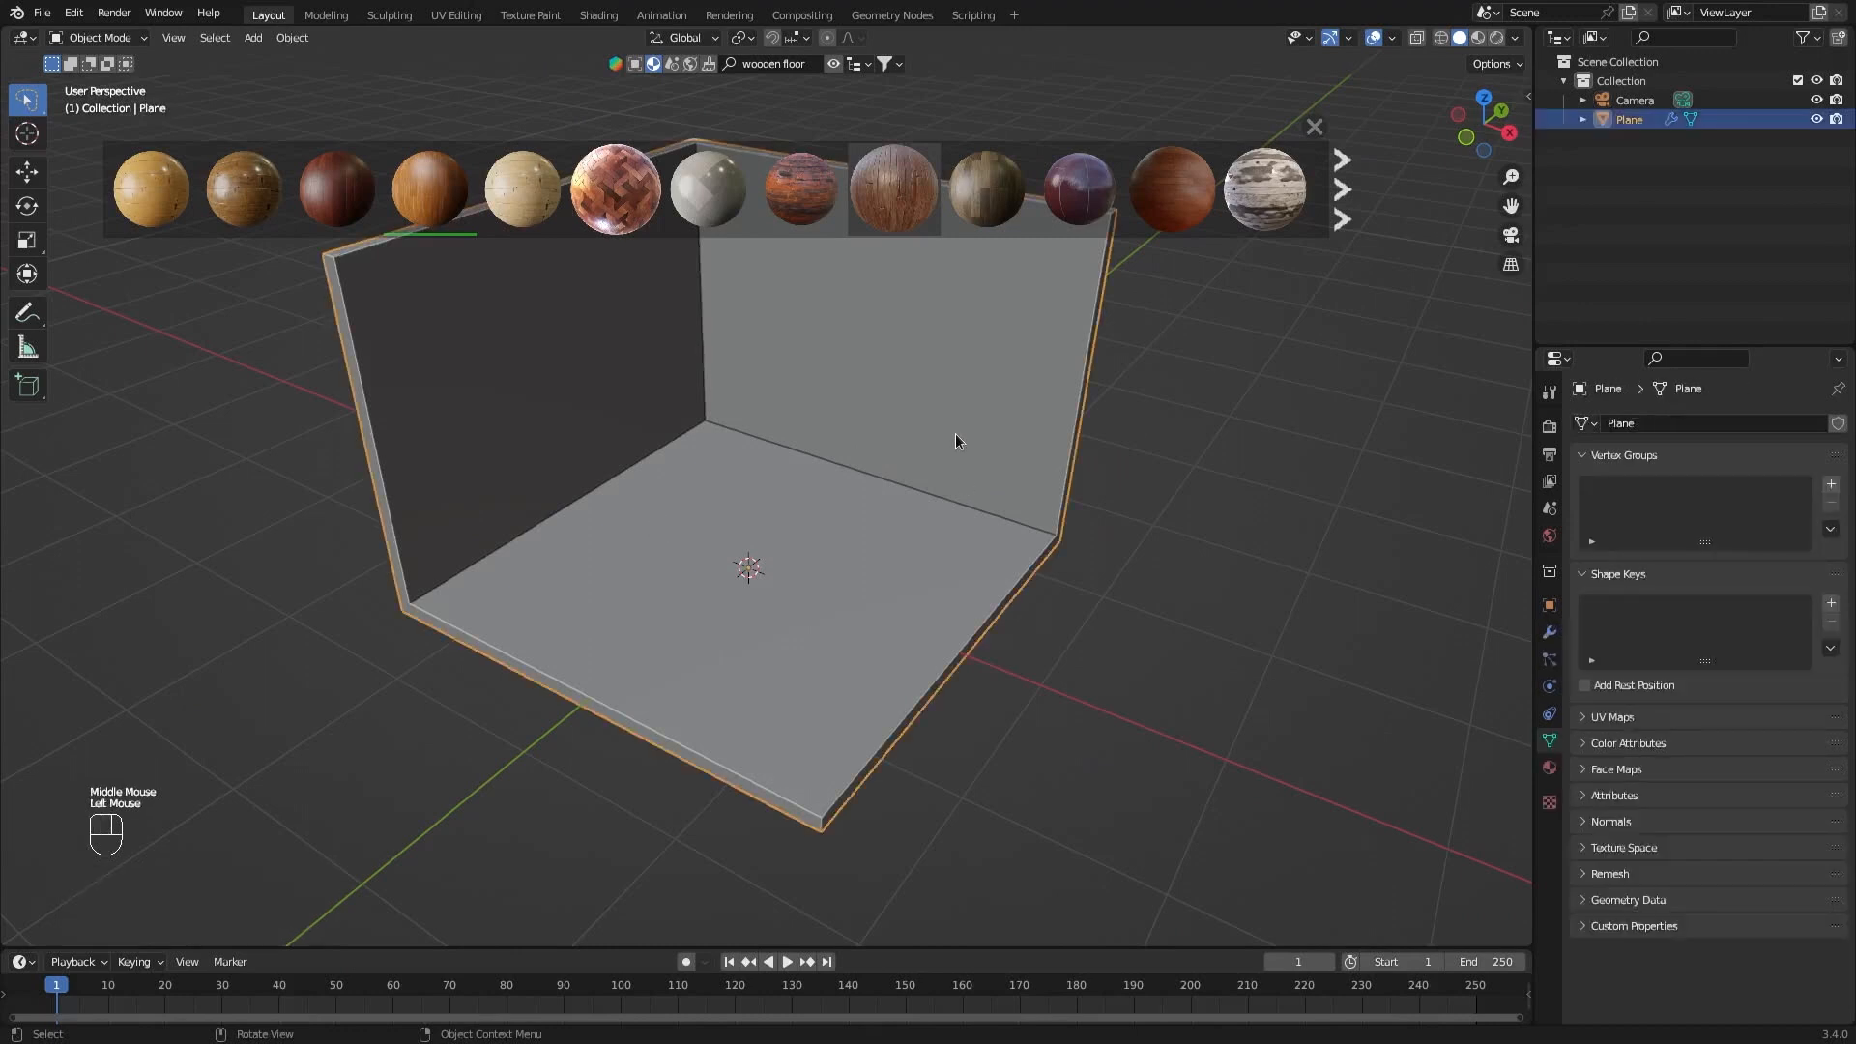
key("z")
left_click(980, 523)
Examine how the wood texture lies on the room's floor and walls.
scroll(742, 553, "up", 1)
mouse_move(759, 576)
middle_mouse_down("shift")
mouse_move(791, 599)
mouse_move(805, 567)
middle_mouse_up("shift")
middle_click_drag(748, 669, 806, 603, "shift")
scroll(820, 688, "up", 2)
scroll(822, 698, "down", 3)
middle_click_drag(814, 673, 644, 538, "shift")
middle_click_drag(644, 537, 696, 667, "shift")
mouse_move(696, 668)
middle_mouse_down()
mouse_move(849, 671)
mouse_move(786, 722)
mouse_move(821, 568)
mouse_move(961, 464)
mouse_move(839, 668)
middle_mouse_up()
scroll(828, 671, "up", 1)
scroll(857, 580, "down", 1)
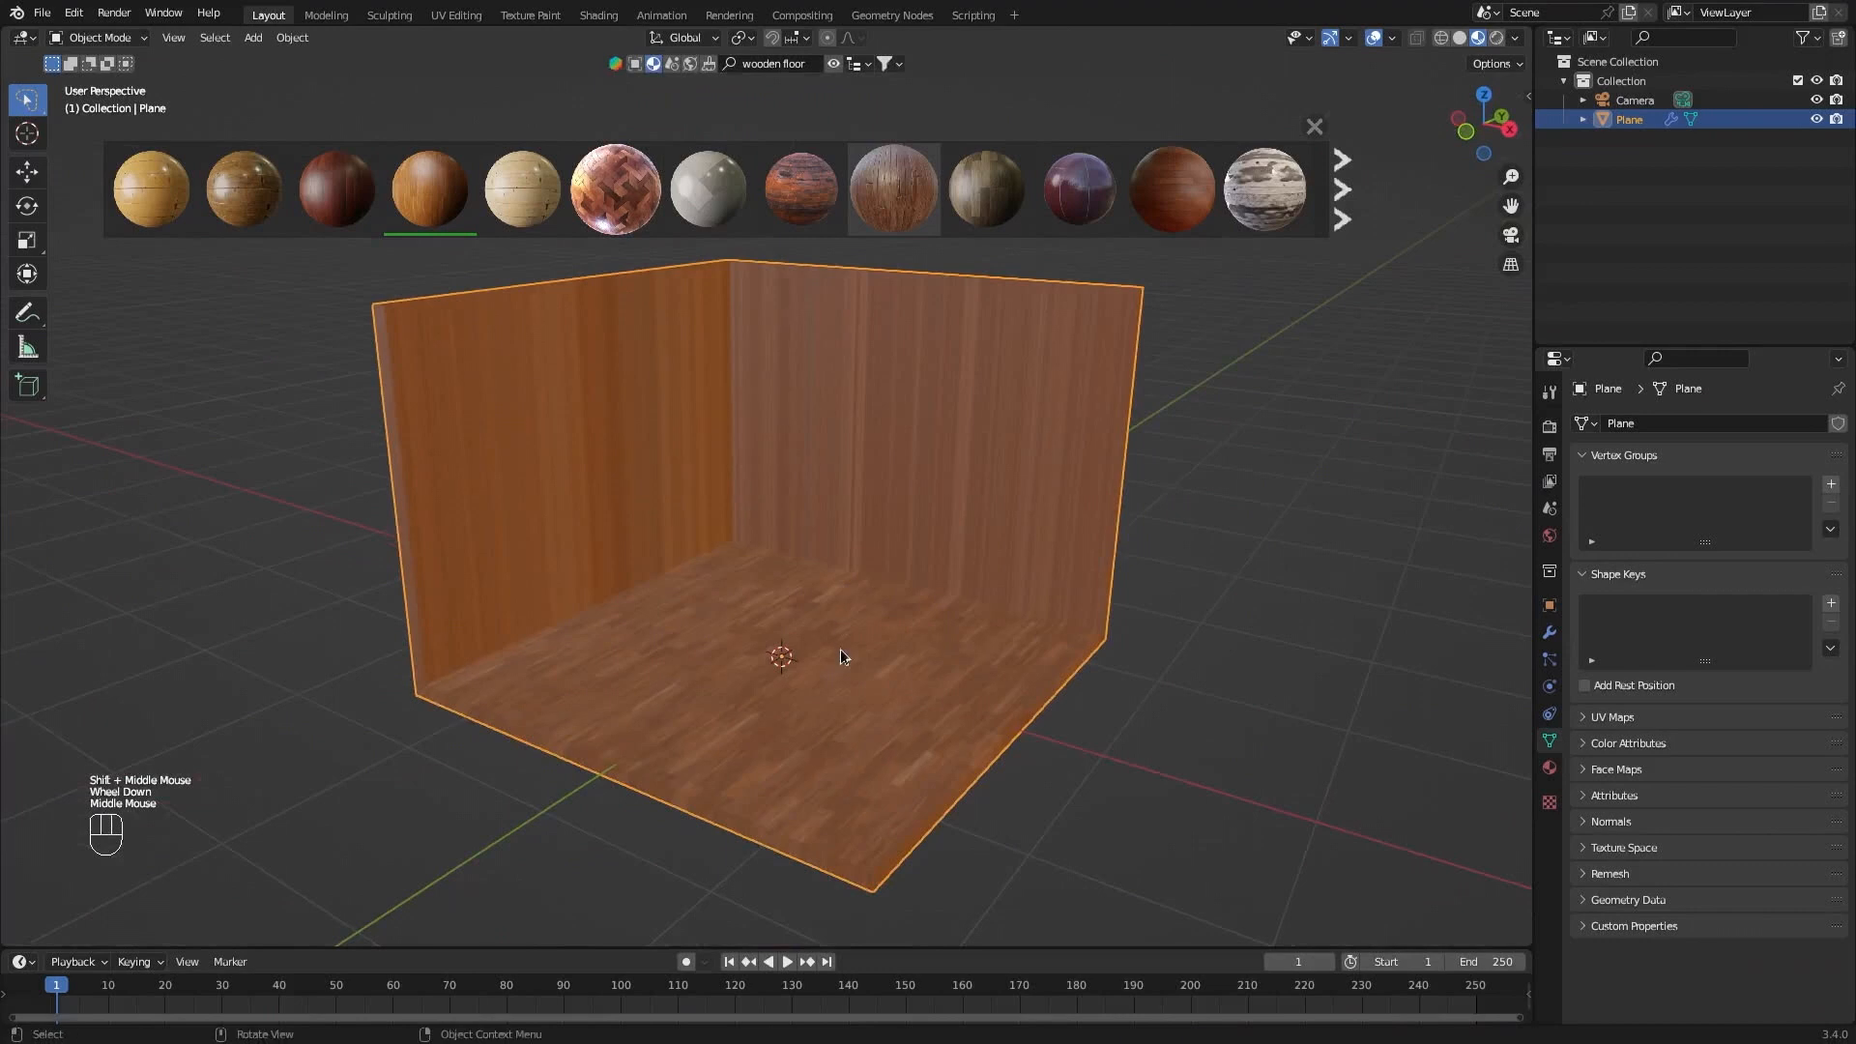
Select all of the room's faces in Edit Mode and unwrap them with Smart UV Project.
key("ctrl+Tab")
left_click(981, 676)
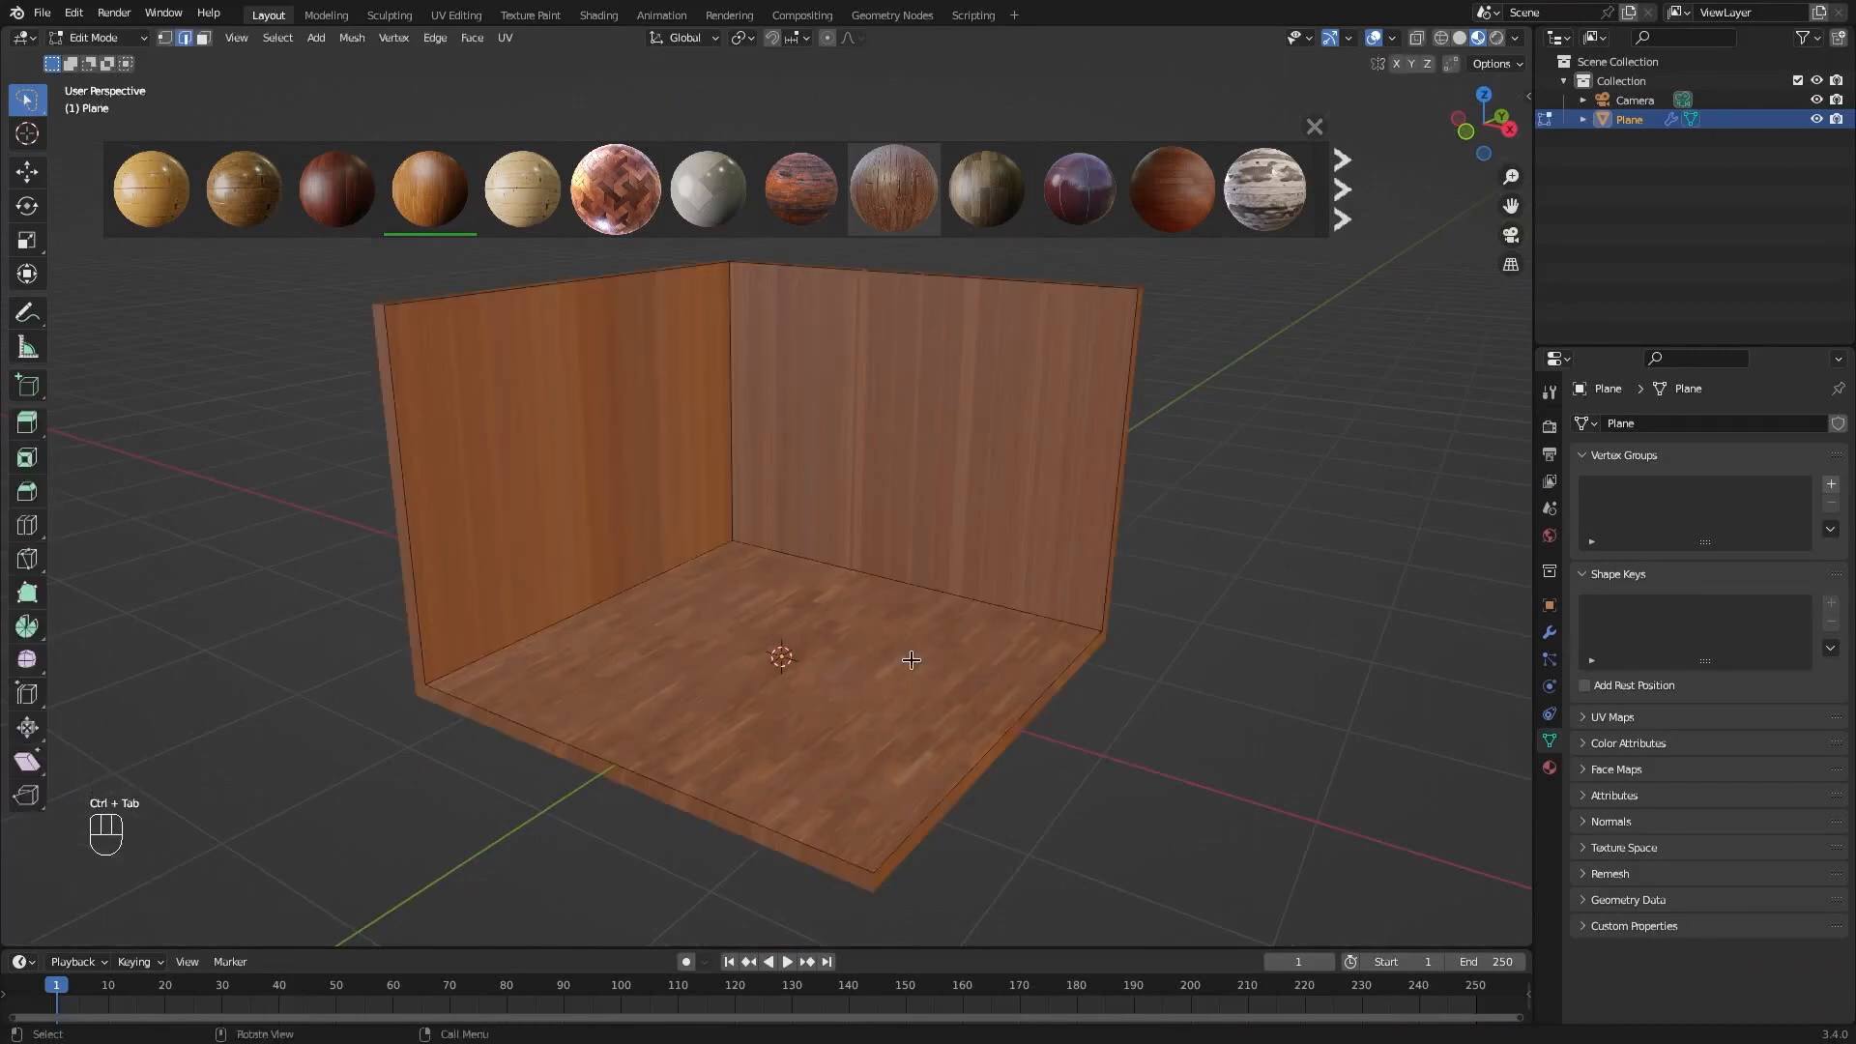
key("a")
key("u")
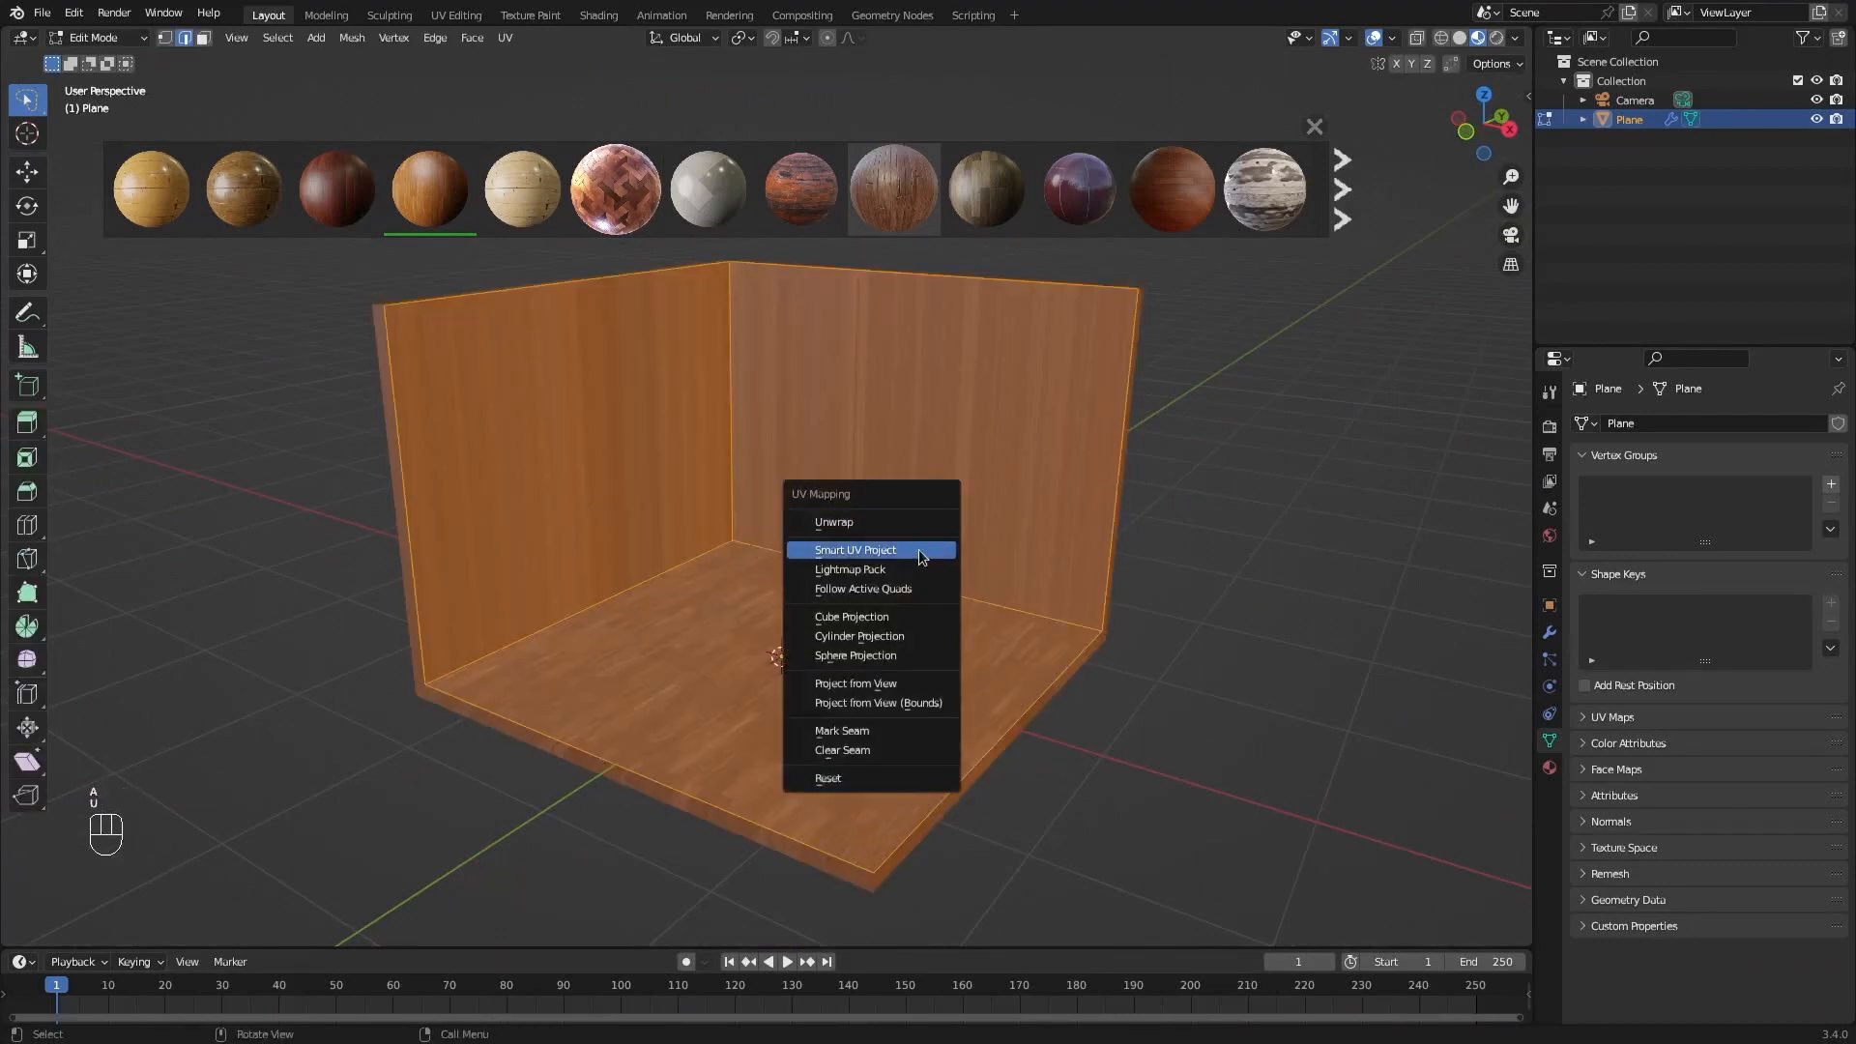
left_click(925, 547)
left_click(930, 724)
Remap the selected faces' UVs with Cube Projection and return to Object Mode.
key("u")
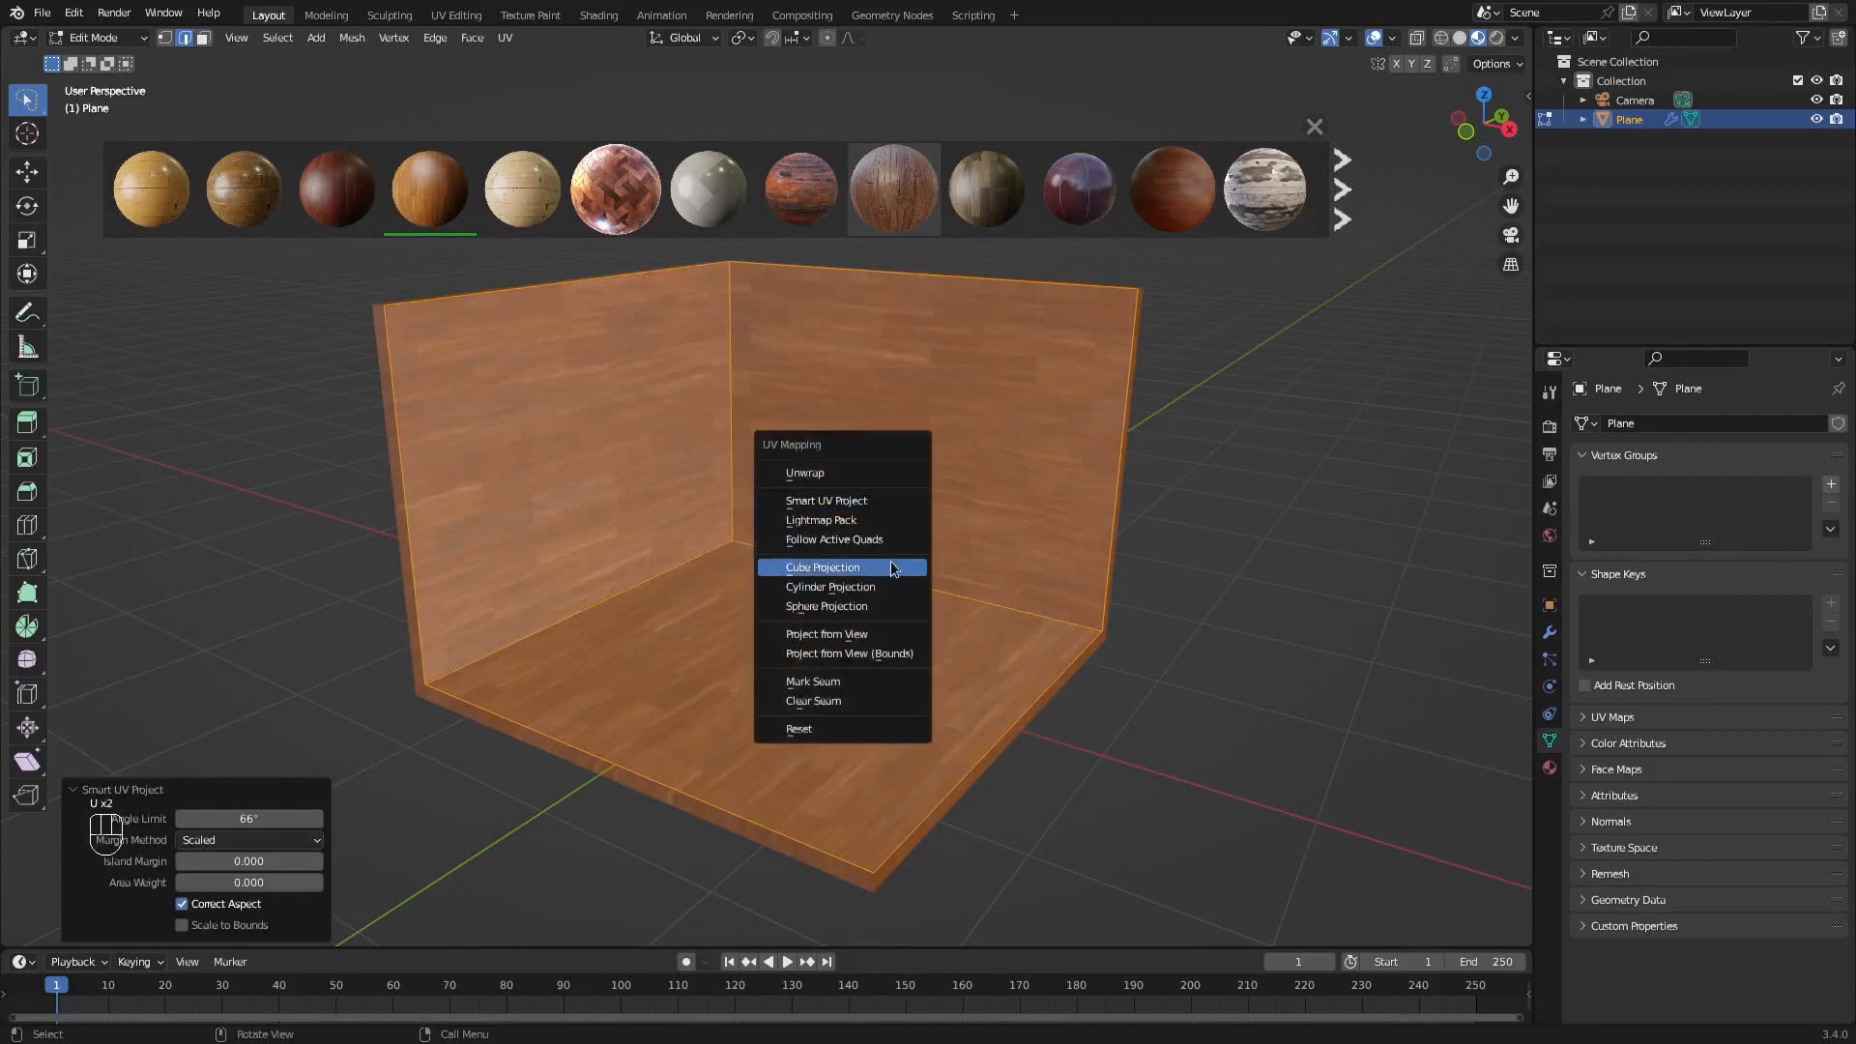
left_click(851, 568)
mouse_move(849, 580)
middle_mouse_down()
mouse_move(832, 607)
mouse_move(838, 593)
middle_mouse_up()
key("ctrl+Tab")
key("ctrl+Tab")
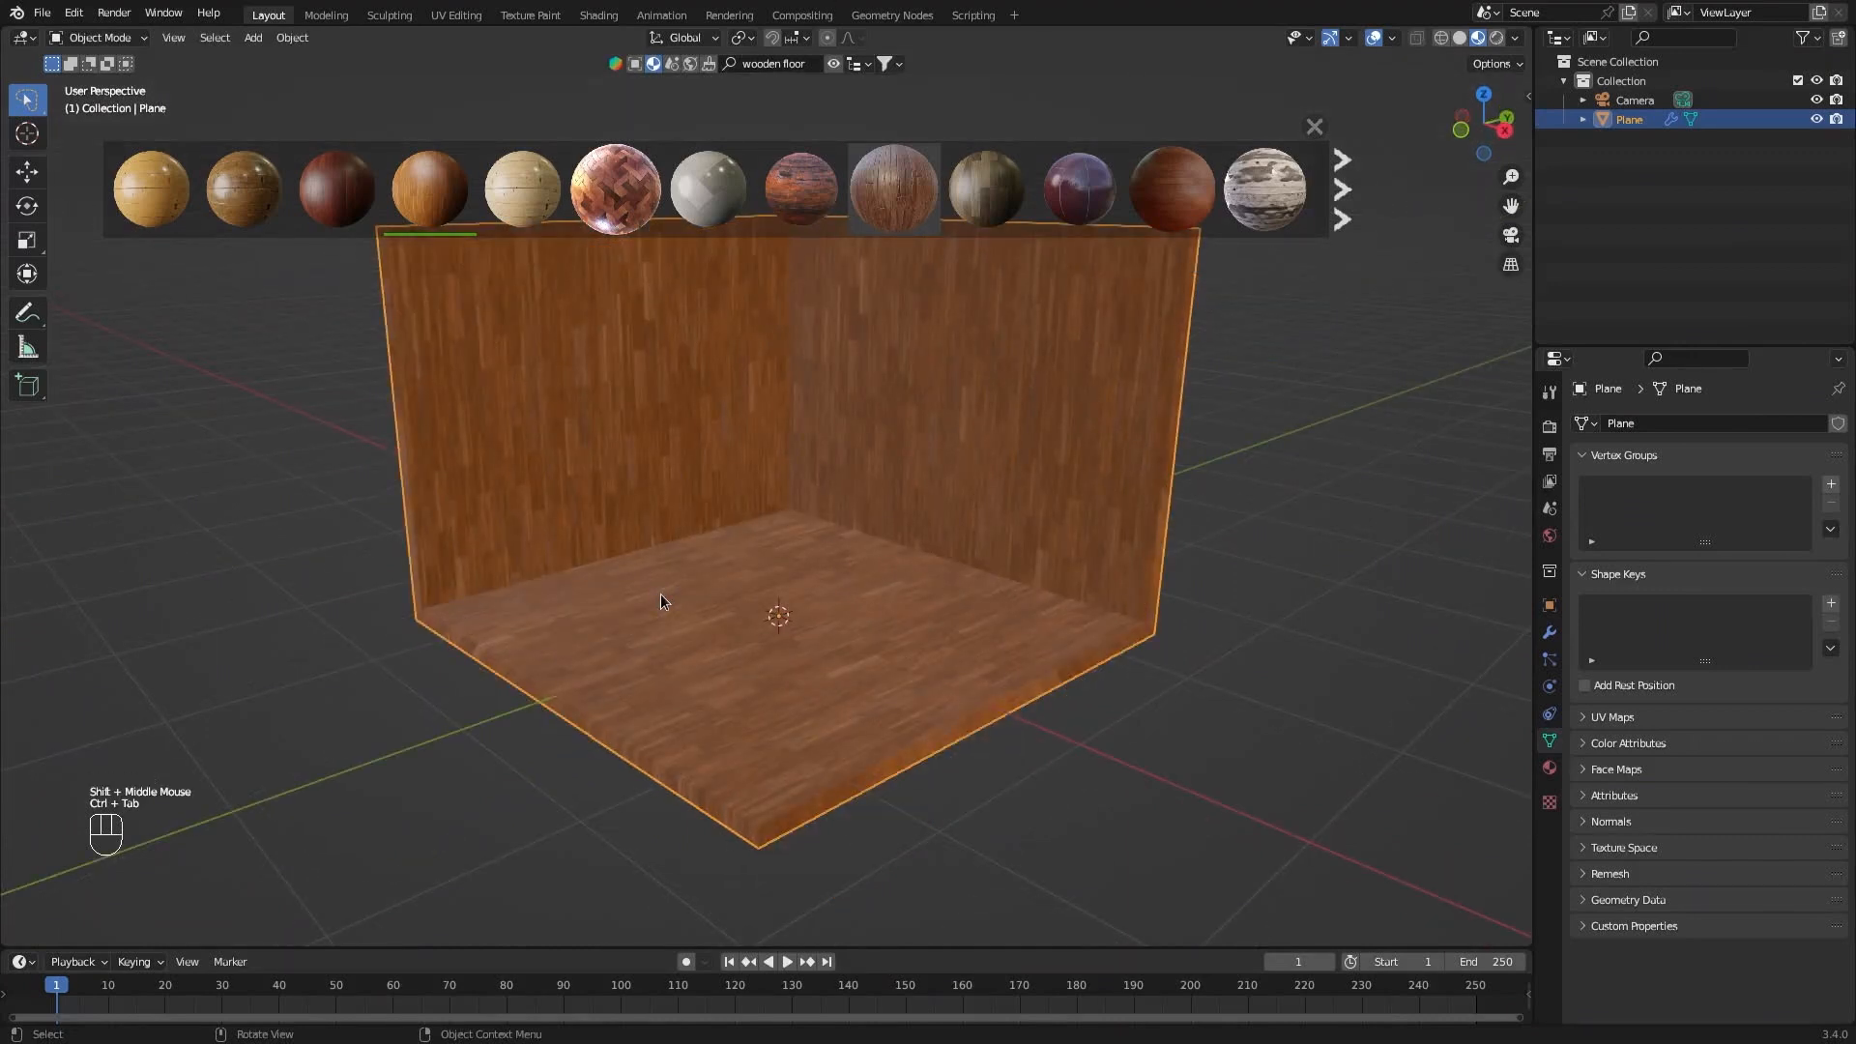
Search the BlenderKit materials for "plaster" and apply Coarse Plaster to the room.
left_click(794, 62)
type("plaster")
key("Return")
mouse_move(799, 187)
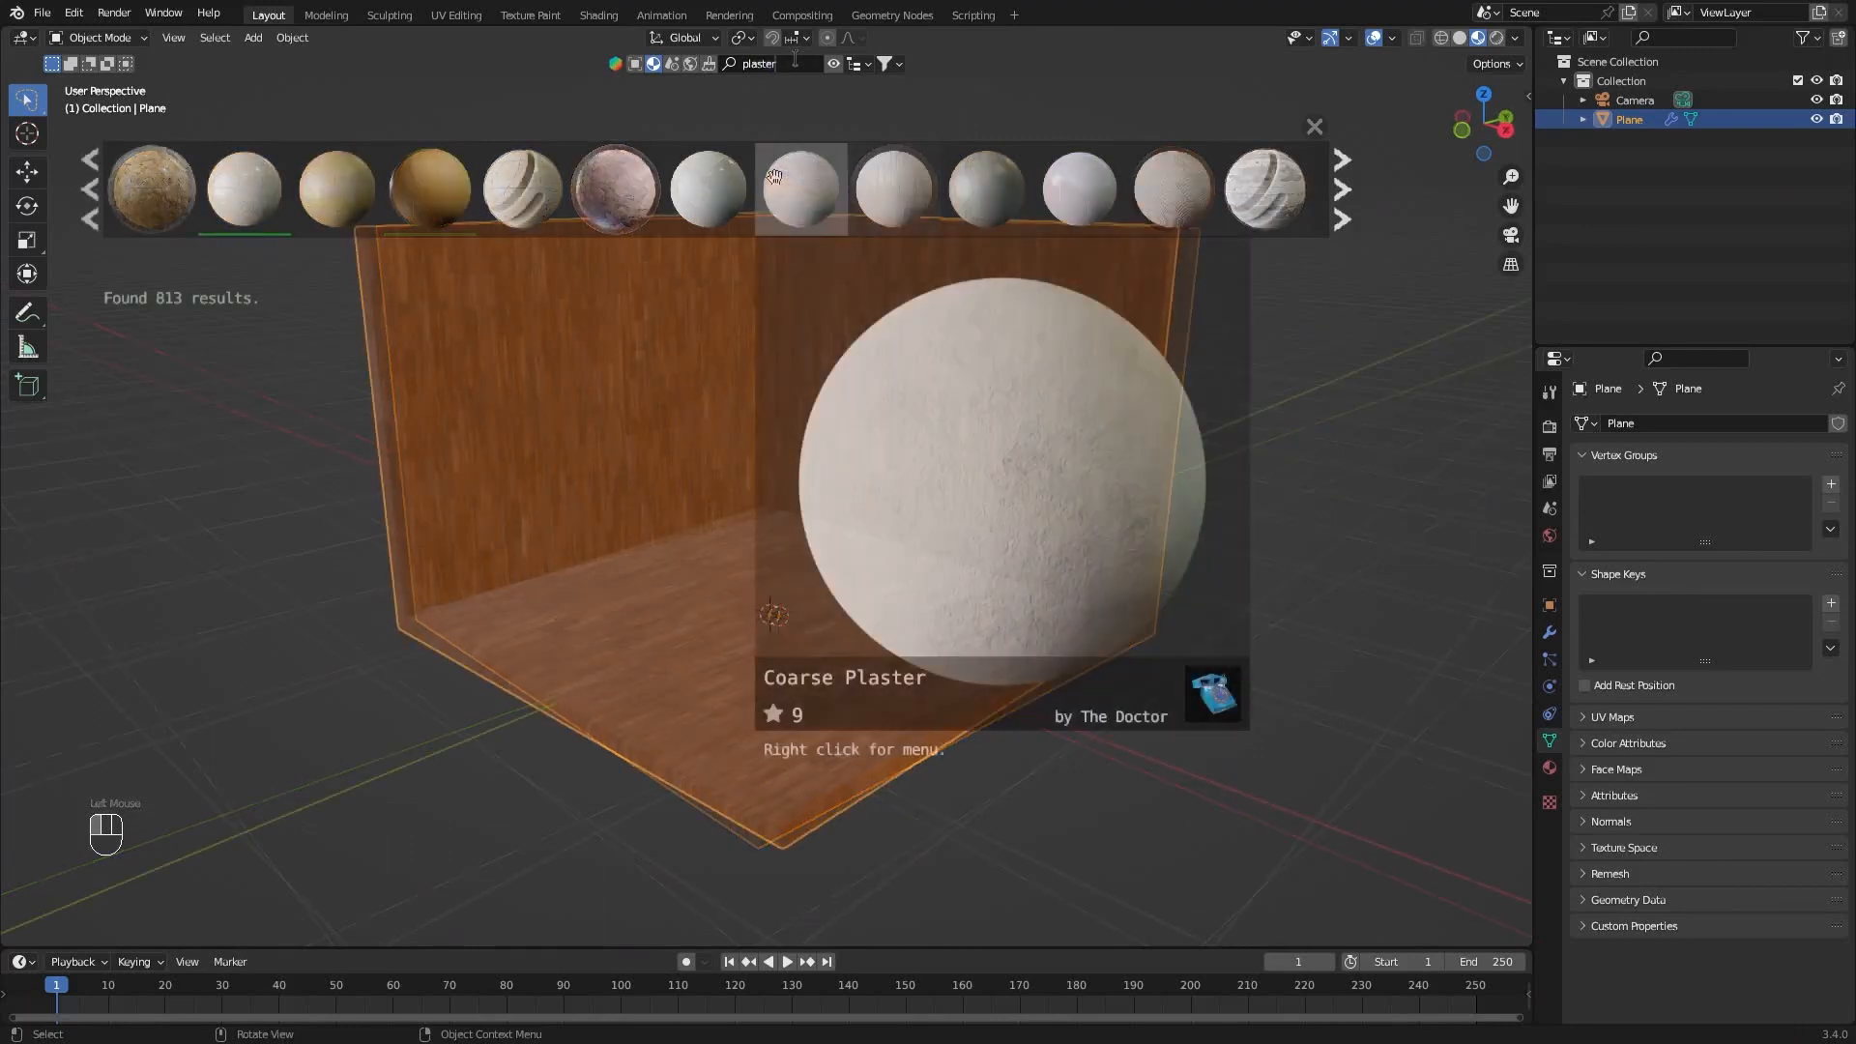
left_click_drag(789, 186, 930, 365)
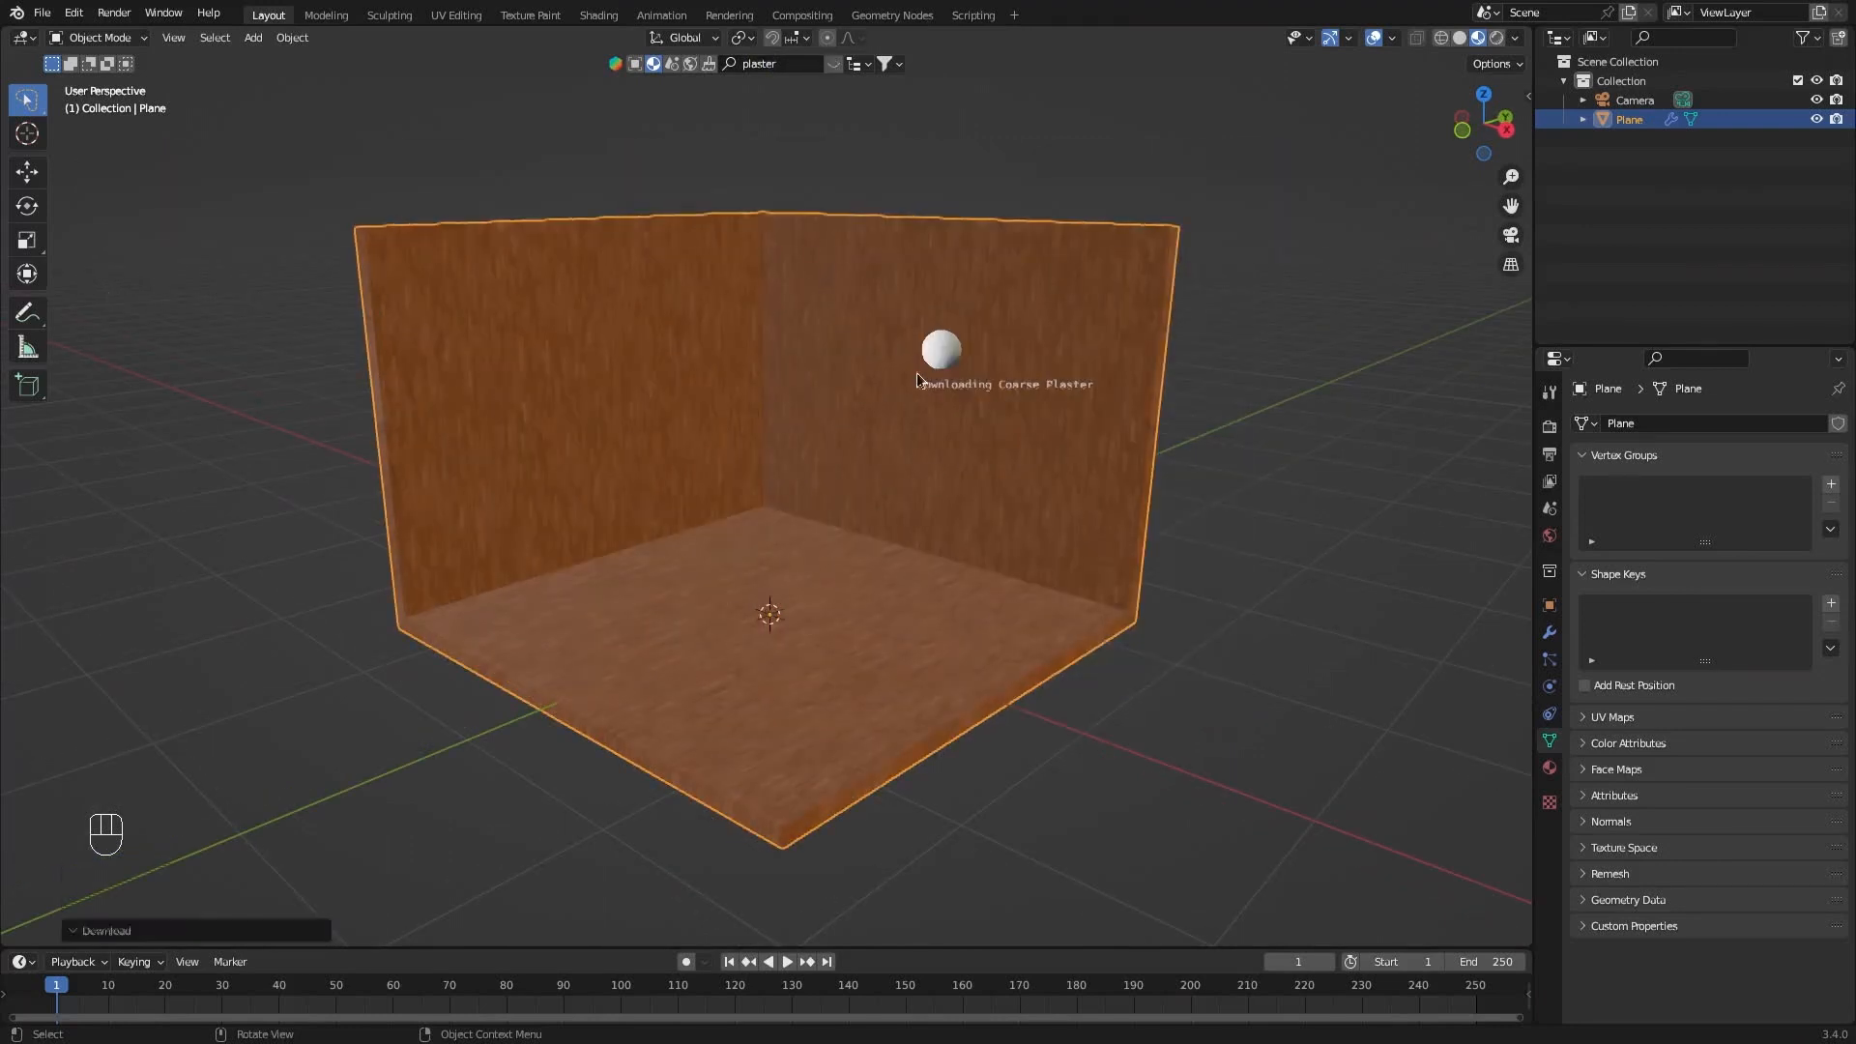
scroll(891, 470, "down", 2)
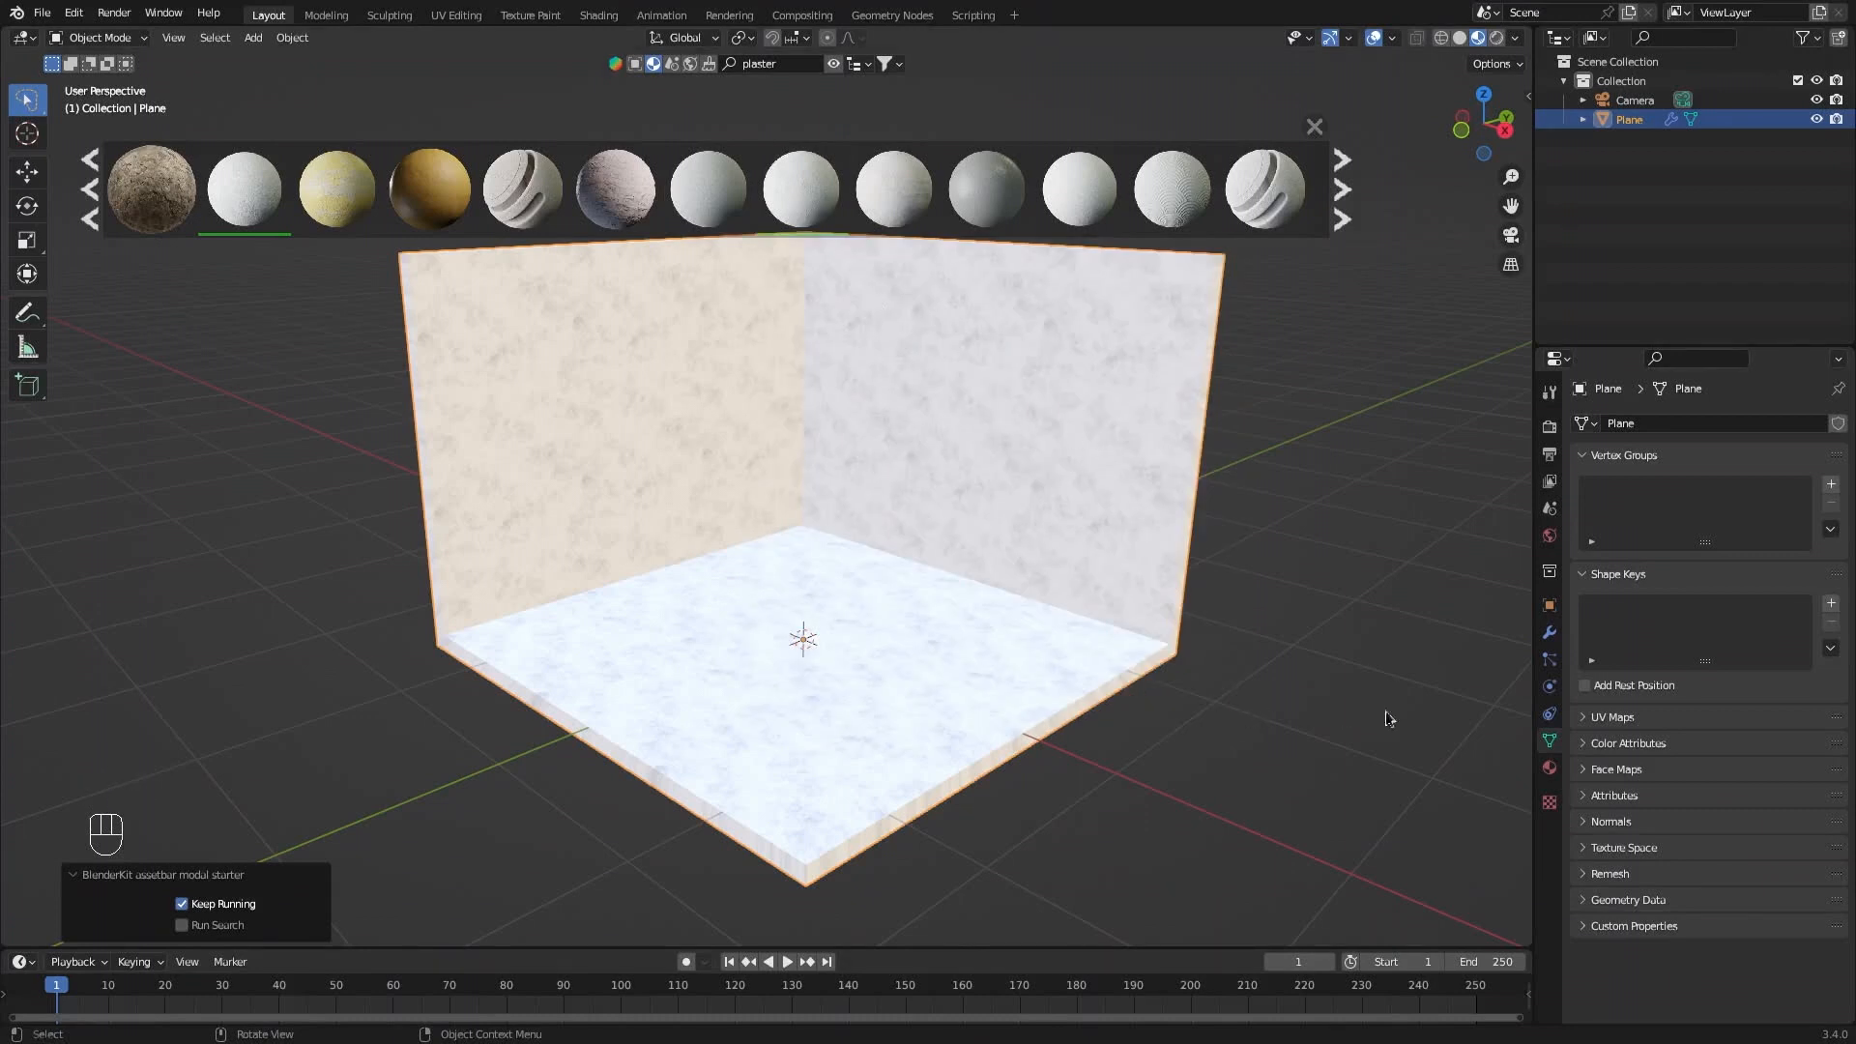
Add a second material slot to the room plane and give it the existing Wooden floor material.
left_click(1549, 769)
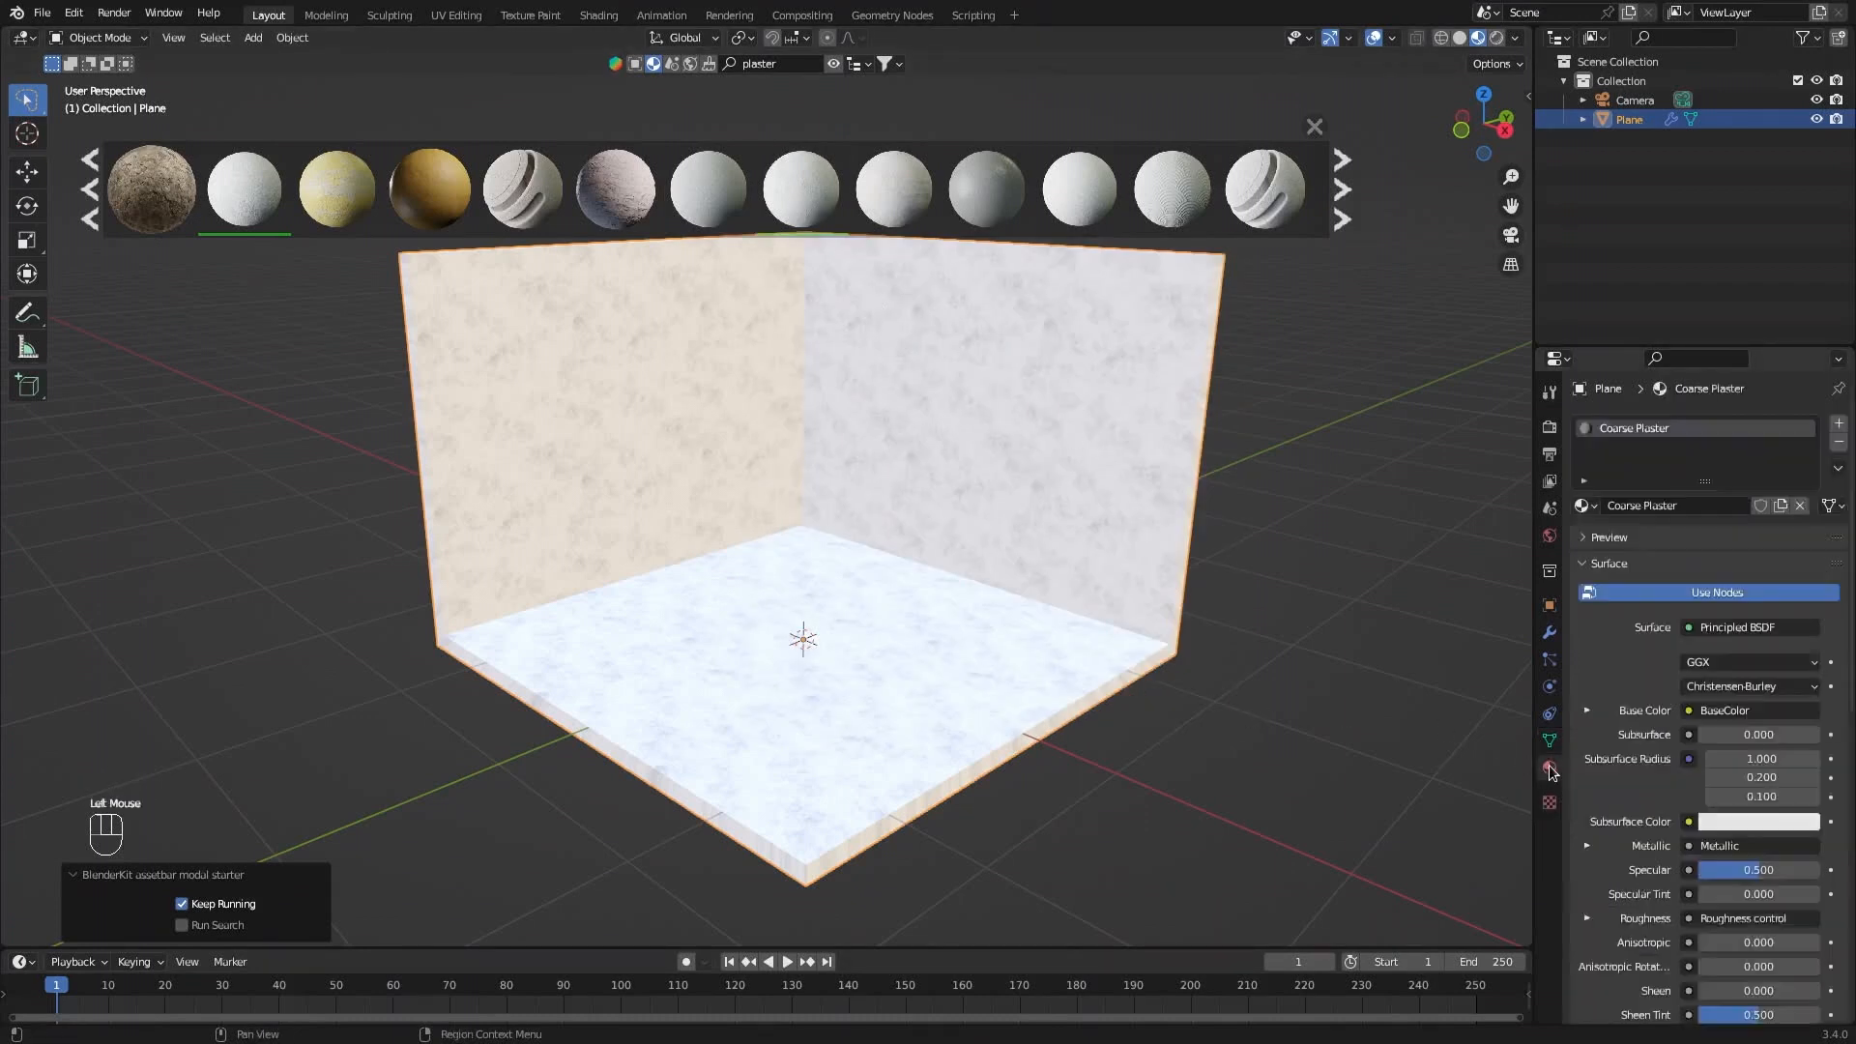
left_click(1840, 428)
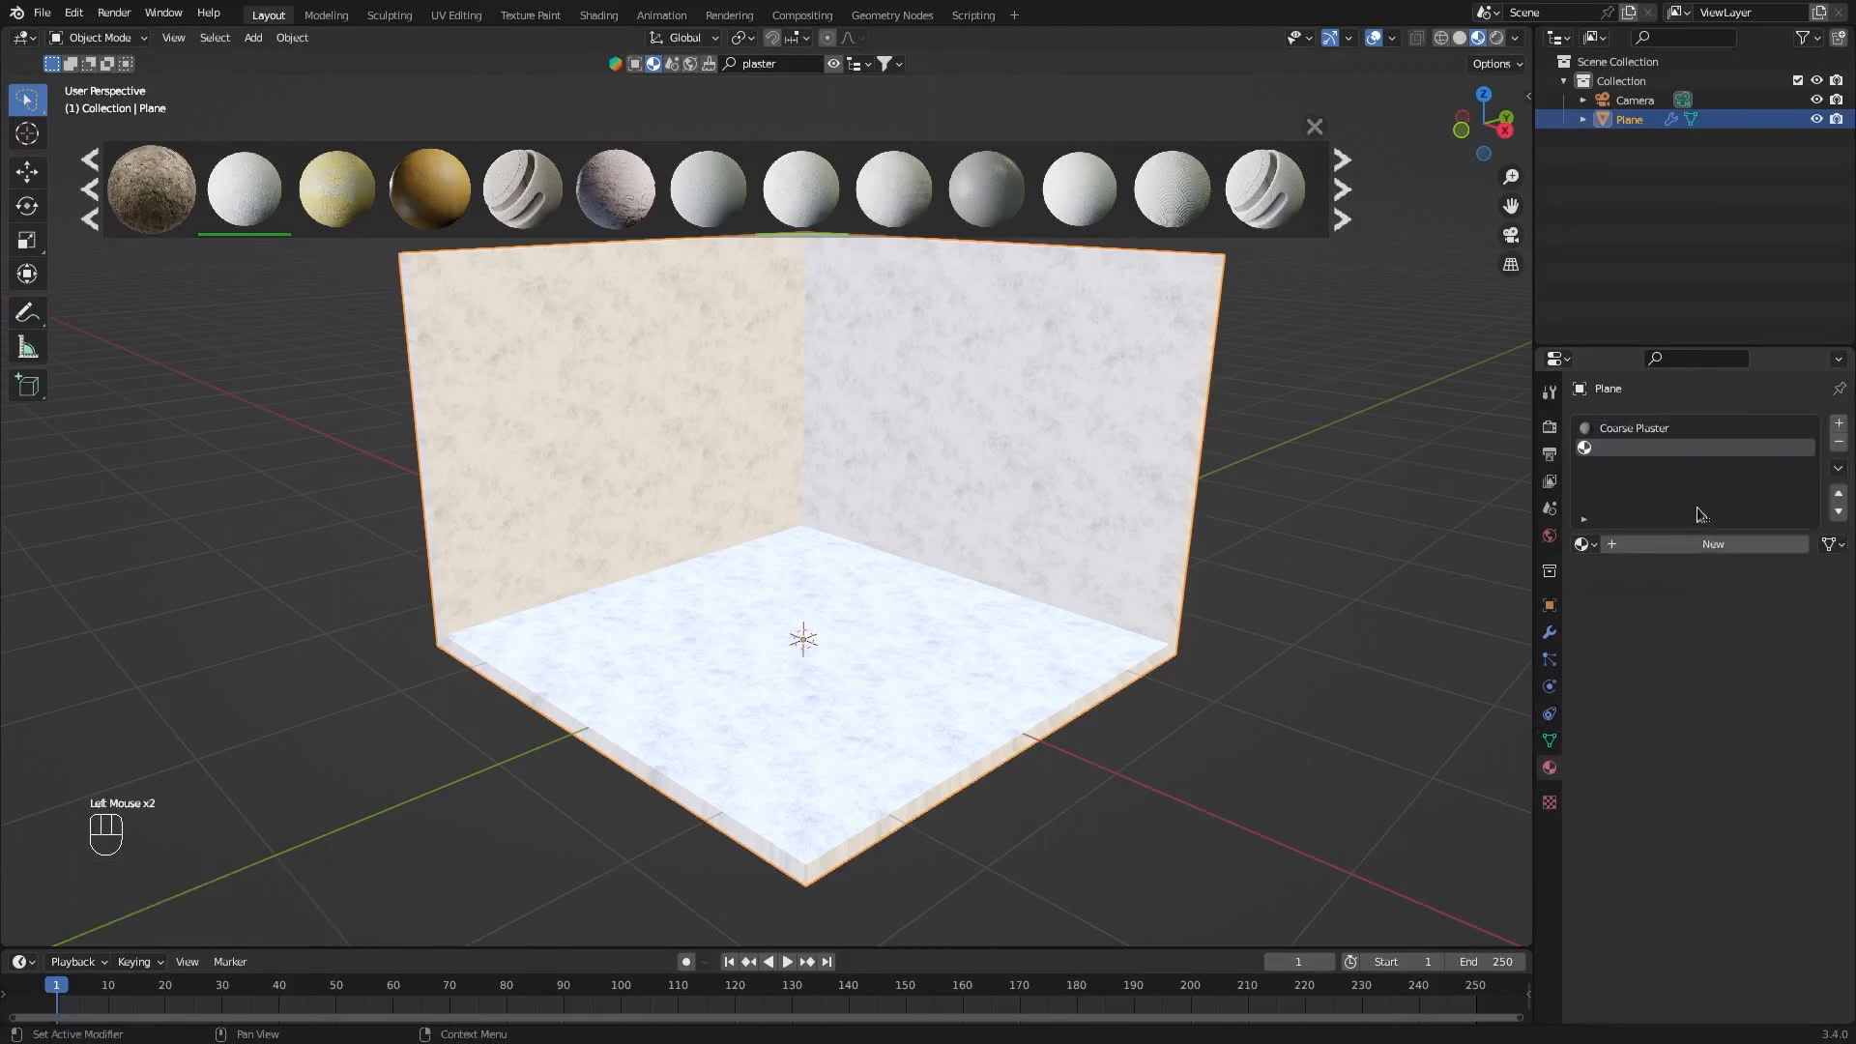
left_click(1586, 548)
type("woo")
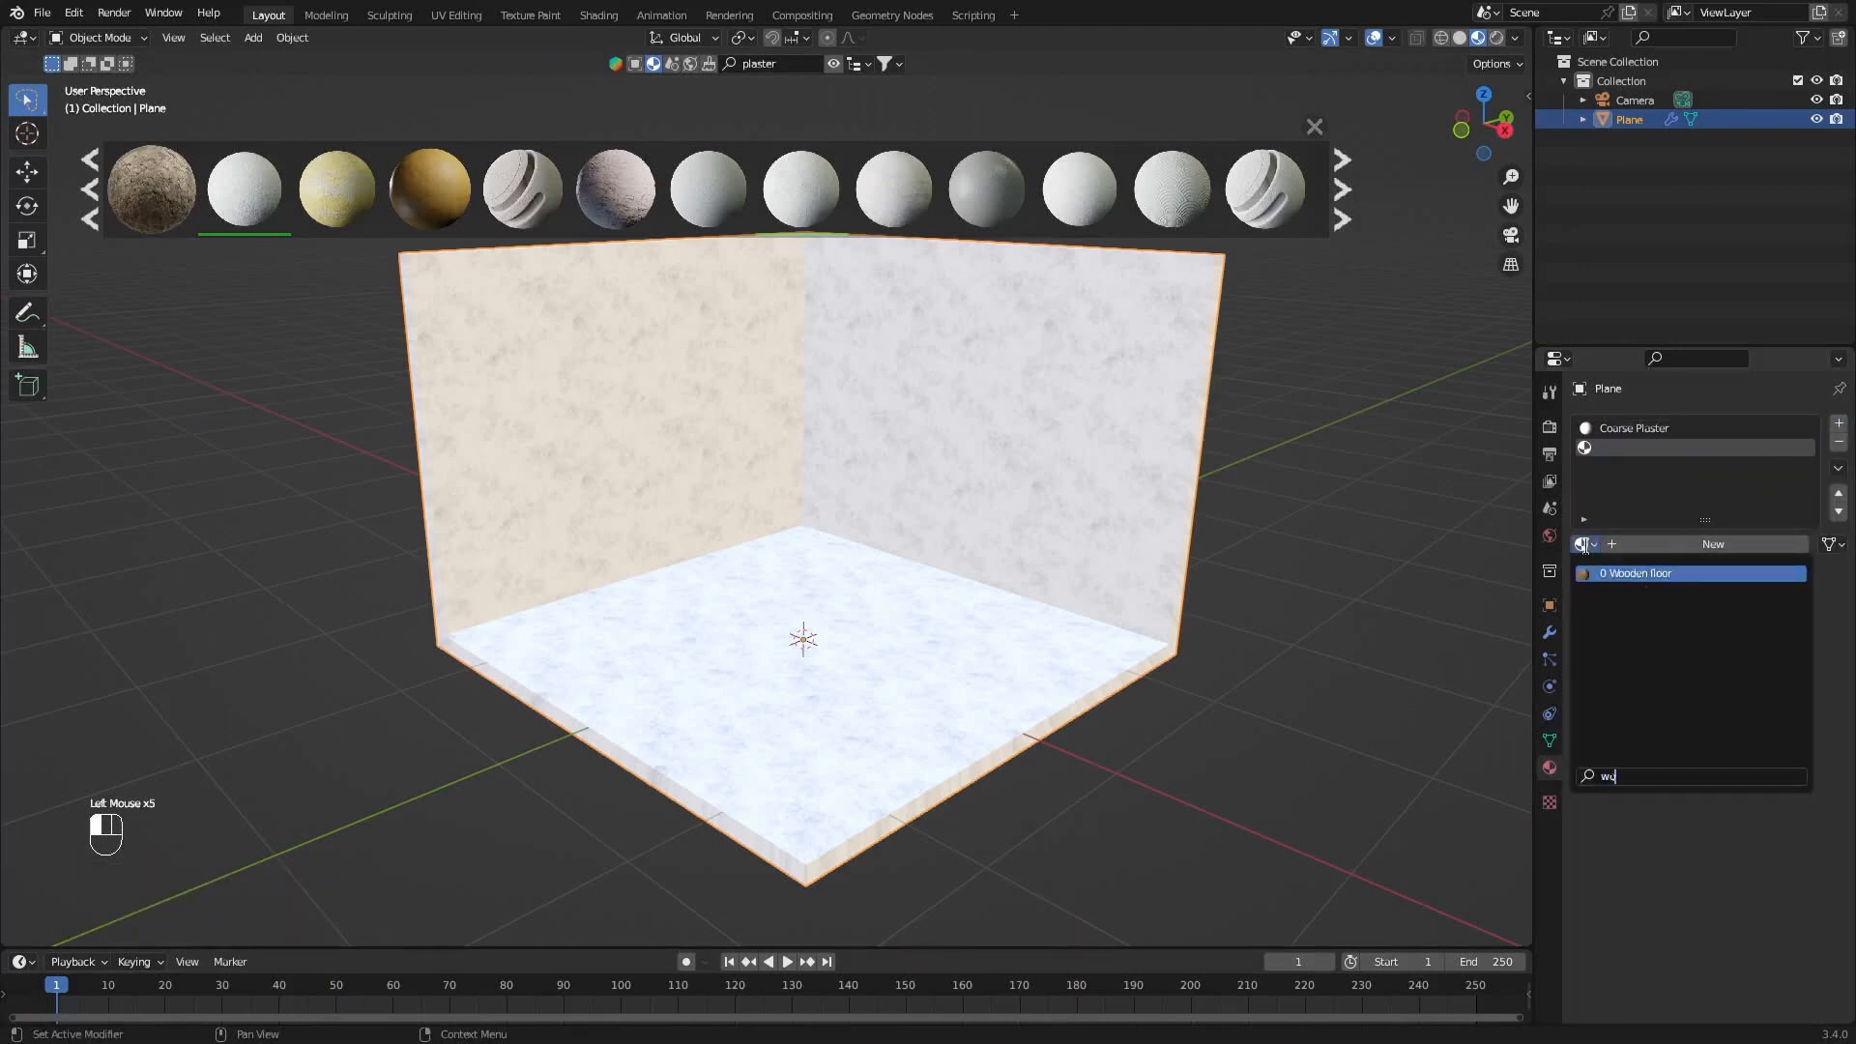
key("Return")
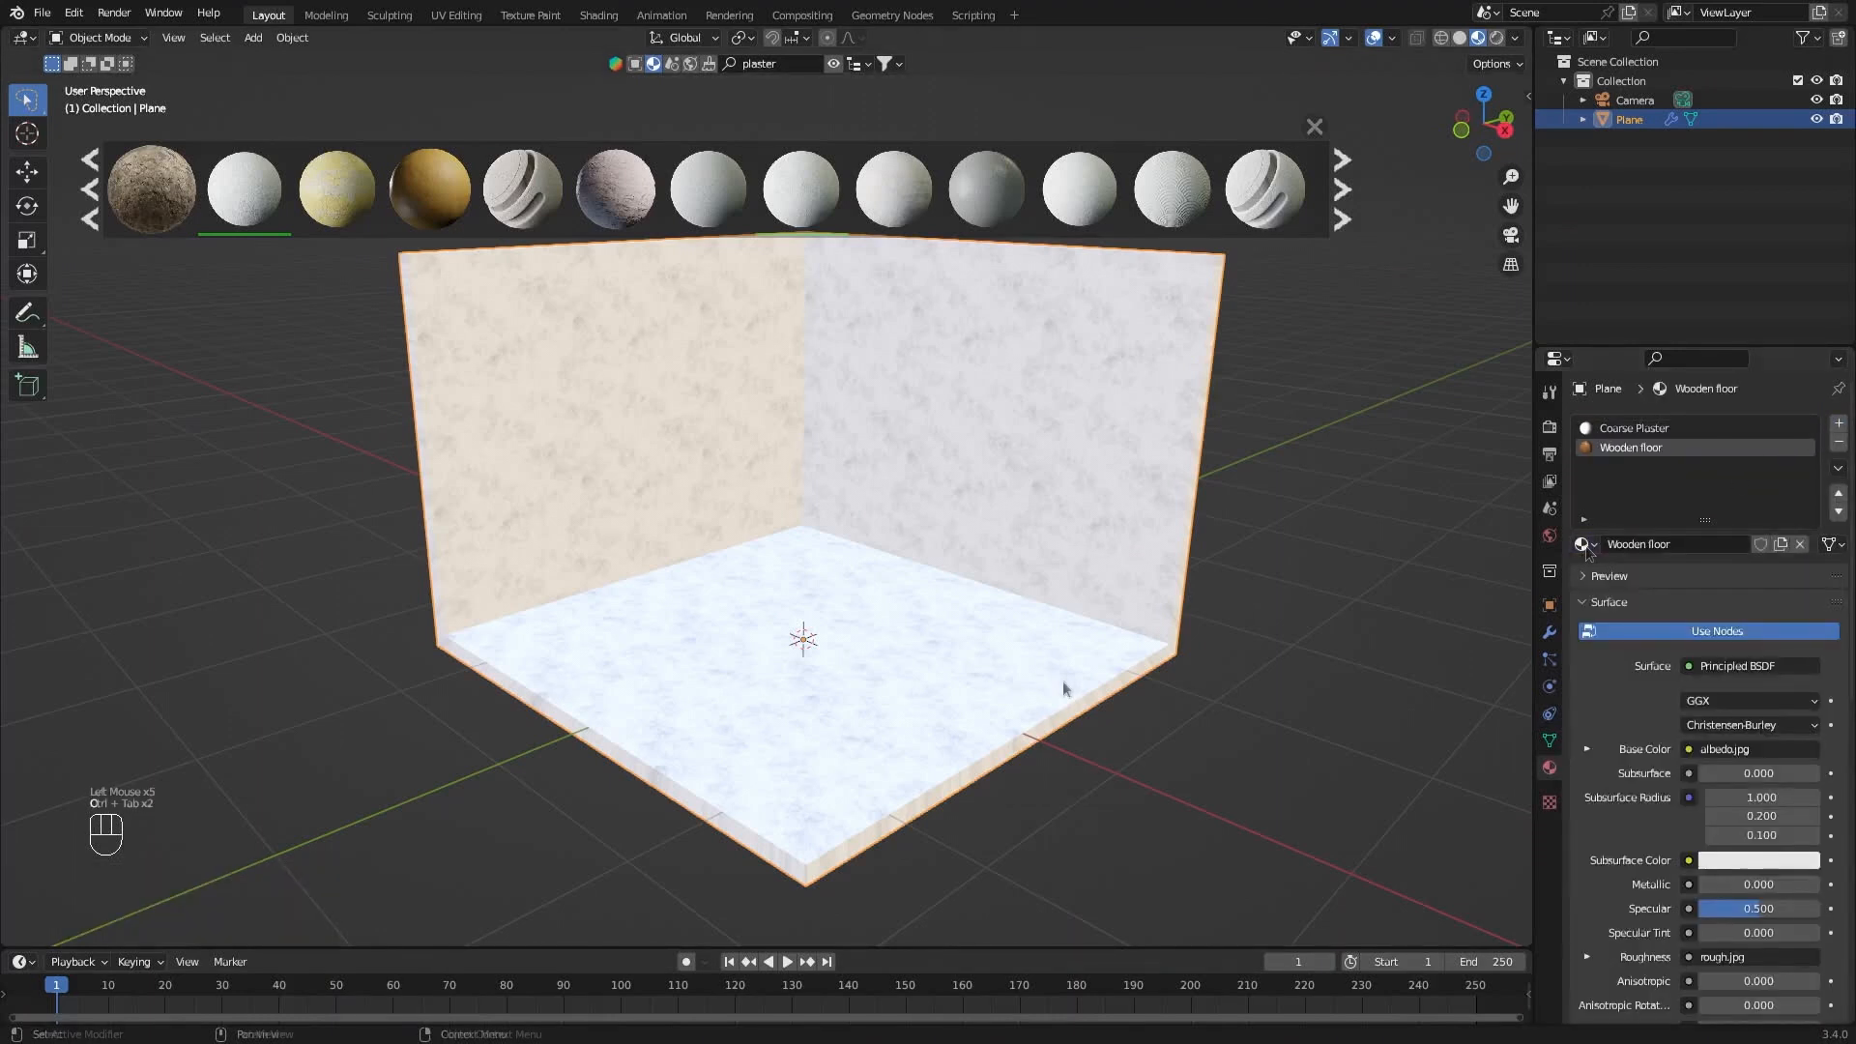
Assign the Wooden floor material to the room's floor face in Edit Mode.
key("ctrl+Tab")
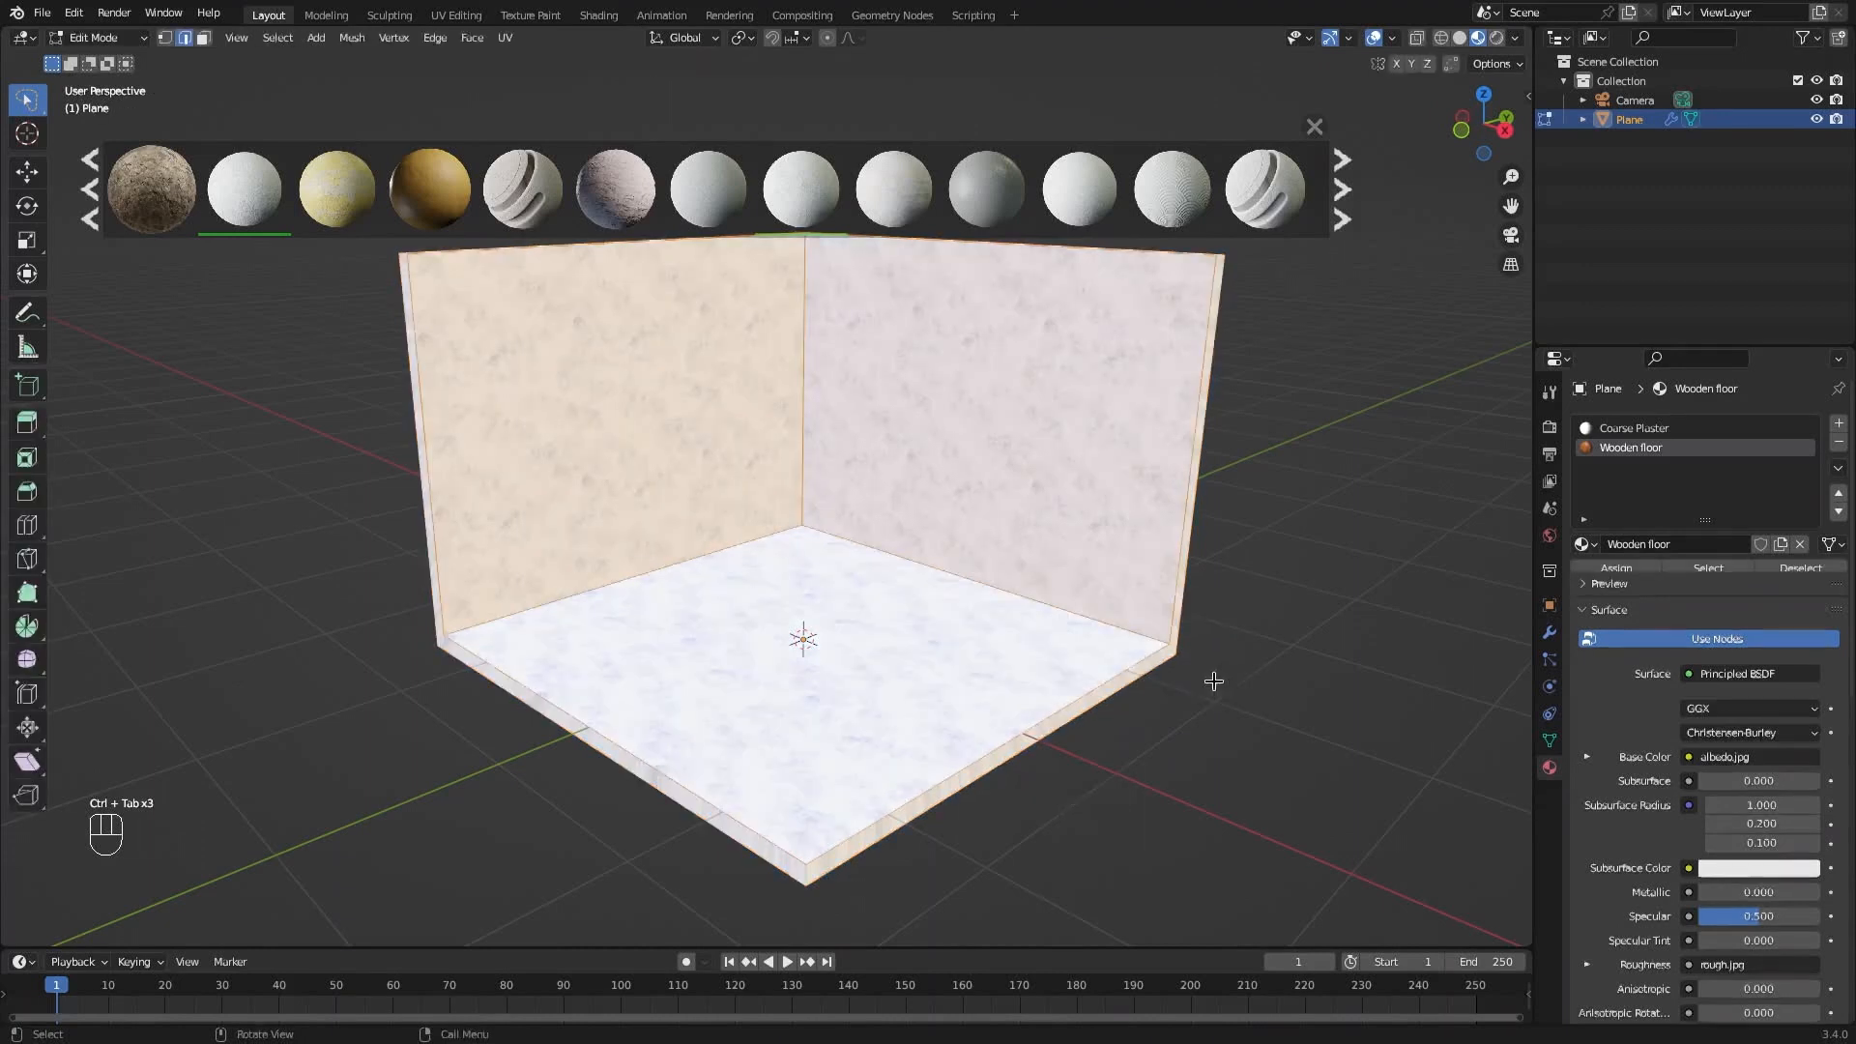
key("3")
left_click(794, 643)
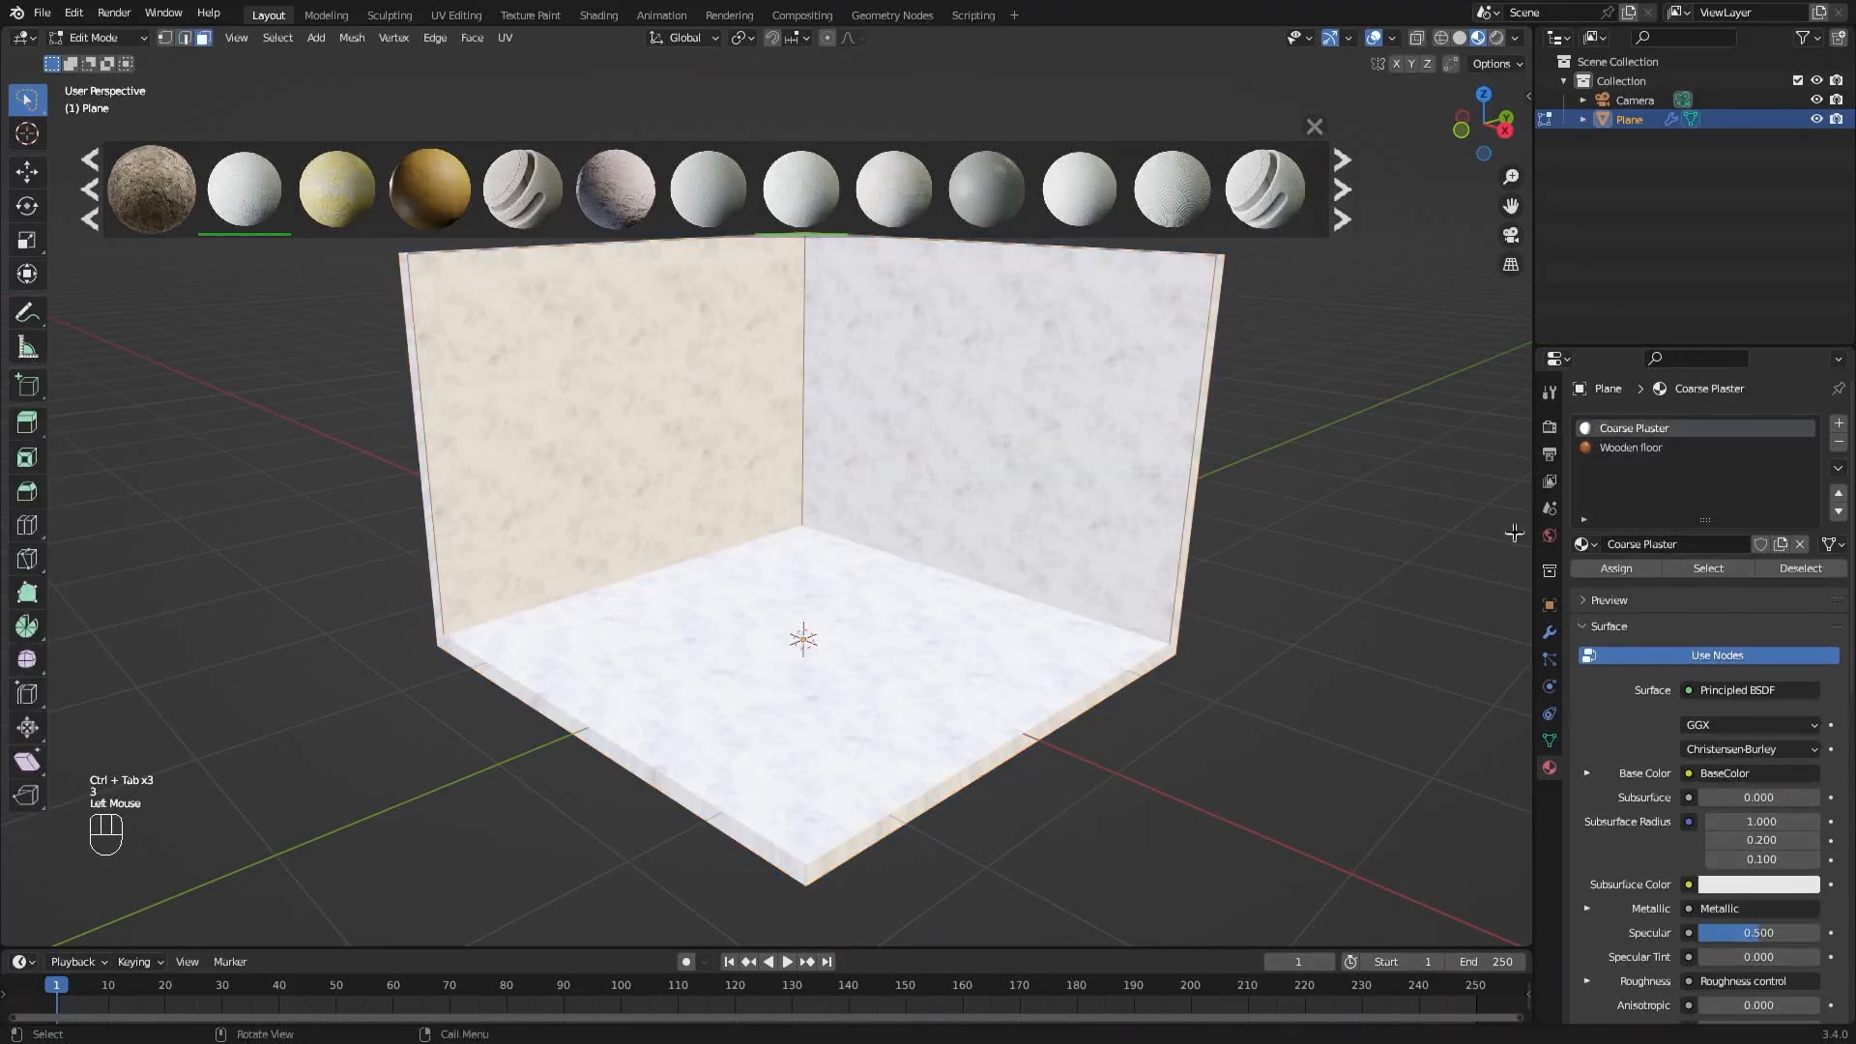
left_click(1631, 447)
left_click(1617, 569)
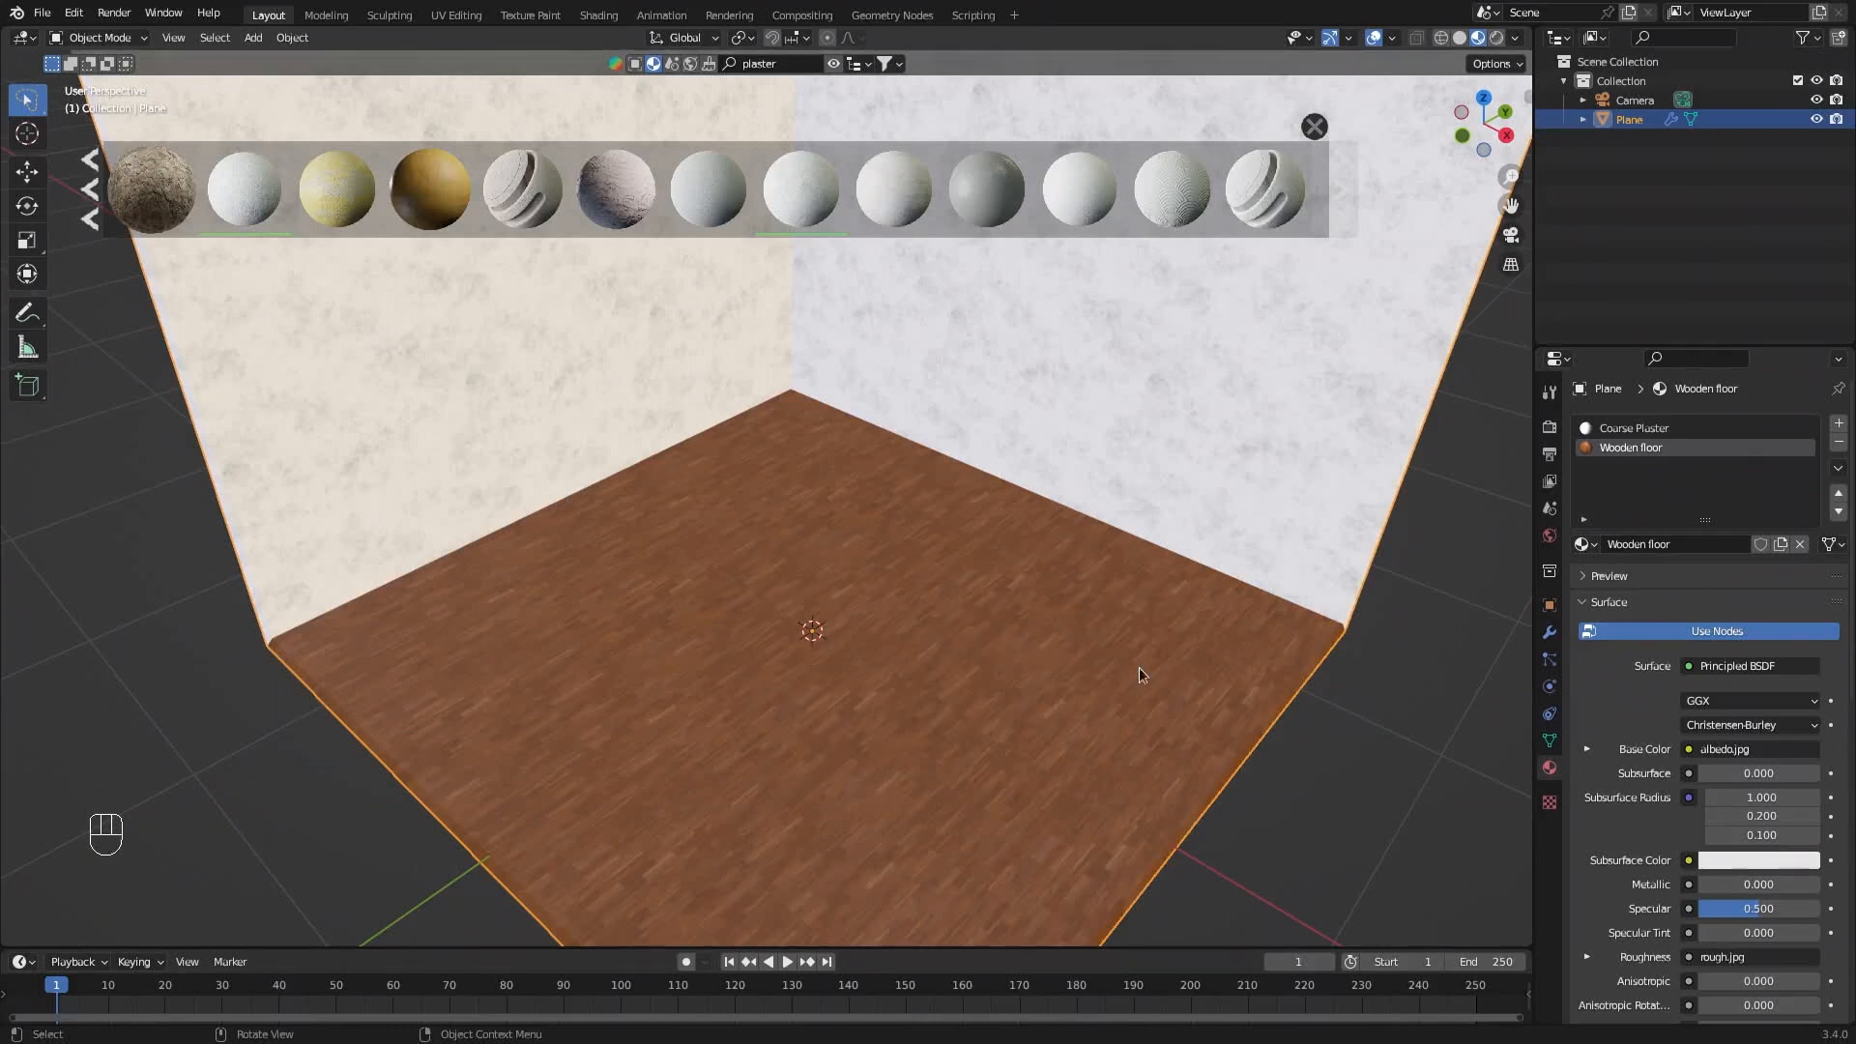
Make UVMap the render-active UV map of the room plane and remove the automap UV map.
left_click(1547, 741)
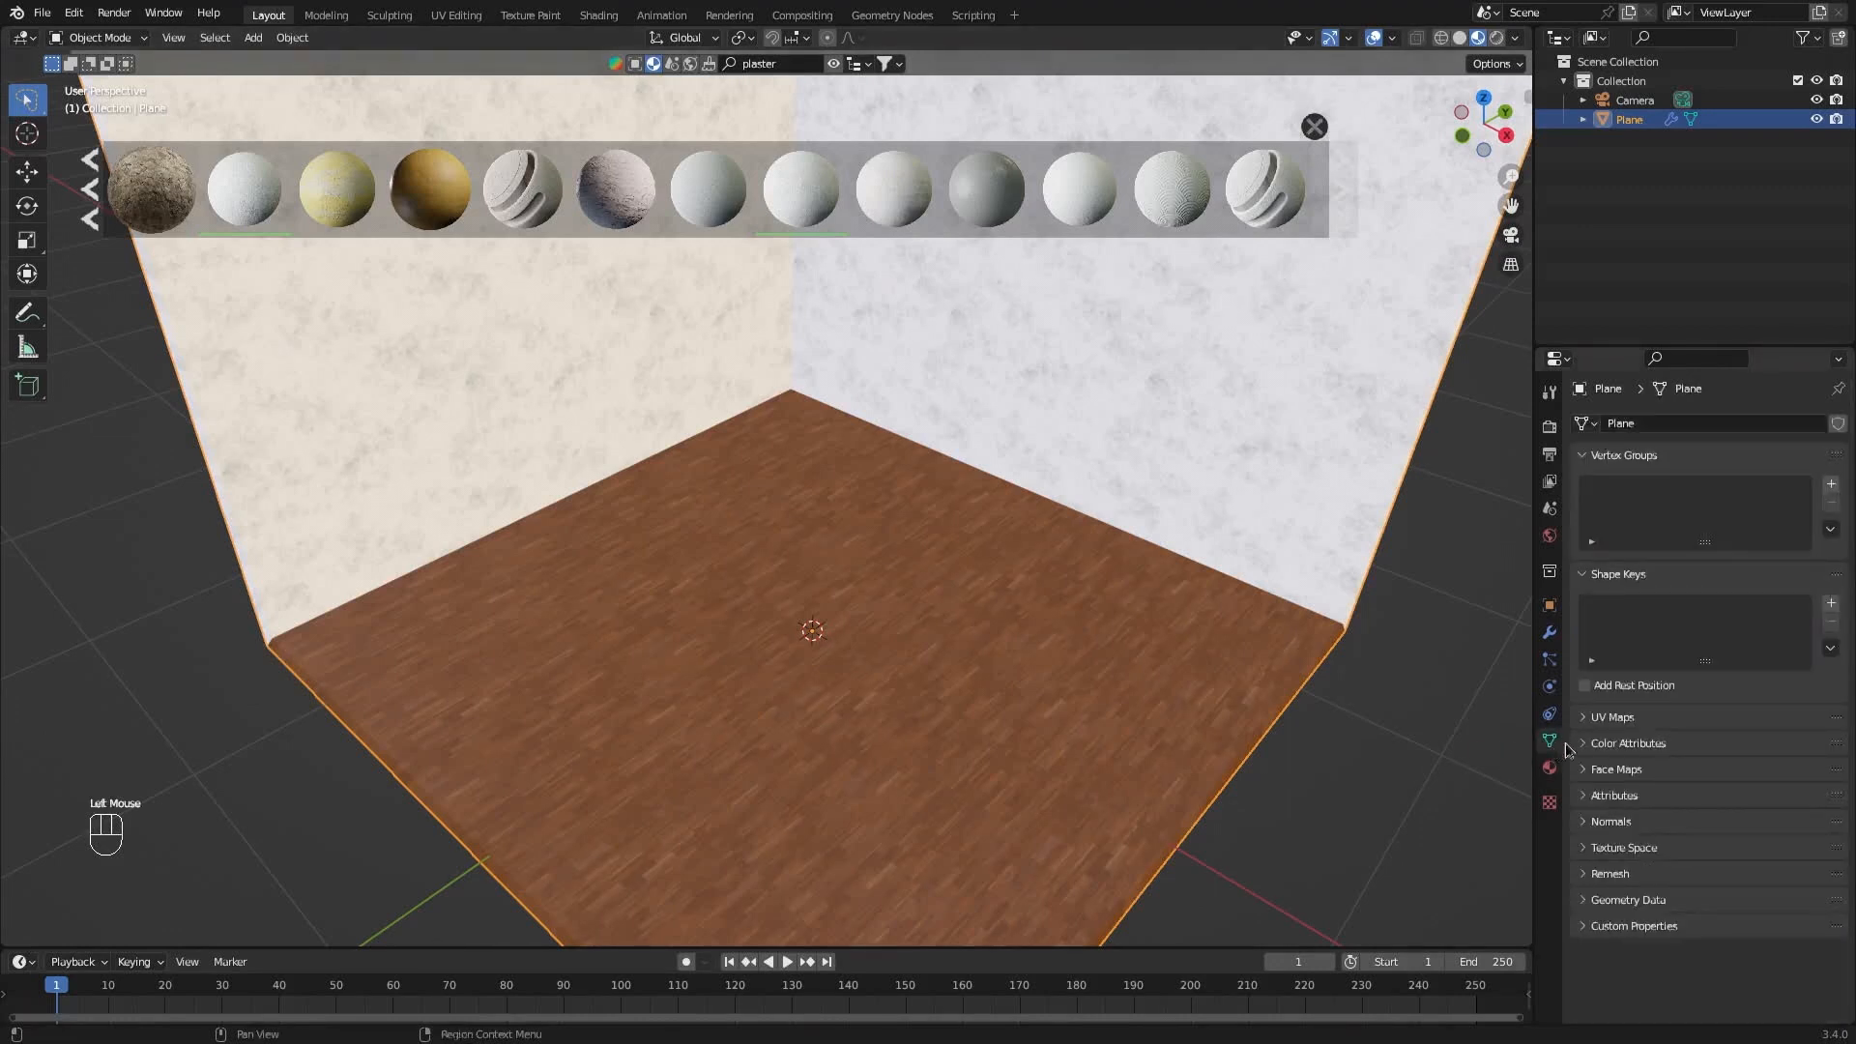
left_click(1613, 716)
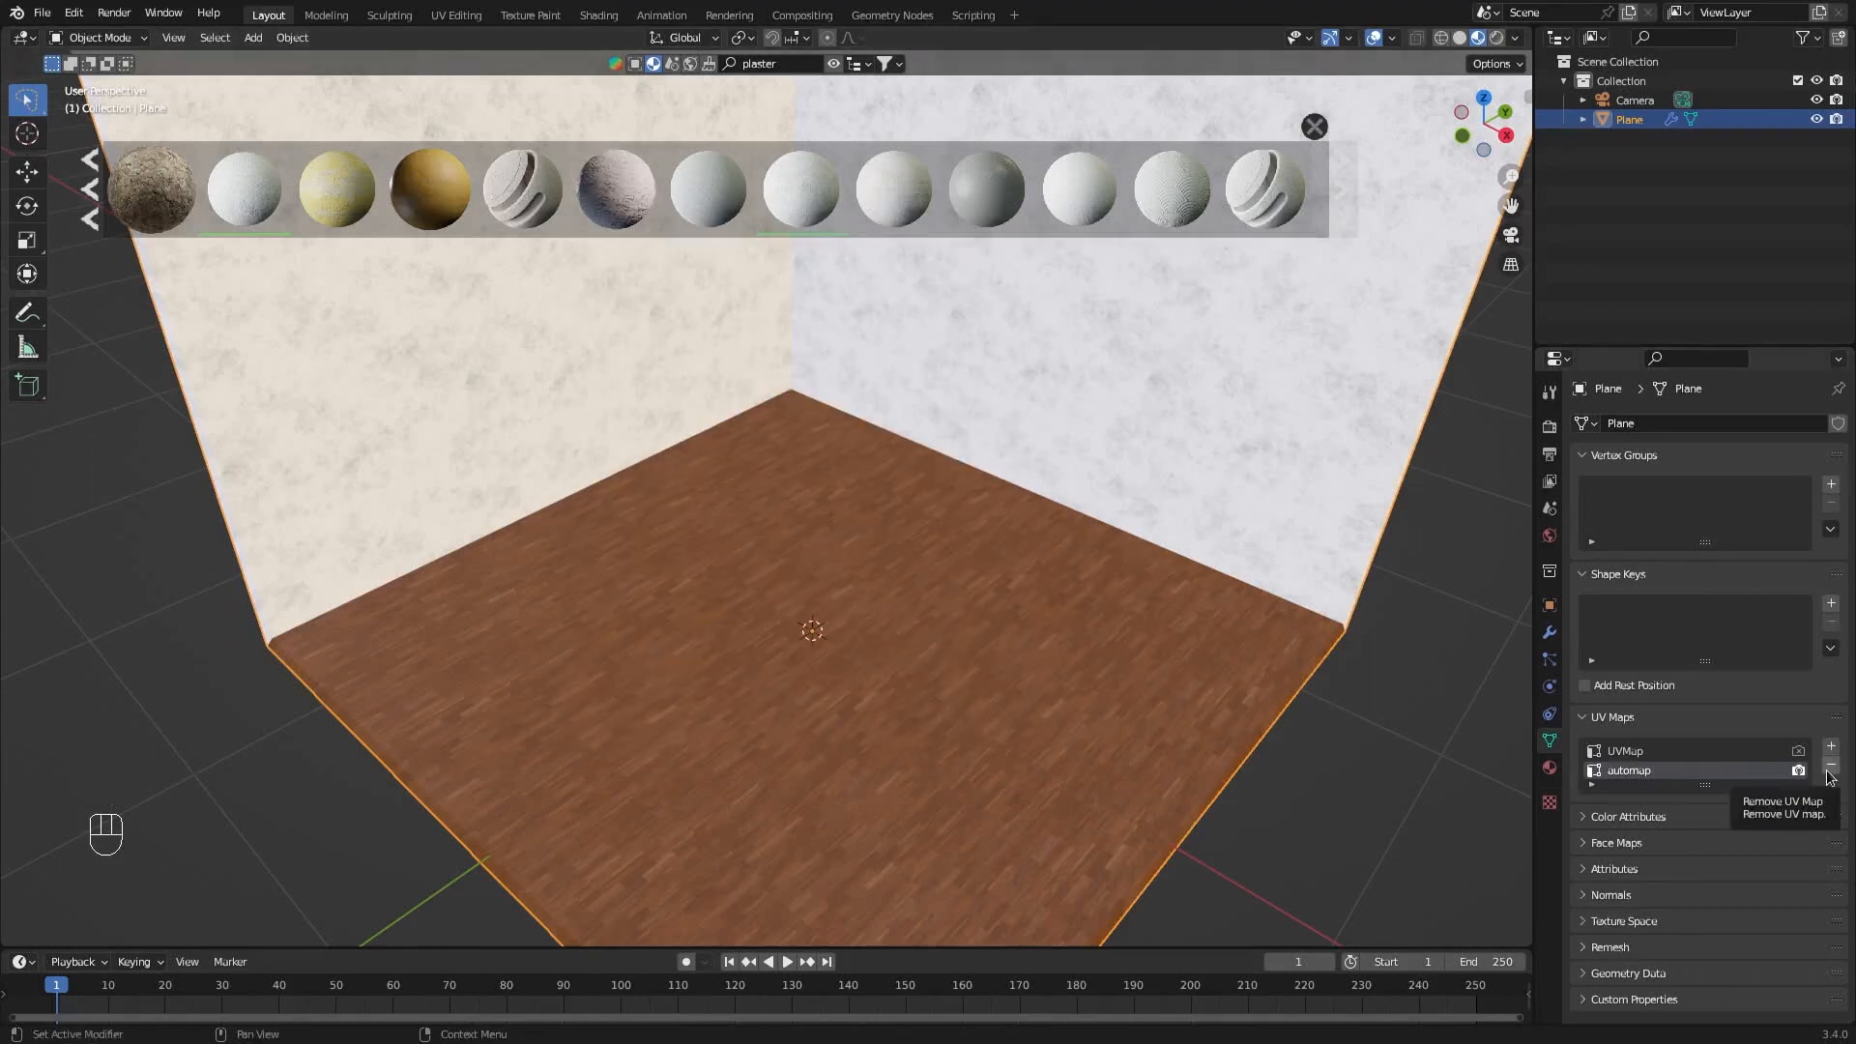
left_click(1798, 752)
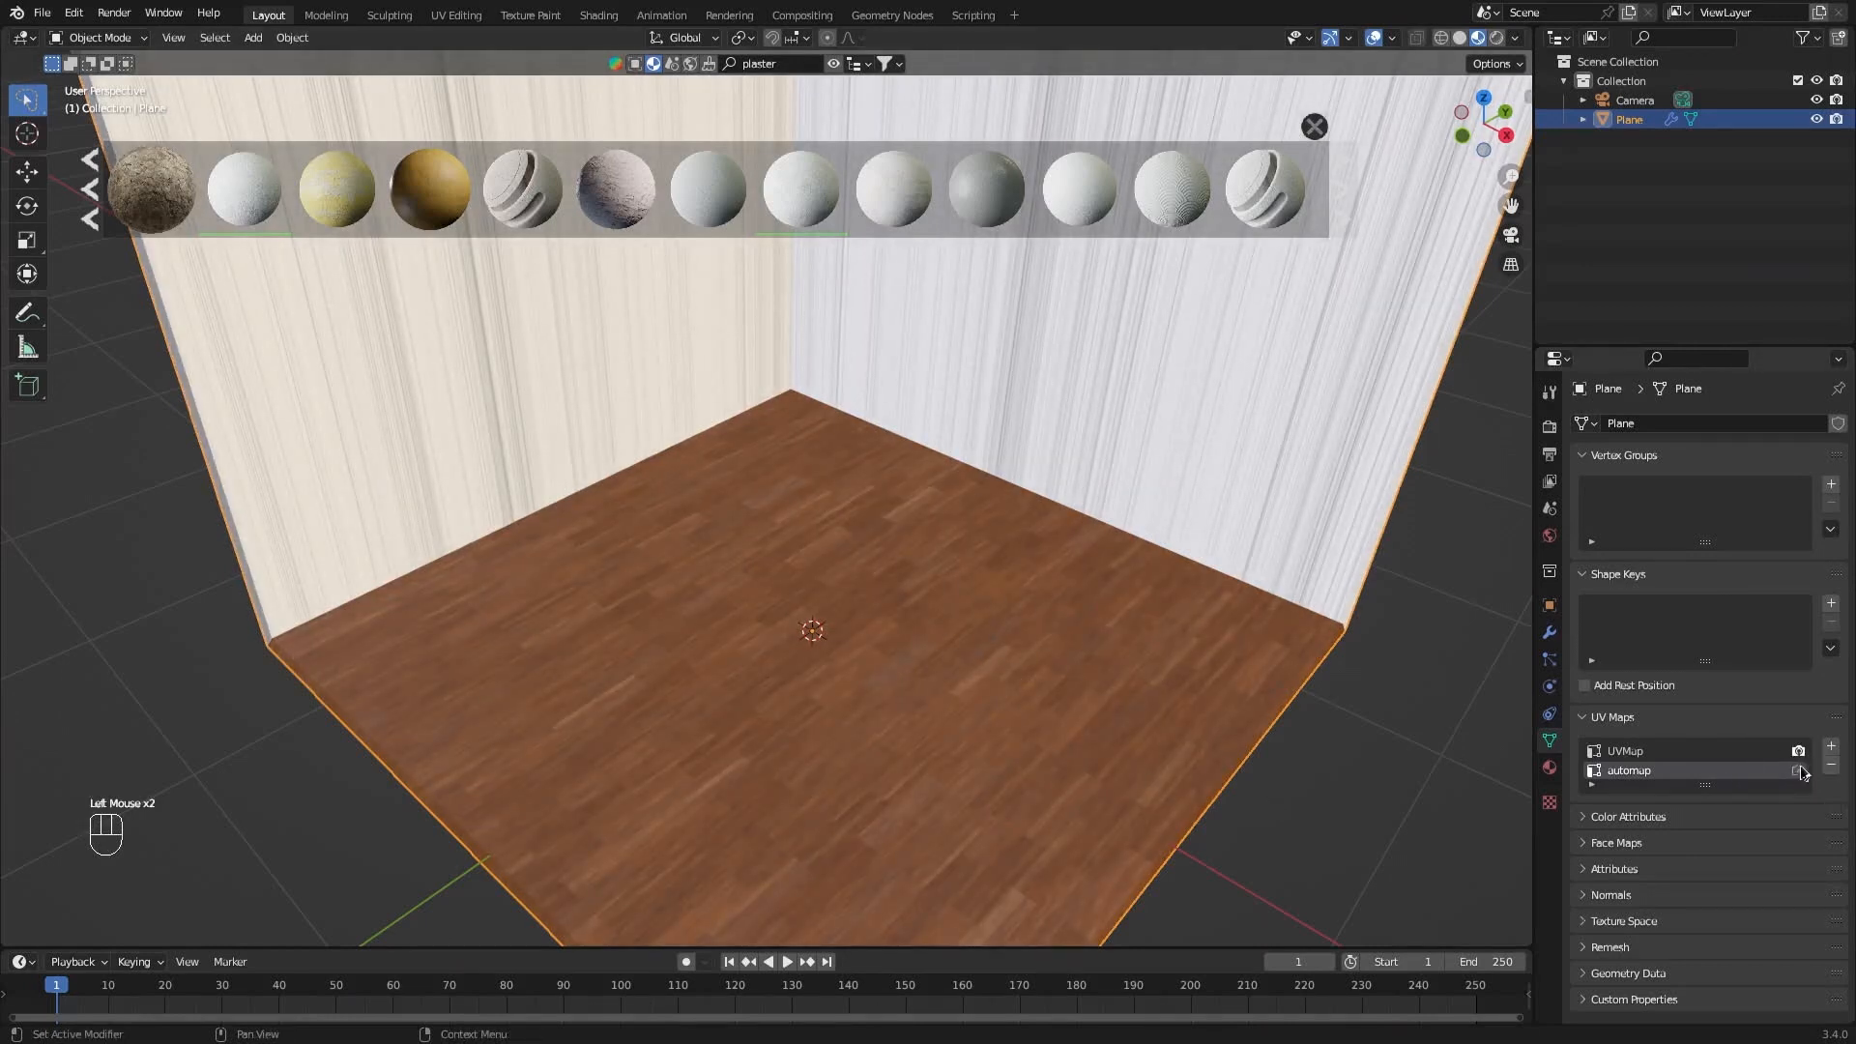
left_click(1831, 764)
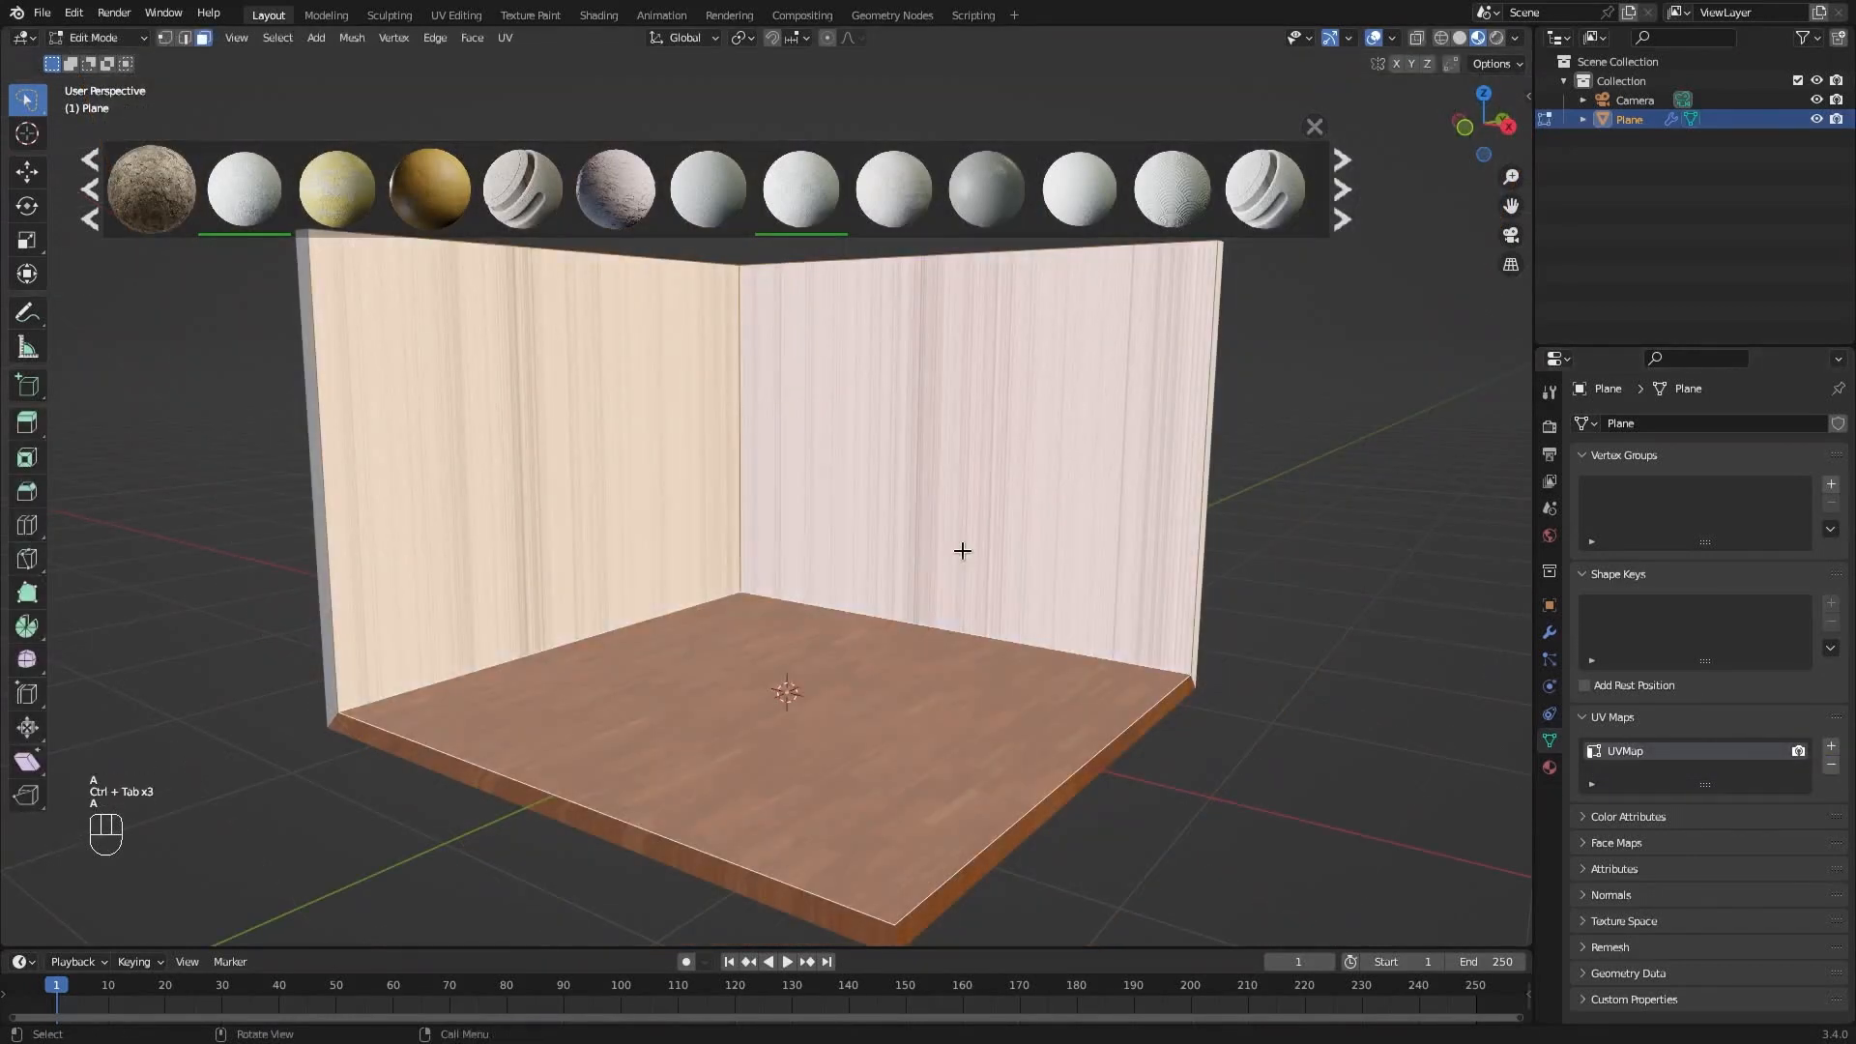
Unwrap all of the room's faces again on the remaining UV map and inspect the wall and floor textures.
key("u")
left_click(946, 485)
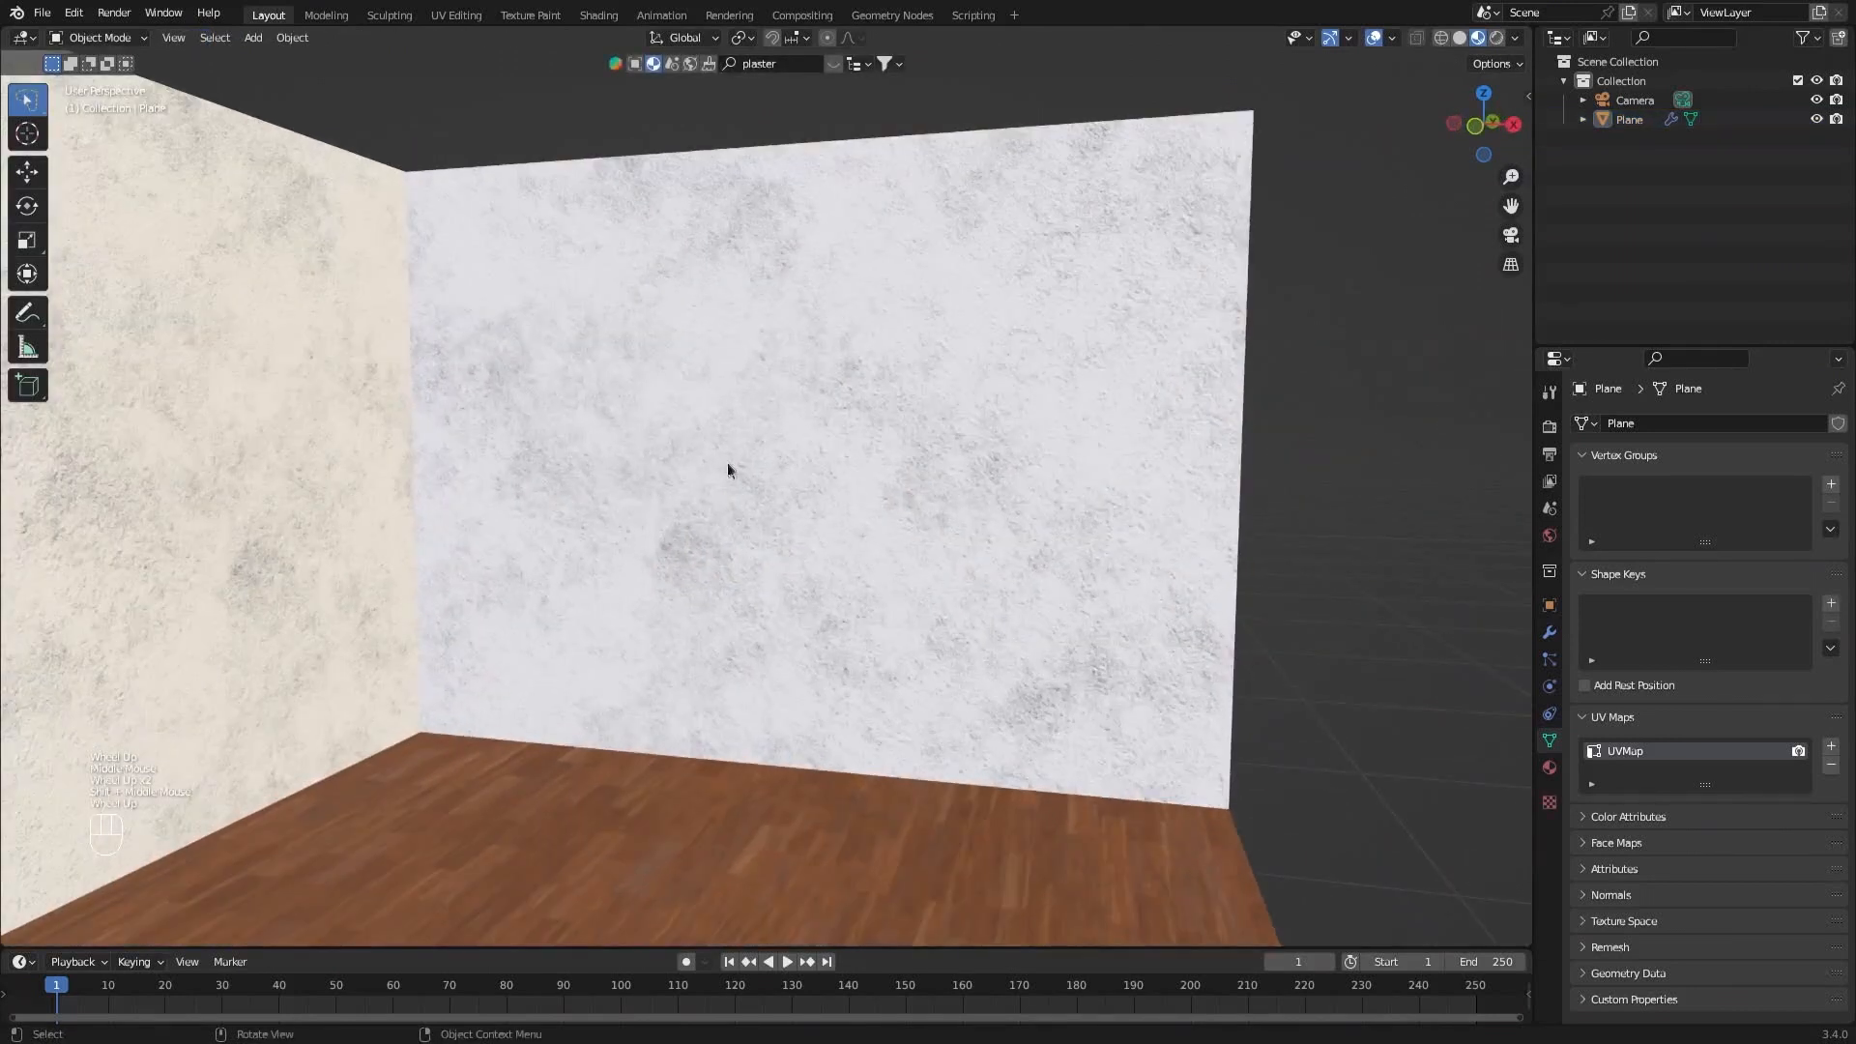
scroll(728, 470, "up", 4)
scroll(808, 477, "down", 4)
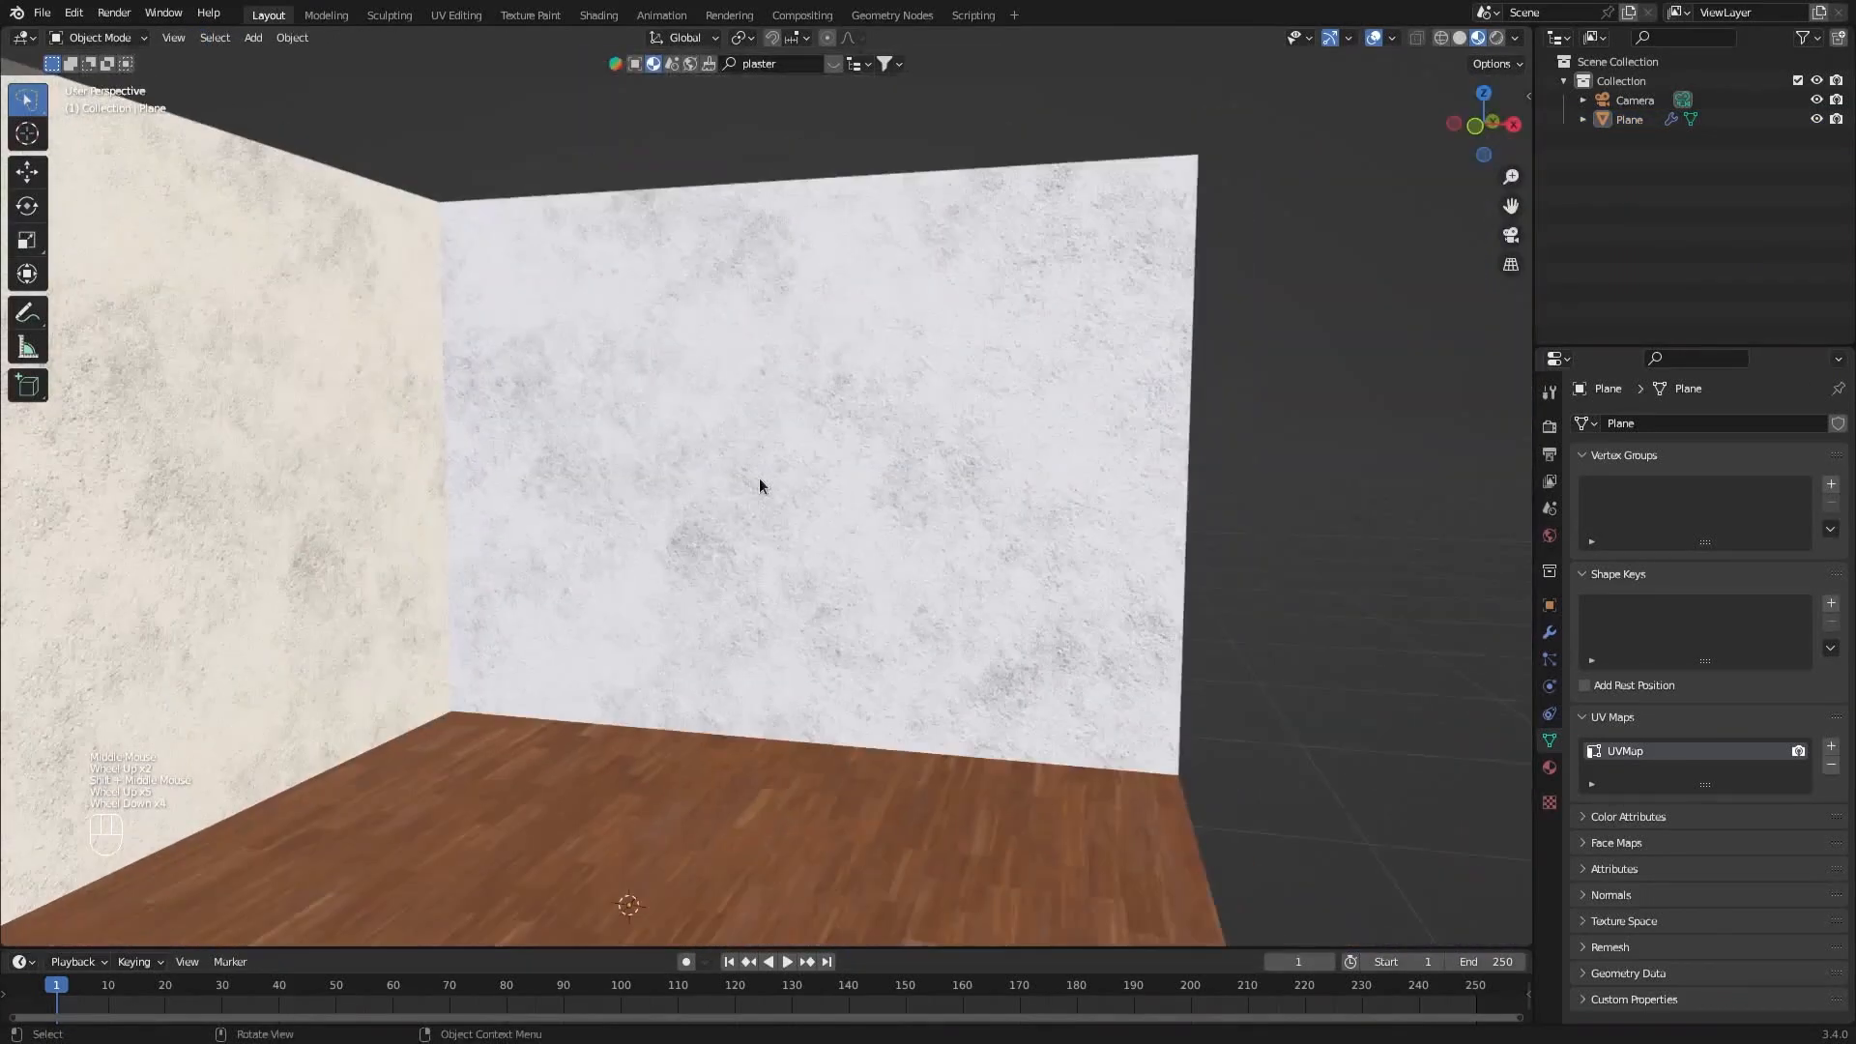
Open the Coarse Plaster material's nodes in the Shading workspace and expand its Mapping node.
left_click(599, 14)
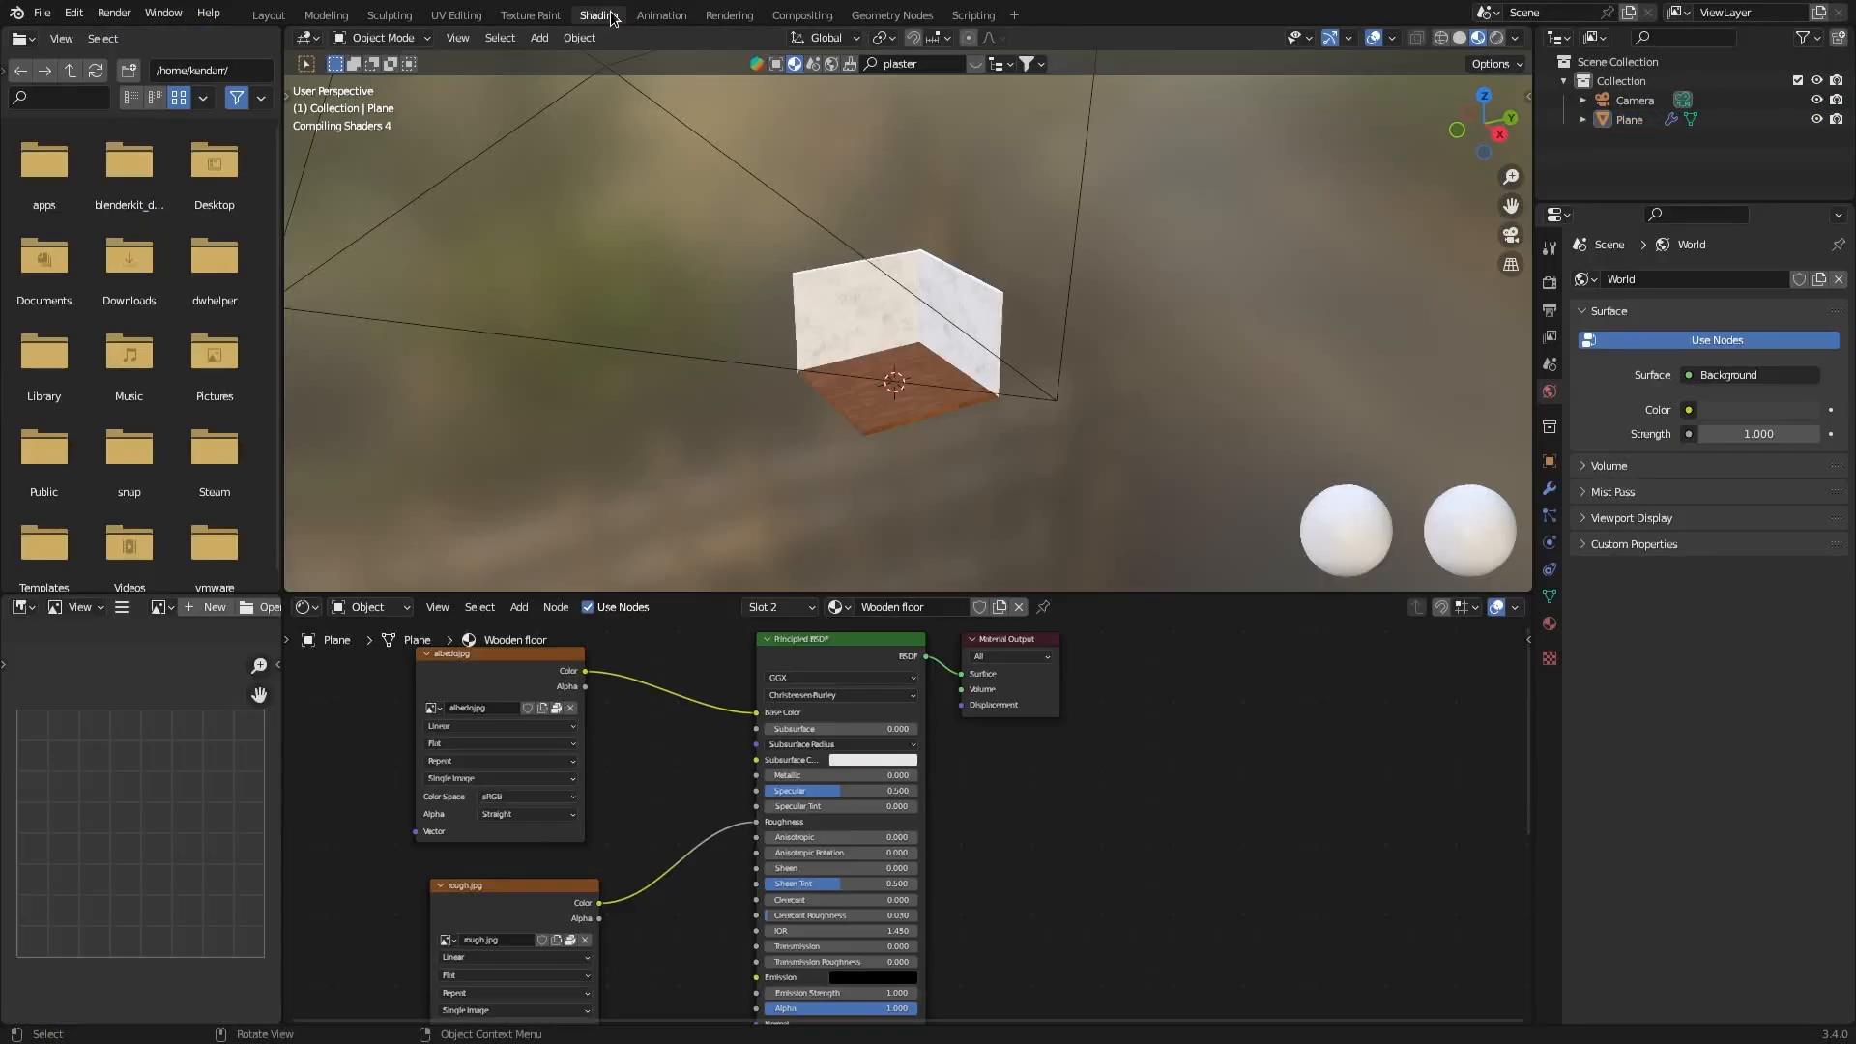
scroll(759, 410, "up", 4)
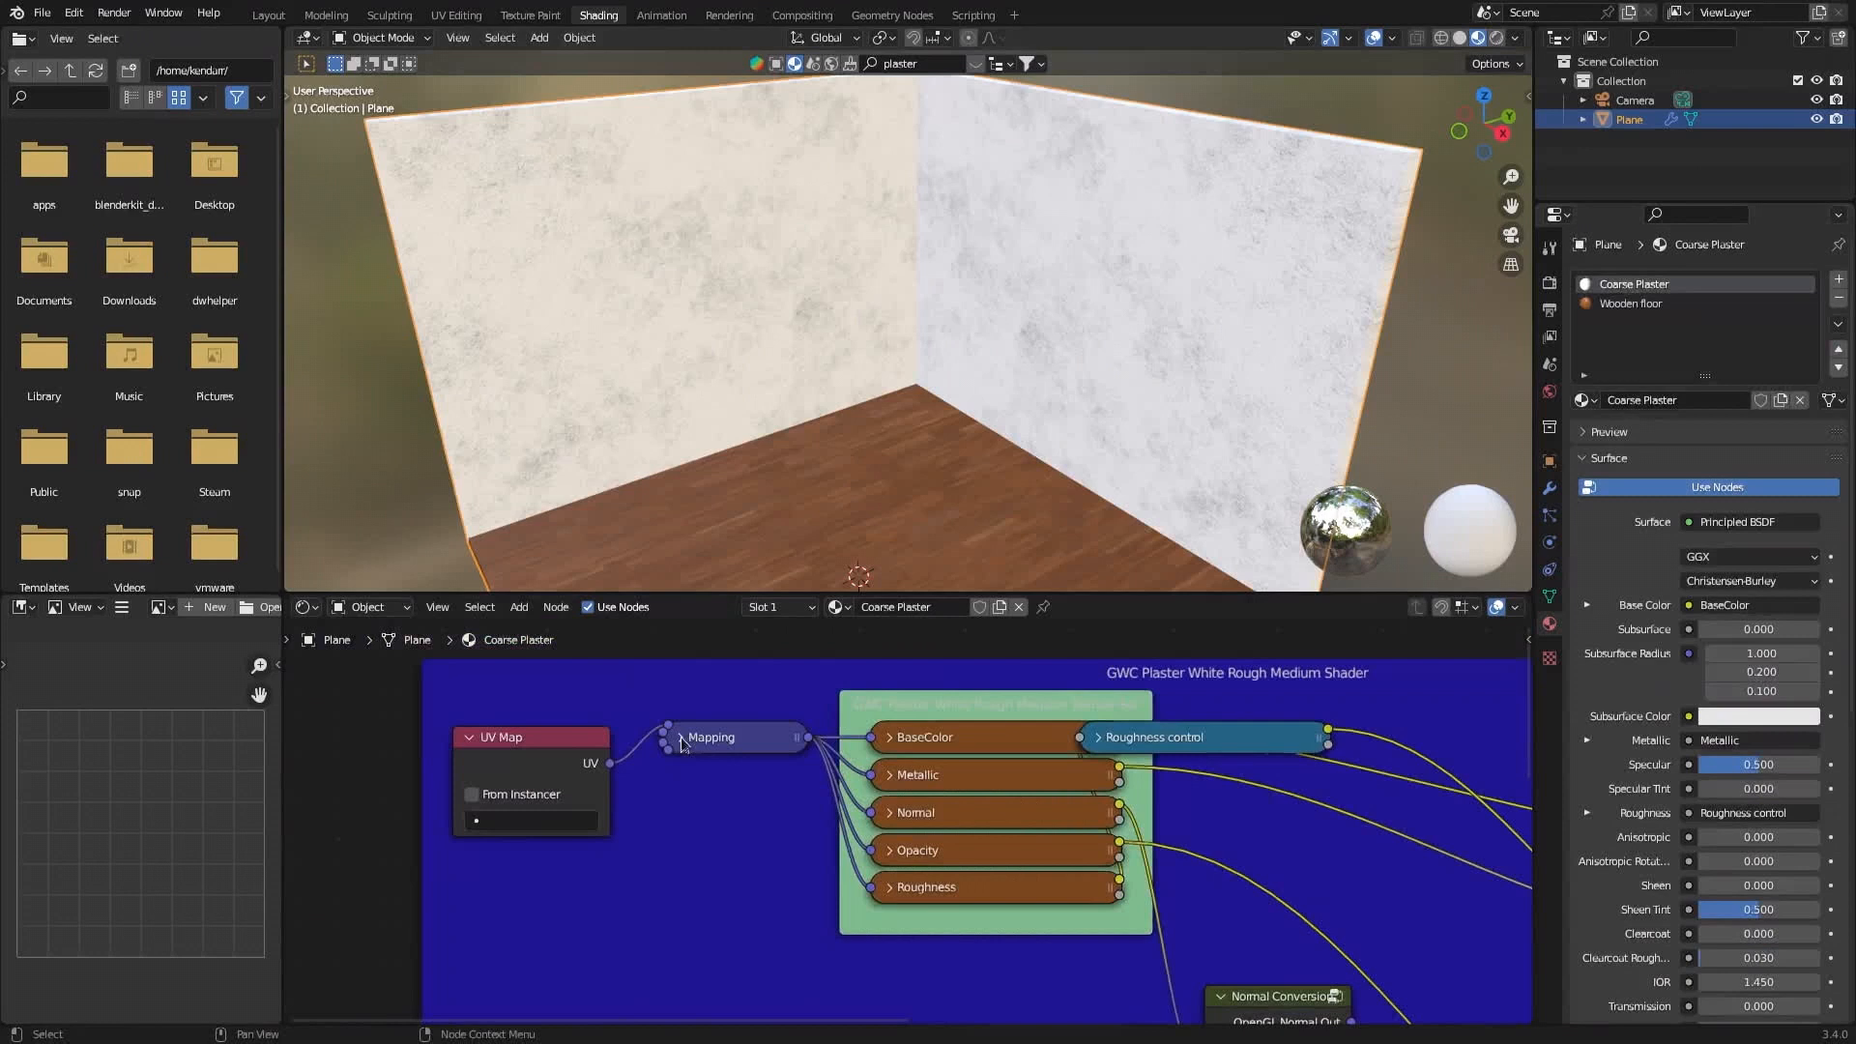
left_click(678, 736)
scroll(716, 870, "down", 2)
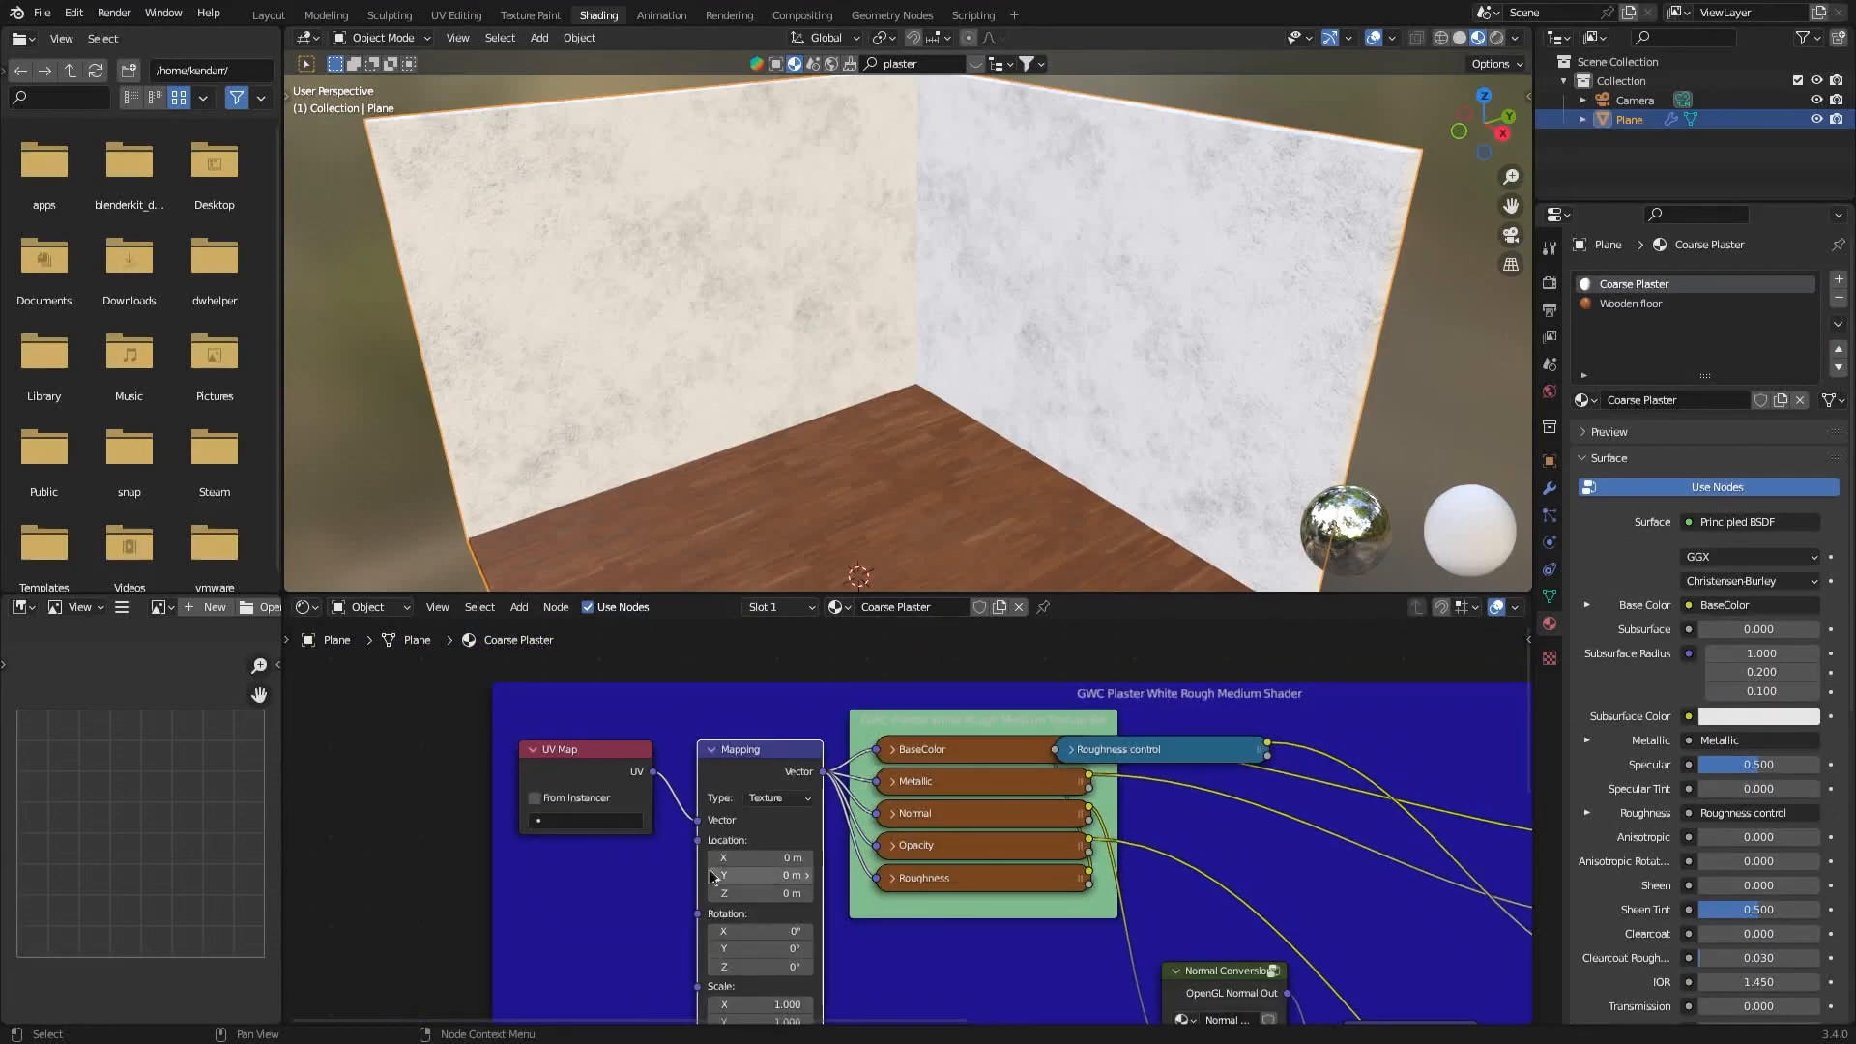
middle_click_drag(717, 874, 723, 705)
Adjust the X, Y and Z scale of the Coarse Plaster material's Mapping node together.
scroll(750, 851, "up", 1)
scroll(750, 863, "up", 3)
left_click_drag(720, 852, 548, 898)
left_click_drag(717, 852, 718, 898)
key("Return")
scroll(835, 384, "down", 10)
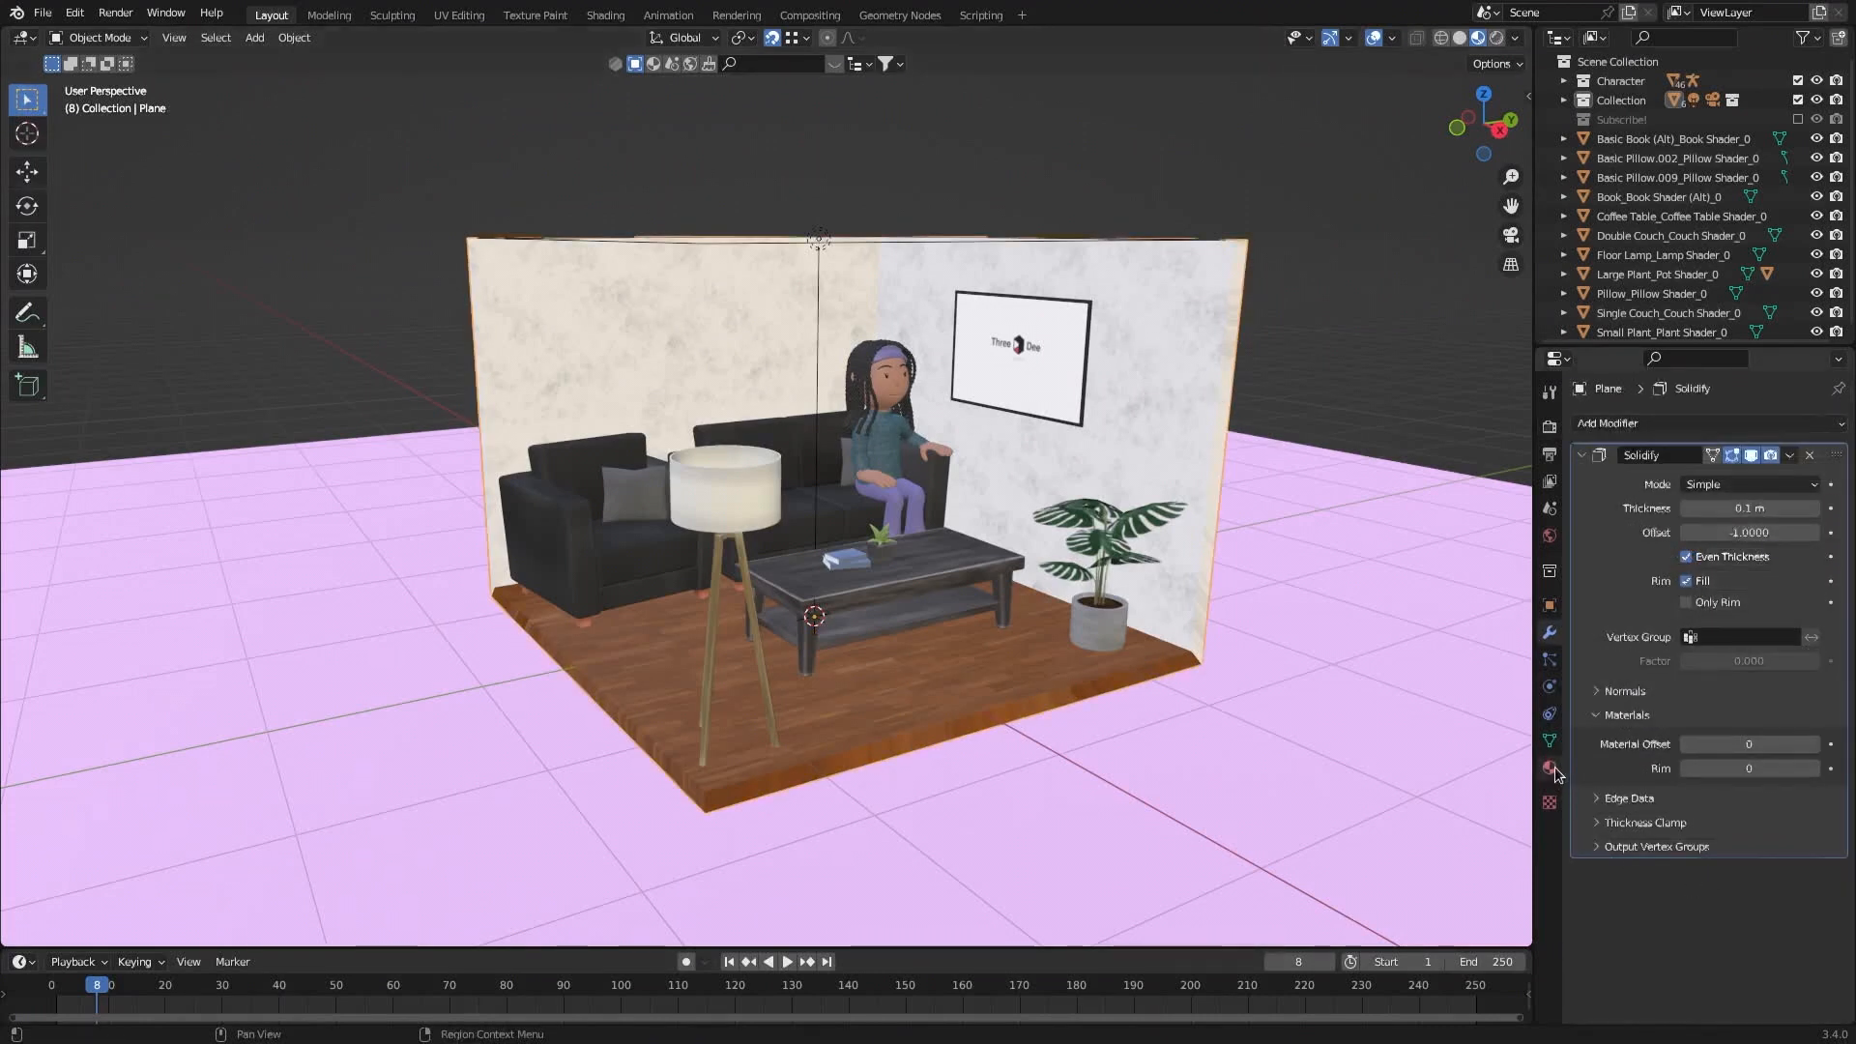
Add a third material slot with a new material to the furnished room's plane and return to its Solidify modifier settings.
left_click(1552, 768)
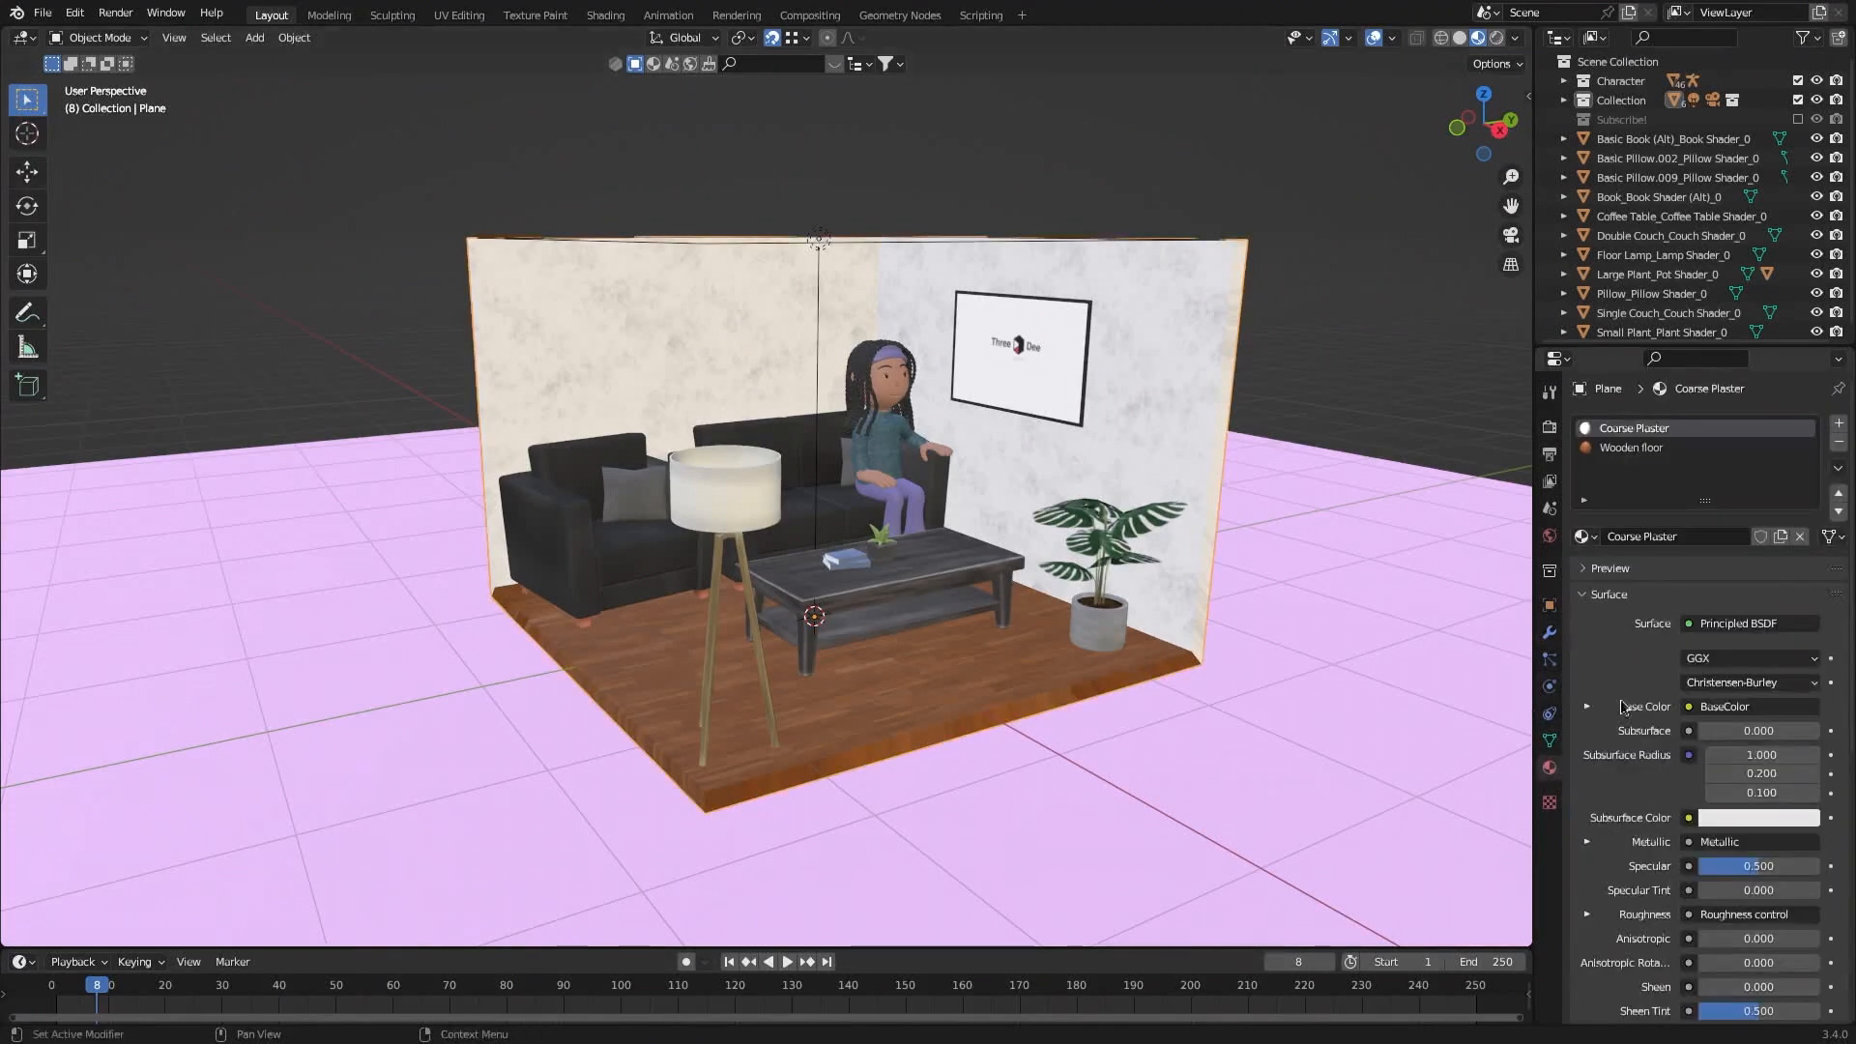
left_click(1839, 423)
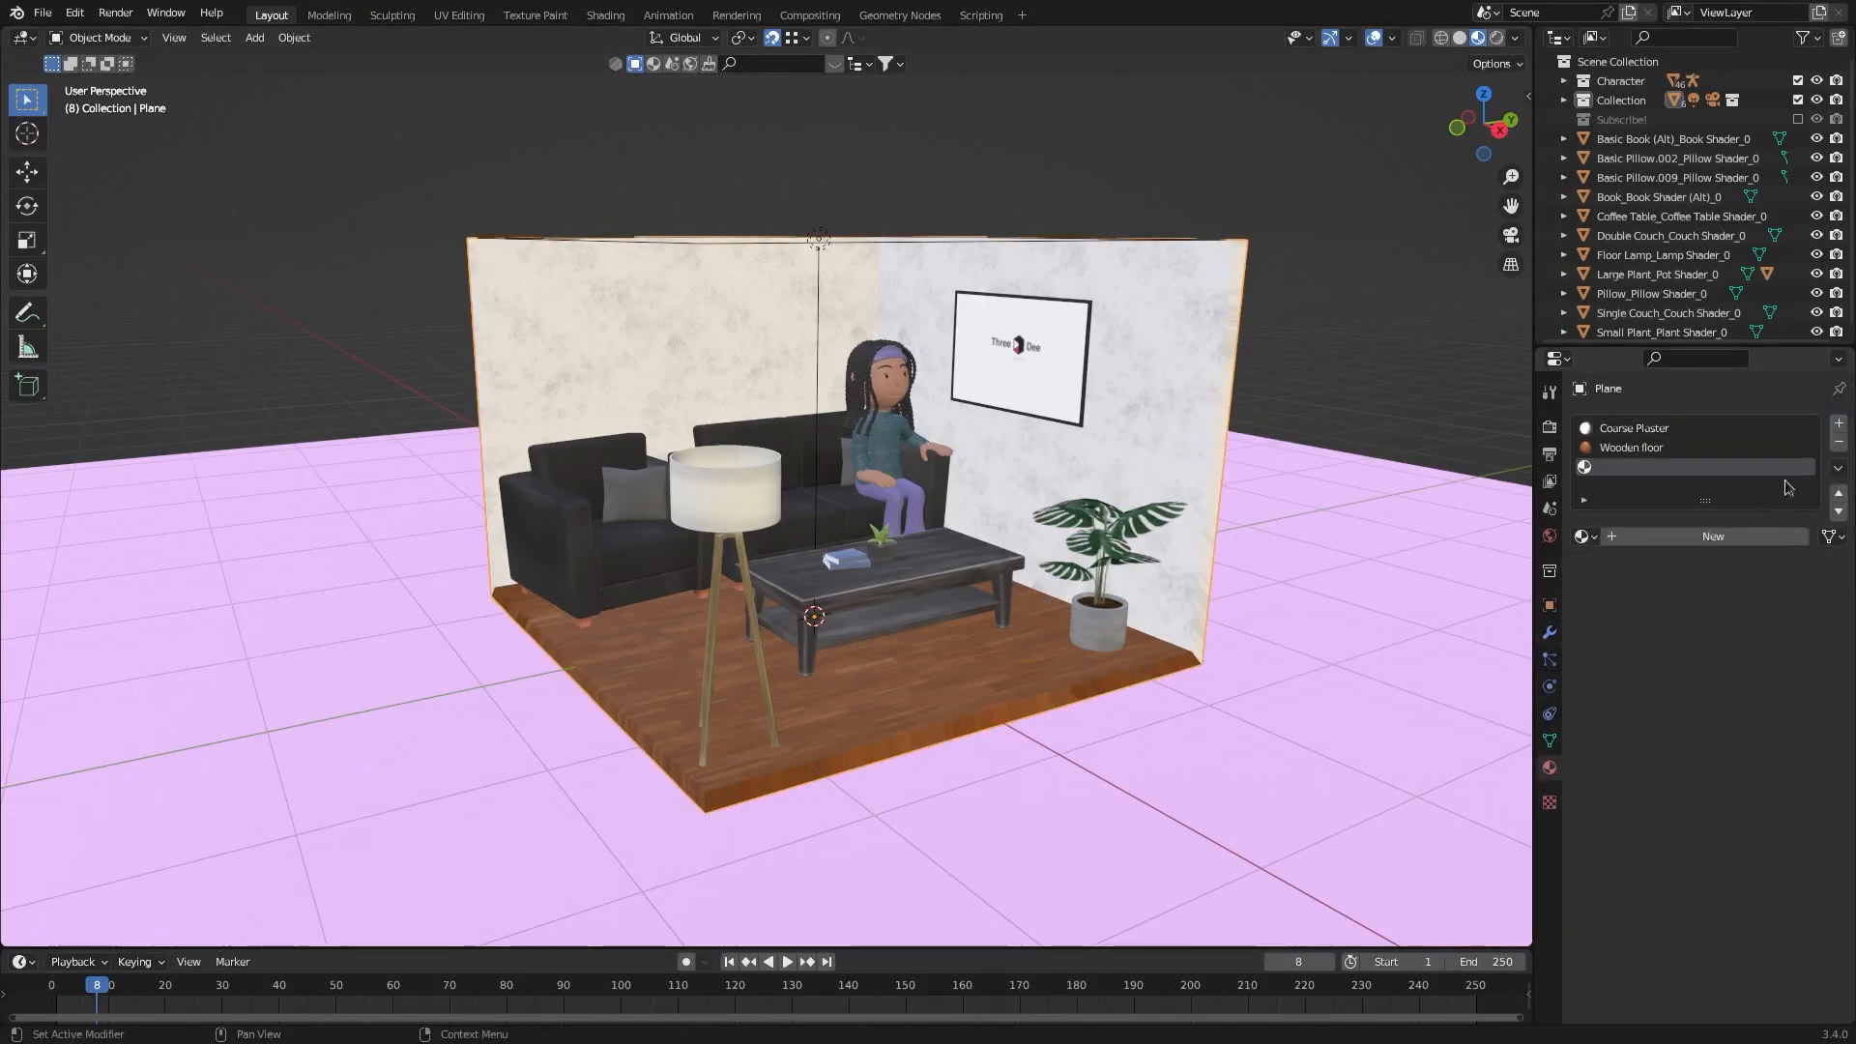
left_click(1727, 537)
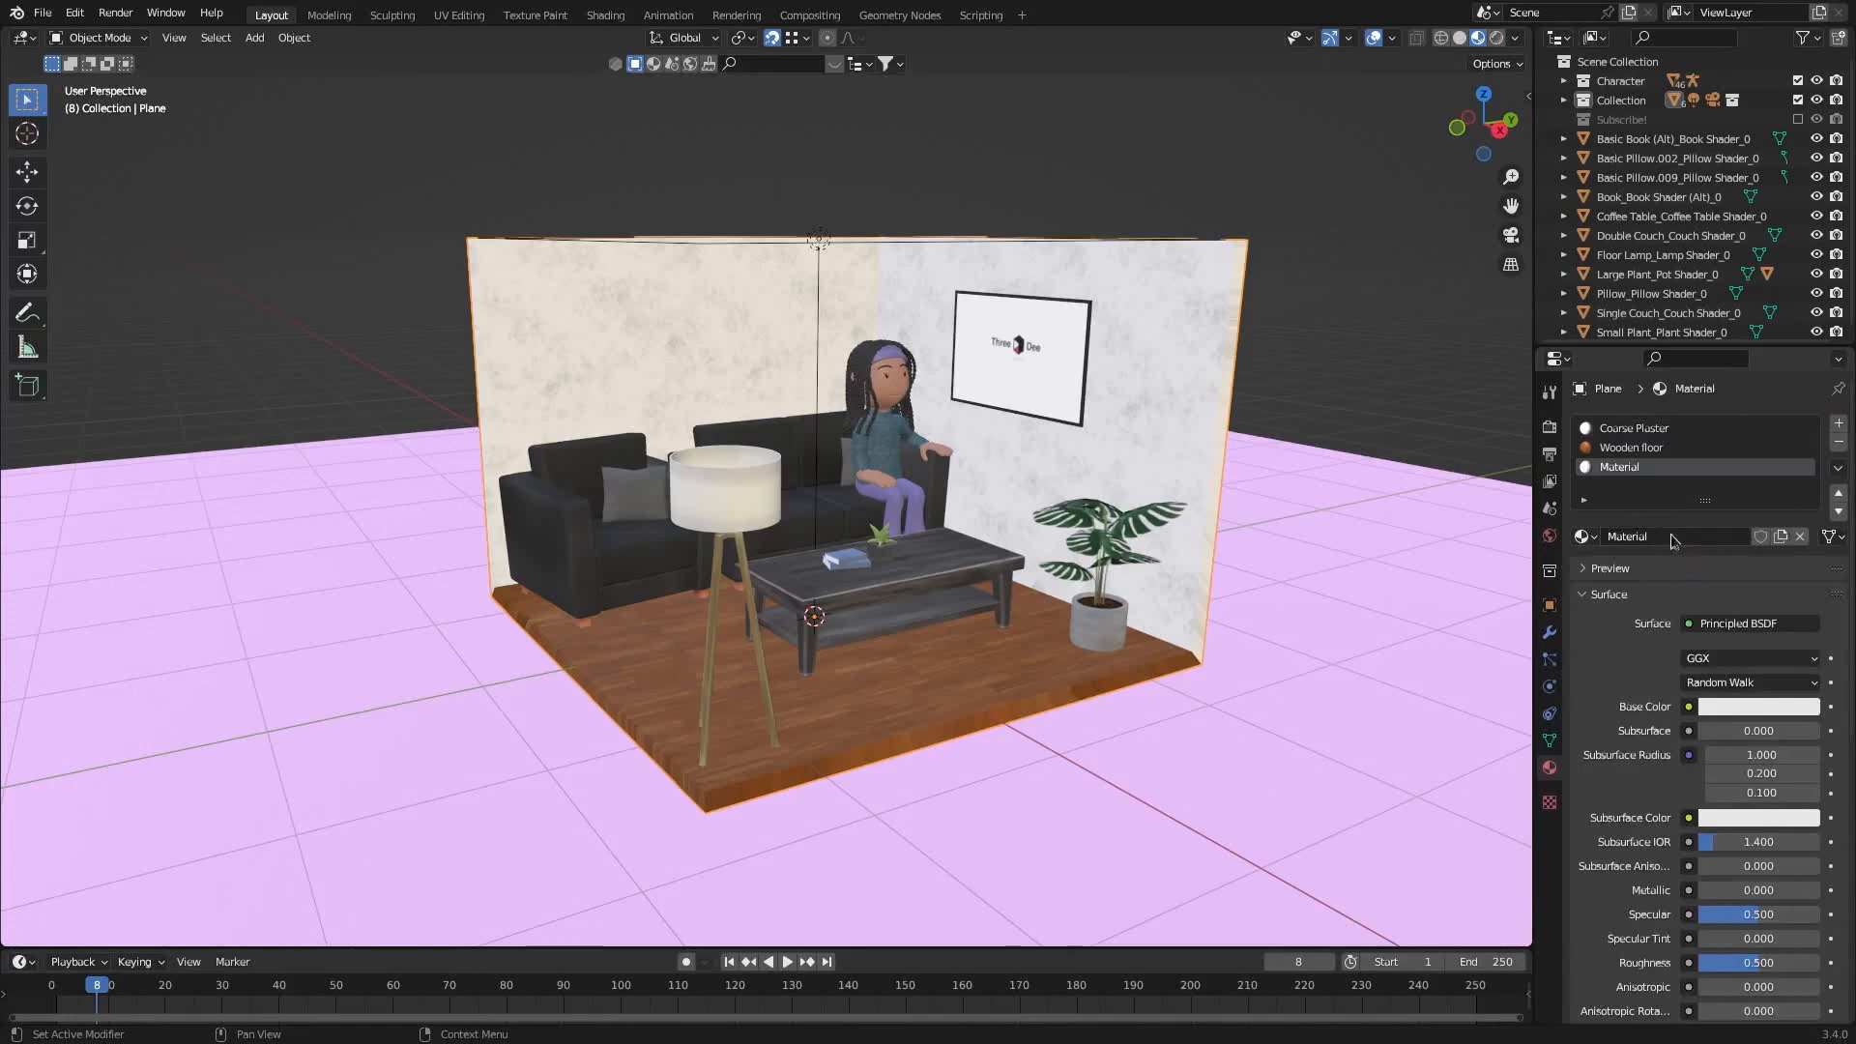
left_click(1550, 632)
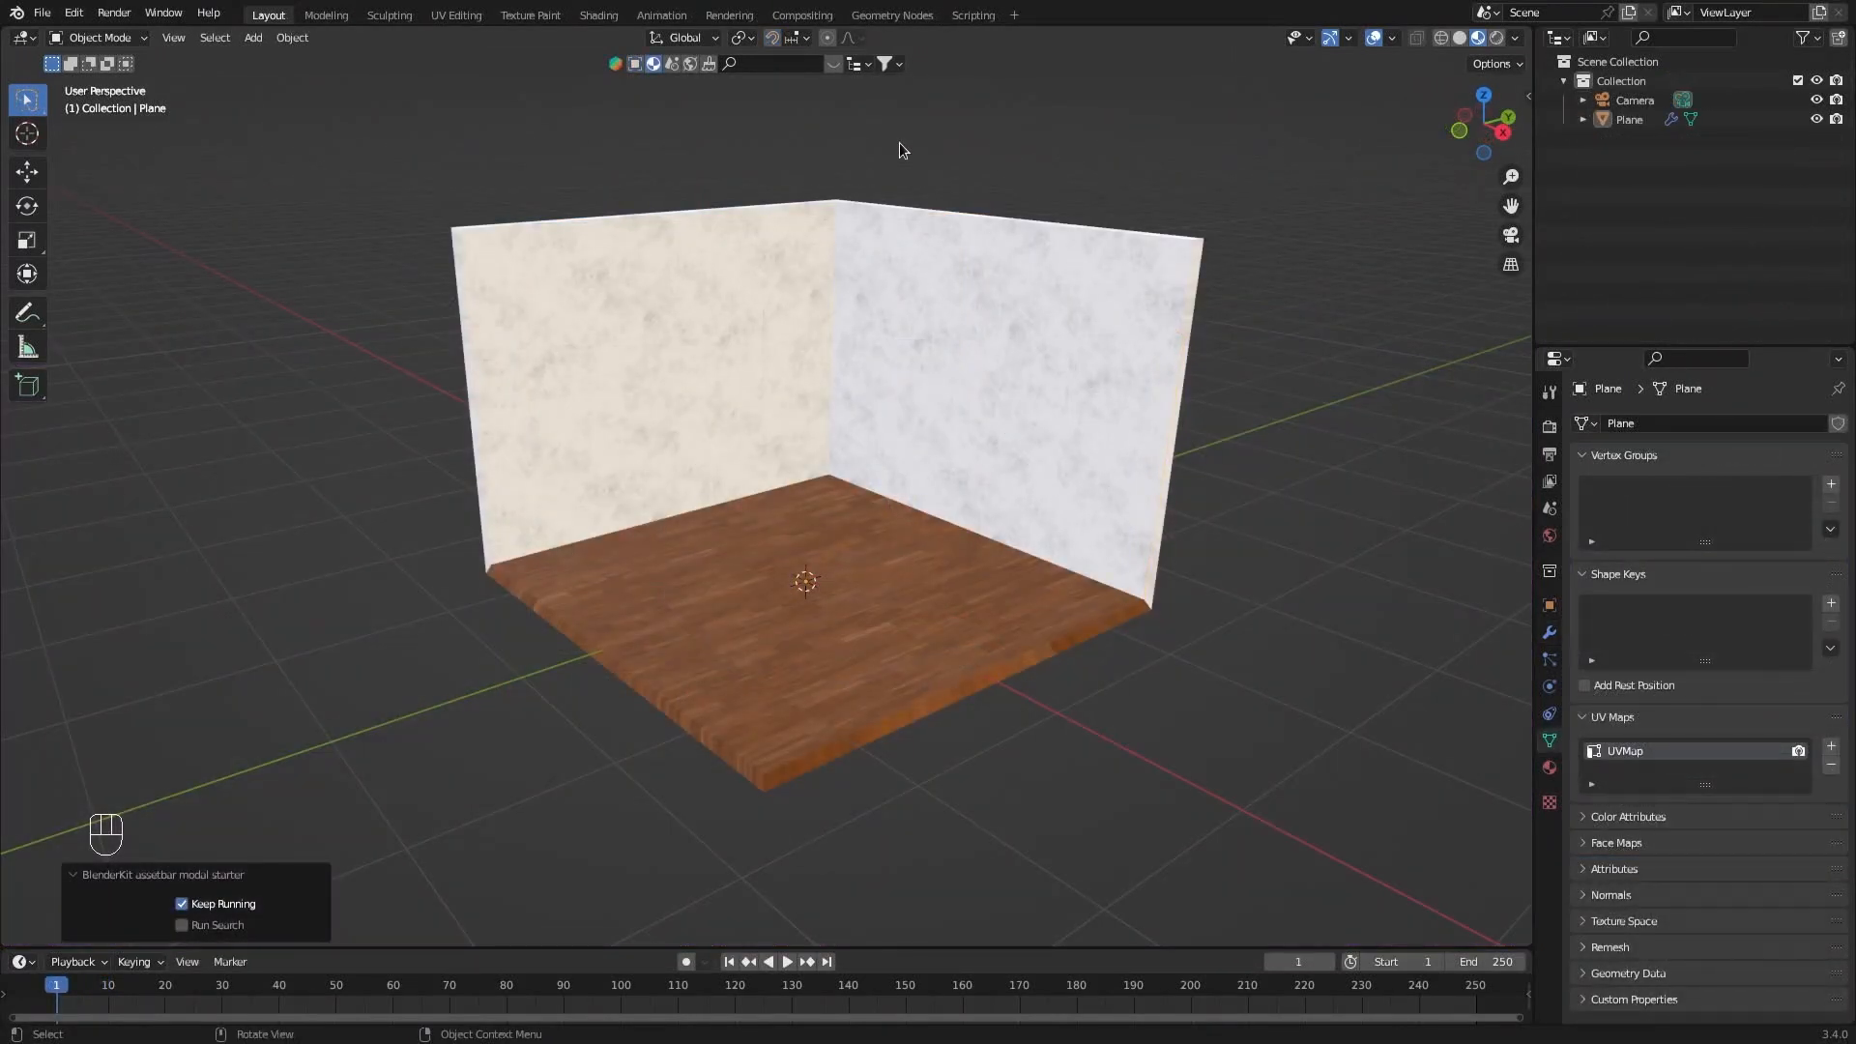
Search the BlenderKit models for "couch" with the Free first filter enabled.
left_click(635, 64)
left_click(896, 66)
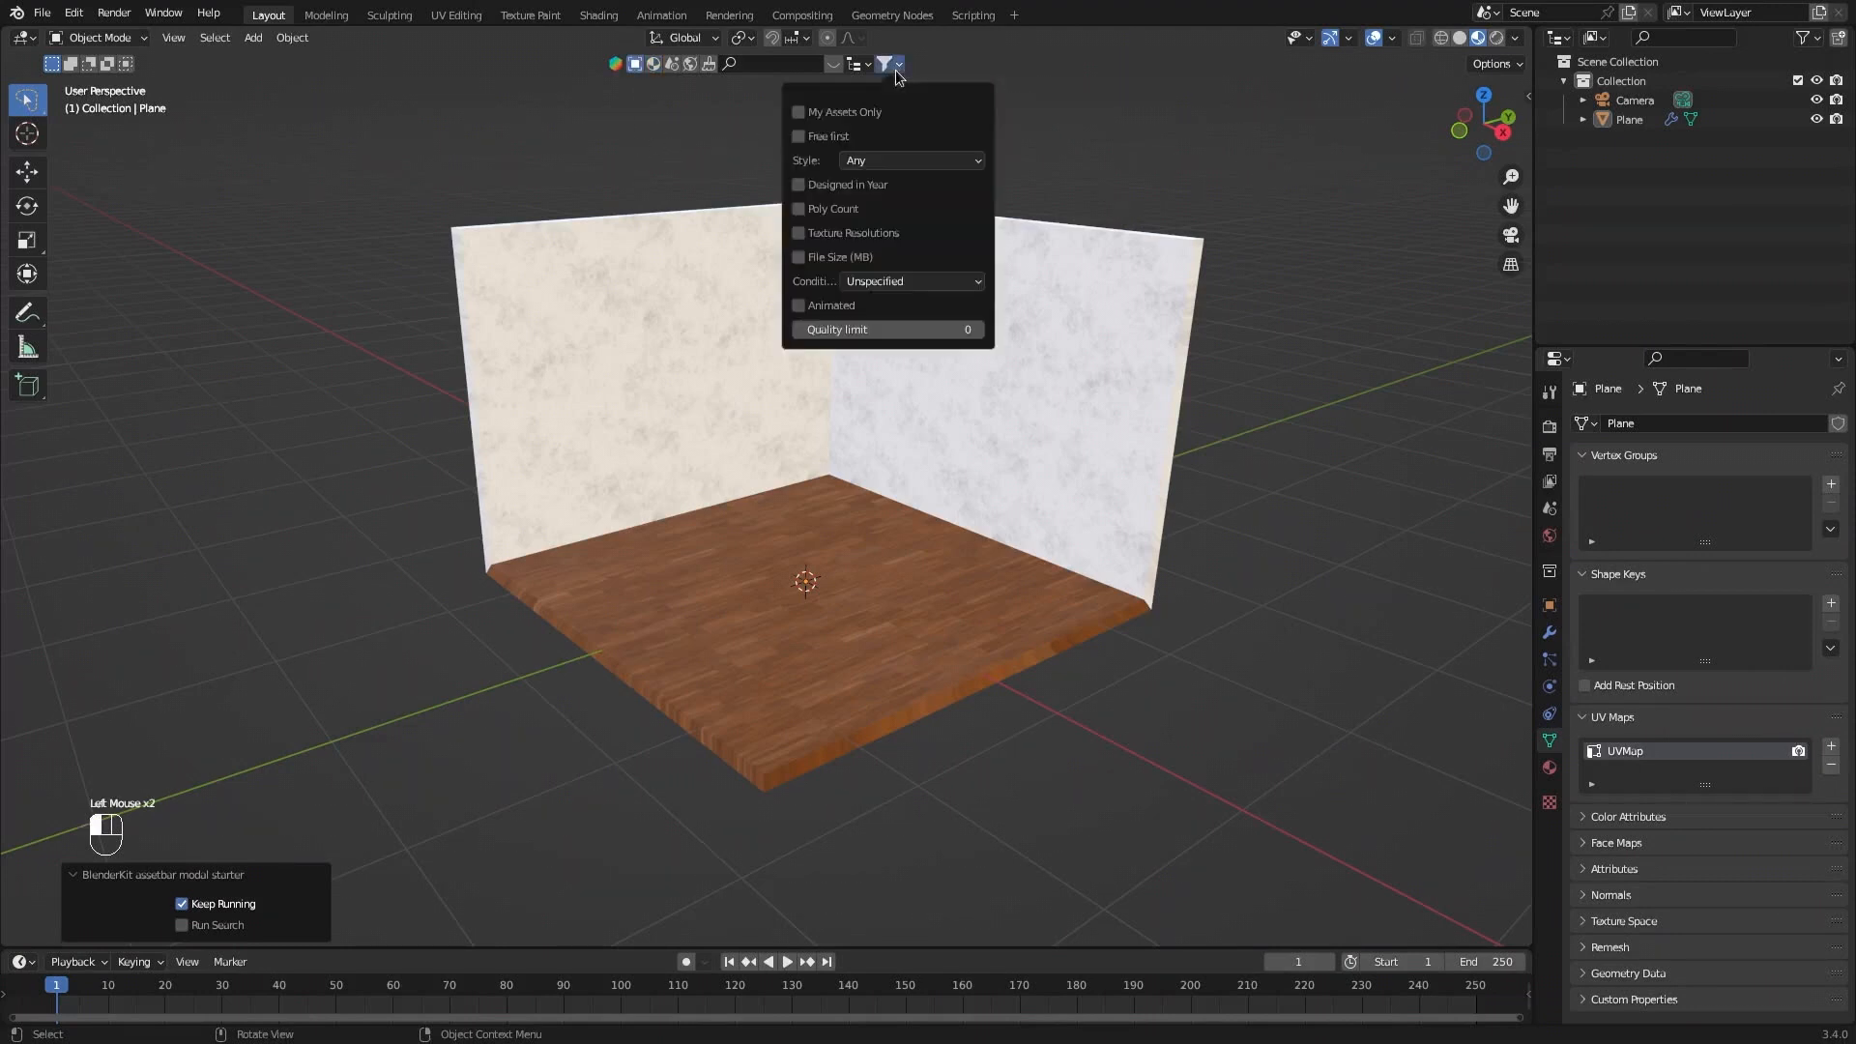
left_click(820, 138)
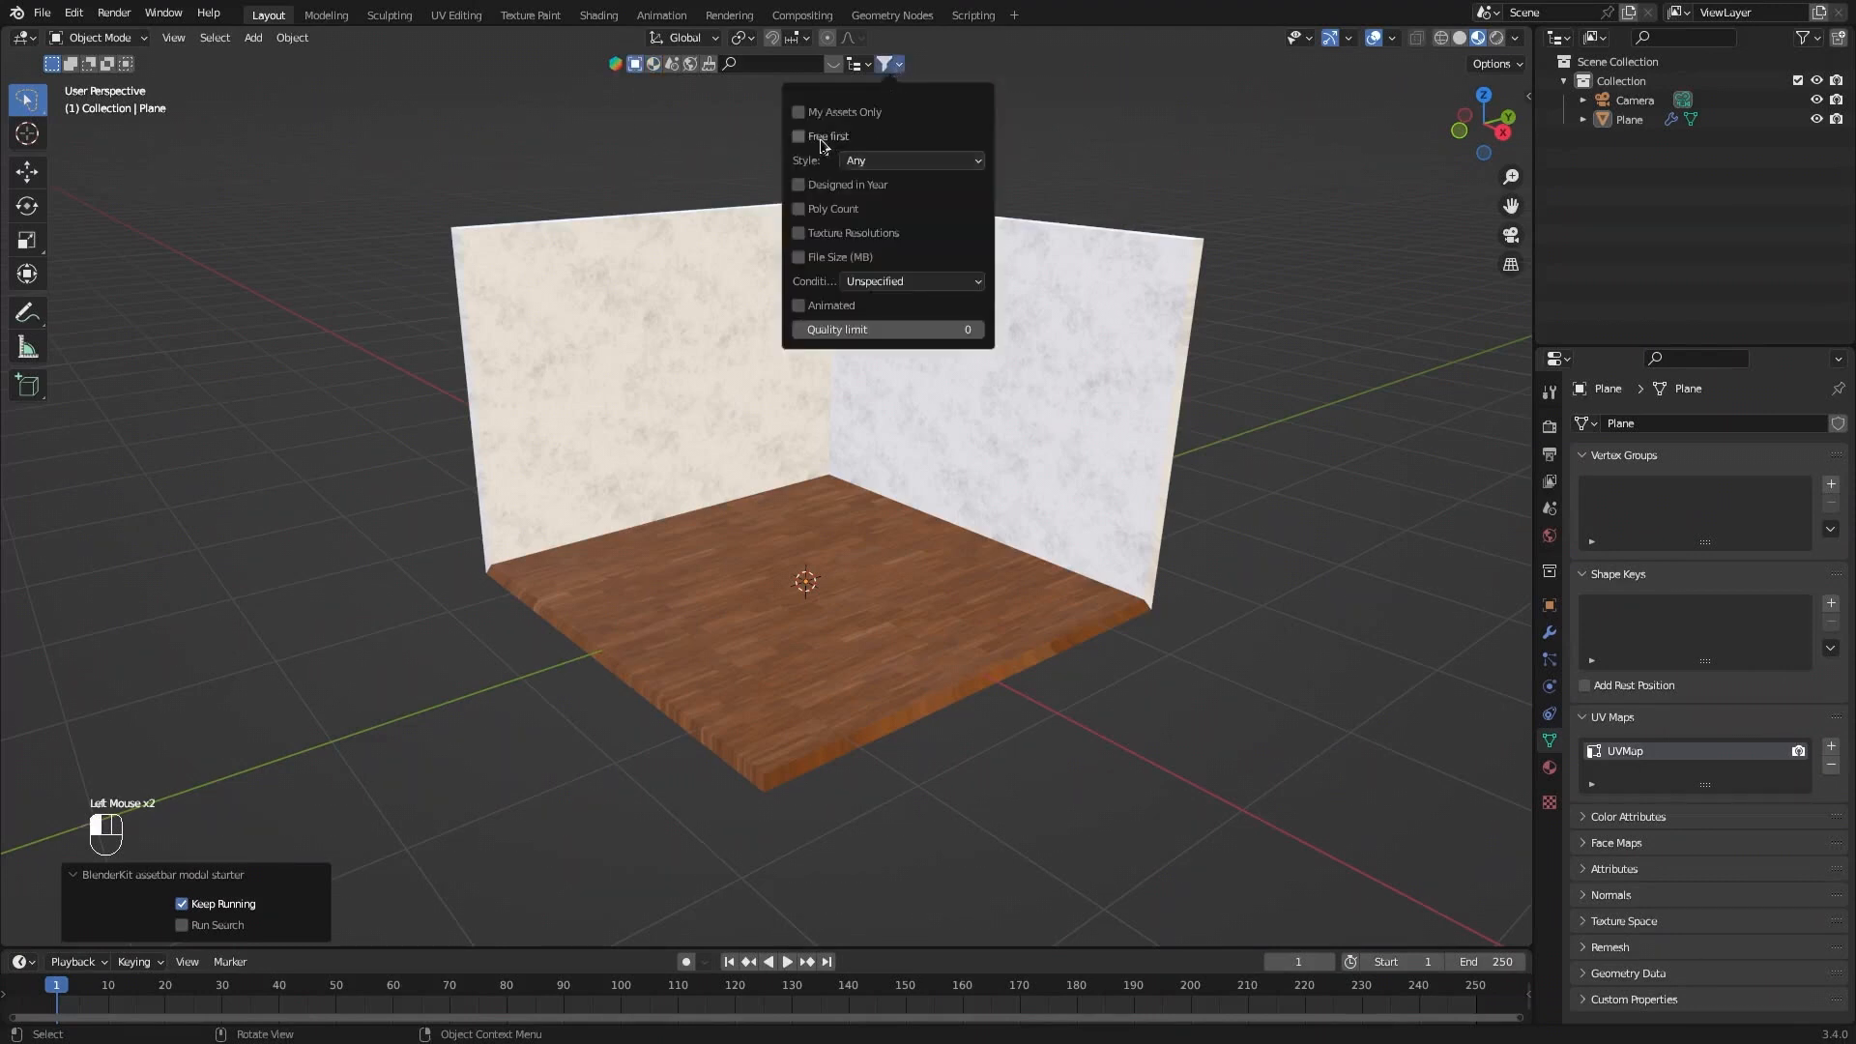
left_click(781, 64)
type("couch")
key("Return")
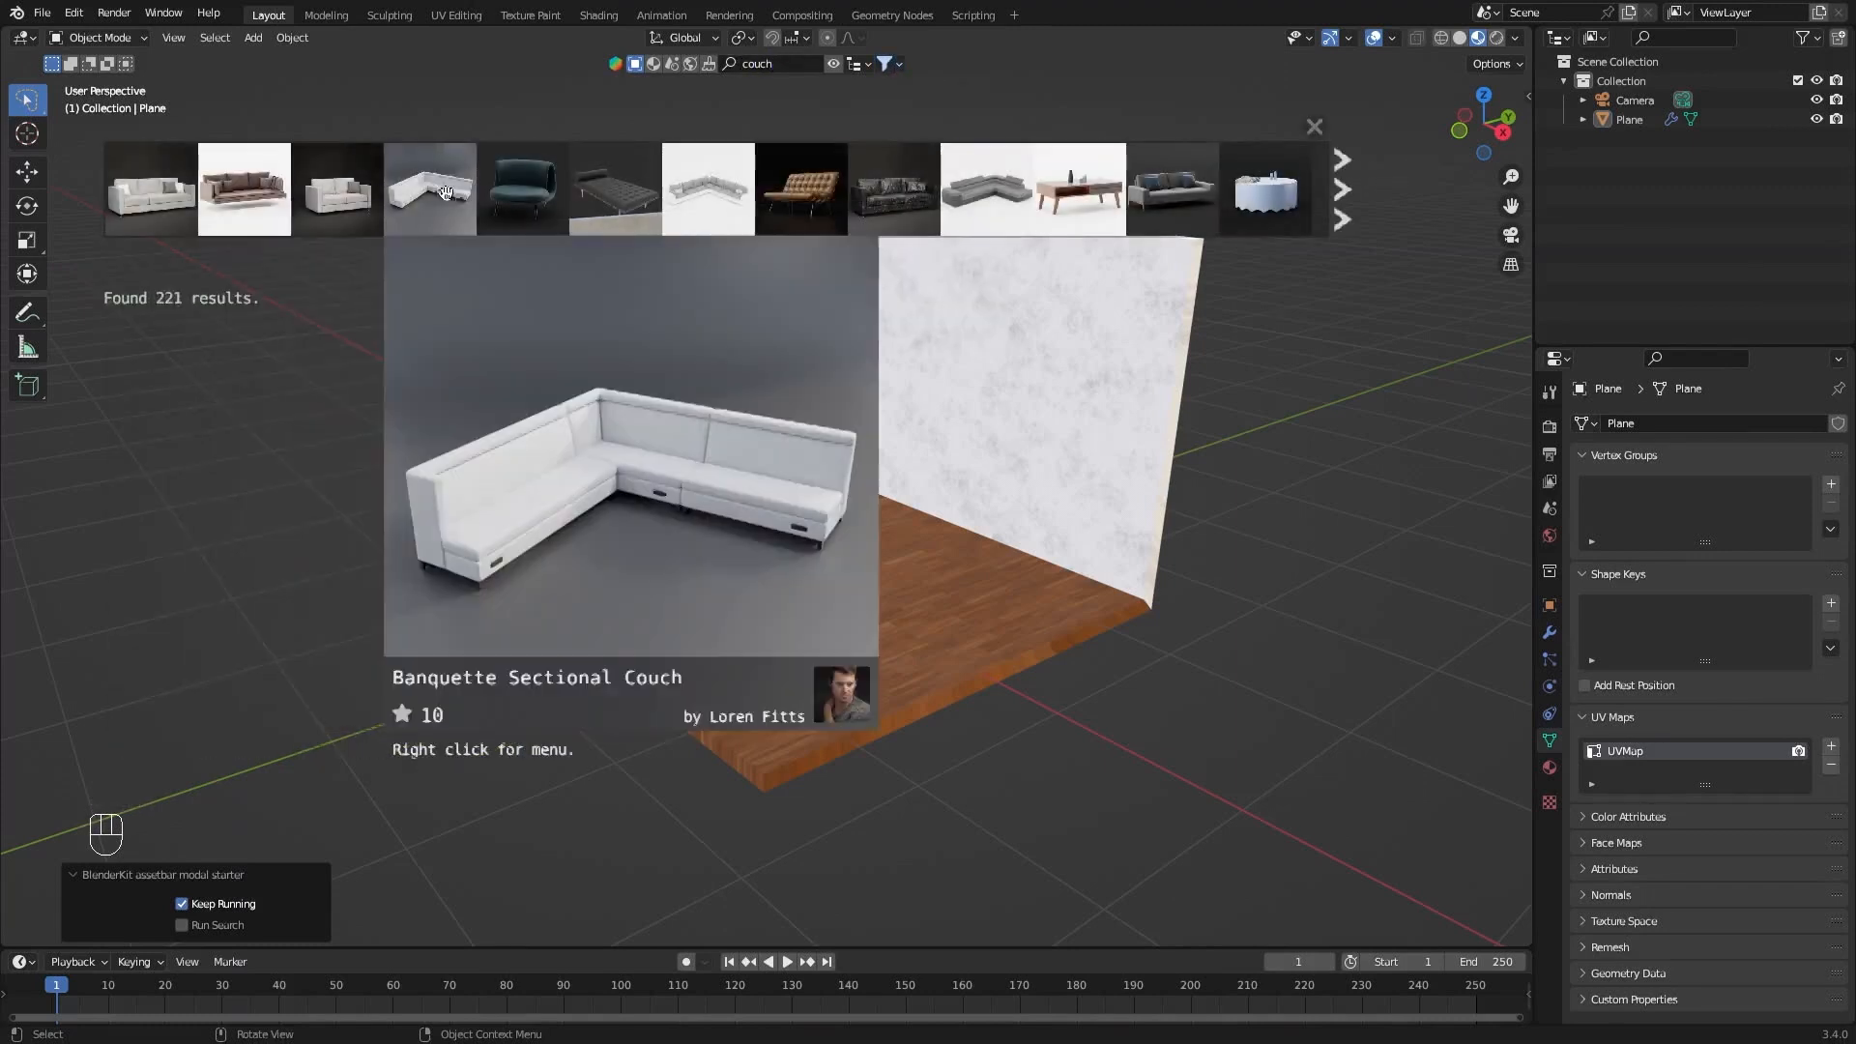
Place the Leather Sofa from the couch results on the wooden floor along the cream wall and inspect it.
scroll(892, 184, "down", 3)
scroll(892, 184, "down", 3)
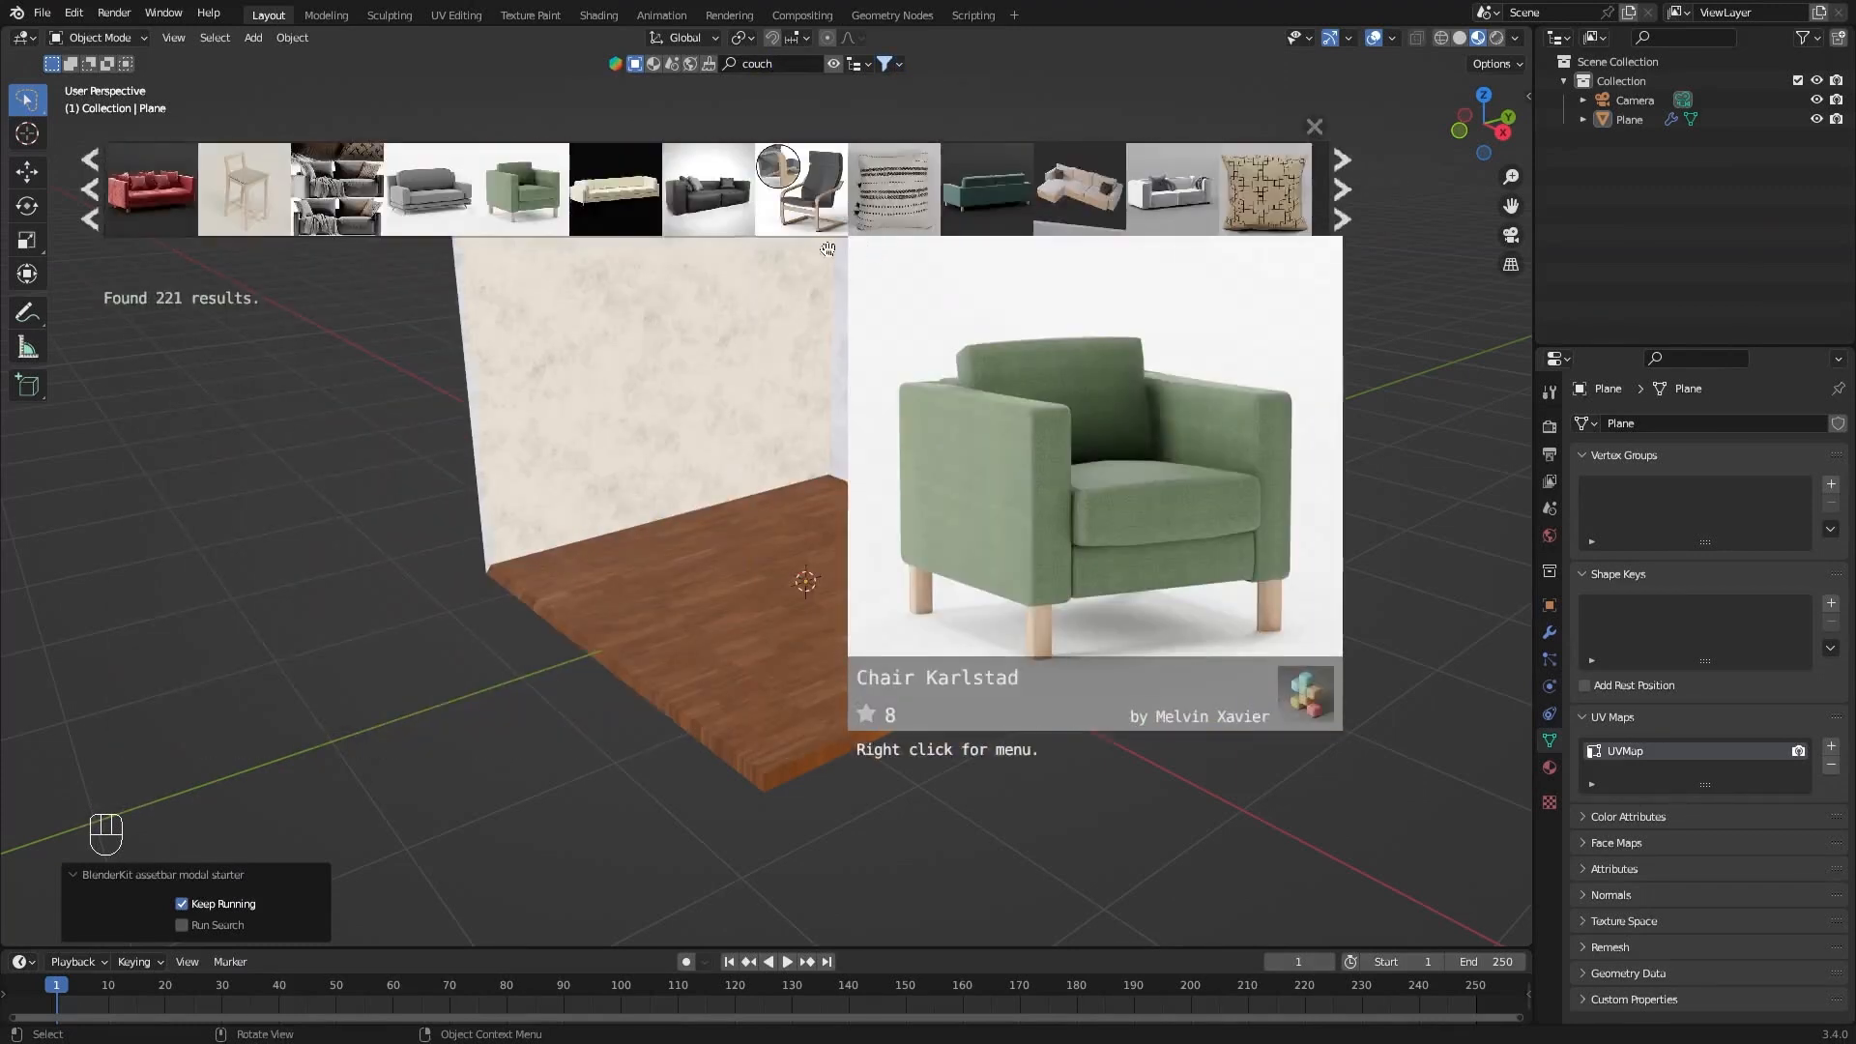
scroll(767, 353, "up", 3)
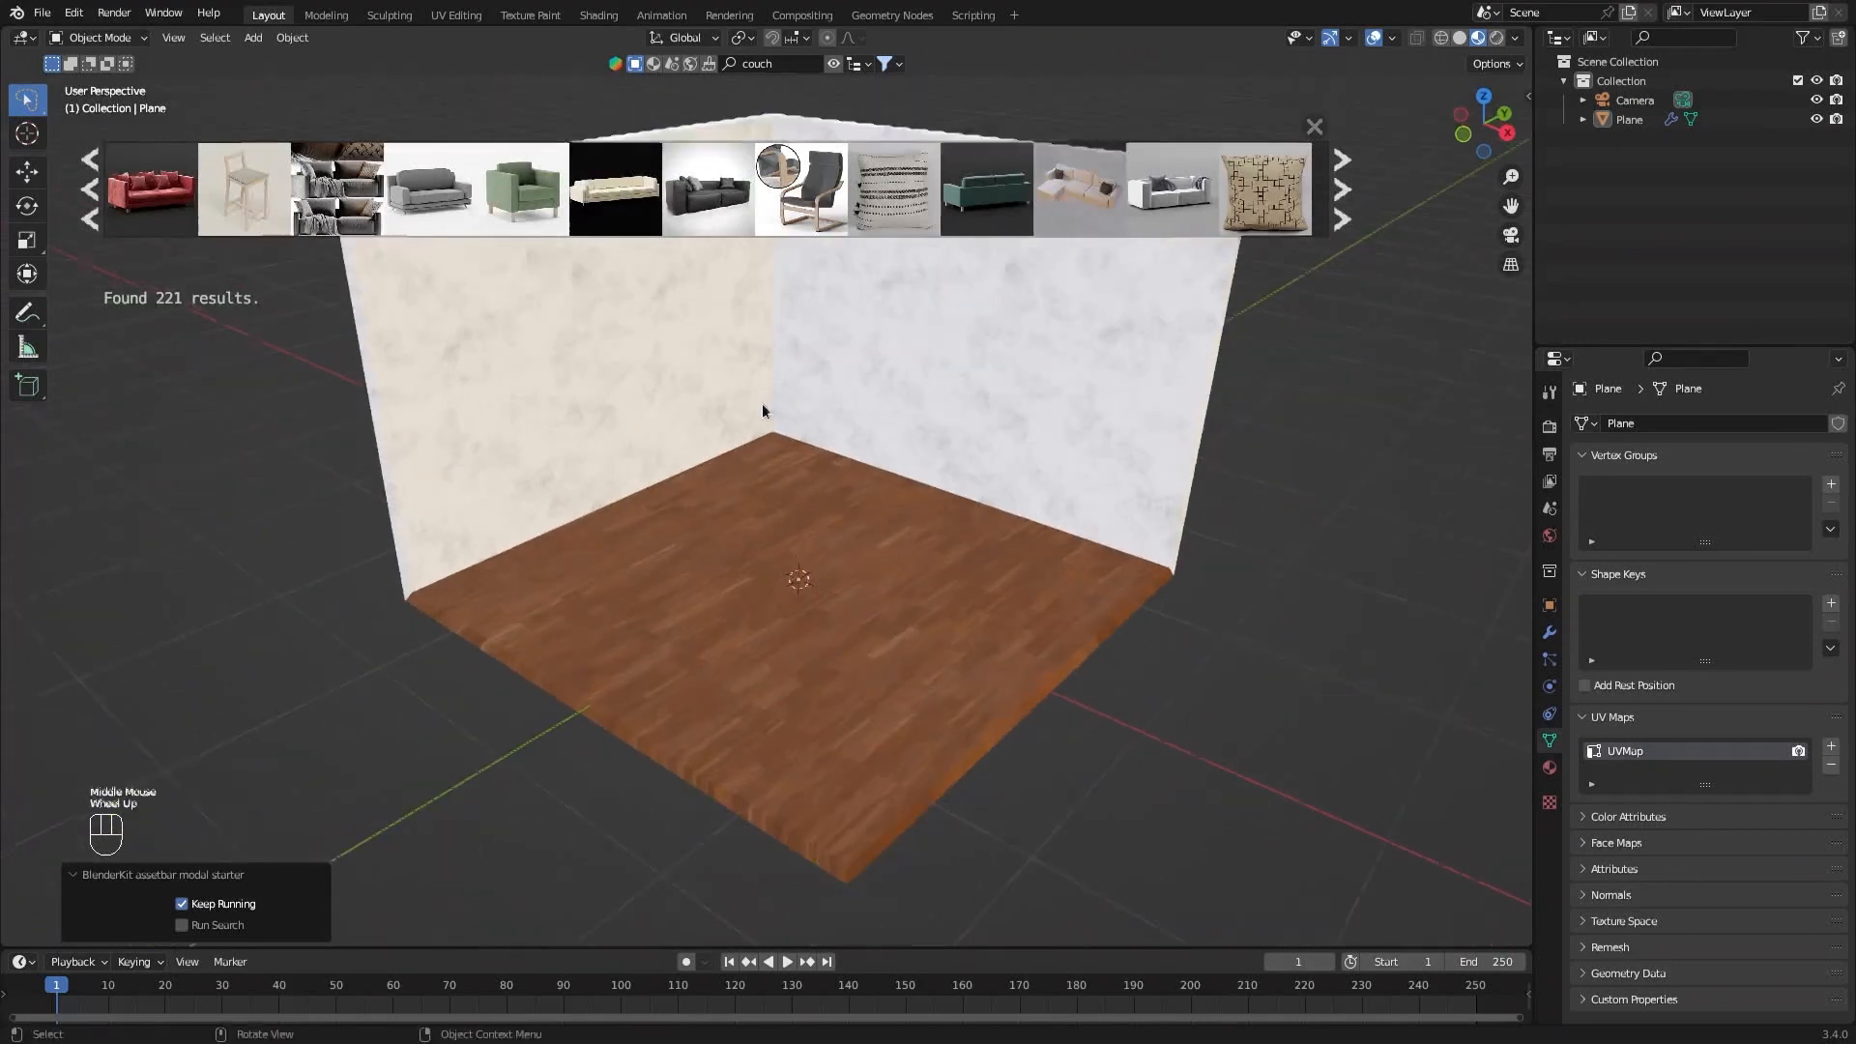
mouse_move(713, 215)
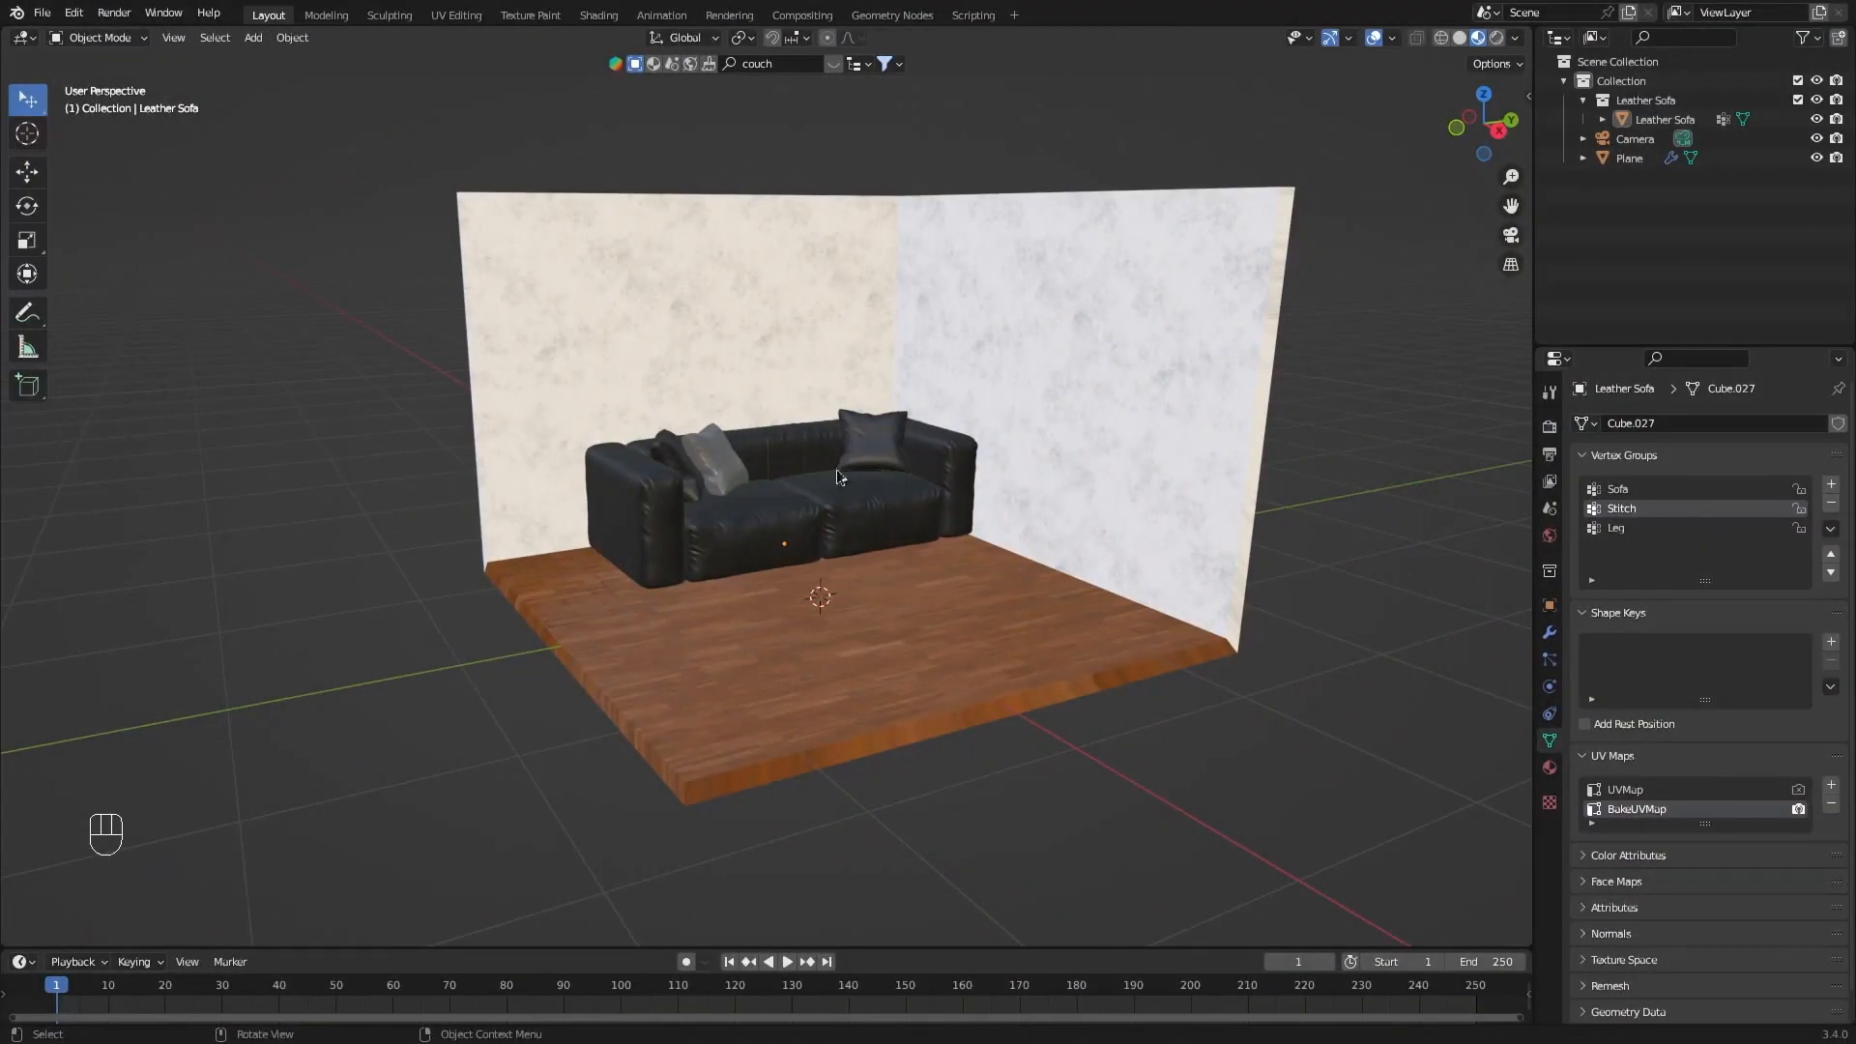
scroll(839, 477, "up", 3)
mouse_move(726, 489)
middle_mouse_down()
mouse_move(787, 518)
mouse_move(738, 495)
middle_mouse_up()
scroll(787, 518, "down", 1)
scroll(775, 492, "down", 2)
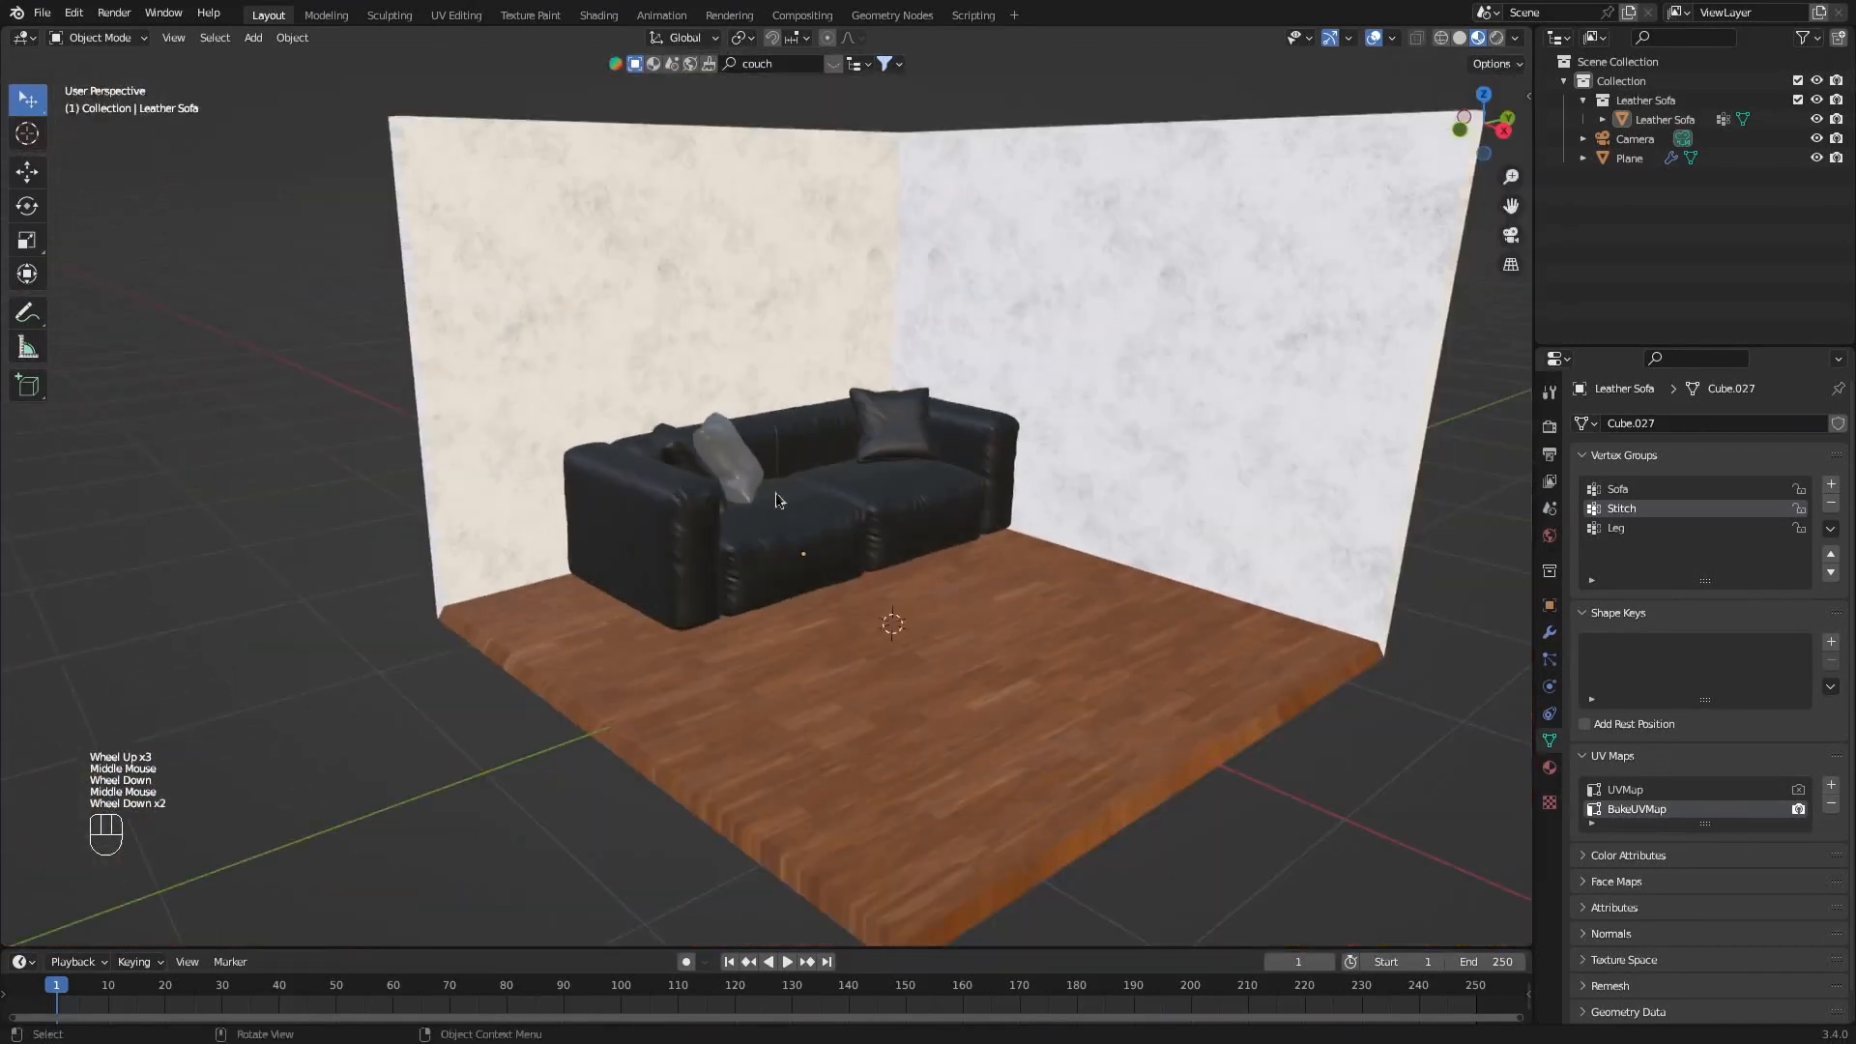
mouse_move(923, 490)
middle_mouse_down()
mouse_move(893, 495)
mouse_move(923, 521)
mouse_move(897, 506)
middle_mouse_up()
scroll(924, 520, "down", 1)
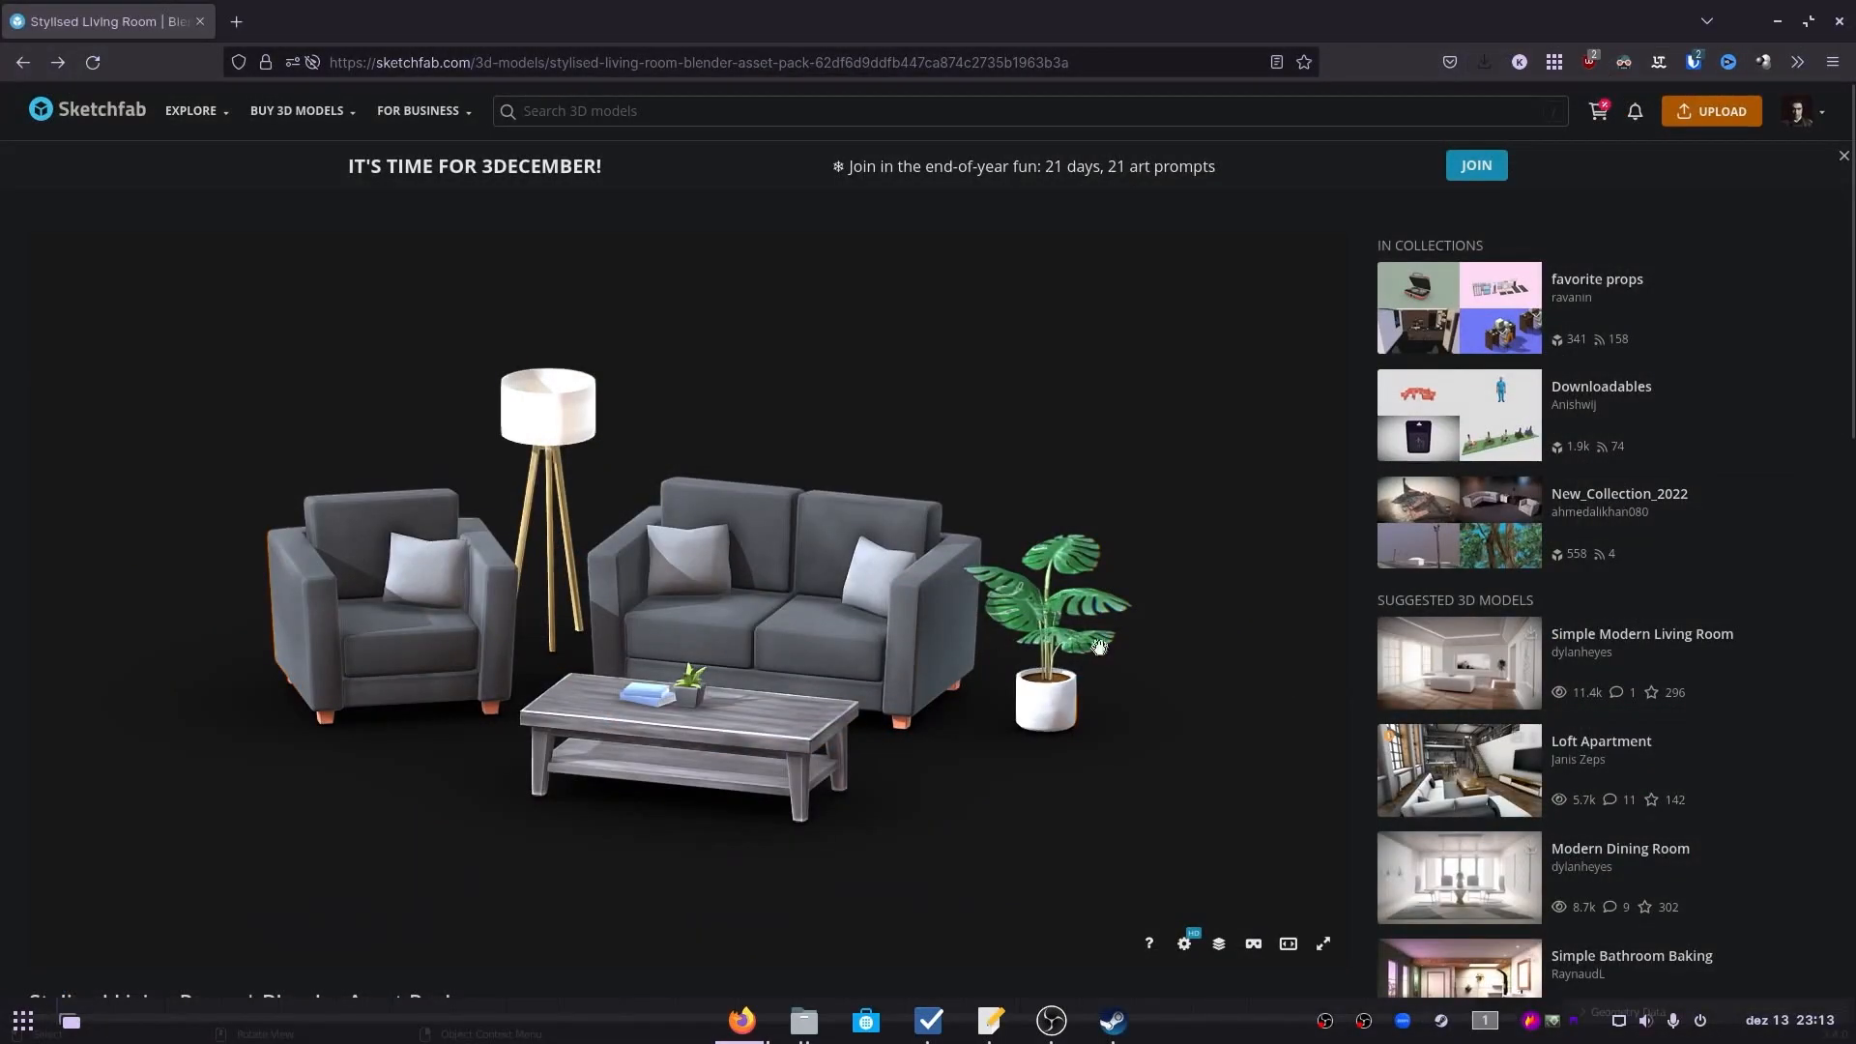
In the web browser, examine the Stylised Living Room asset pack on Sketchfab, including its 3D preview, author and description.
mouse_move(1100, 647)
left_mouse_down()
mouse_move(851, 677)
mouse_move(618, 498)
mouse_move(740, 623)
mouse_move(708, 647)
left_mouse_up()
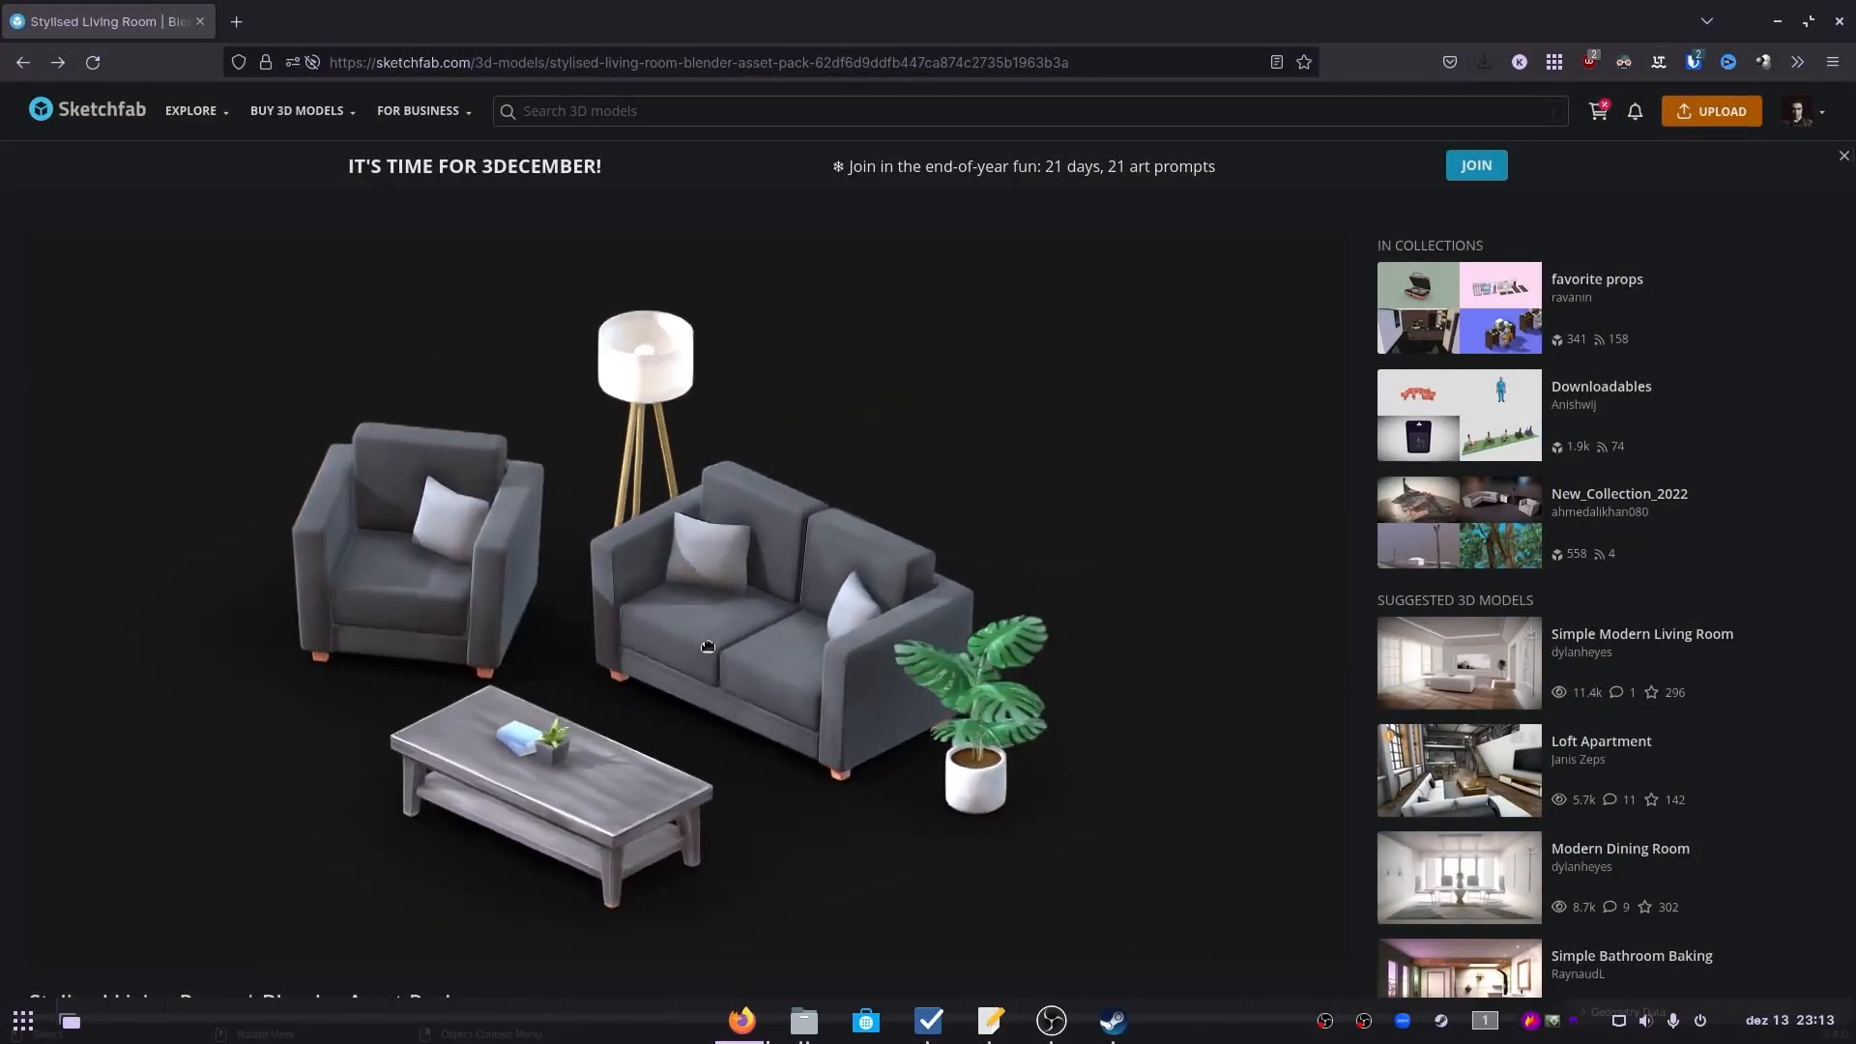
scroll(36, 855, "down", 3)
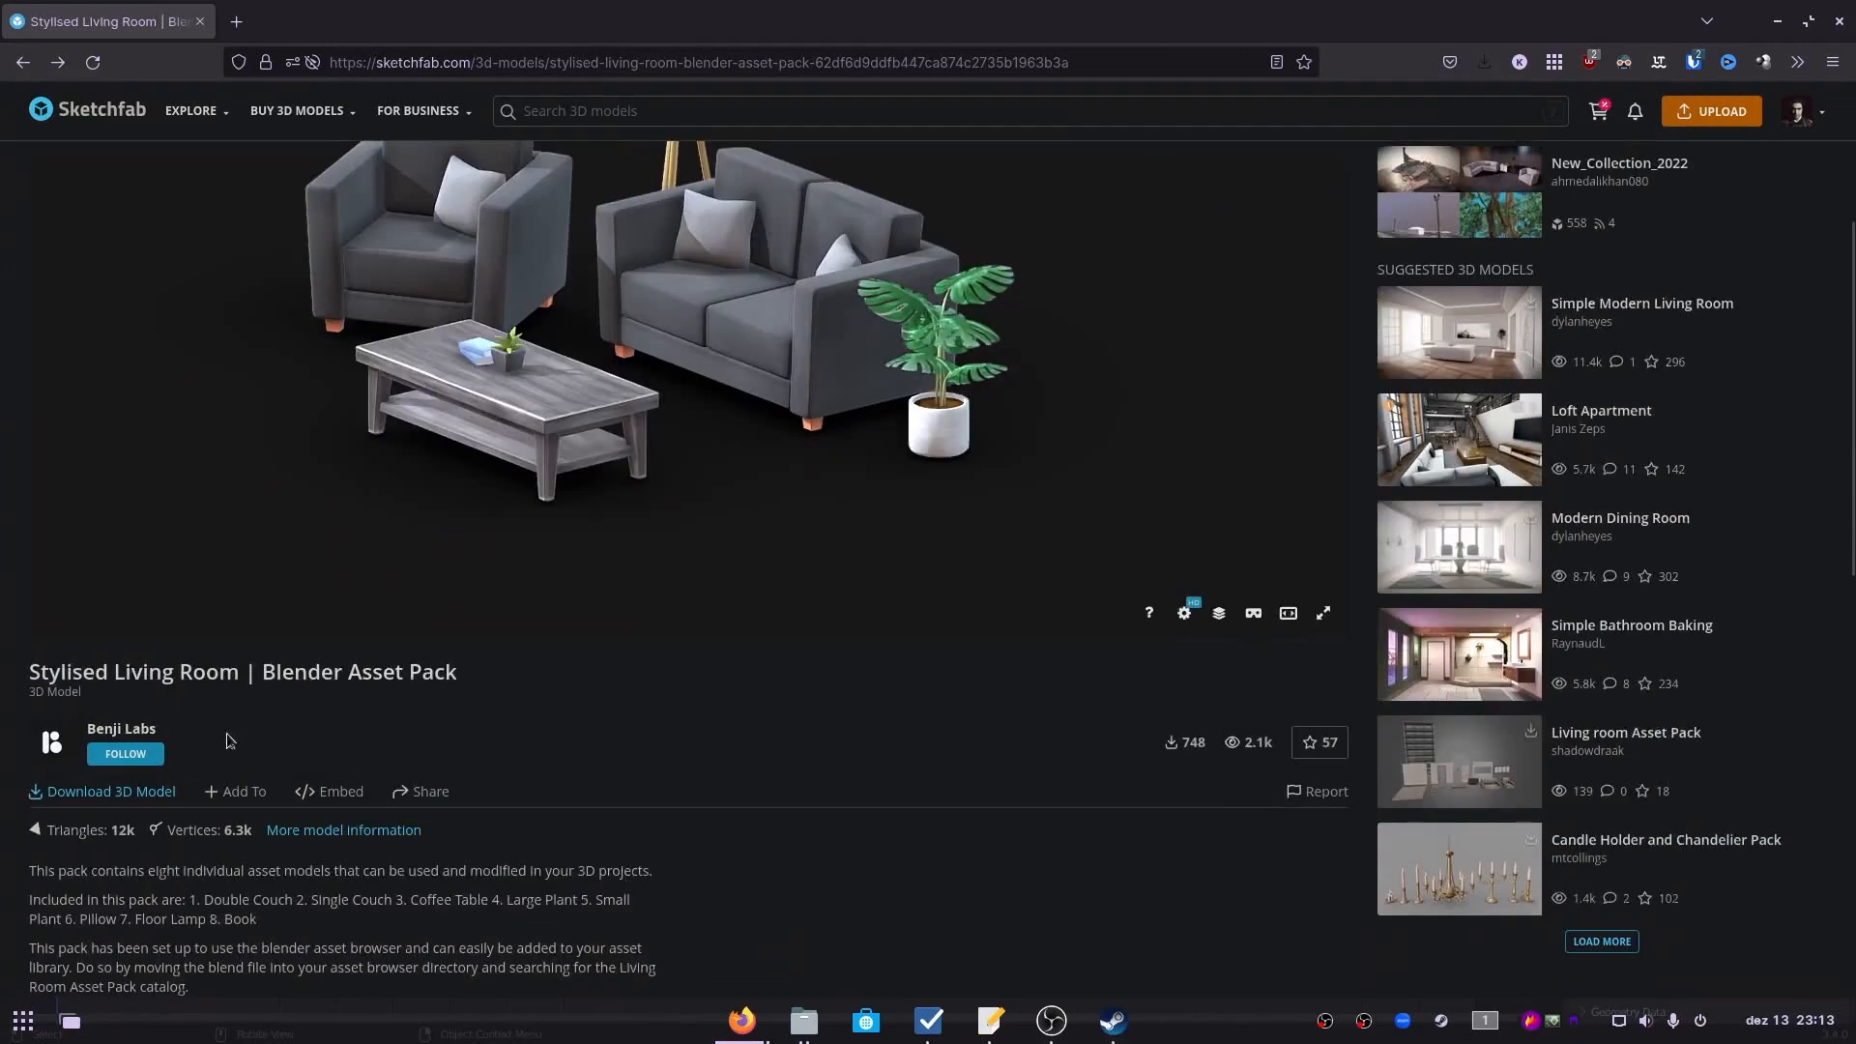
left_click_drag(229, 740, 87, 725)
scroll(1371, 679, "up", 3)
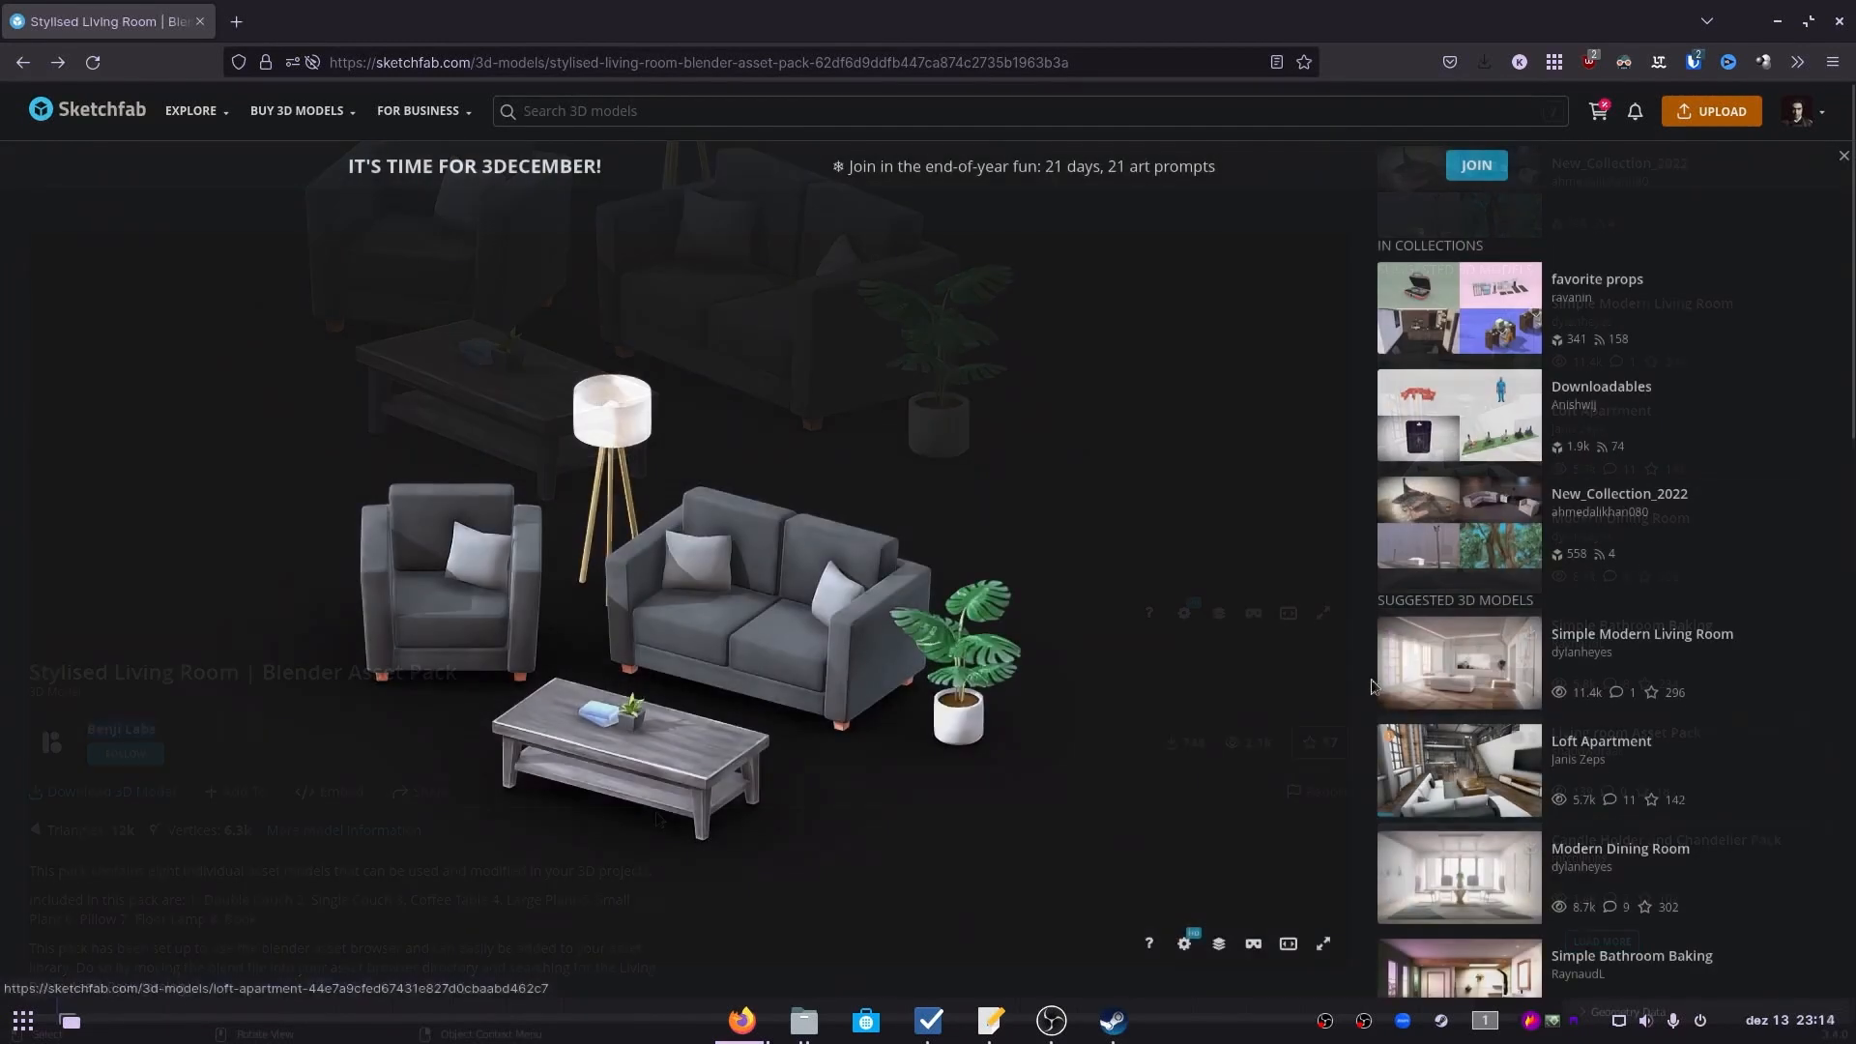
scroll(1360, 669, "down", 2)
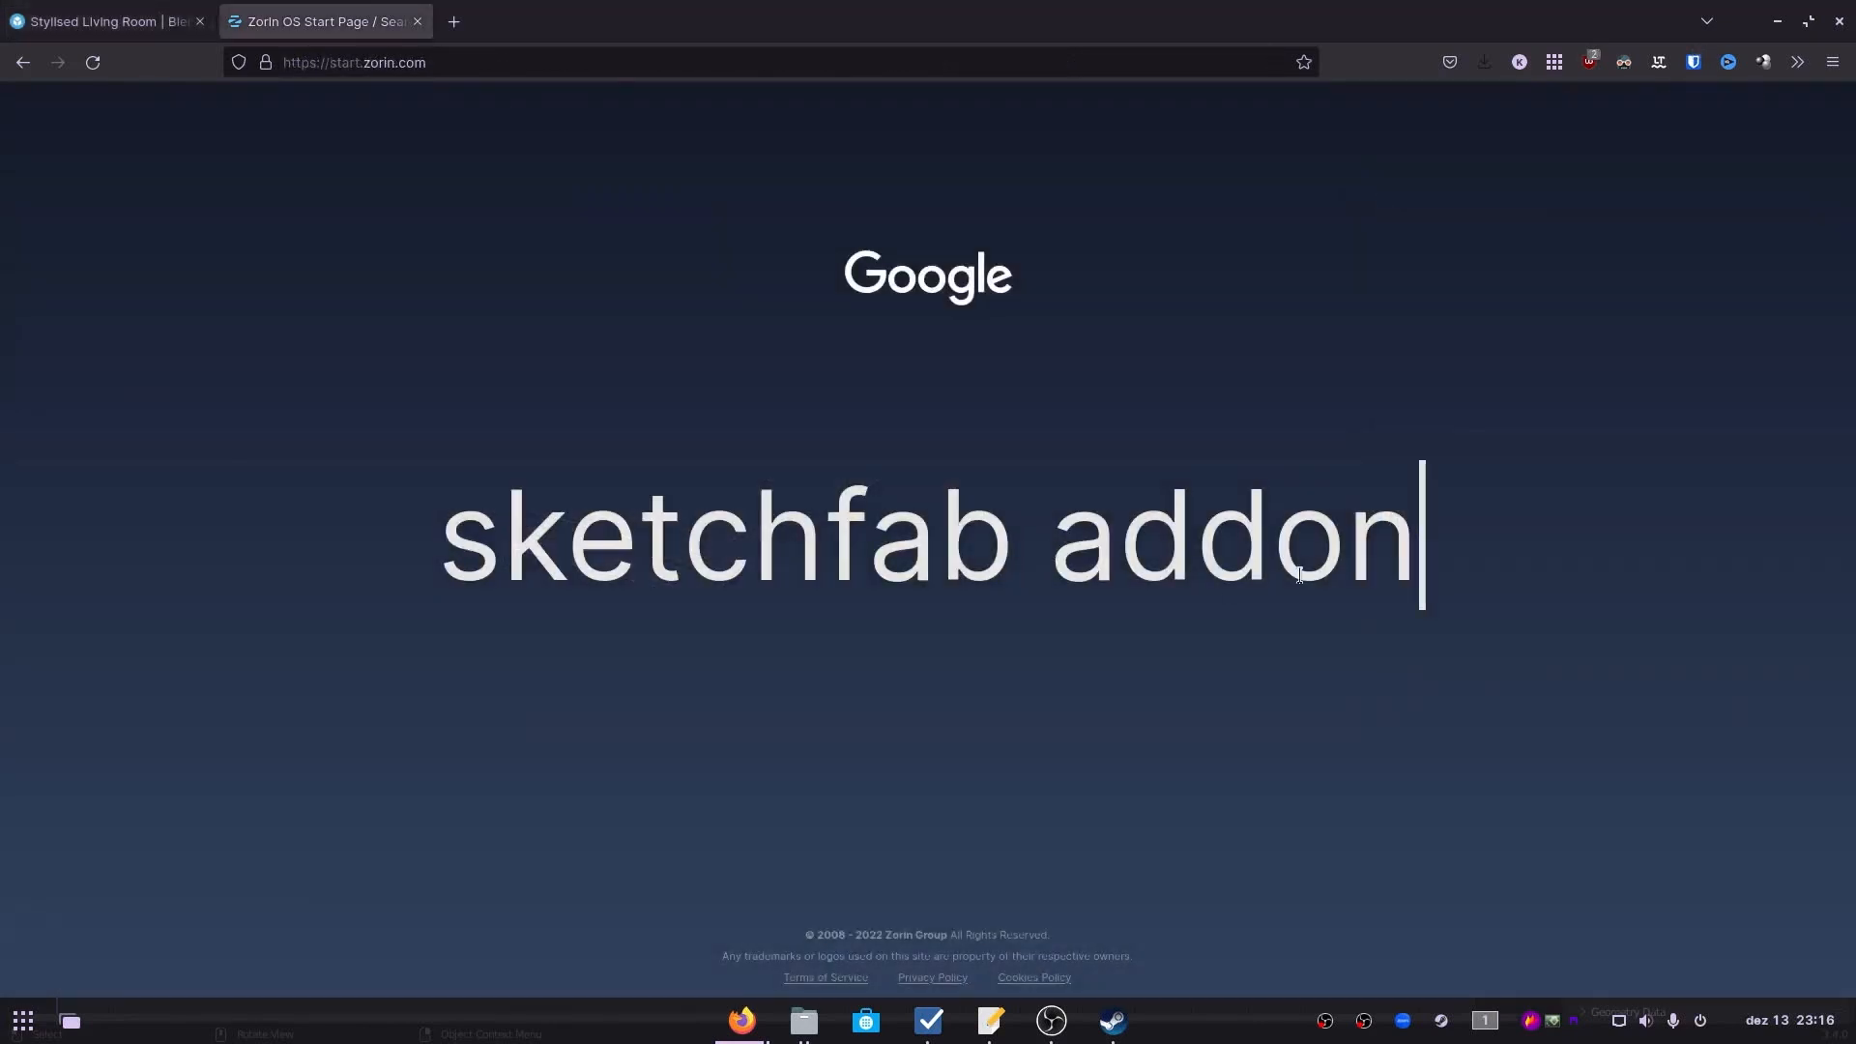
Search Google for "sketchfab addon" and open the sketchfab/blender-plugin GitHub repository in a new tab.
key("Return")
middle_click(445, 344)
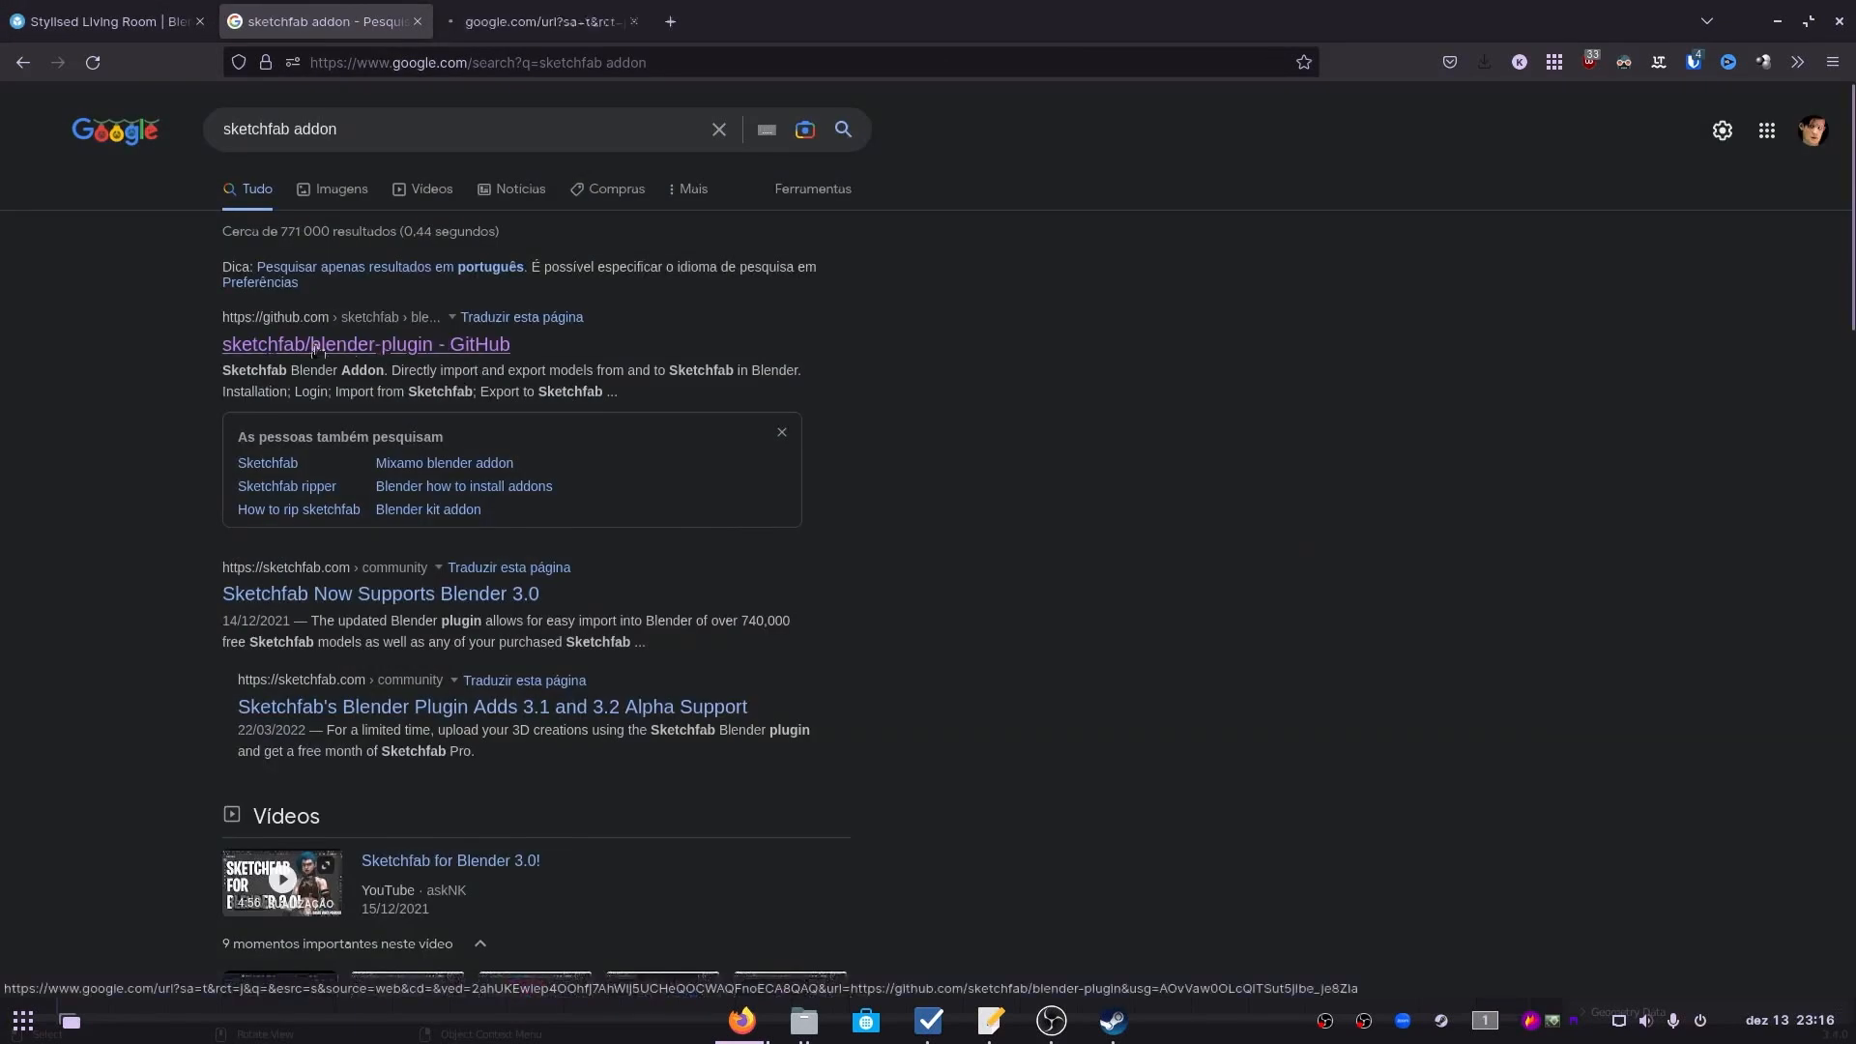
left_click(544, 23)
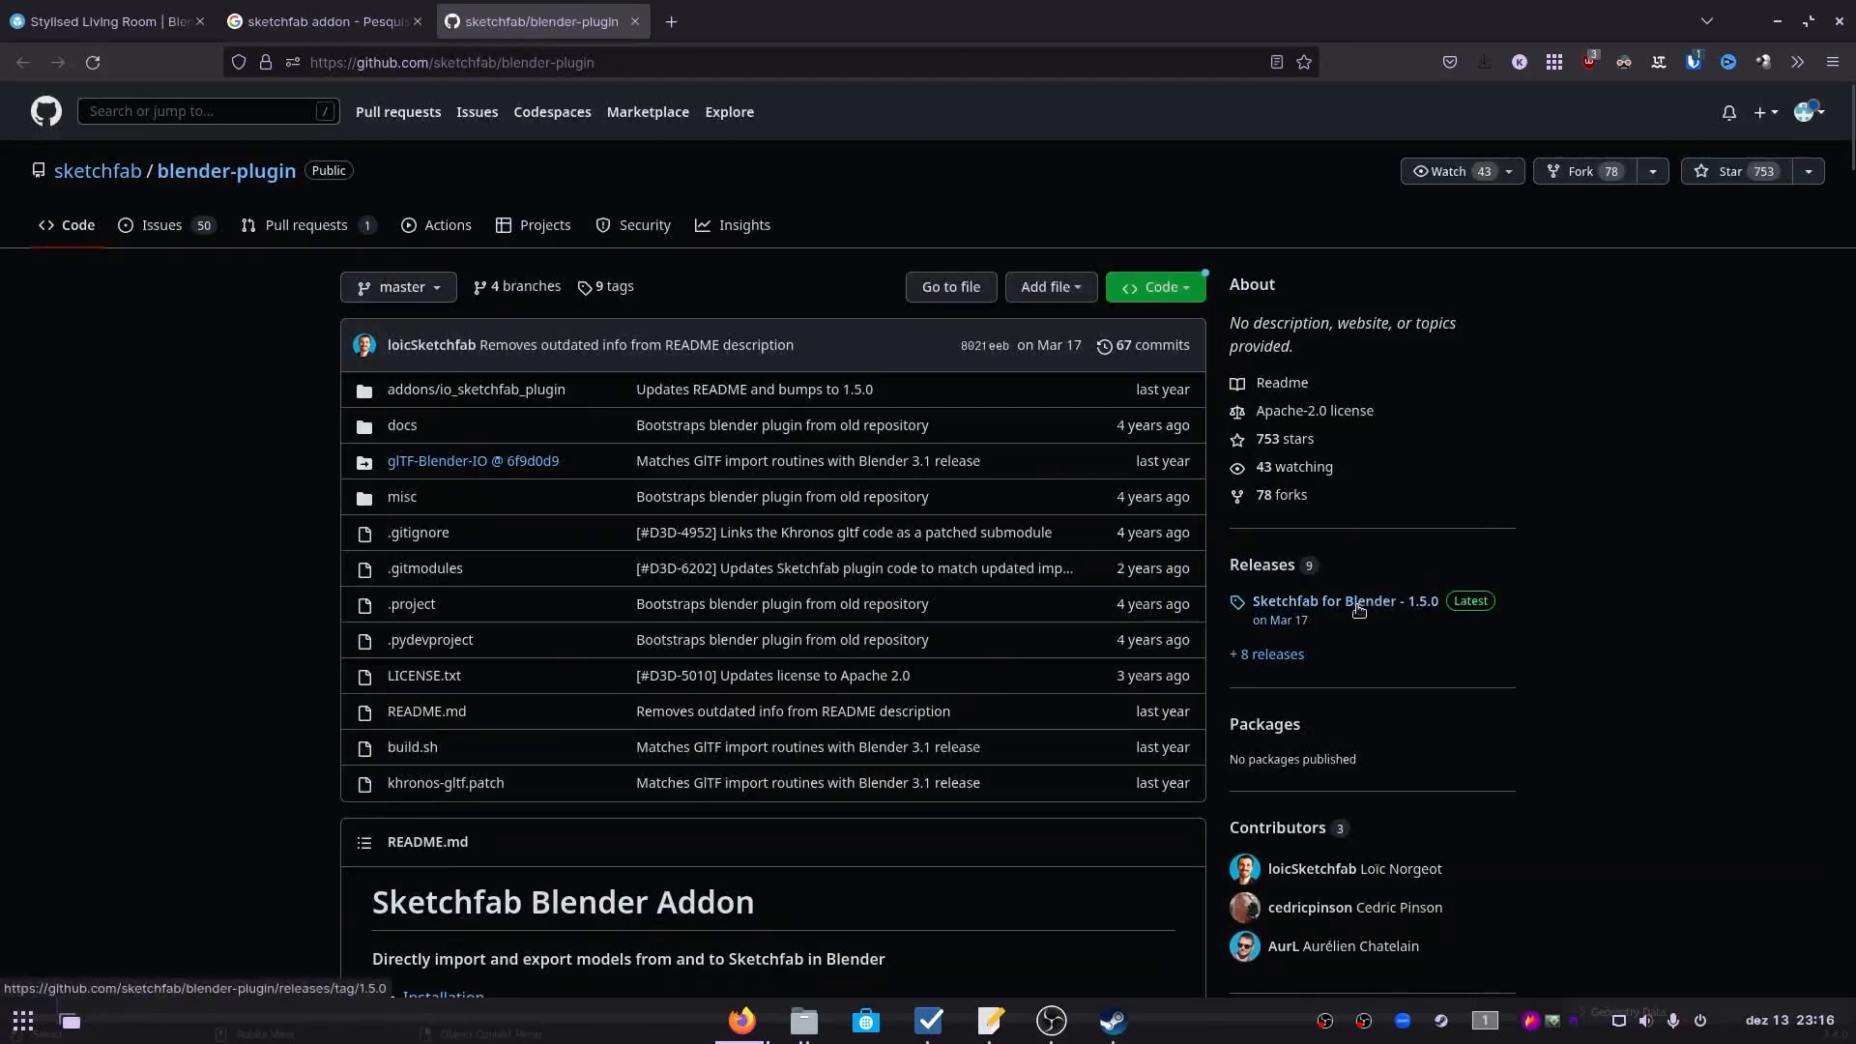
Open the Sketchfab for Blender 1.5.0 release, then switch to Blender and install and enable the sketchfab-plugin-1-5-0.zip add-on.
left_click(1356, 603)
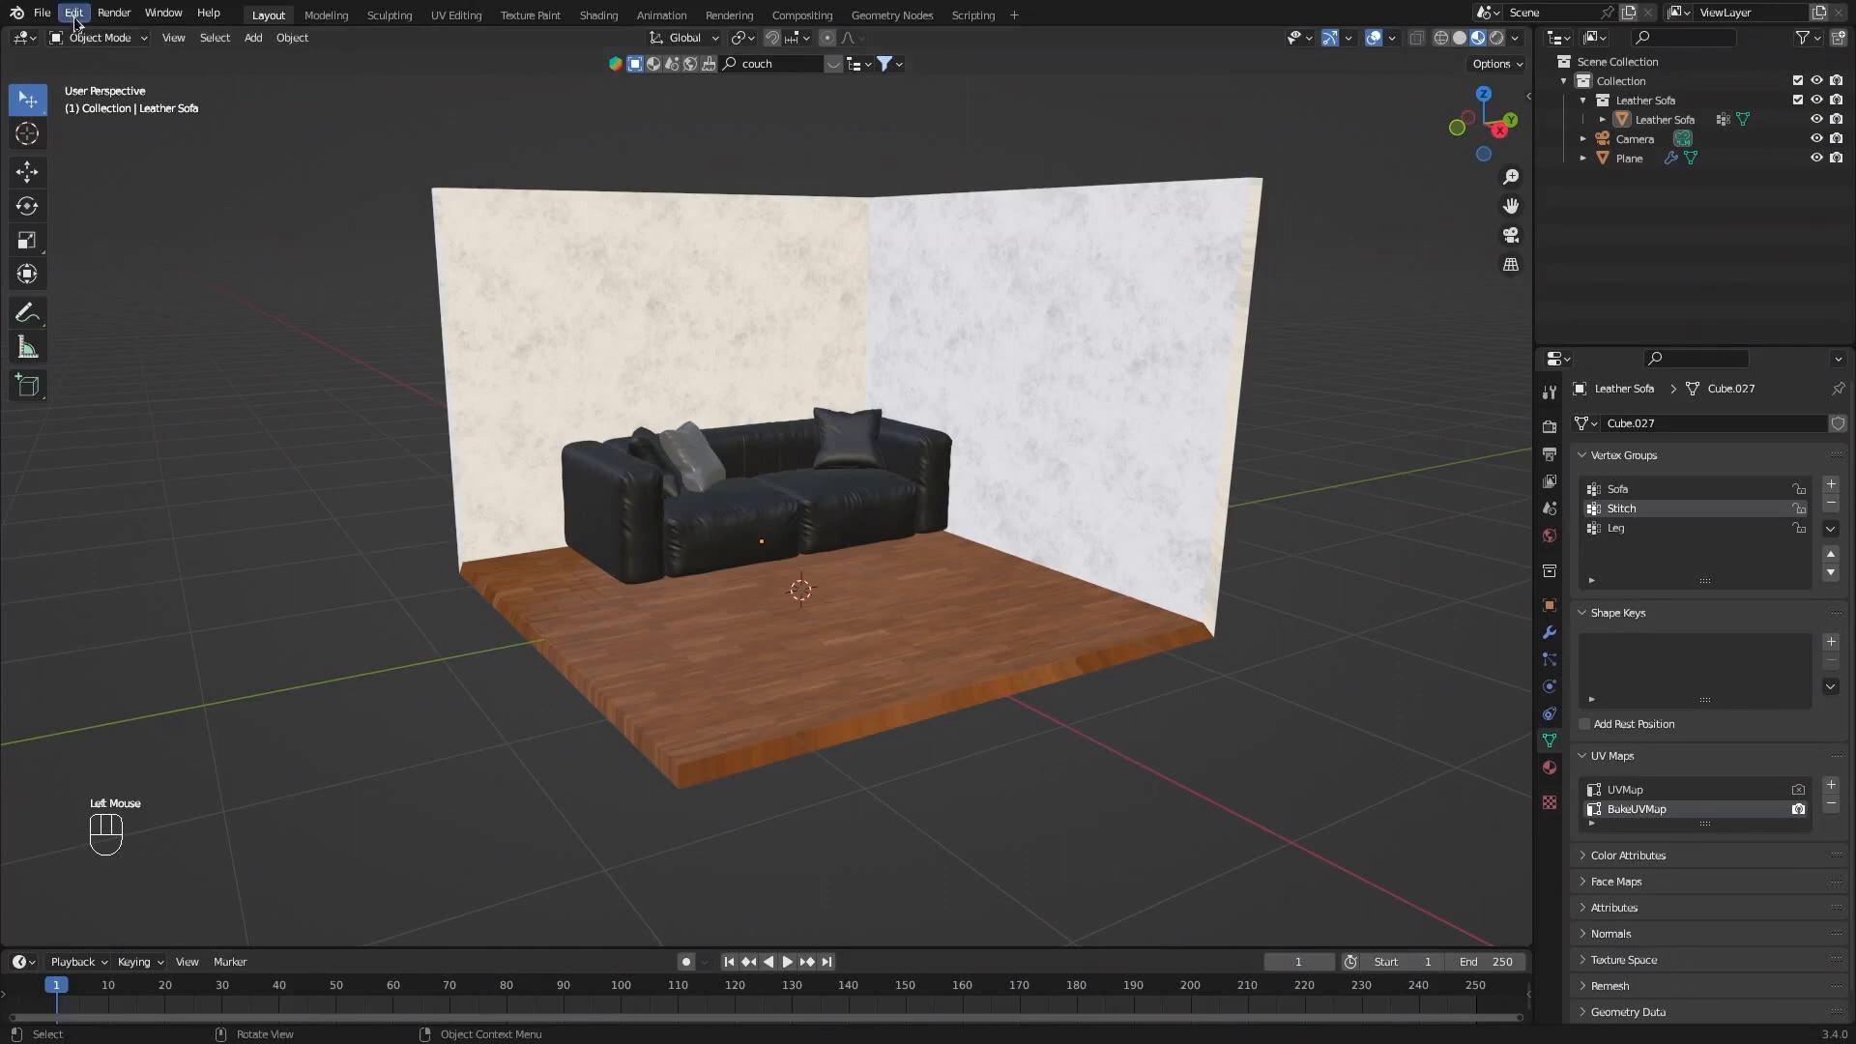
left_click(75, 13)
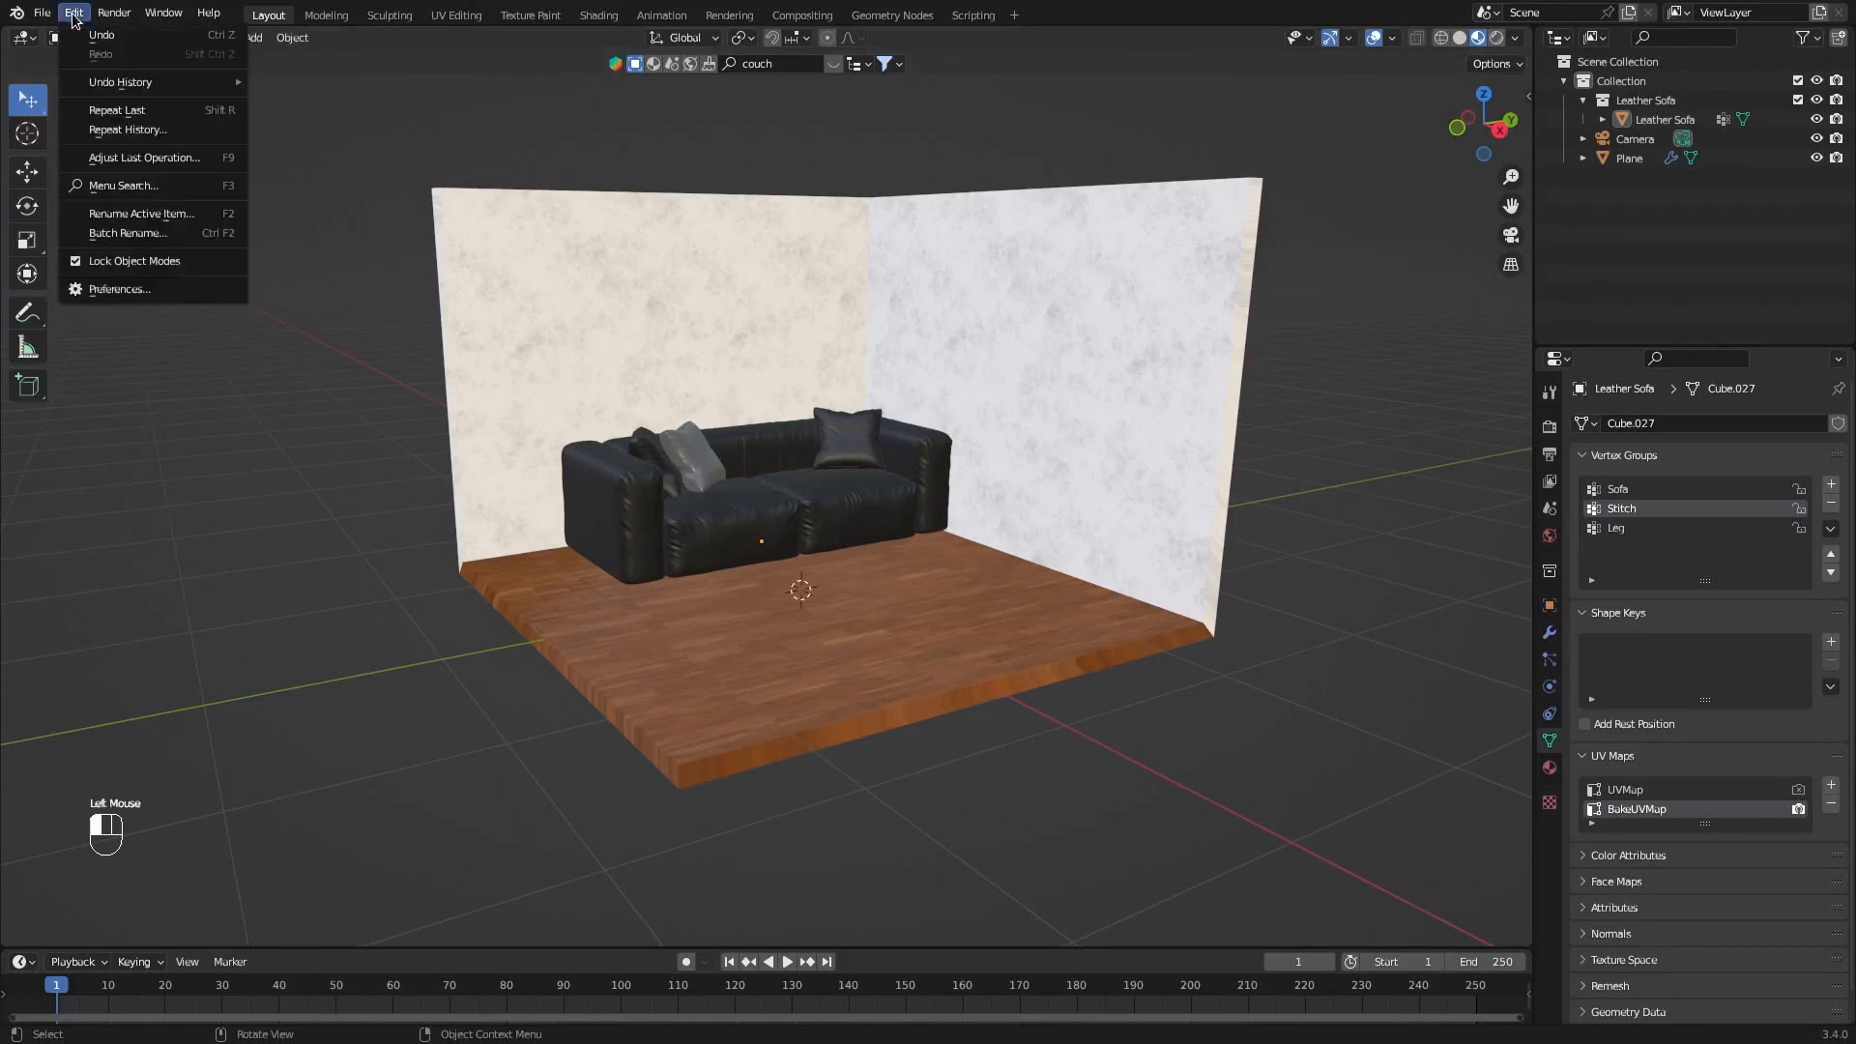
left_click(120, 289)
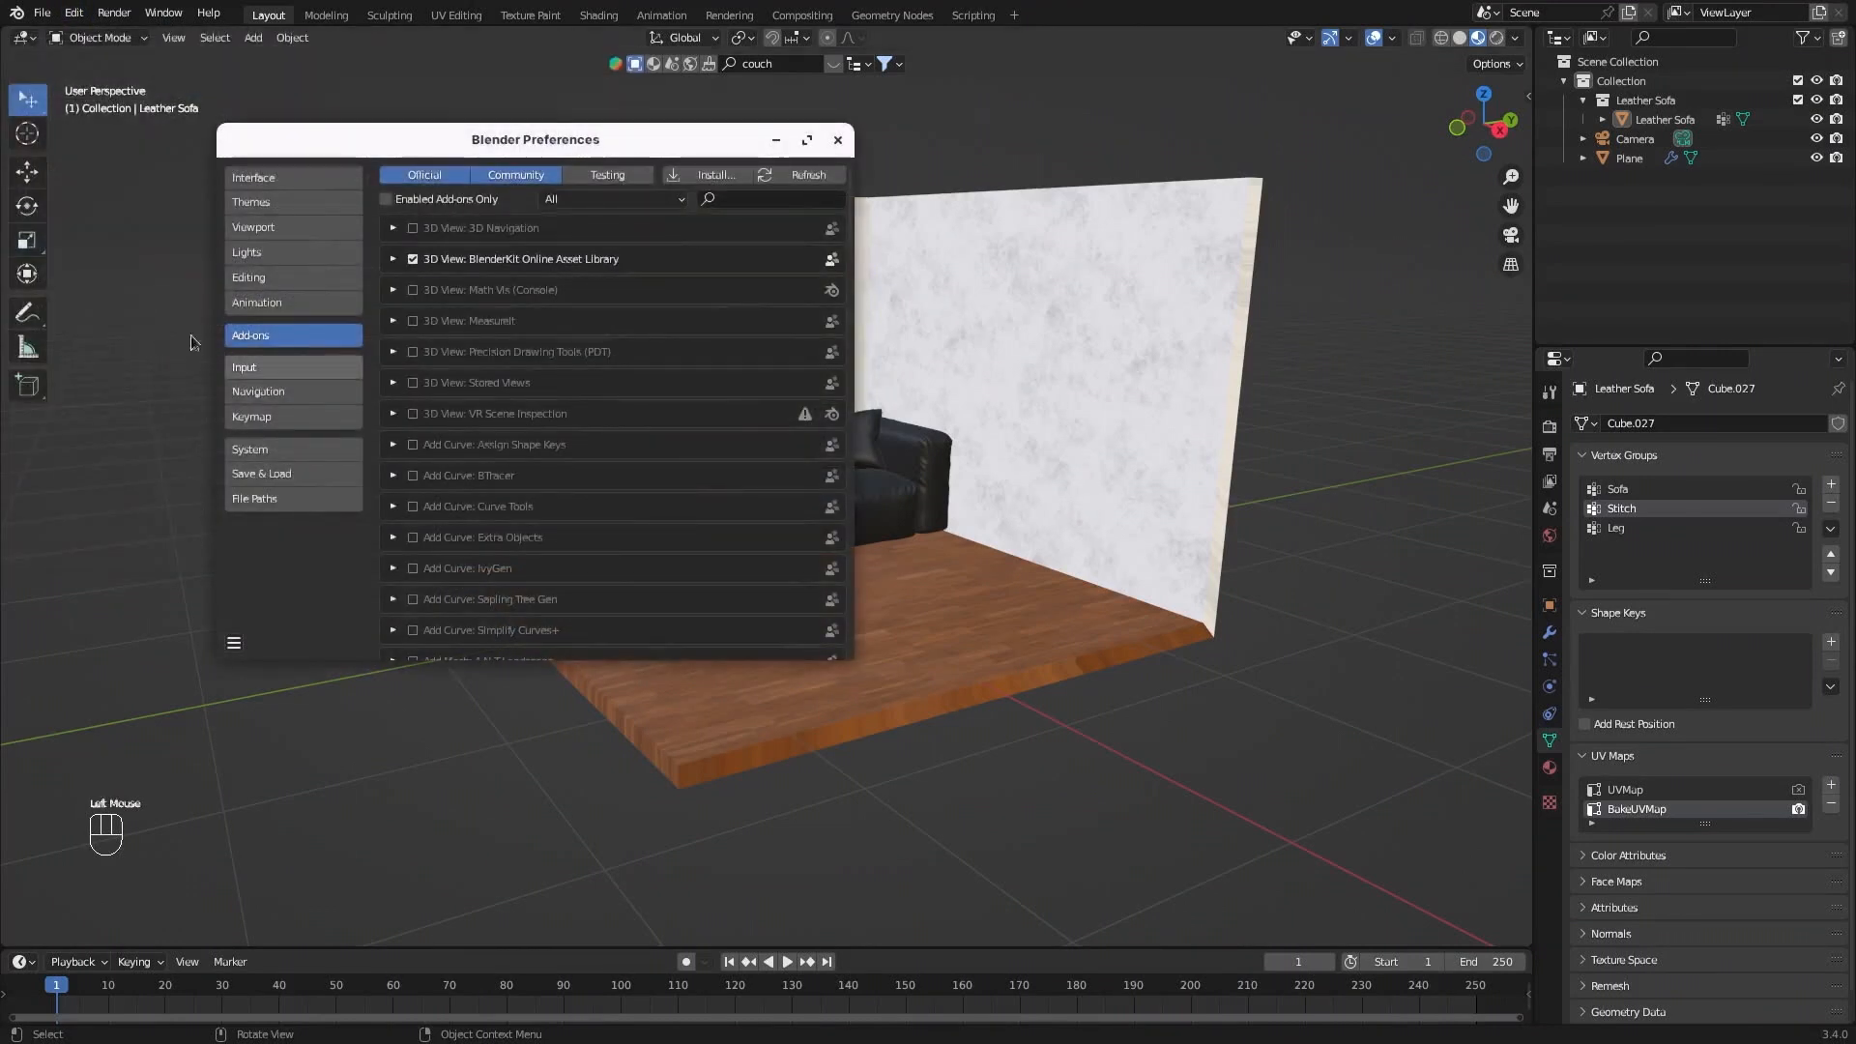
left_click(712, 177)
scroll(560, 435, "down", 5)
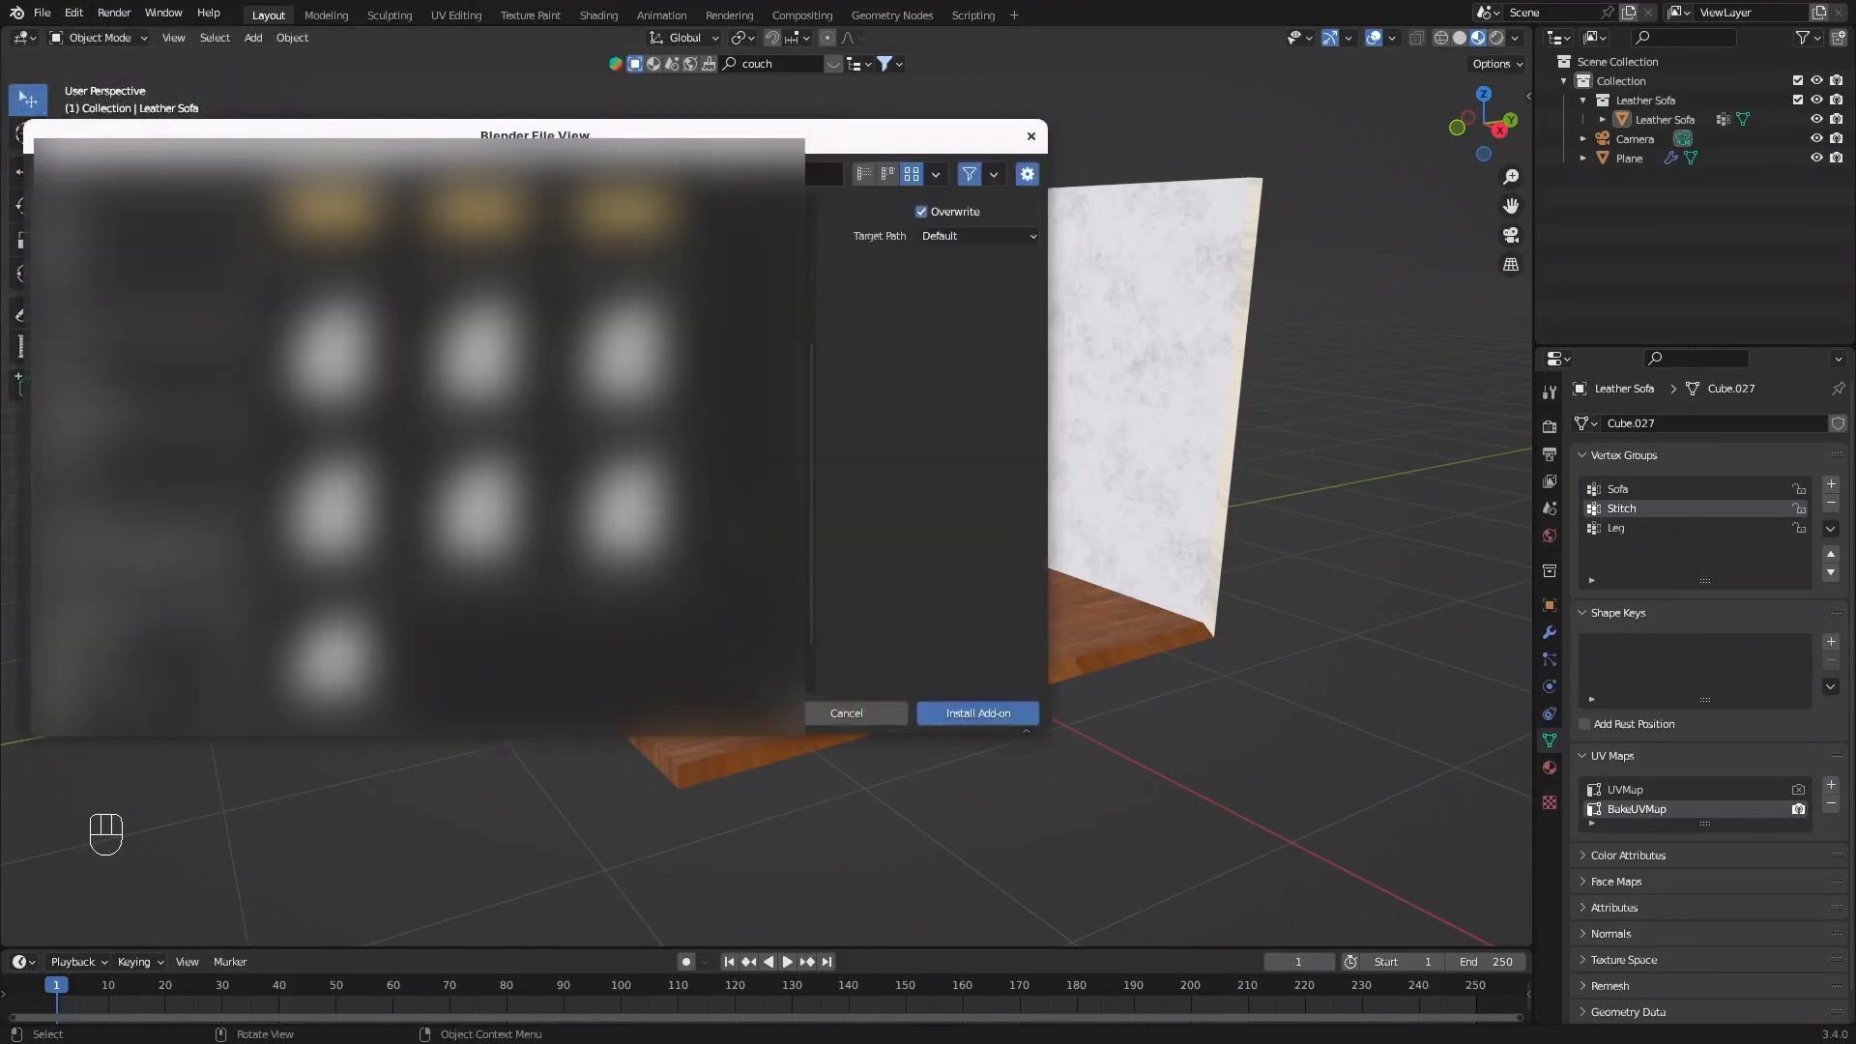
double_click(627, 440)
left_click(416, 230)
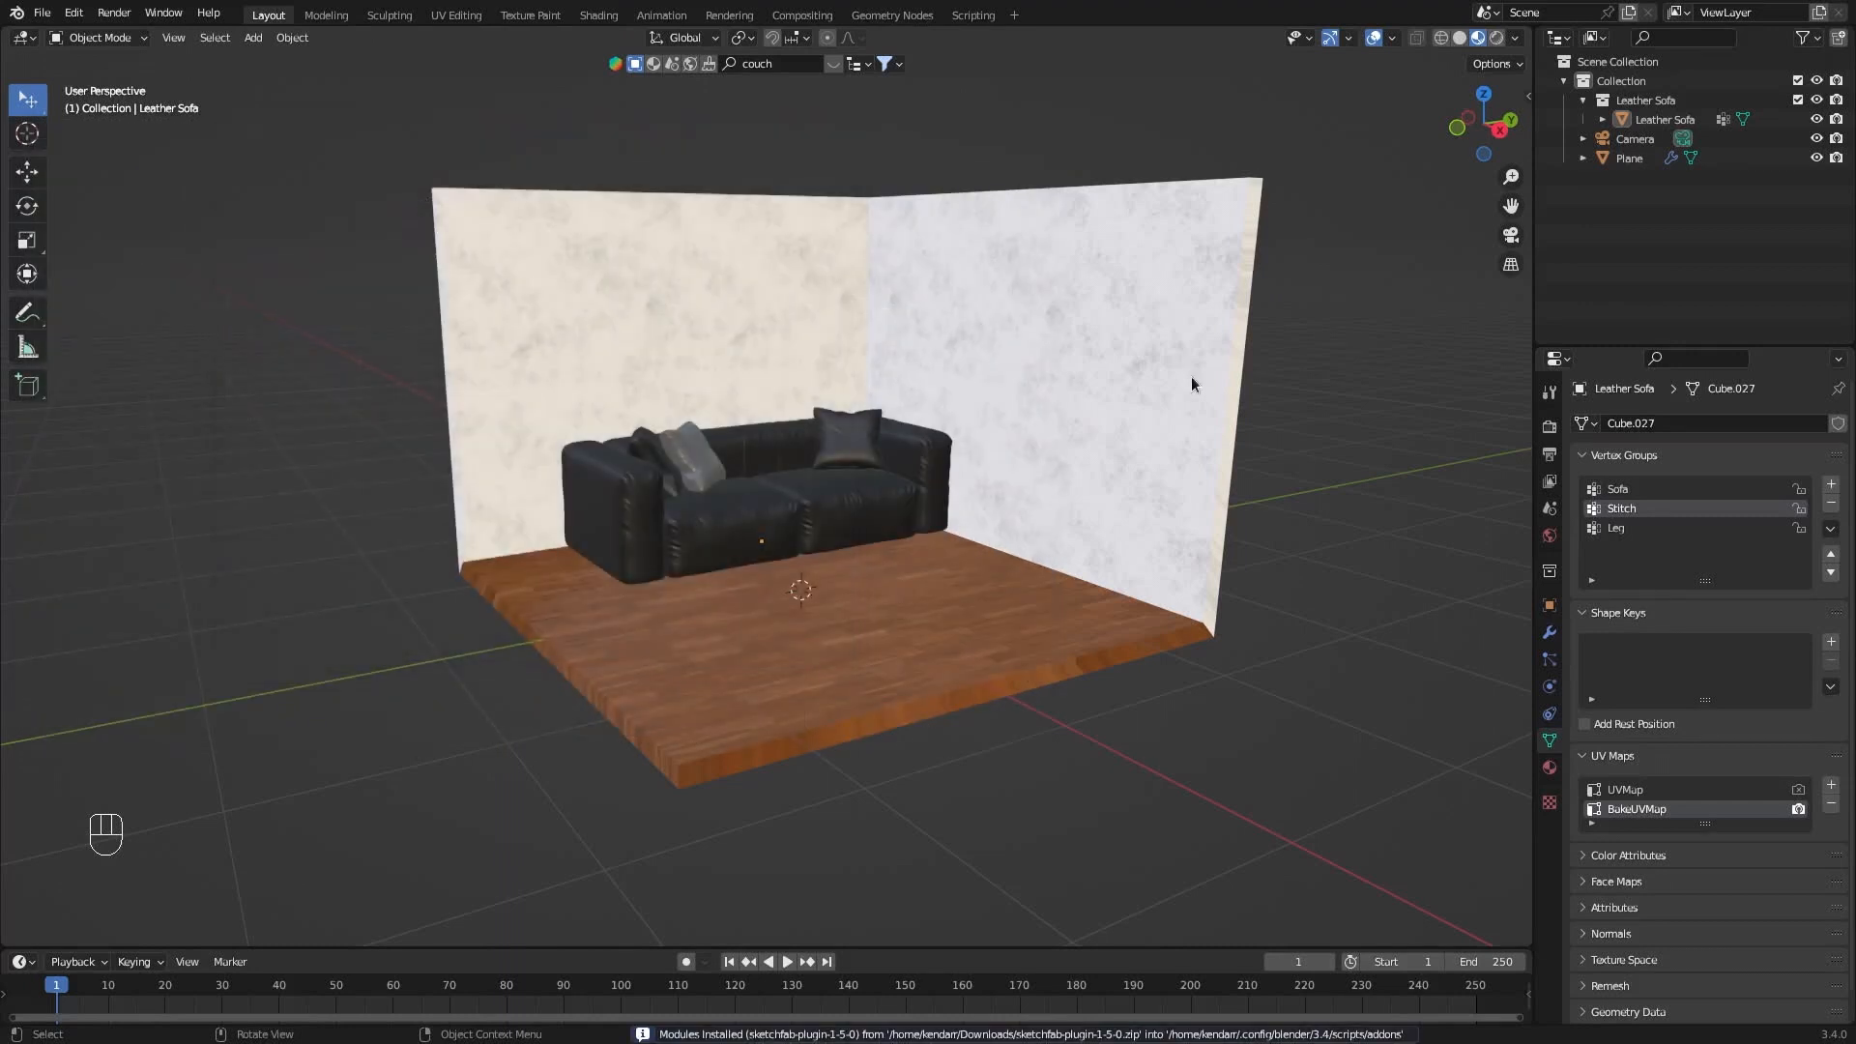
Activate the Sketchfab add-on in the viewport and log in to the Sketchfab account.
key("n")
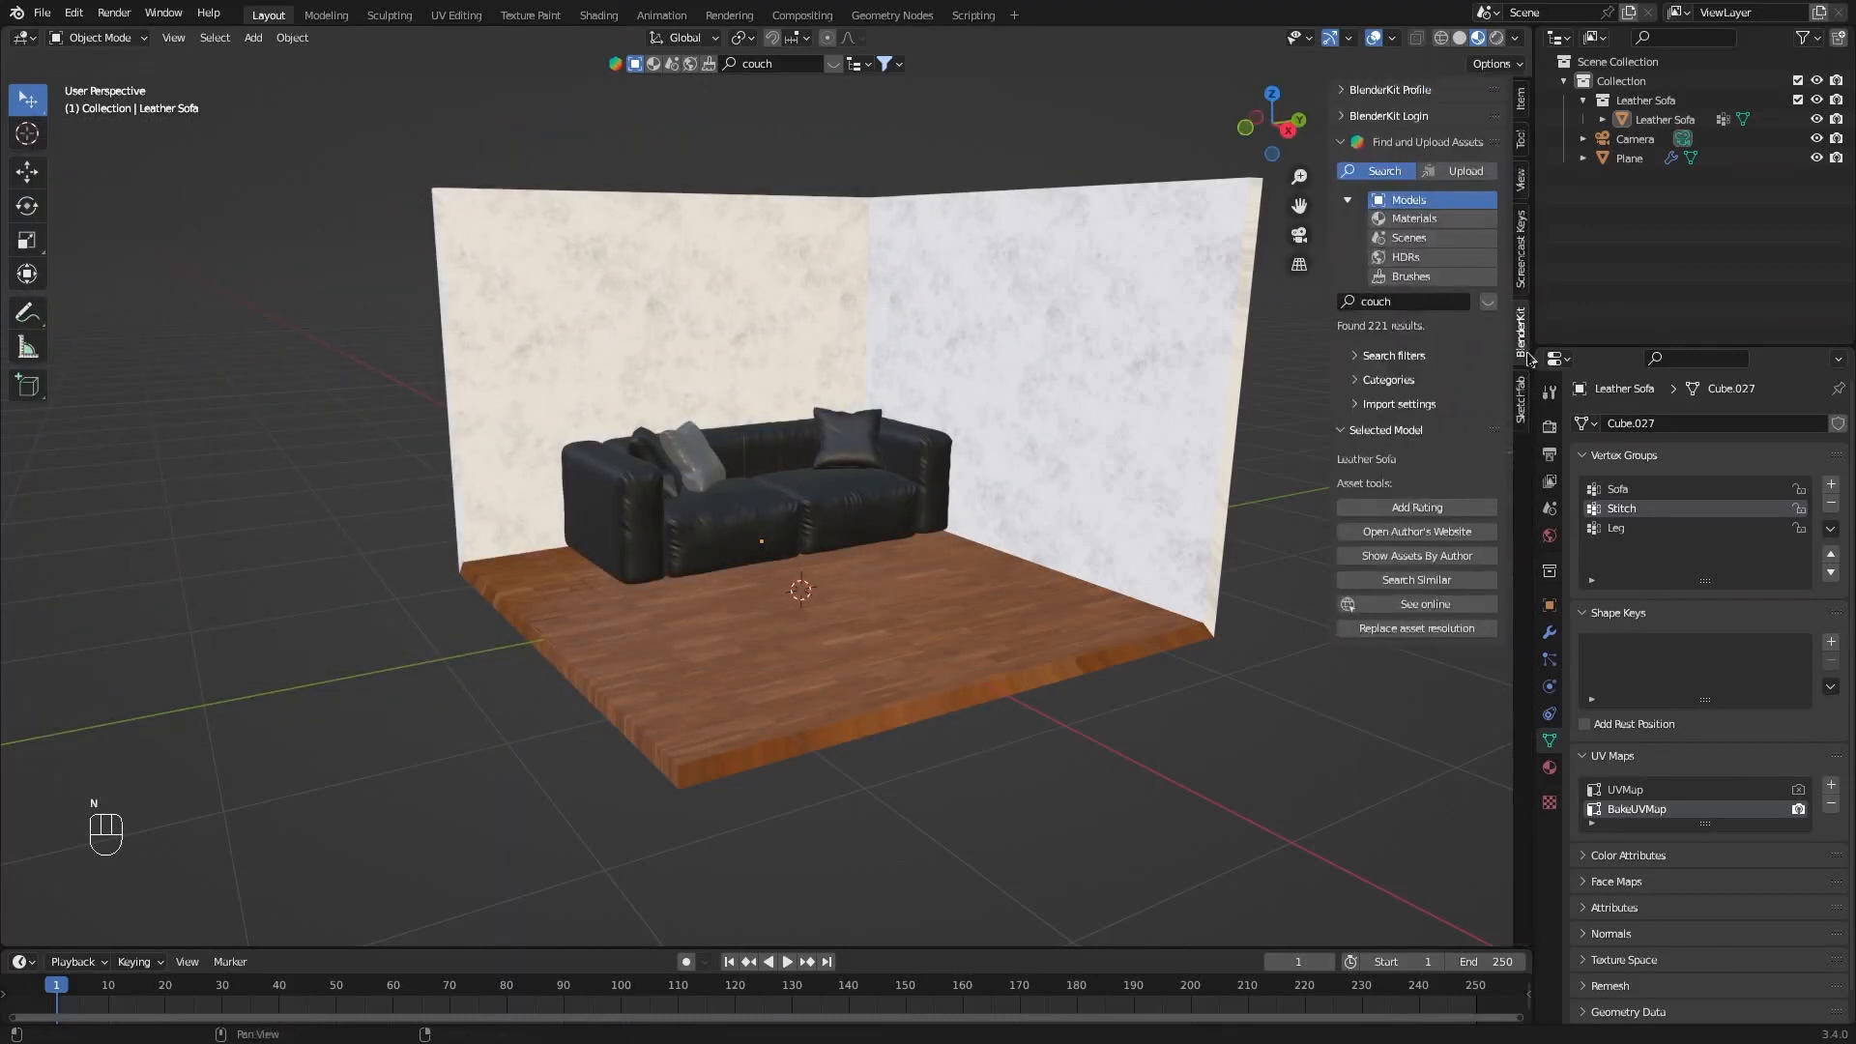
left_click(1522, 406)
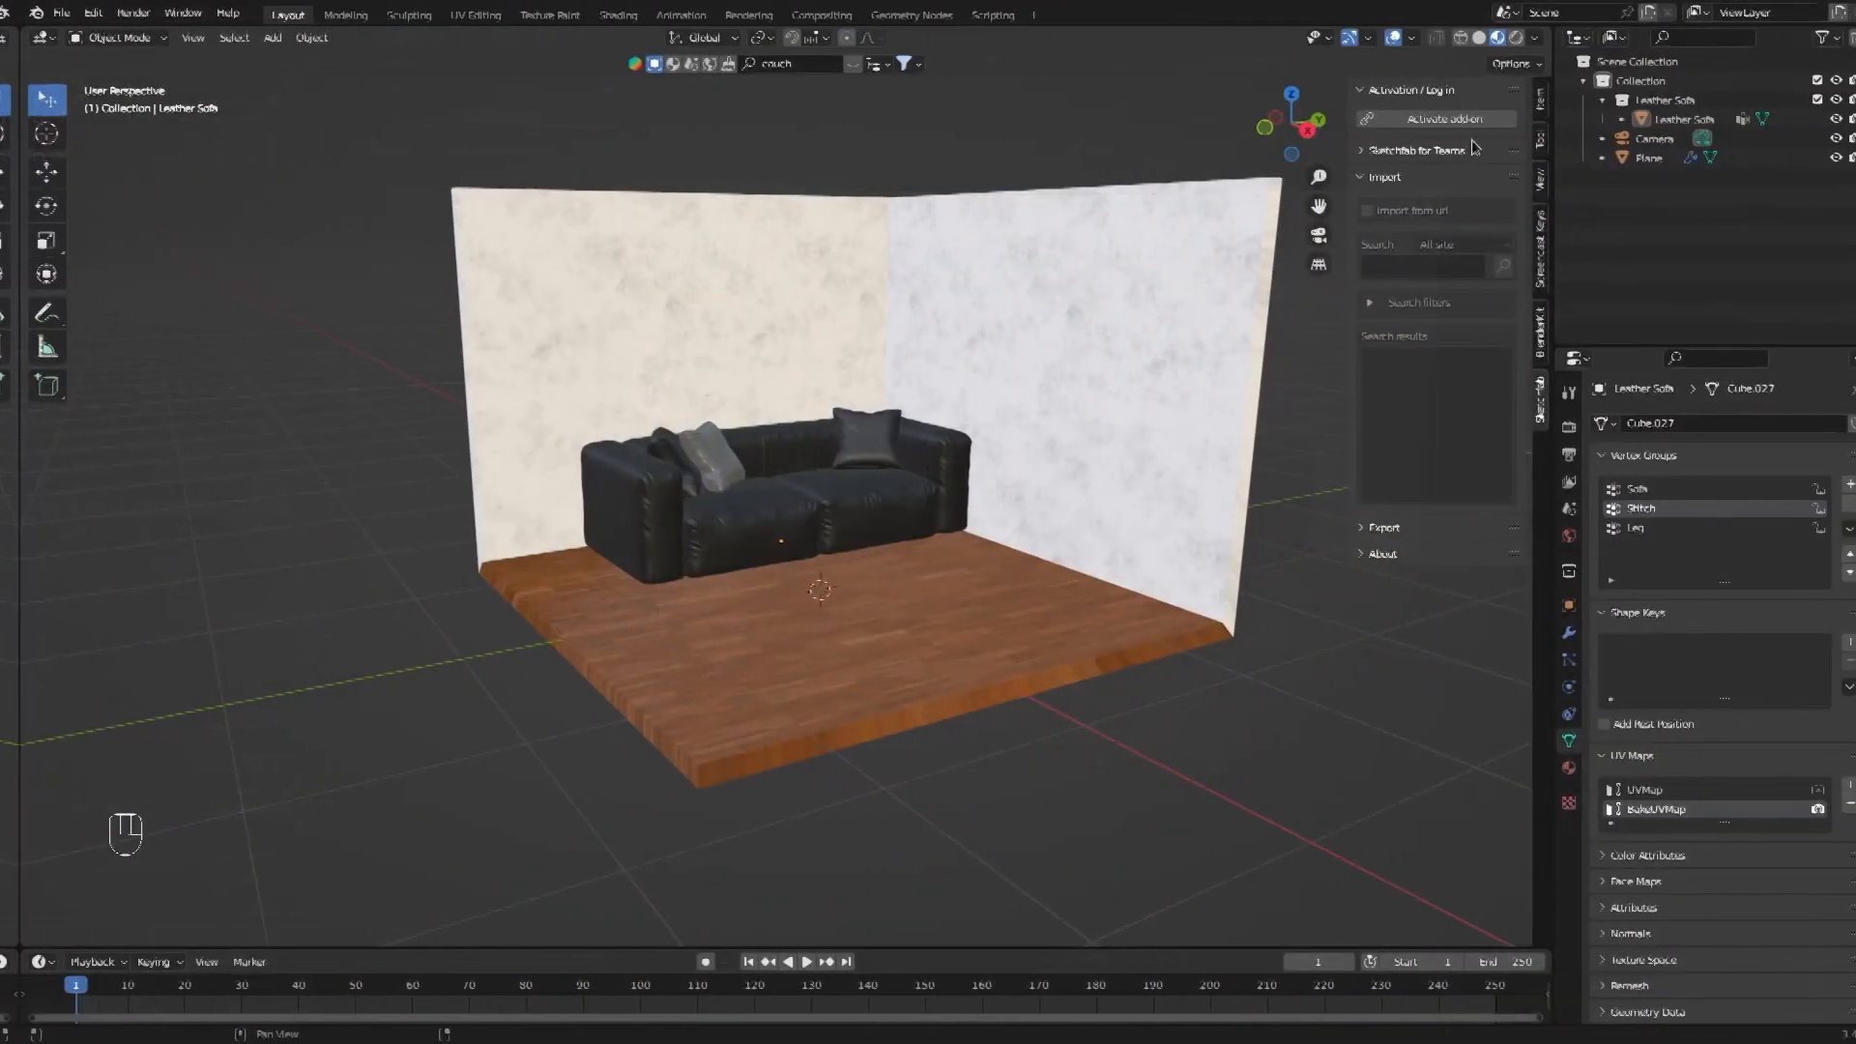
left_click(1447, 124)
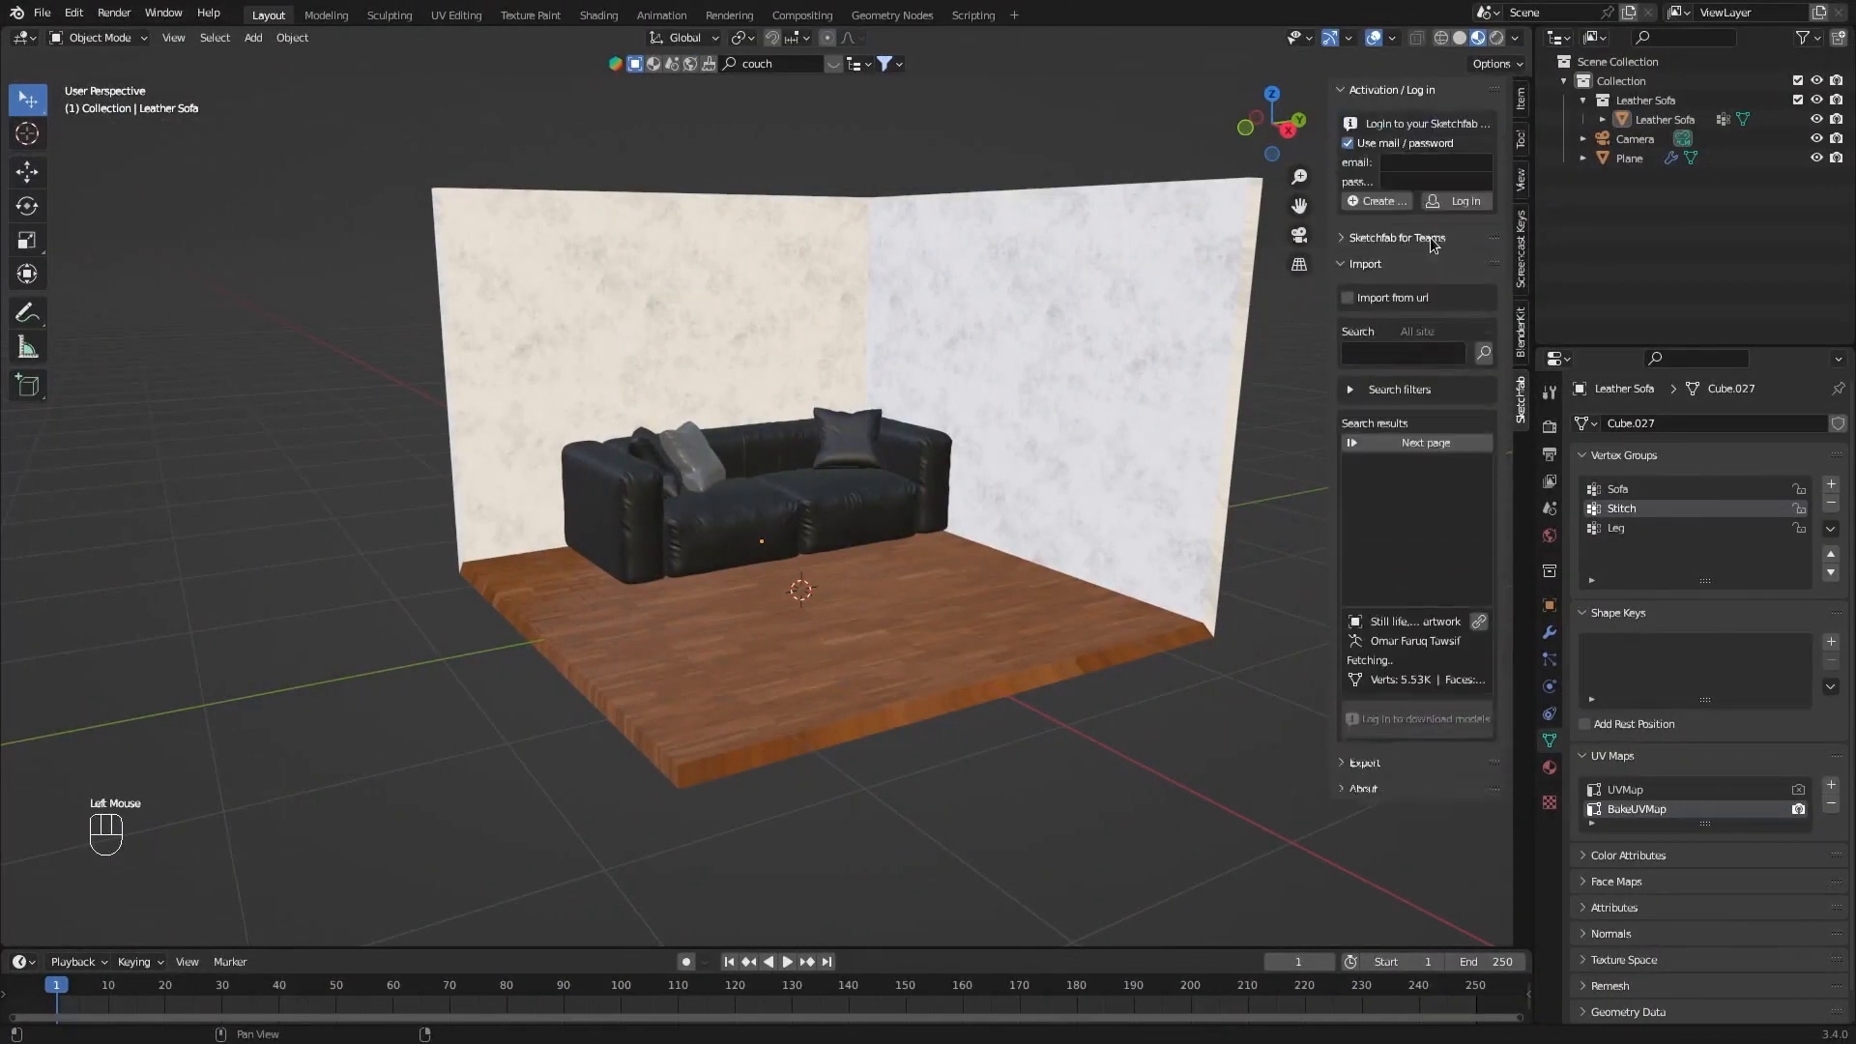
left_click(1389, 147)
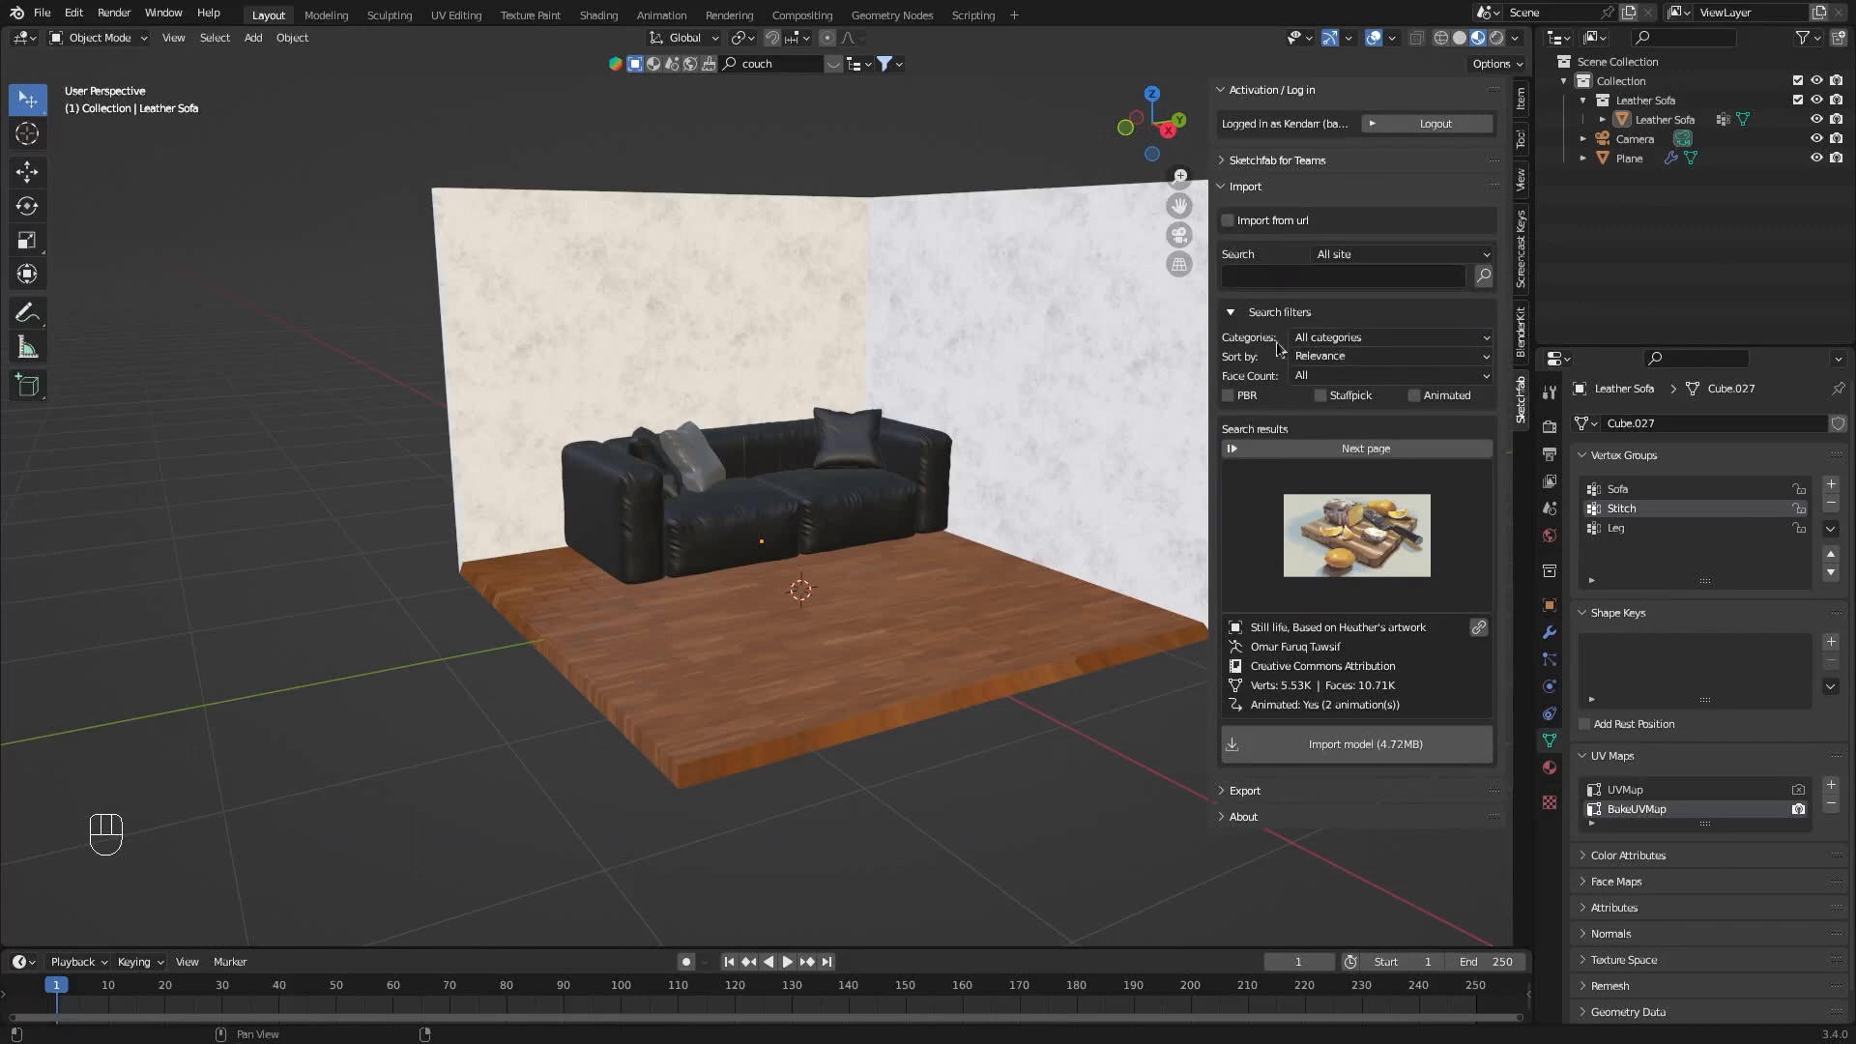
Search the whole Sketchfab site for "couch" from within the add-on.
left_click(1294, 273)
type("couch")
key("Return")
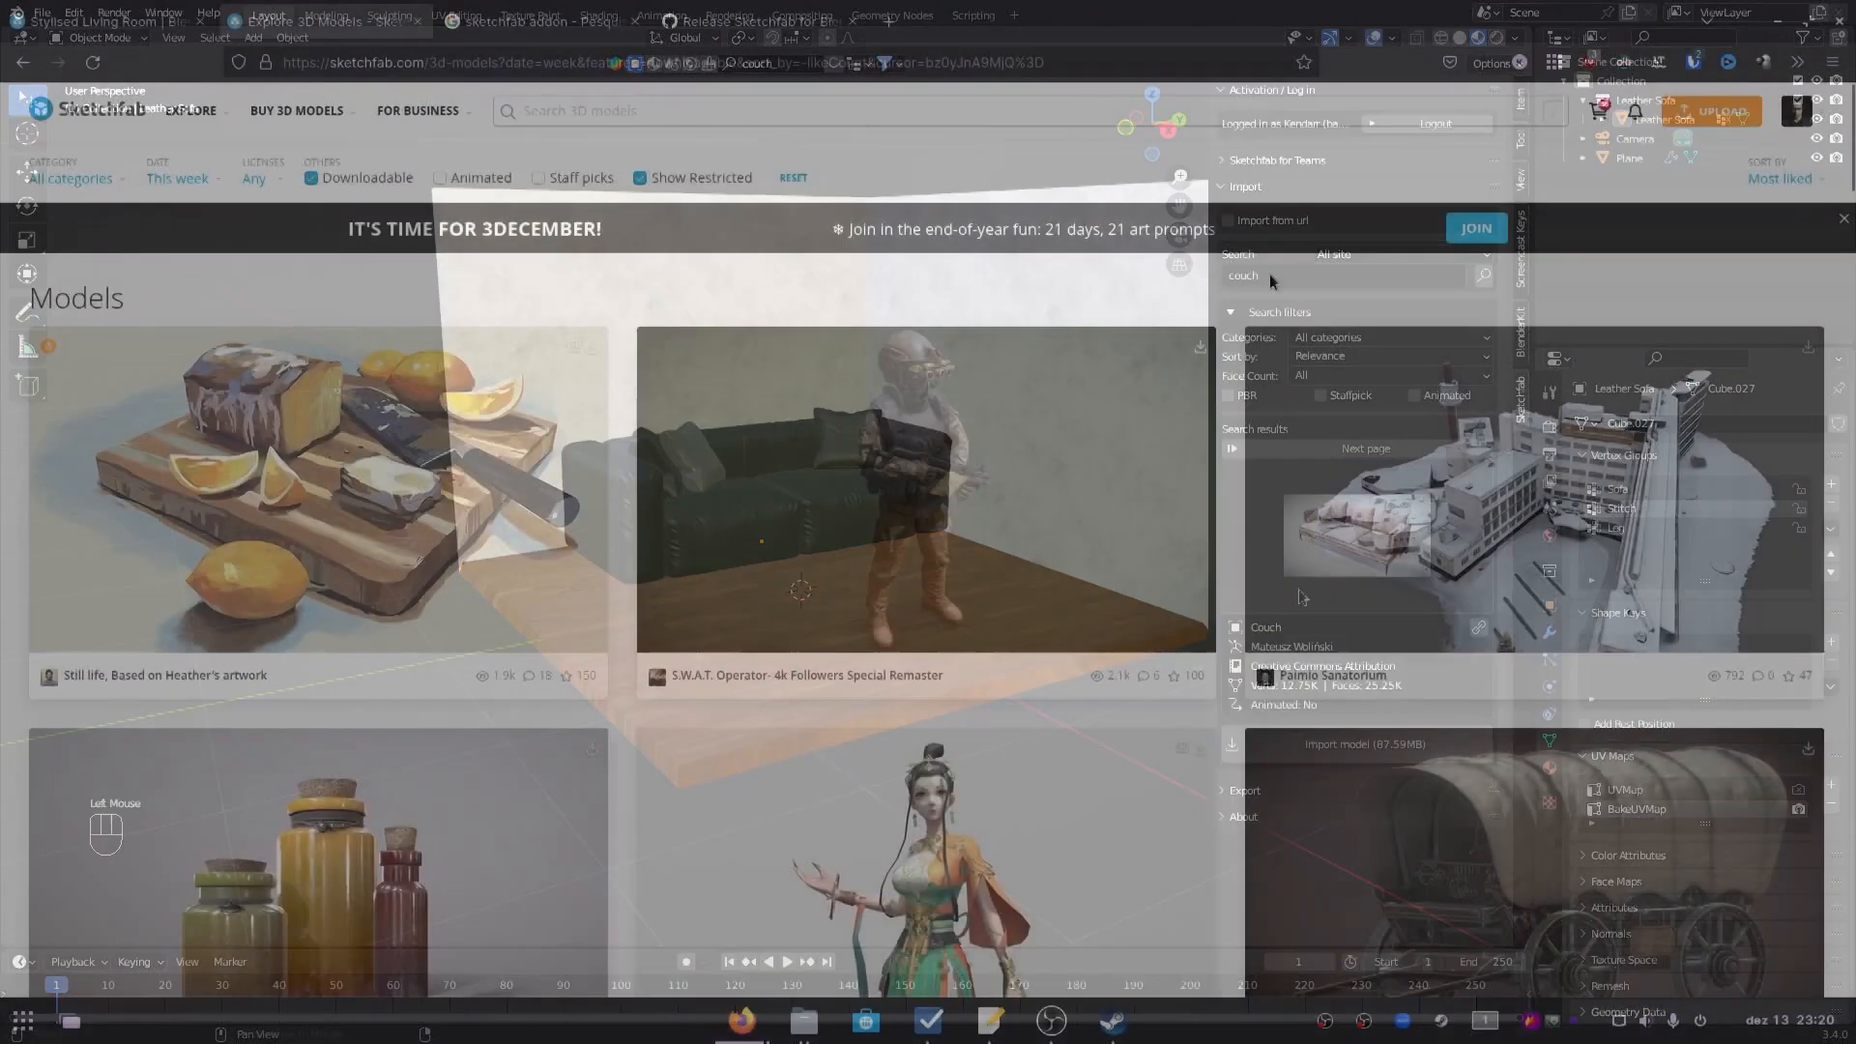
In the web browser, inspect the Stylised Living Room pack's 3D preview and copy its page address.
scroll(1265, 257, "down", 5)
scroll(1264, 263, "down", 10)
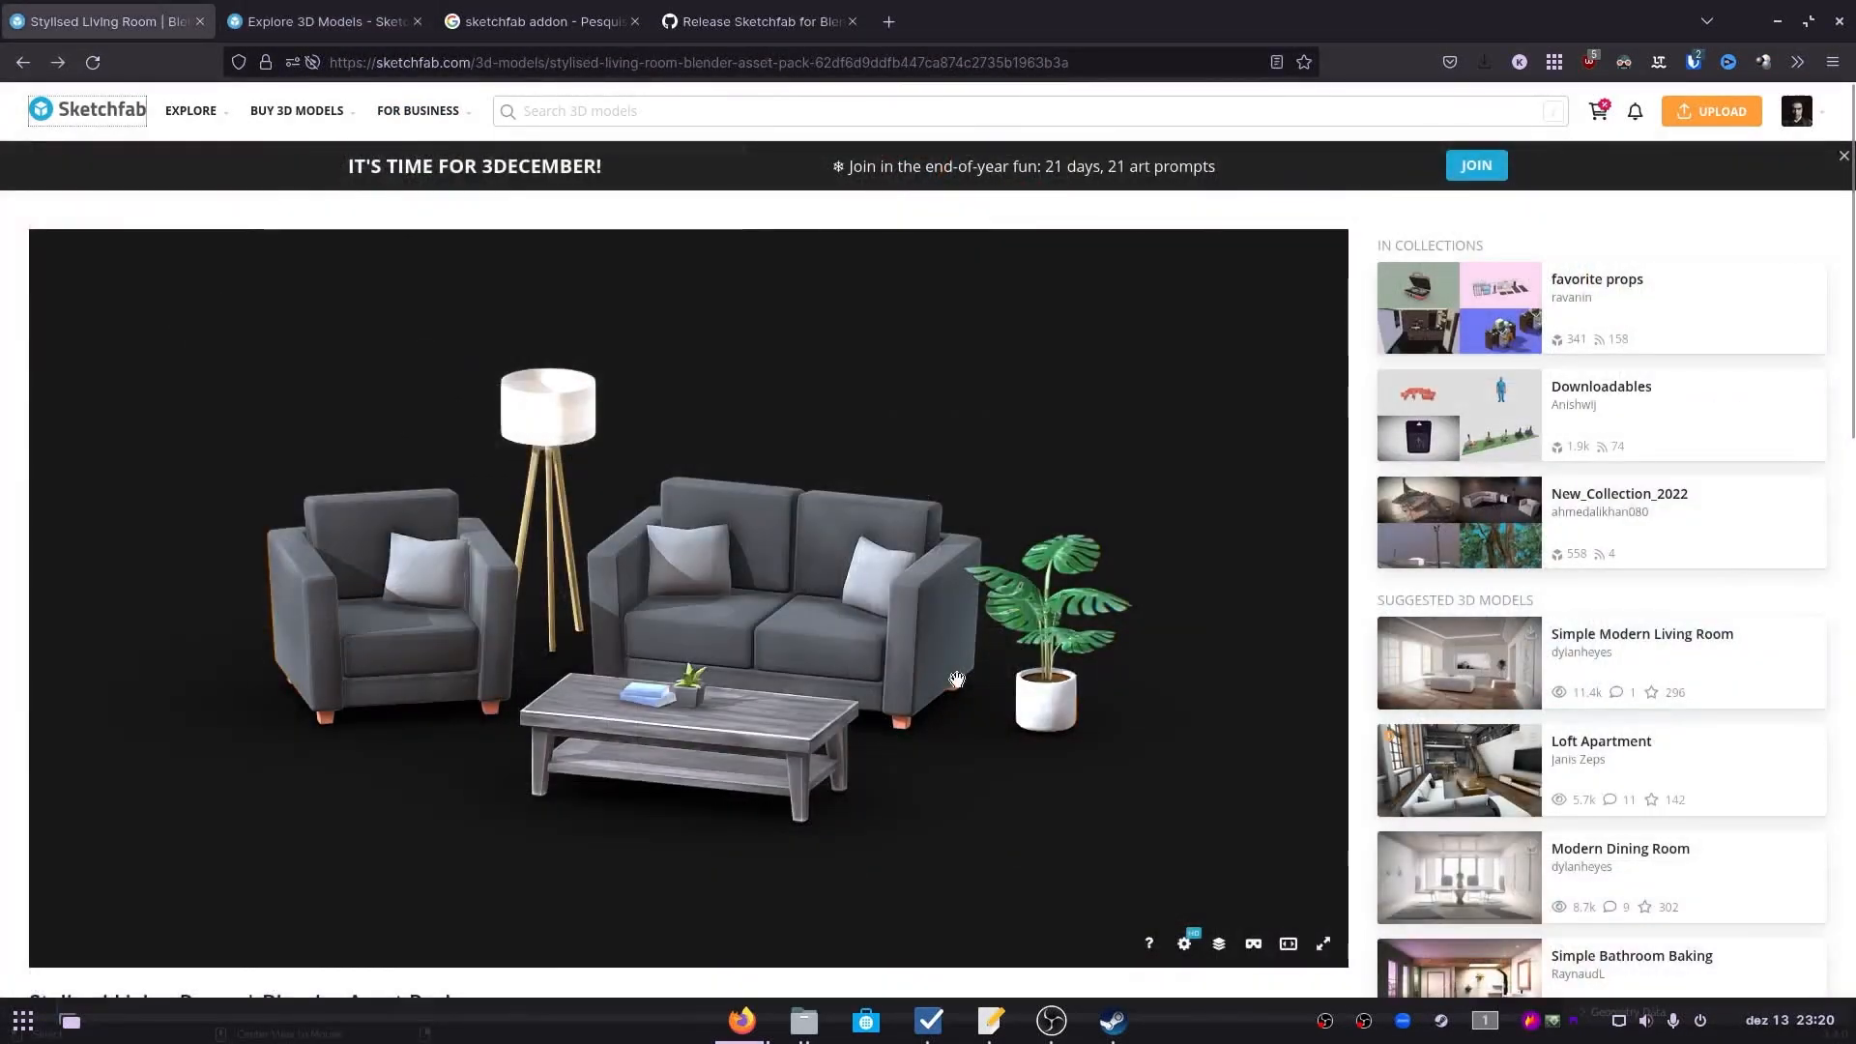
left_click_drag(735, 677, 619, 686)
scroll(606, 690, "up", 5)
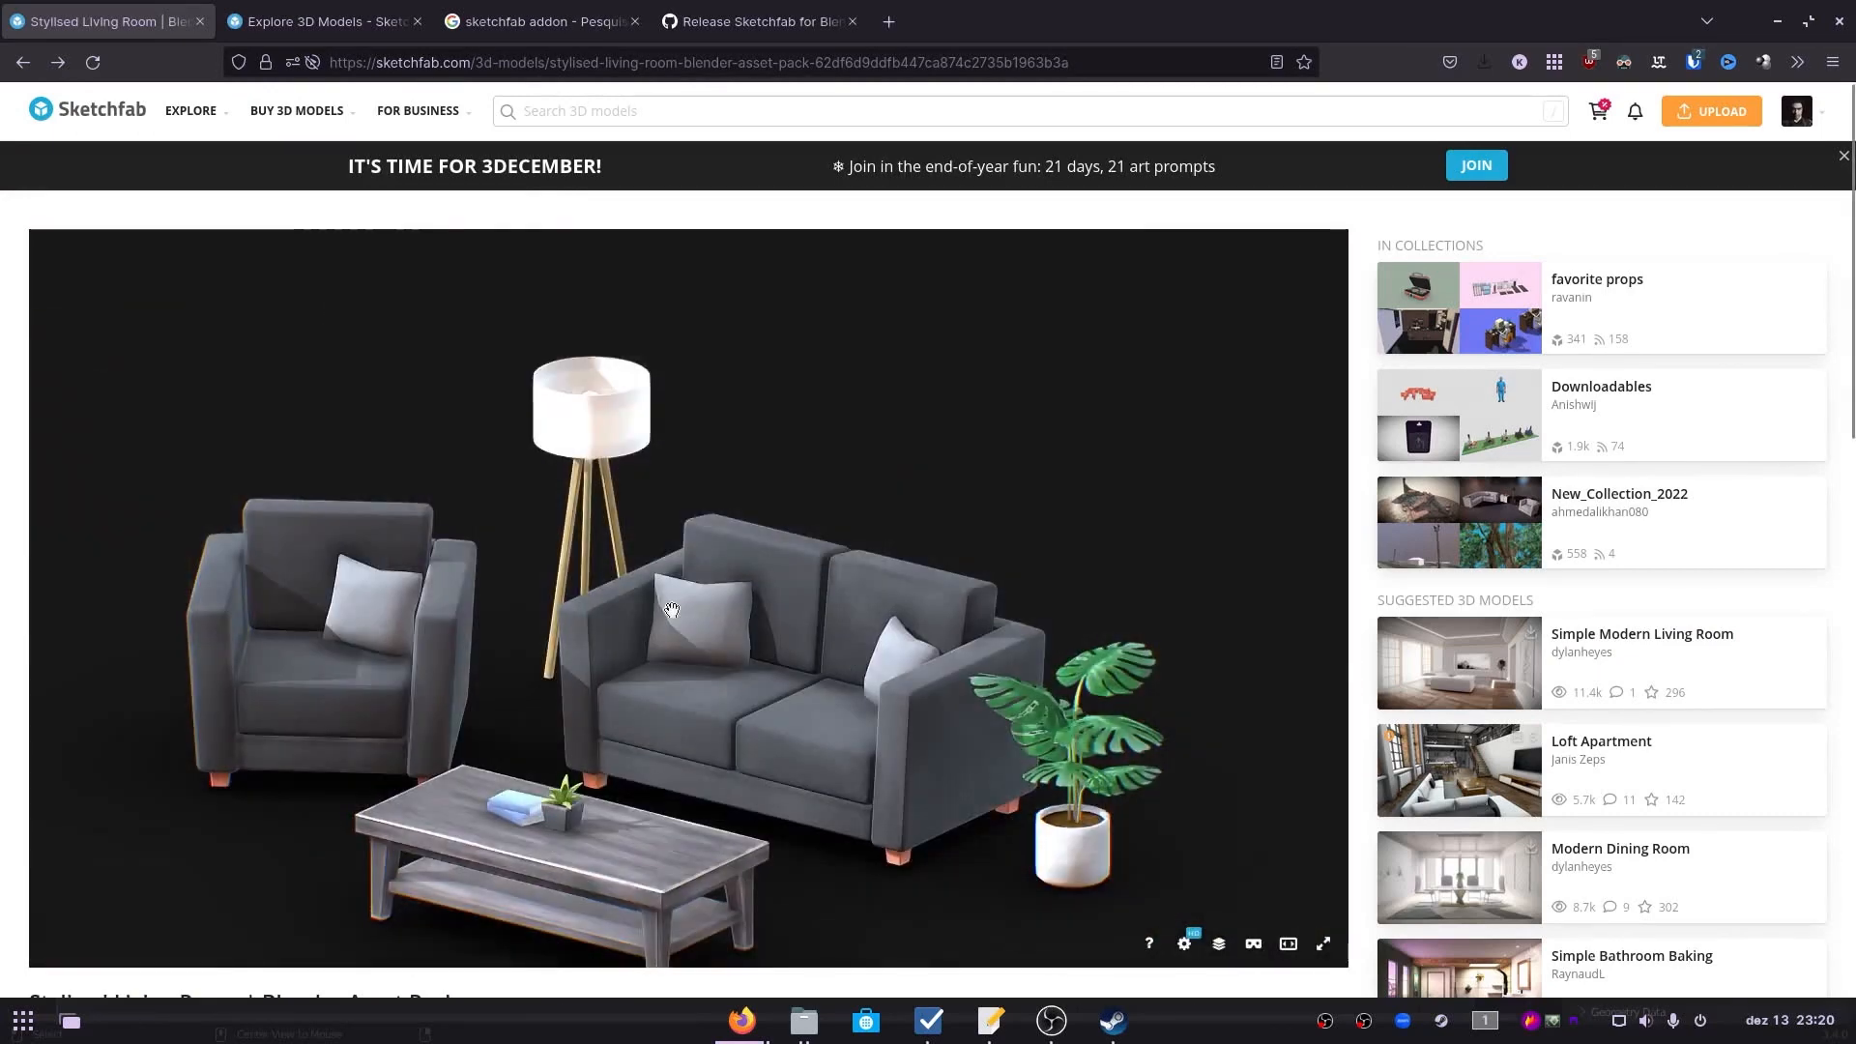
left_click(843, 66)
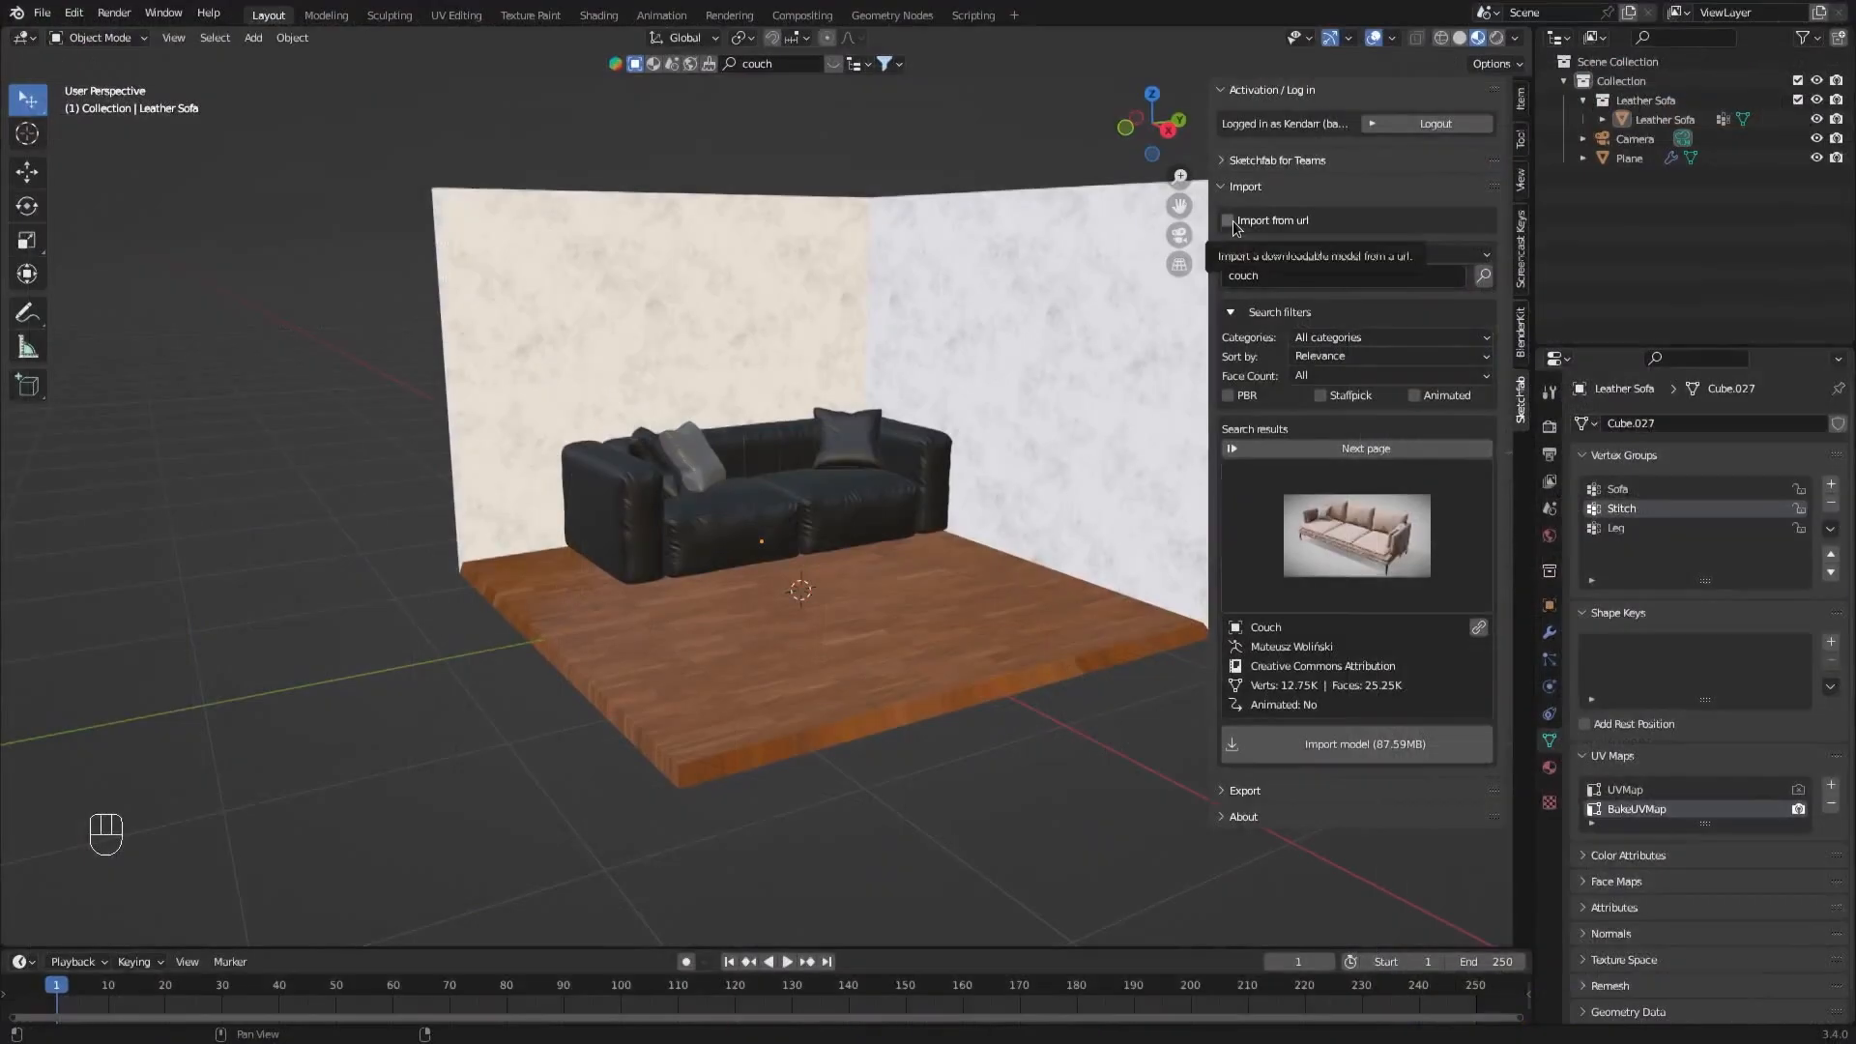
In Blender, import the Stylised Living Room pack from its Sketchfab URL and exclude the Leather Sofa collection from the scene.
left_click(1228, 220)
left_click(1346, 240)
key("ctrl+v")
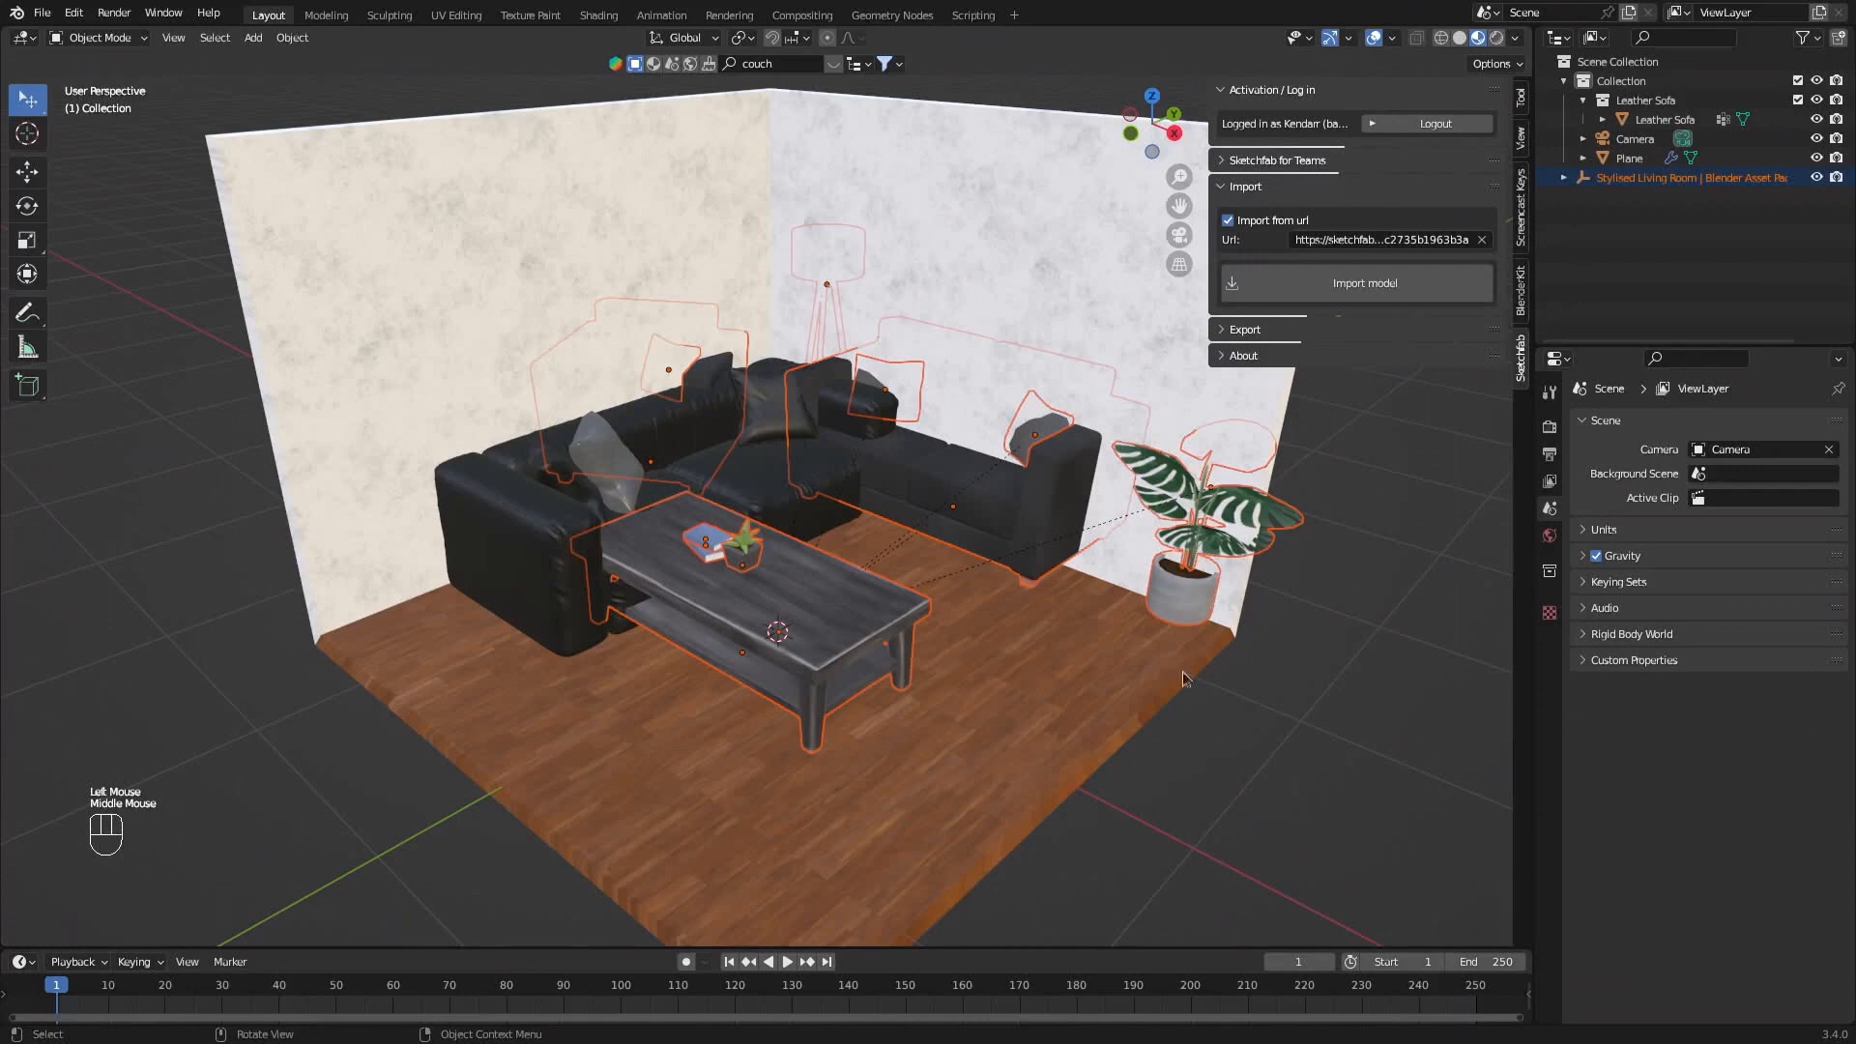
left_click(1799, 101)
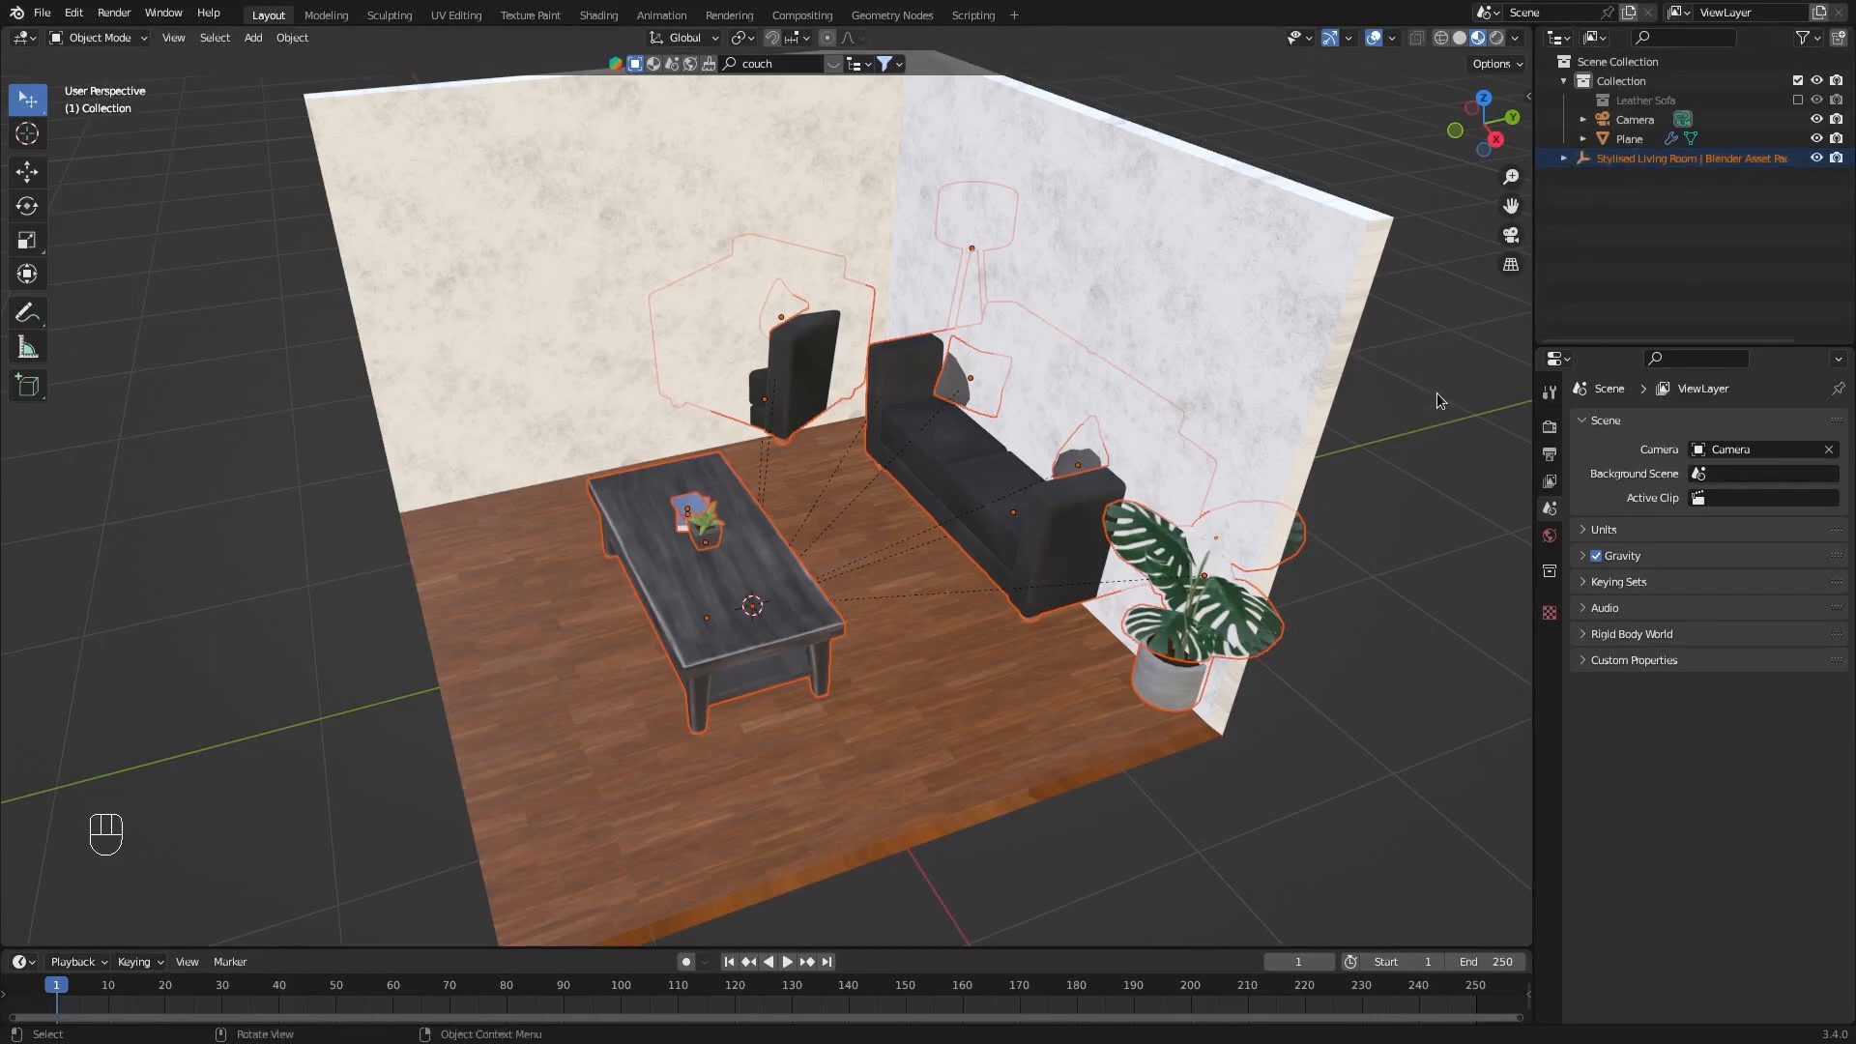
Clear the parents of the imported objects while keeping their transformation, and delete the leftover empties.
key("alt+p")
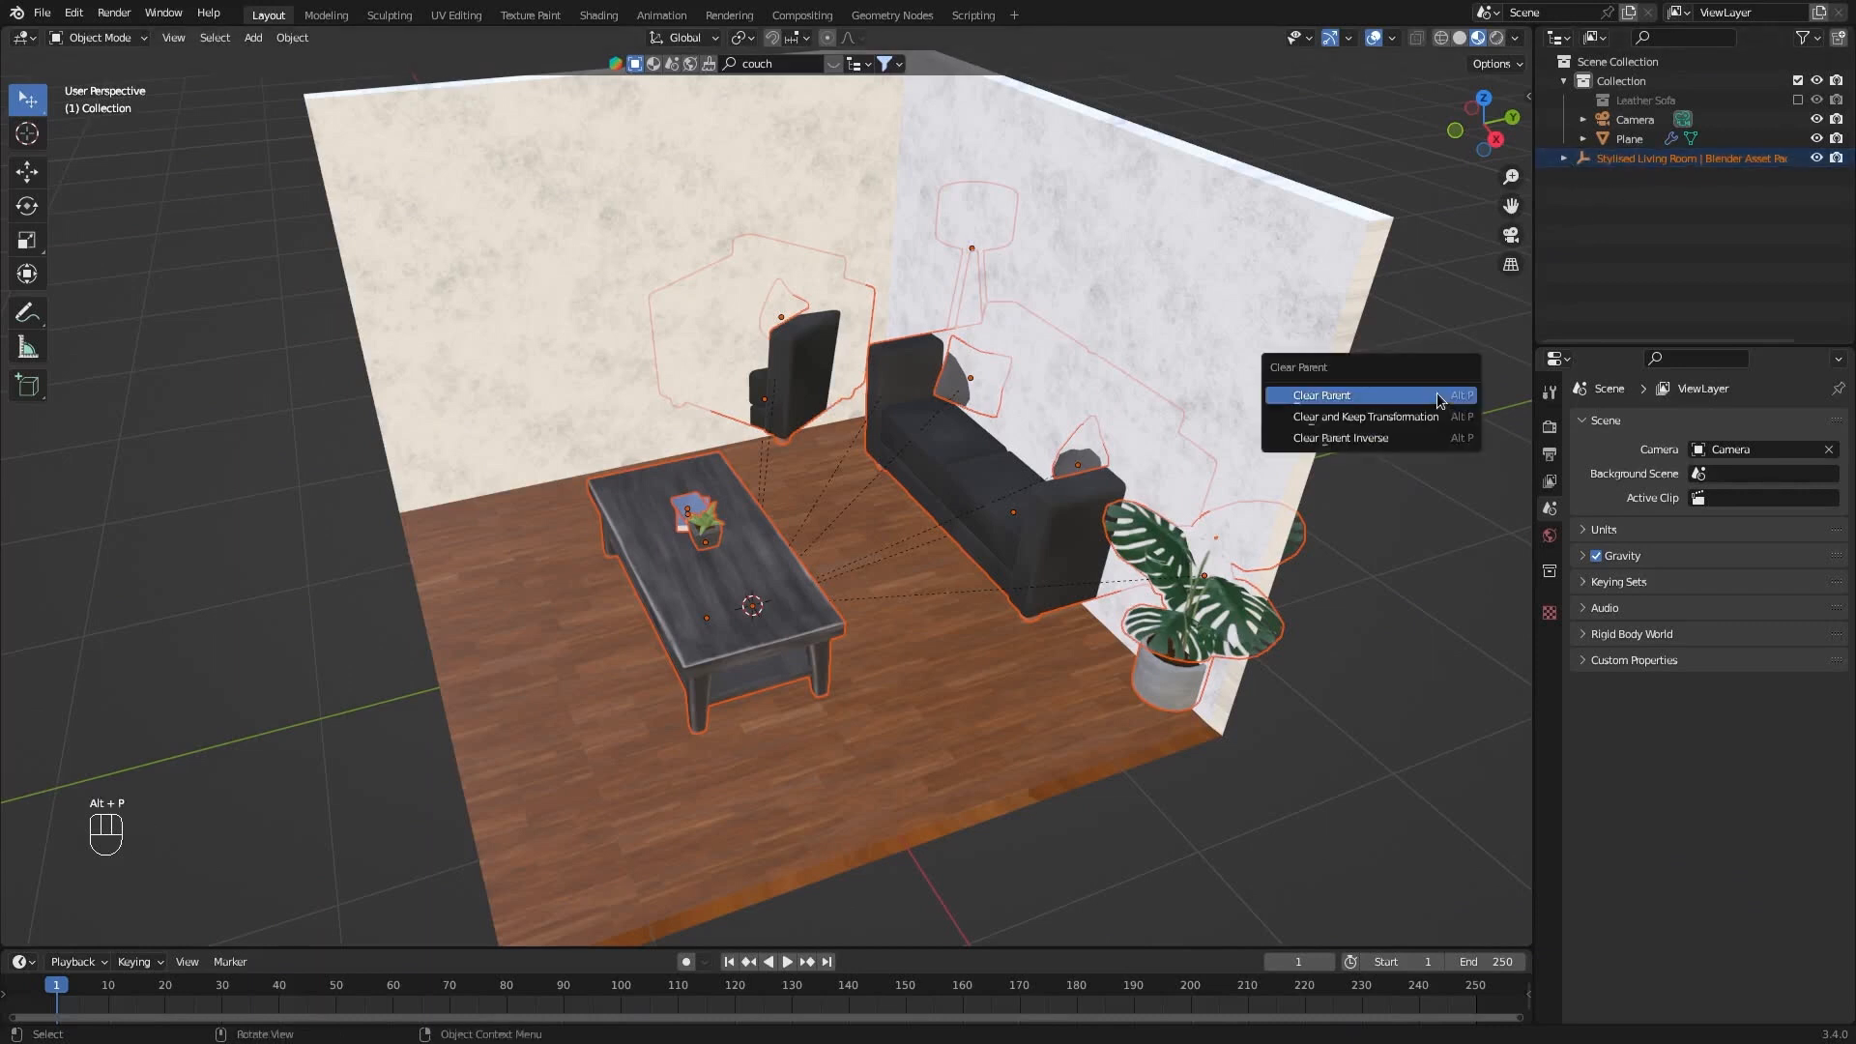
left_click(1351, 416)
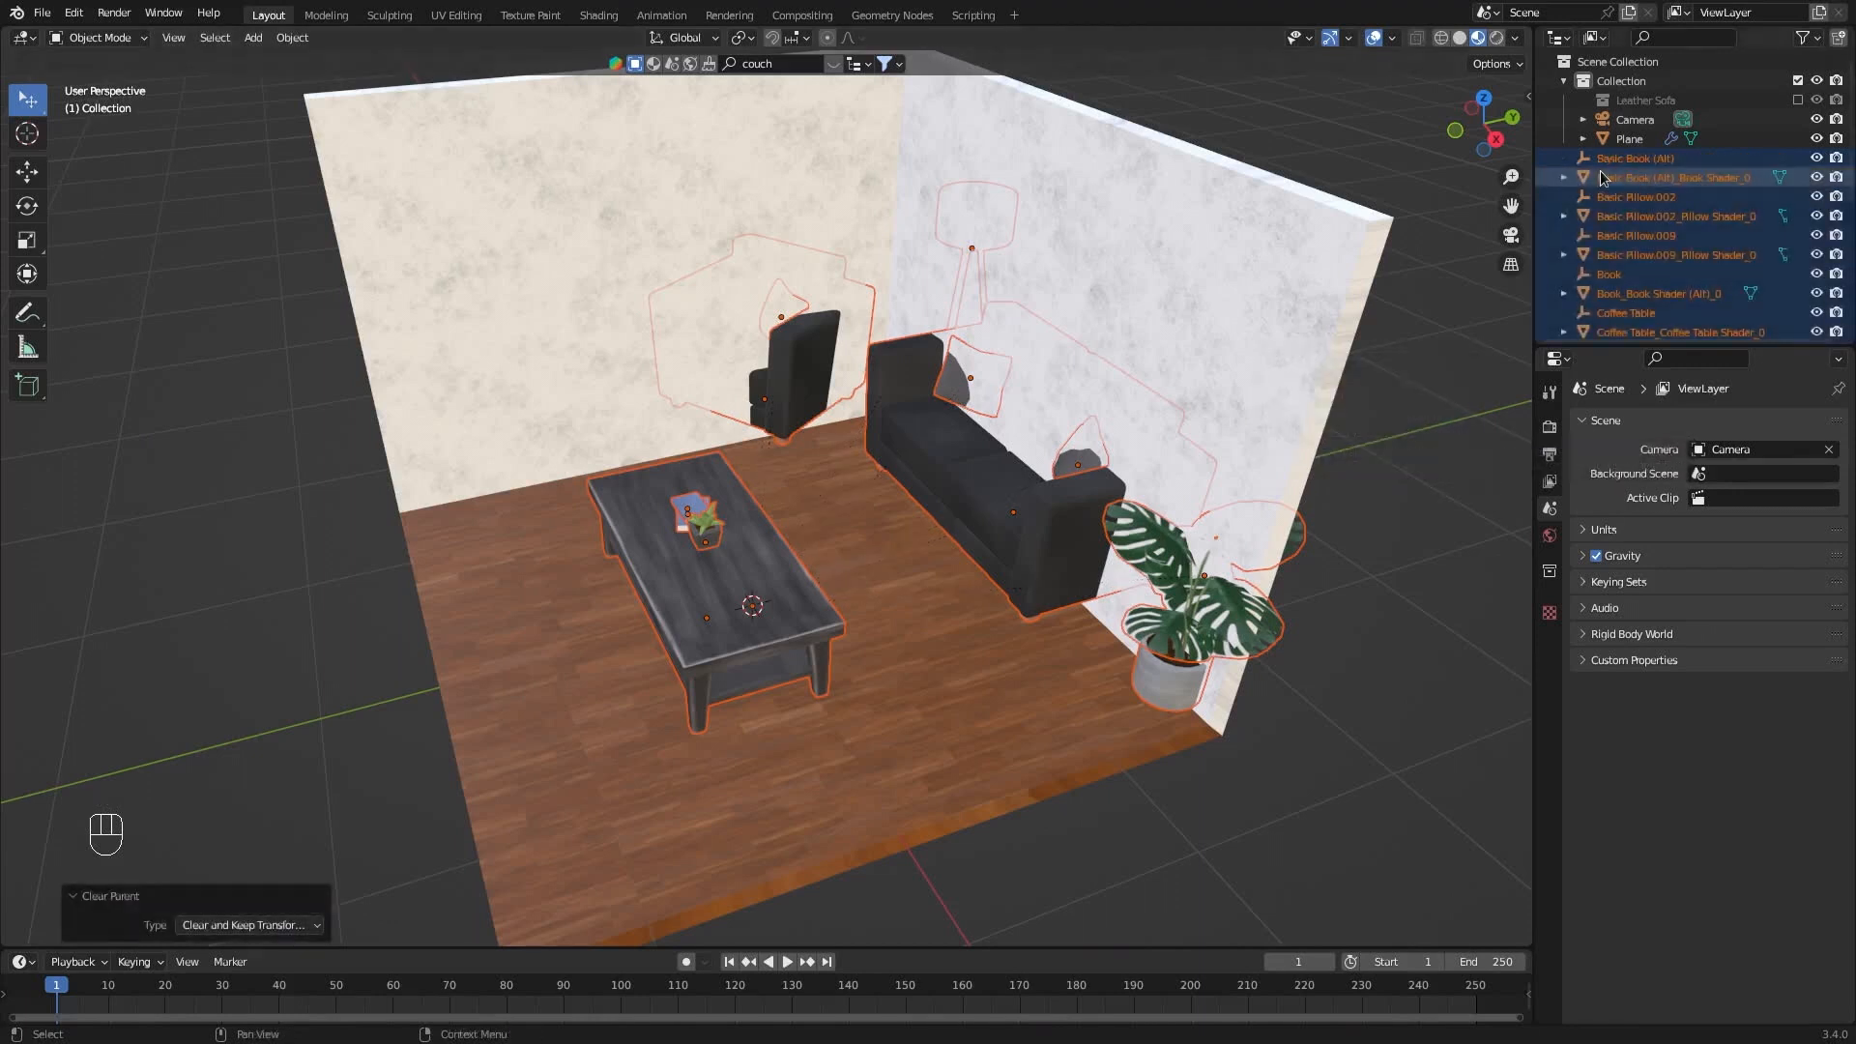
left_click(1634, 158)
left_click(1611, 207, "shift")
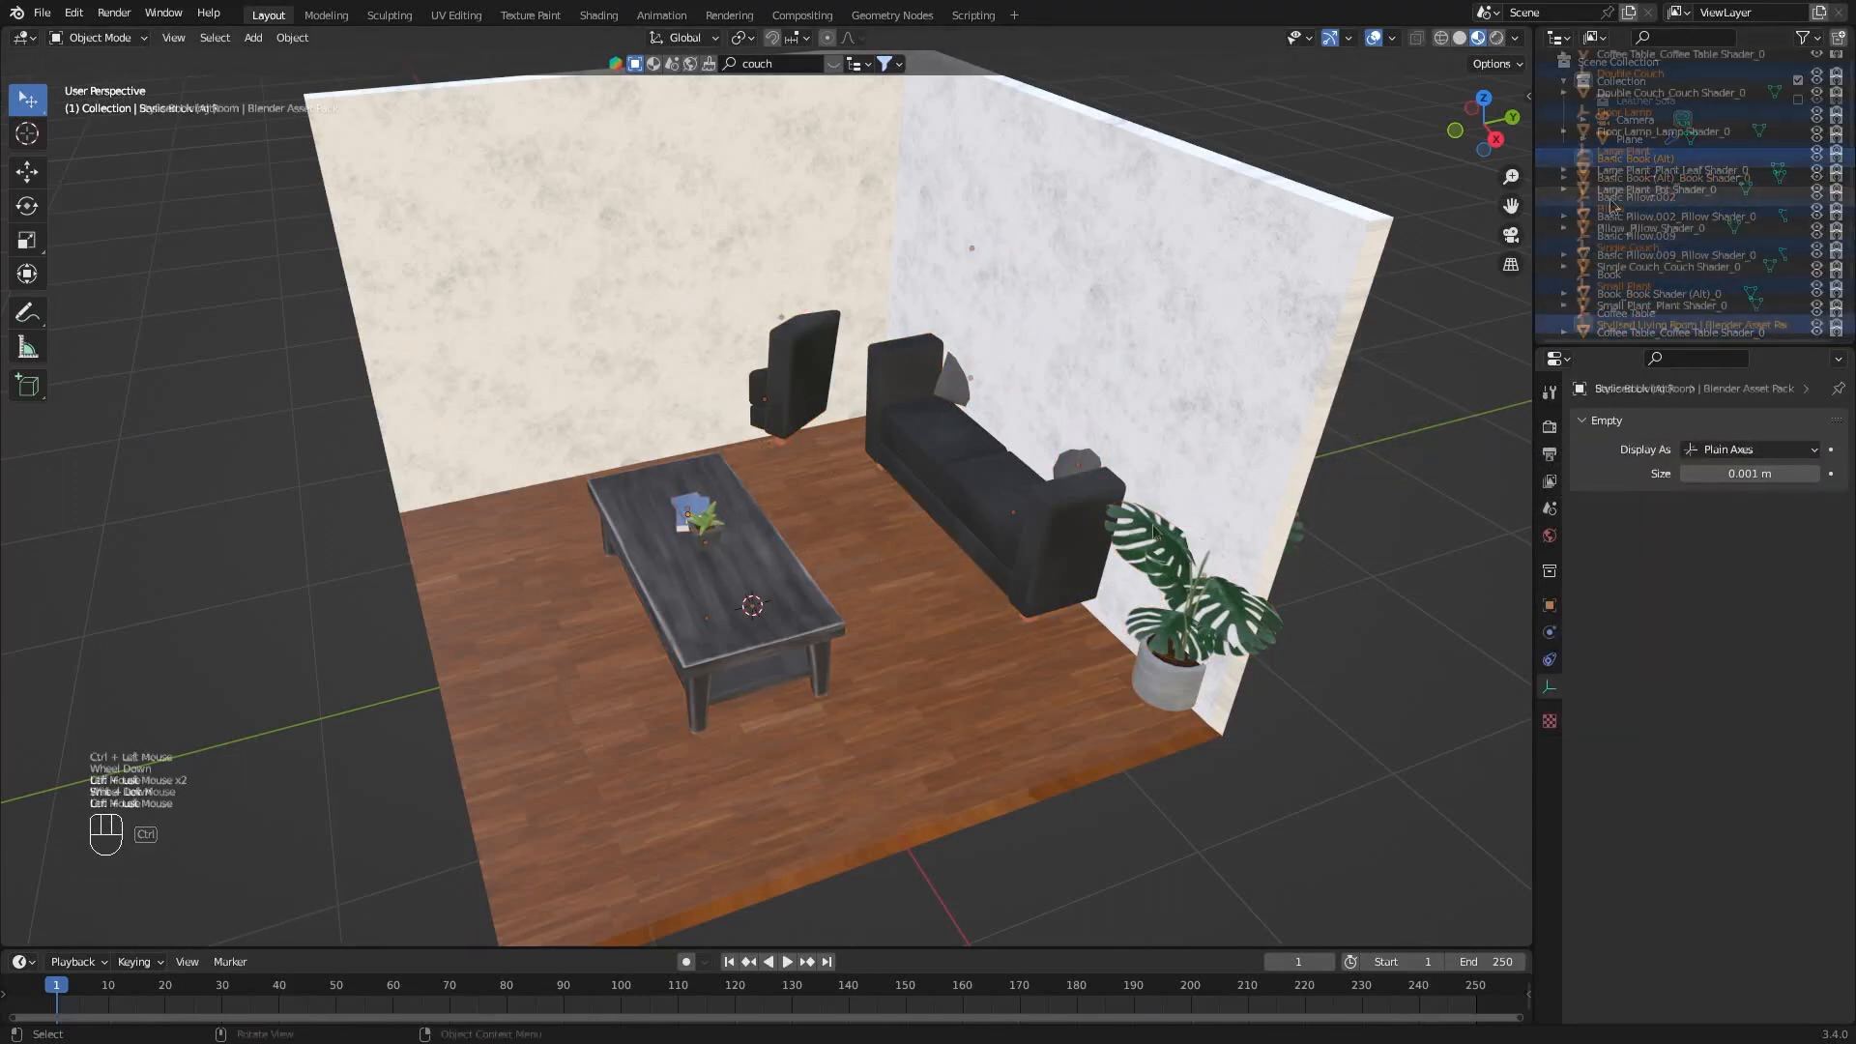
key("x")
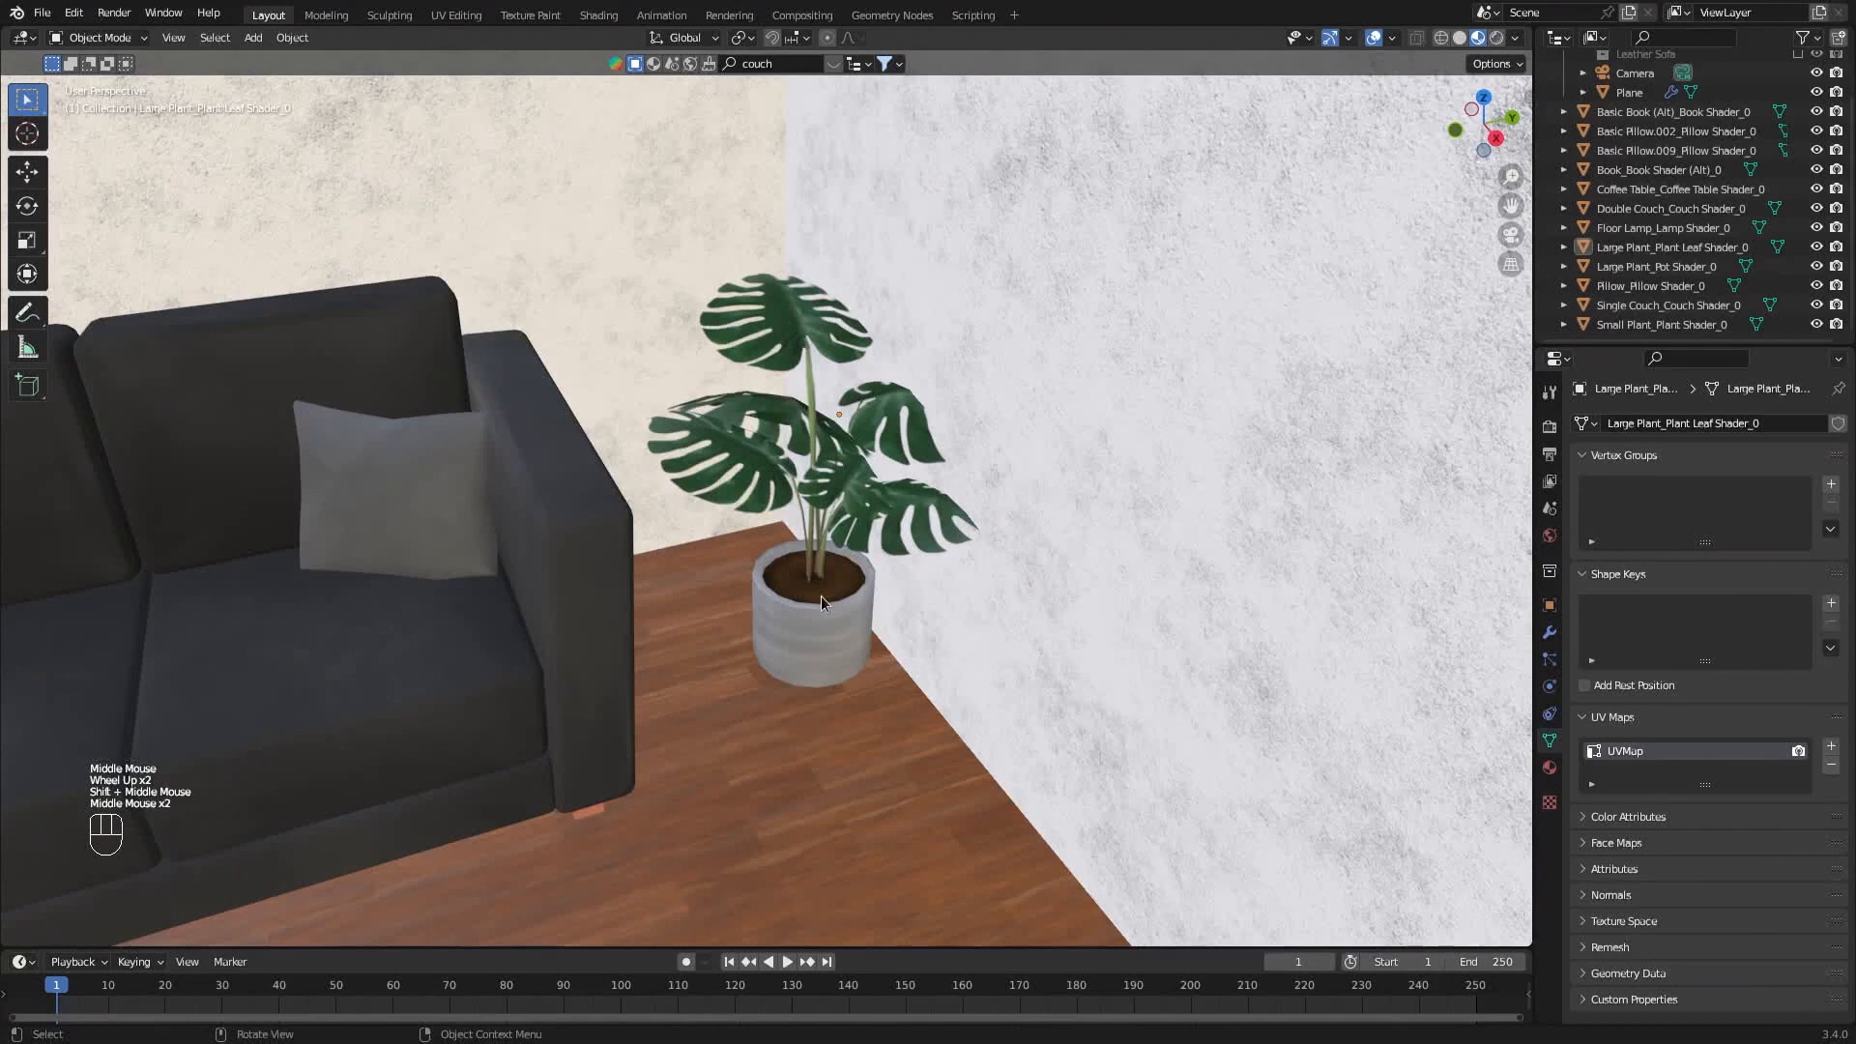
Try moving the large plant's pot and its leaves separately.
left_click(830, 602)
key("w")
key("w")
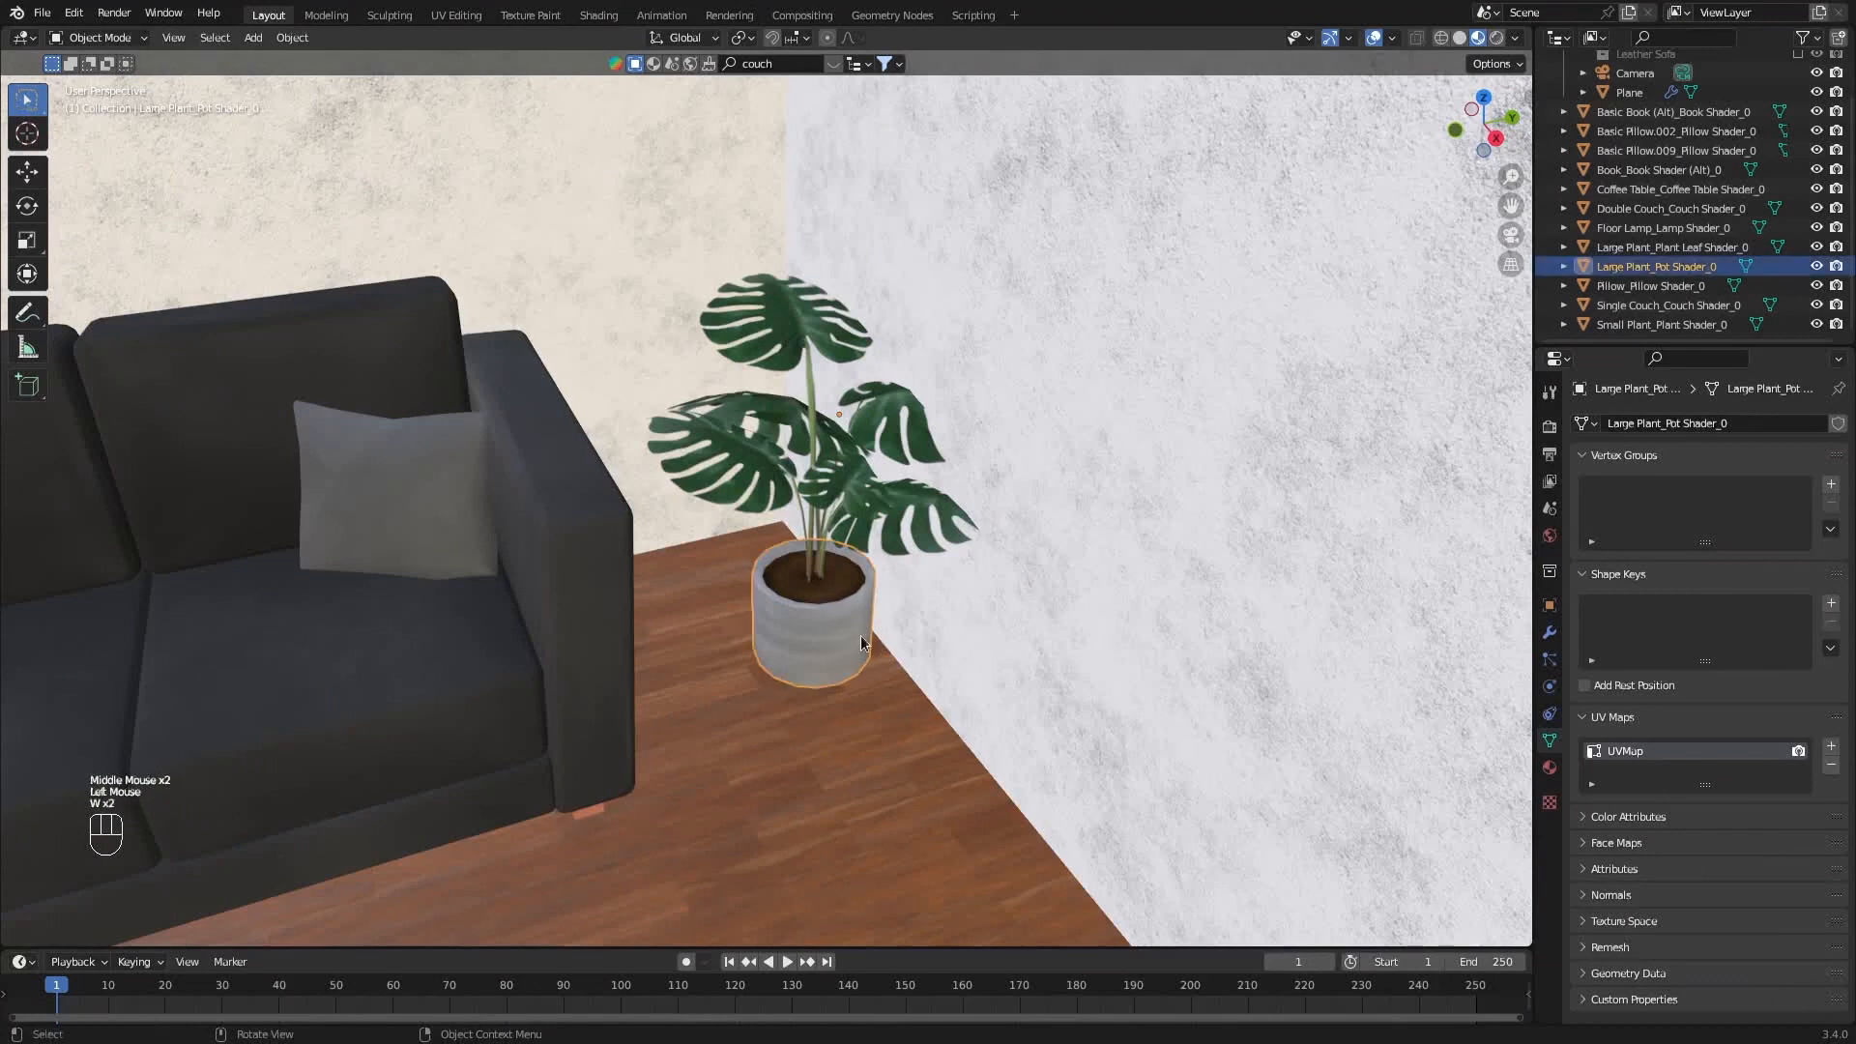
key("g")
right_click(898, 615)
left_click(831, 561)
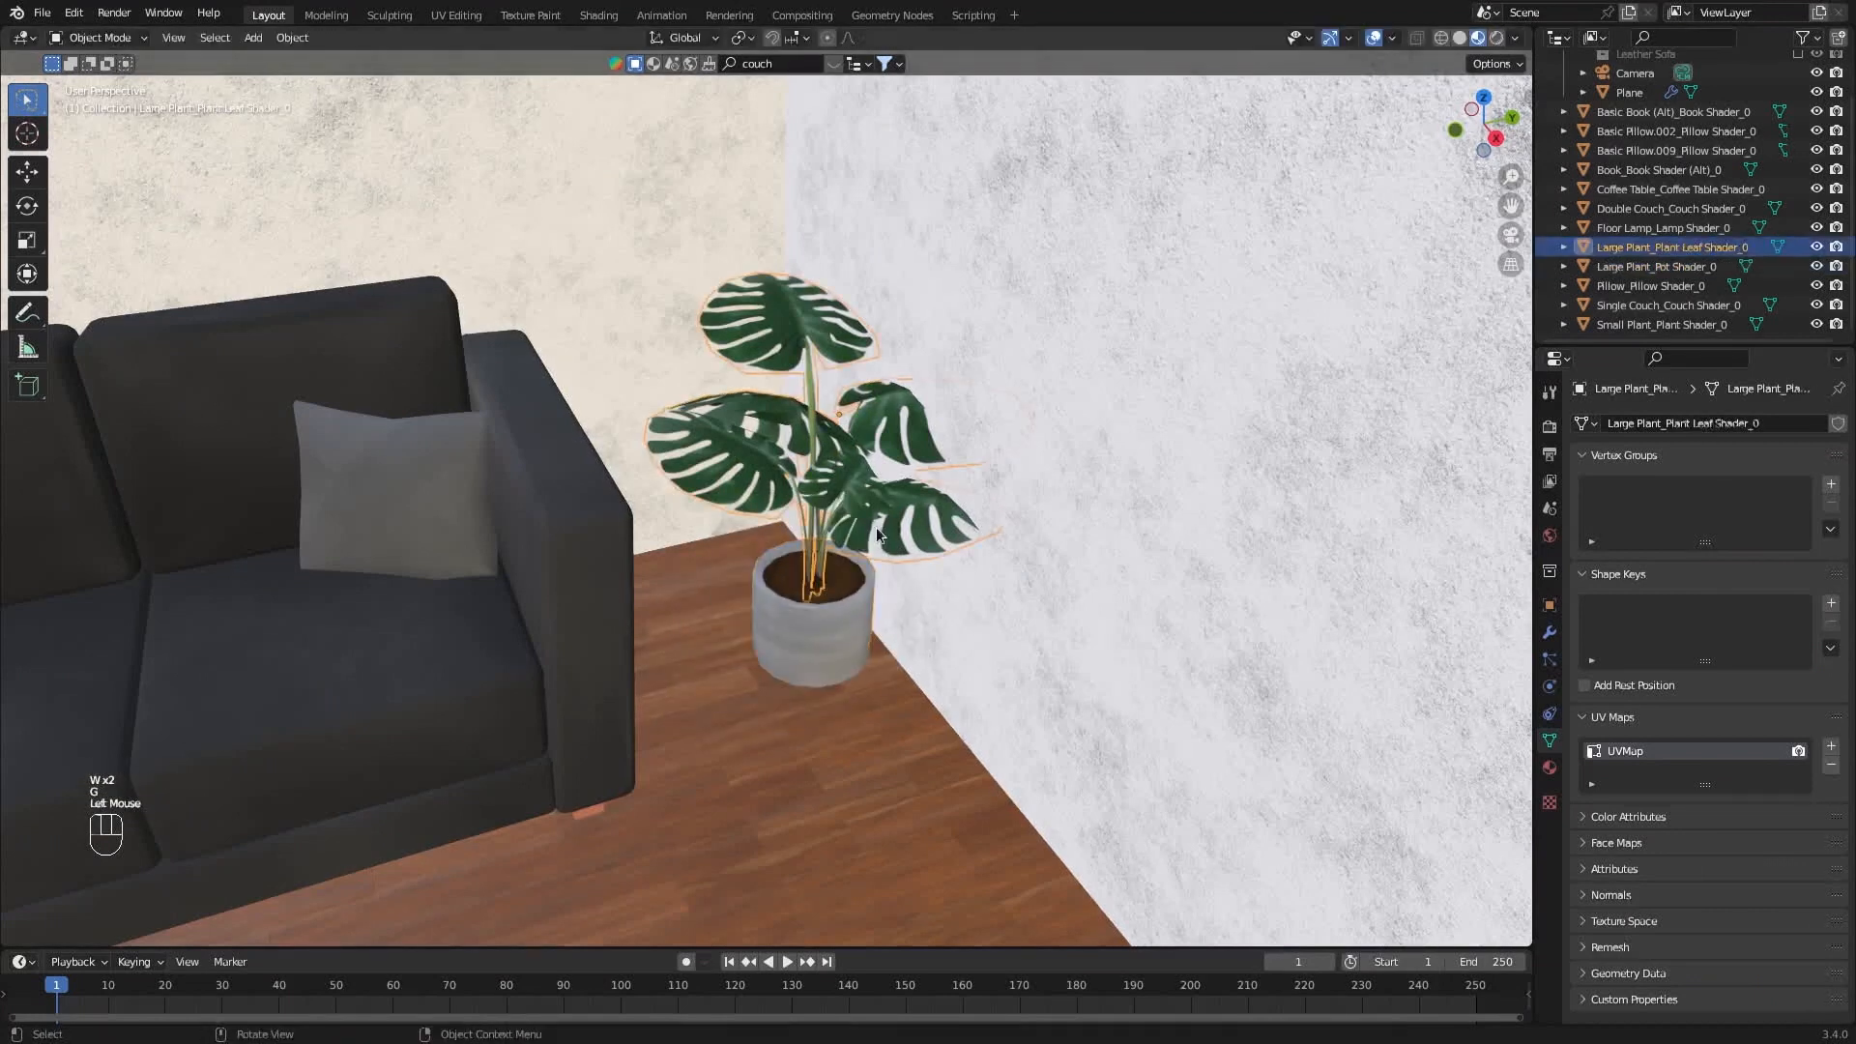
key("g")
right_click(885, 619)
Parent the large plant's leaves to its pot as Object and test the link by moving the pot.
key("alt+a")
left_click(832, 493)
left_click(831, 641, "shift")
key("ctrl+p")
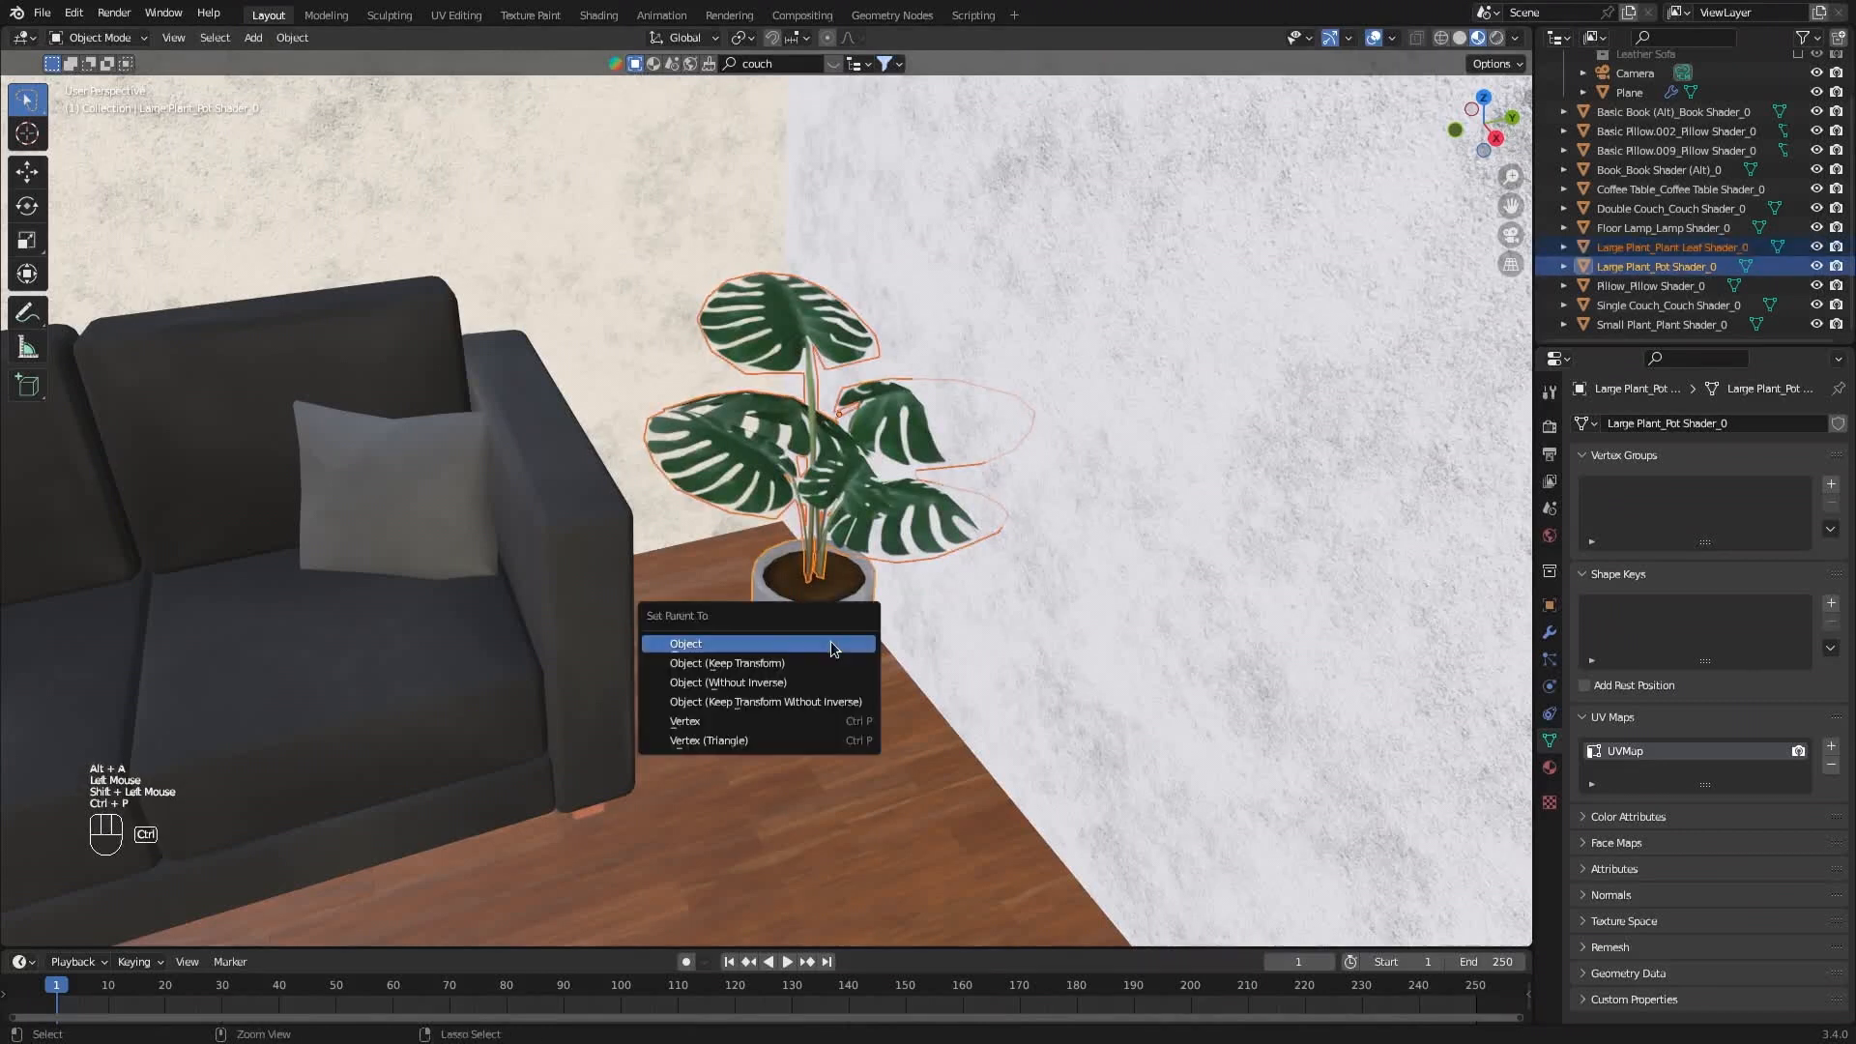
left_click(713, 646)
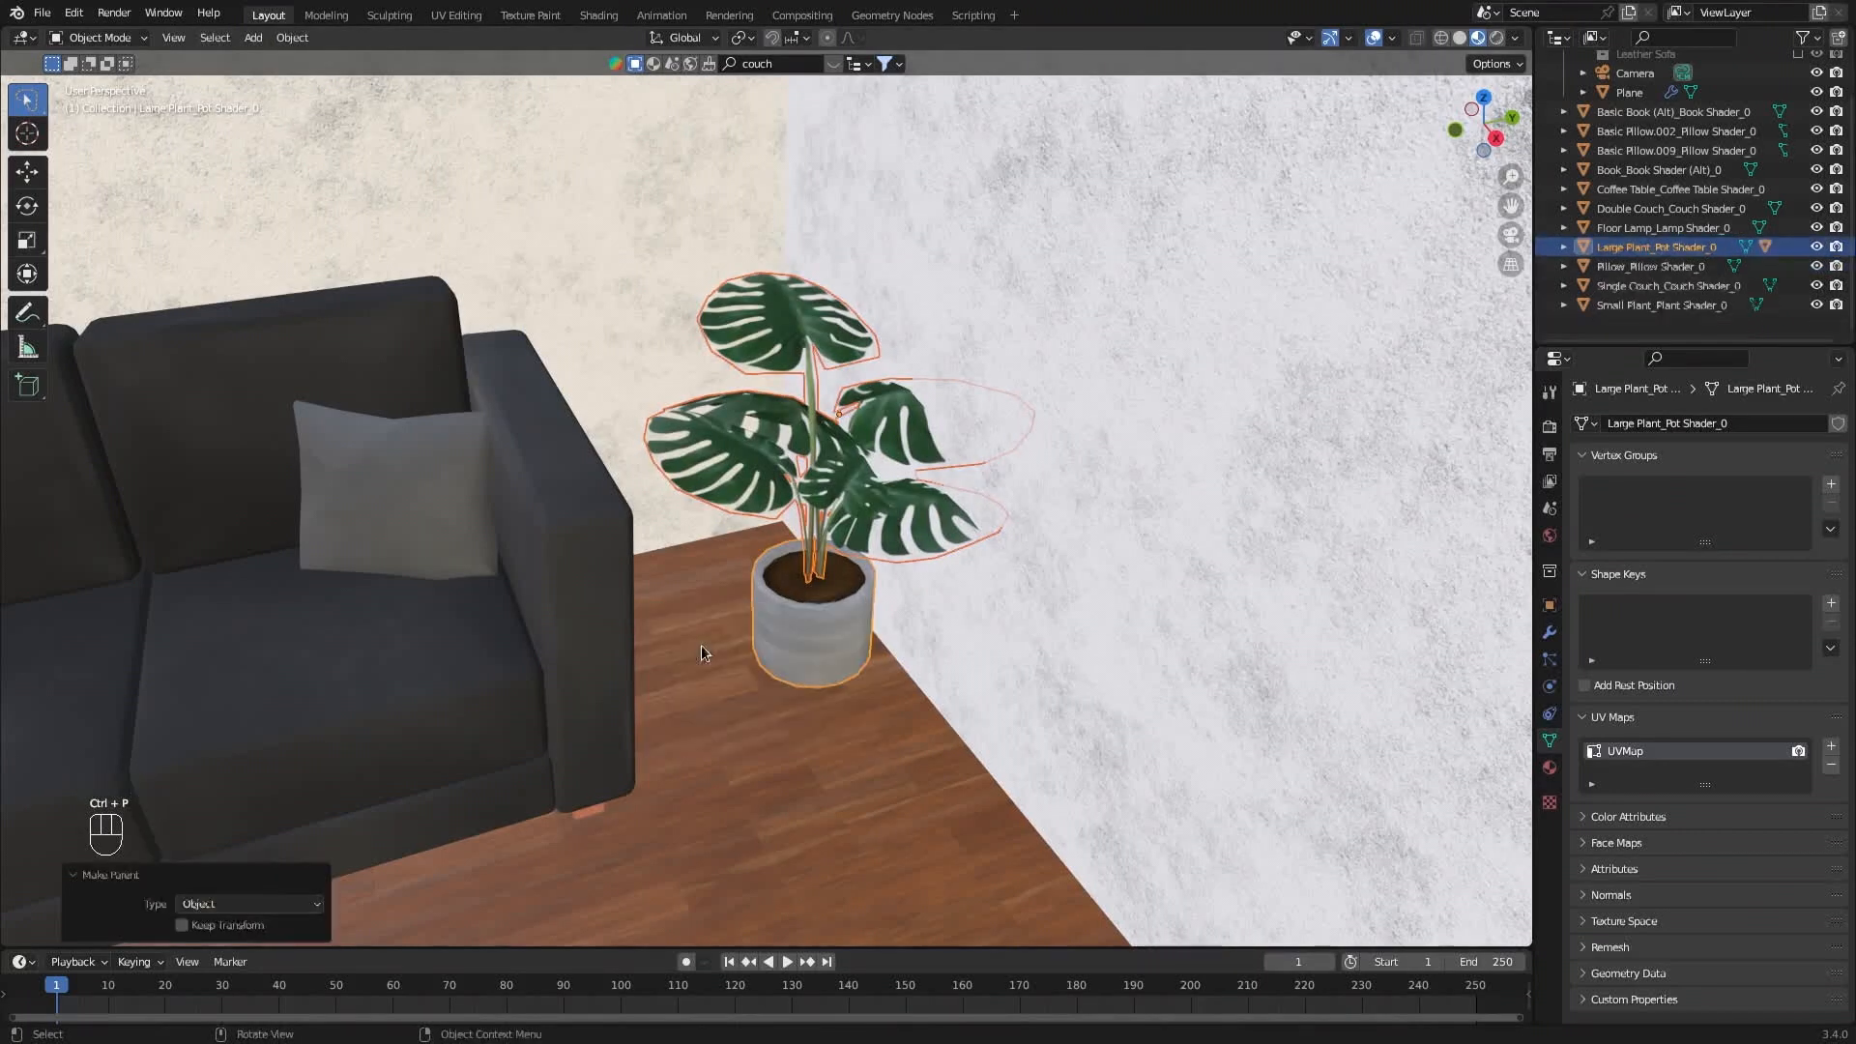
key("g")
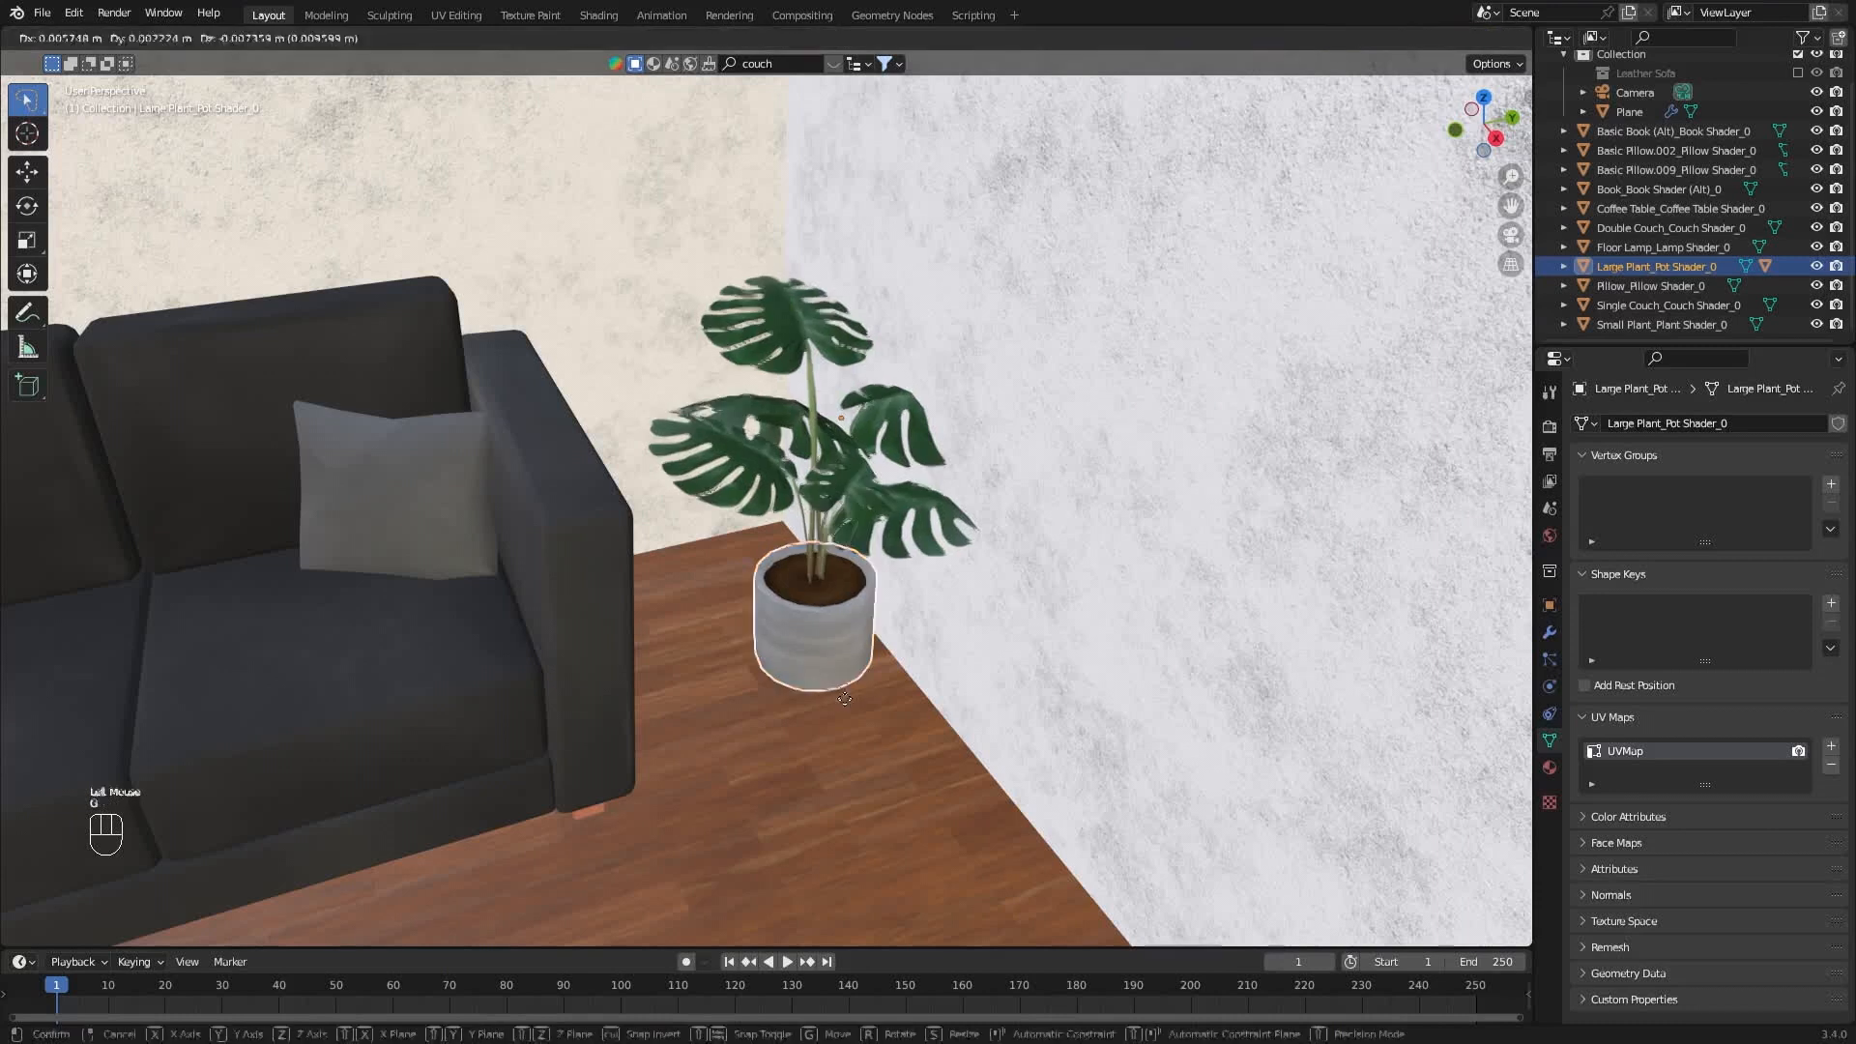
right_click(810, 726)
Move the large potted plant horizontally across the floor by about 1.64 m in X and -0.14 m in Y.
scroll(834, 667, "down", 2)
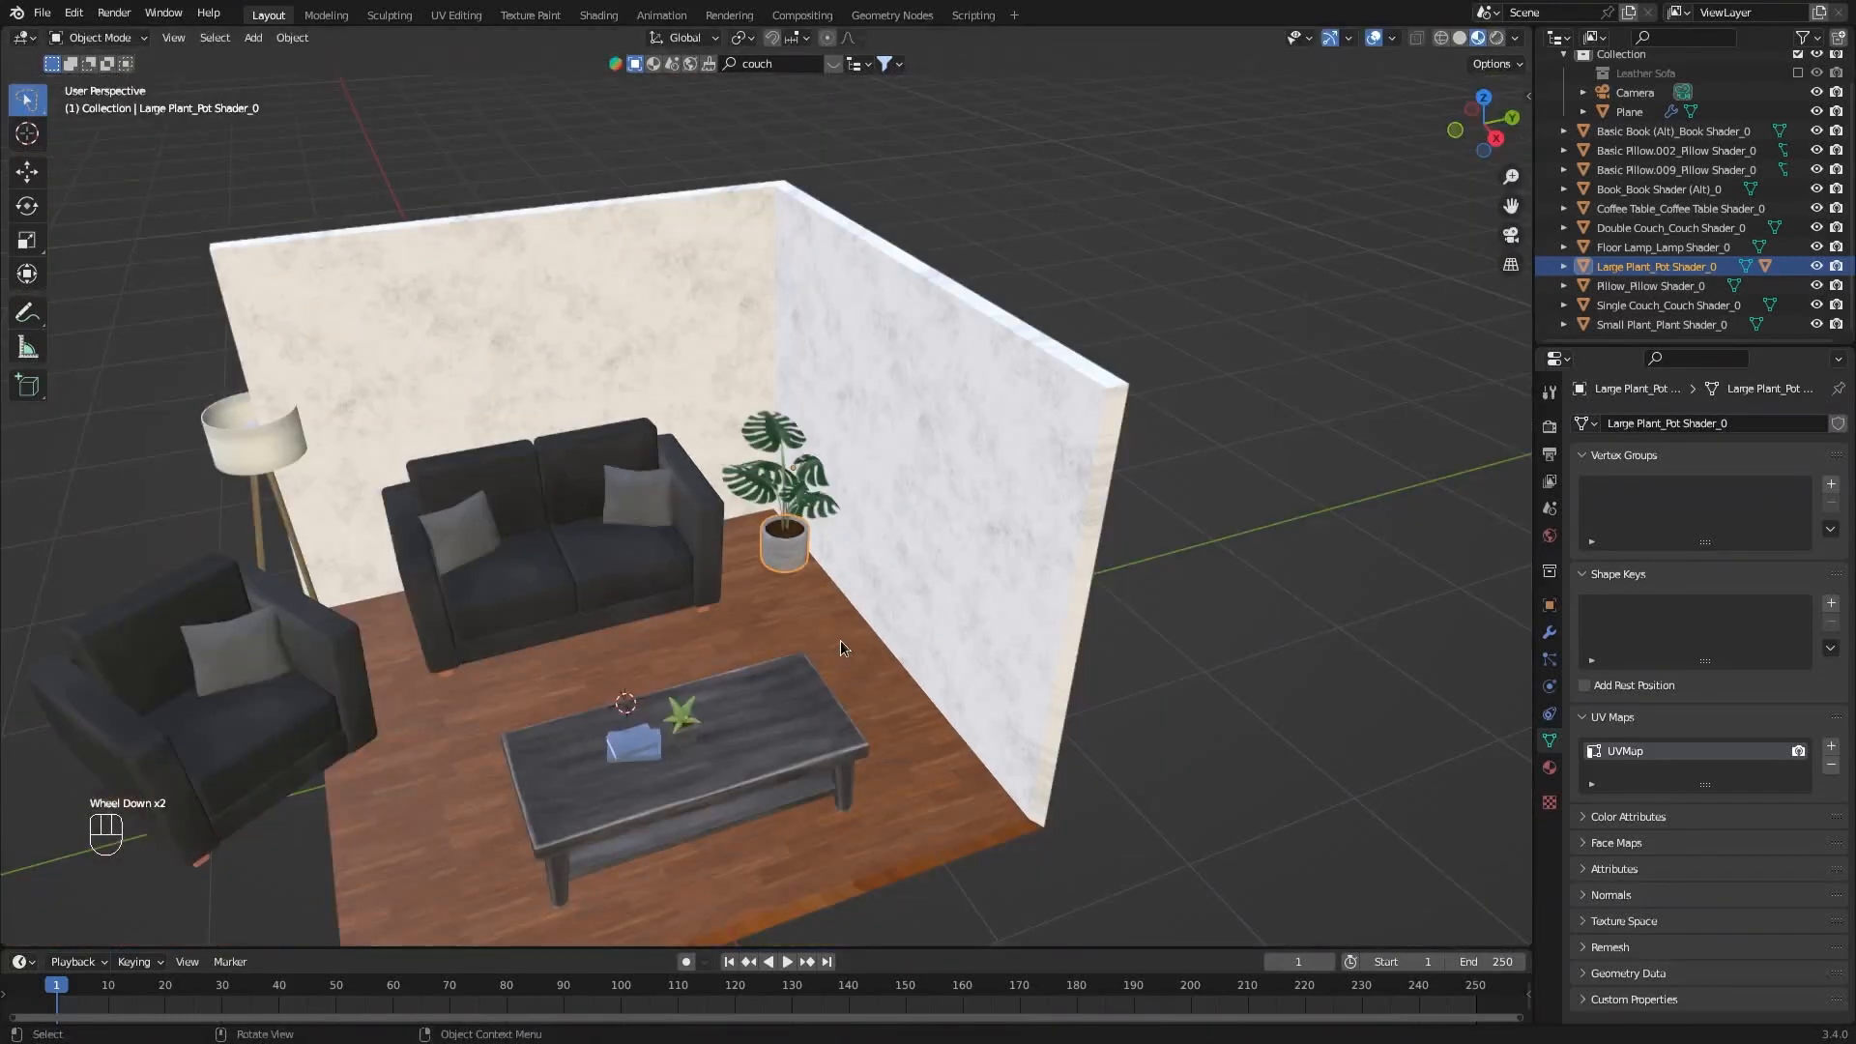
middle_click_drag(841, 643, 870, 735)
middle_click_drag(875, 696, 904, 518, "shift")
key("g")
key("shift+z")
left_click(1085, 779)
scroll(715, 461, "down", 1)
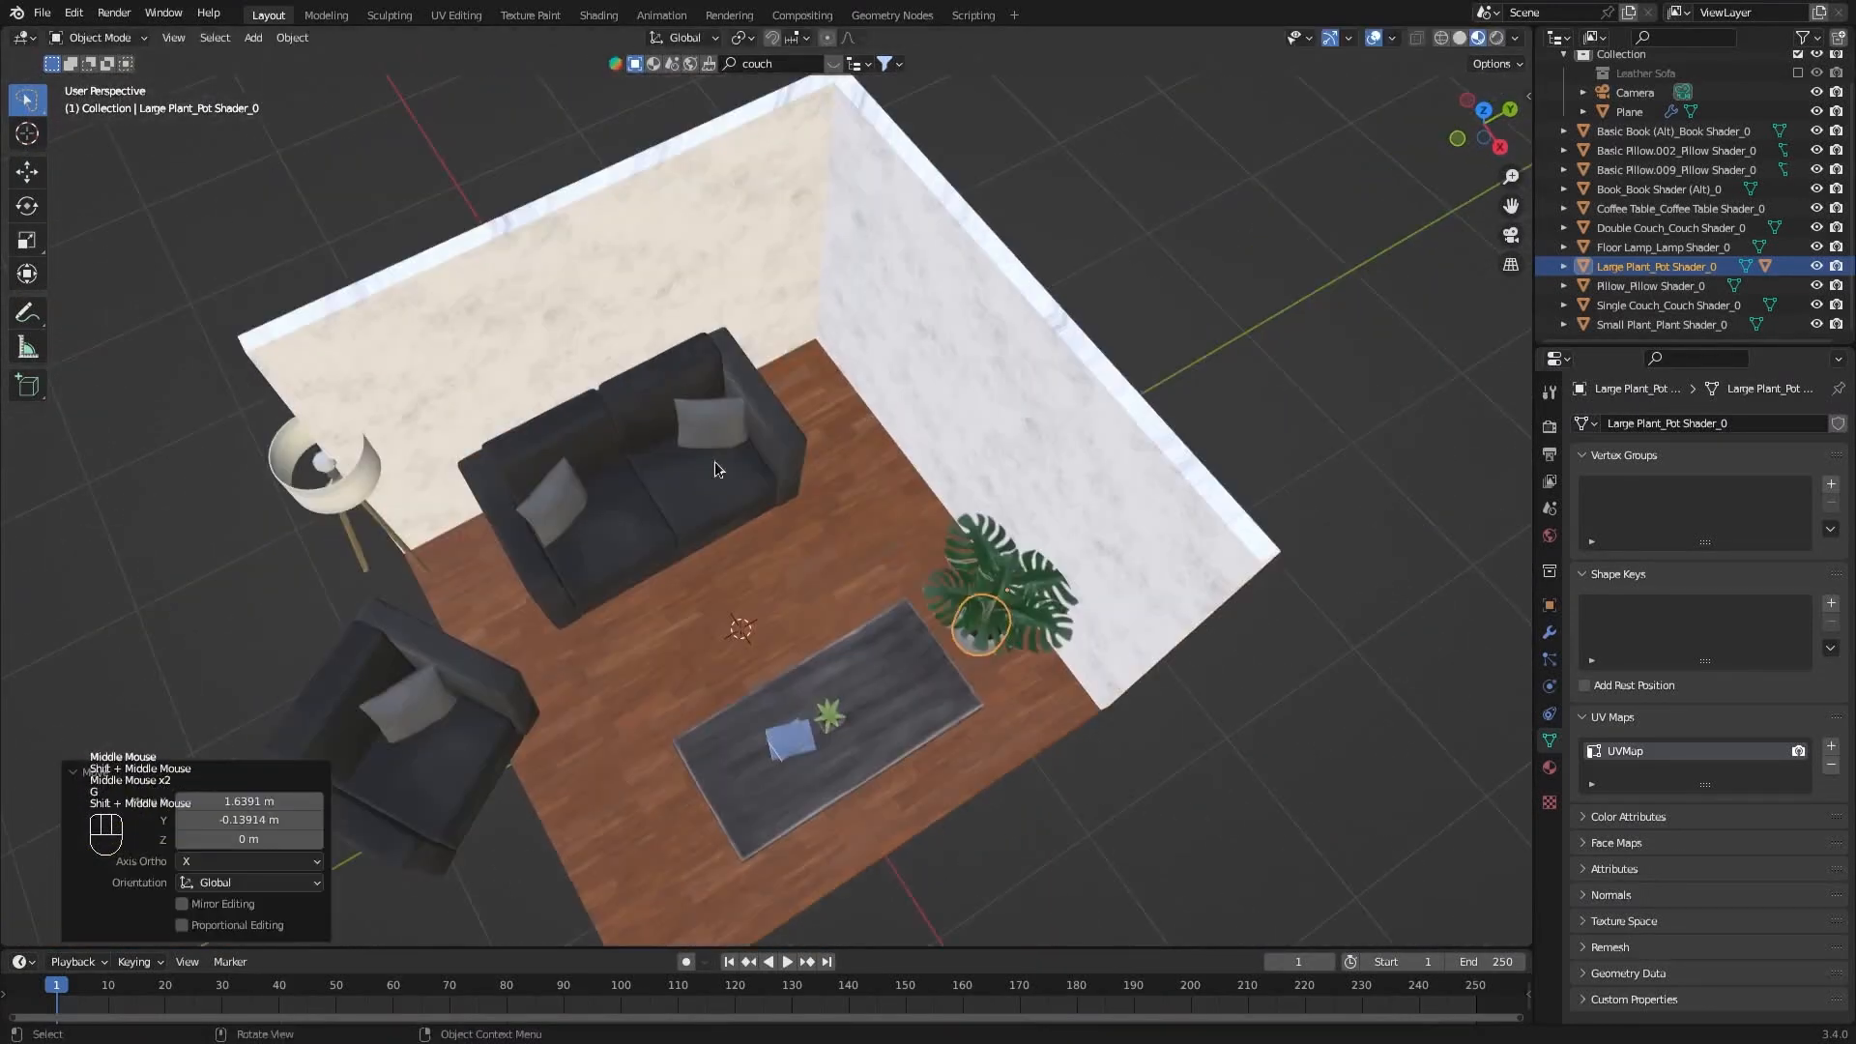
Examine the small plant and the books on the coffee table up close.
middle_click_drag(715, 461, 714, 483)
left_click(713, 484)
left_click(714, 484)
left_click(714, 483)
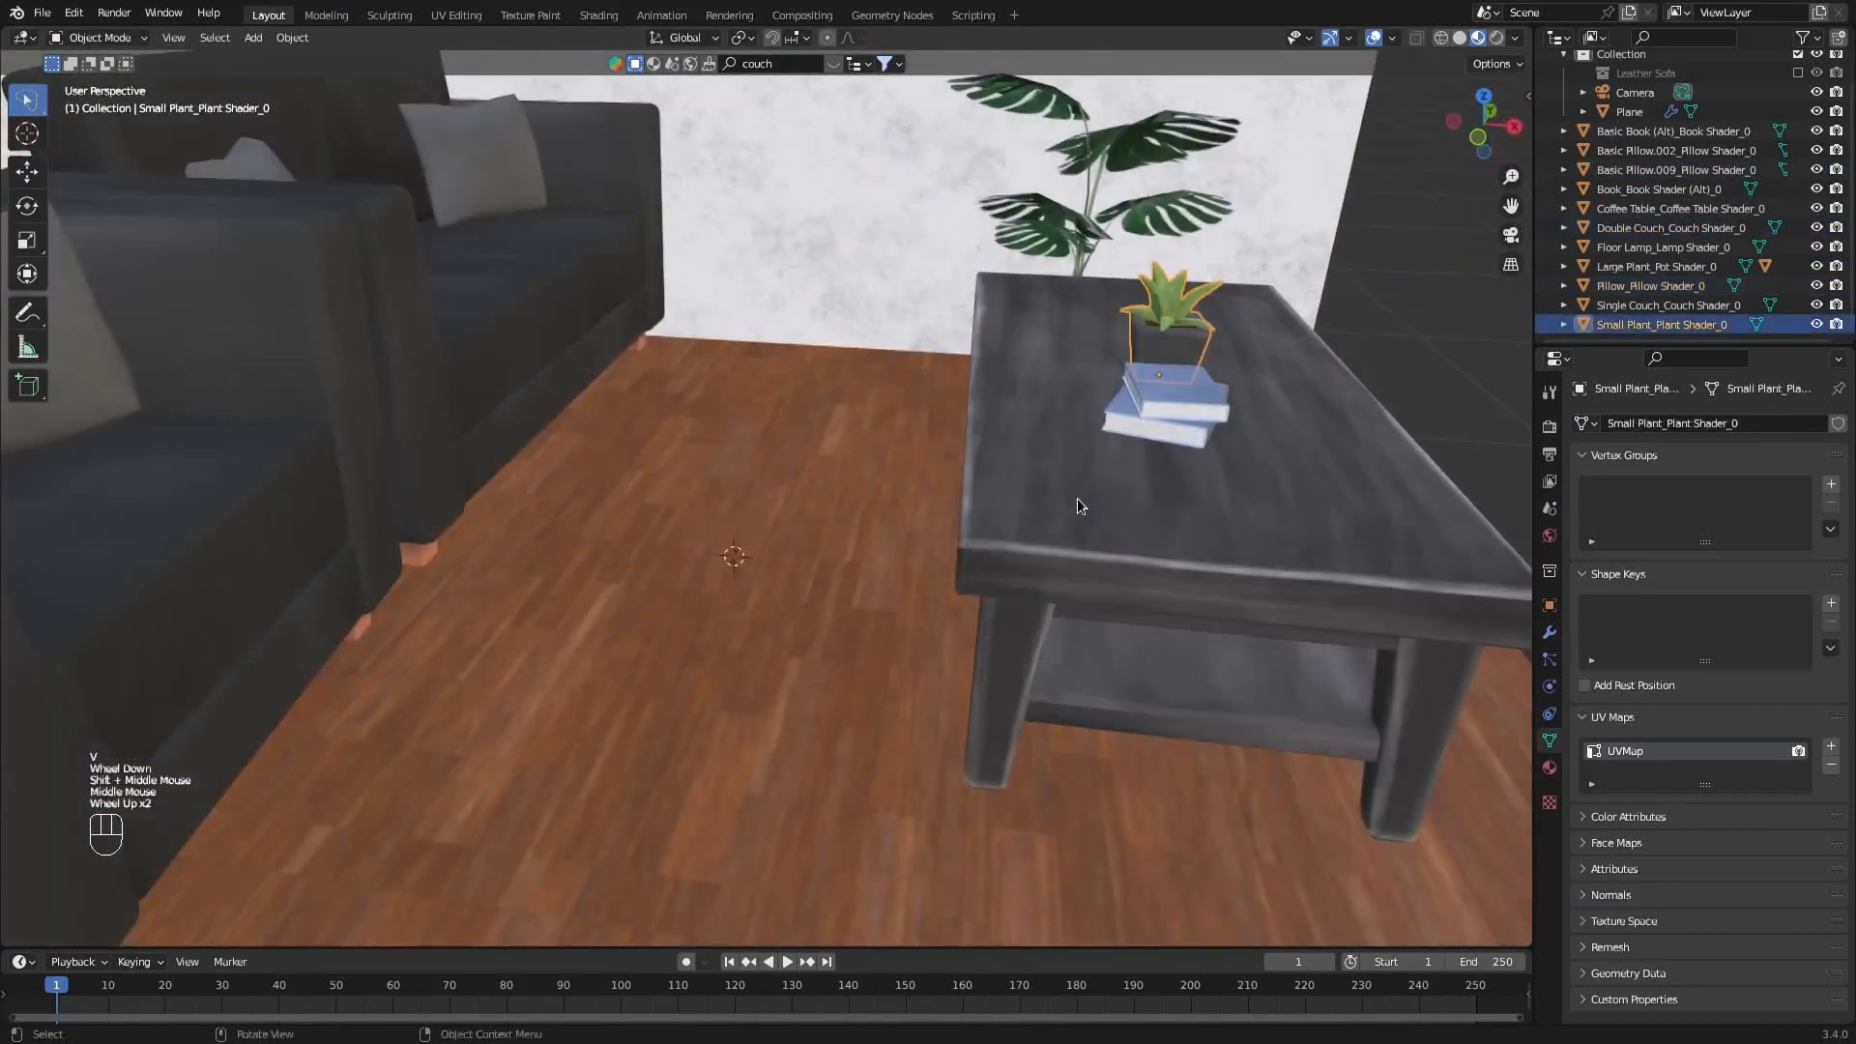
key("KP_Decimal")
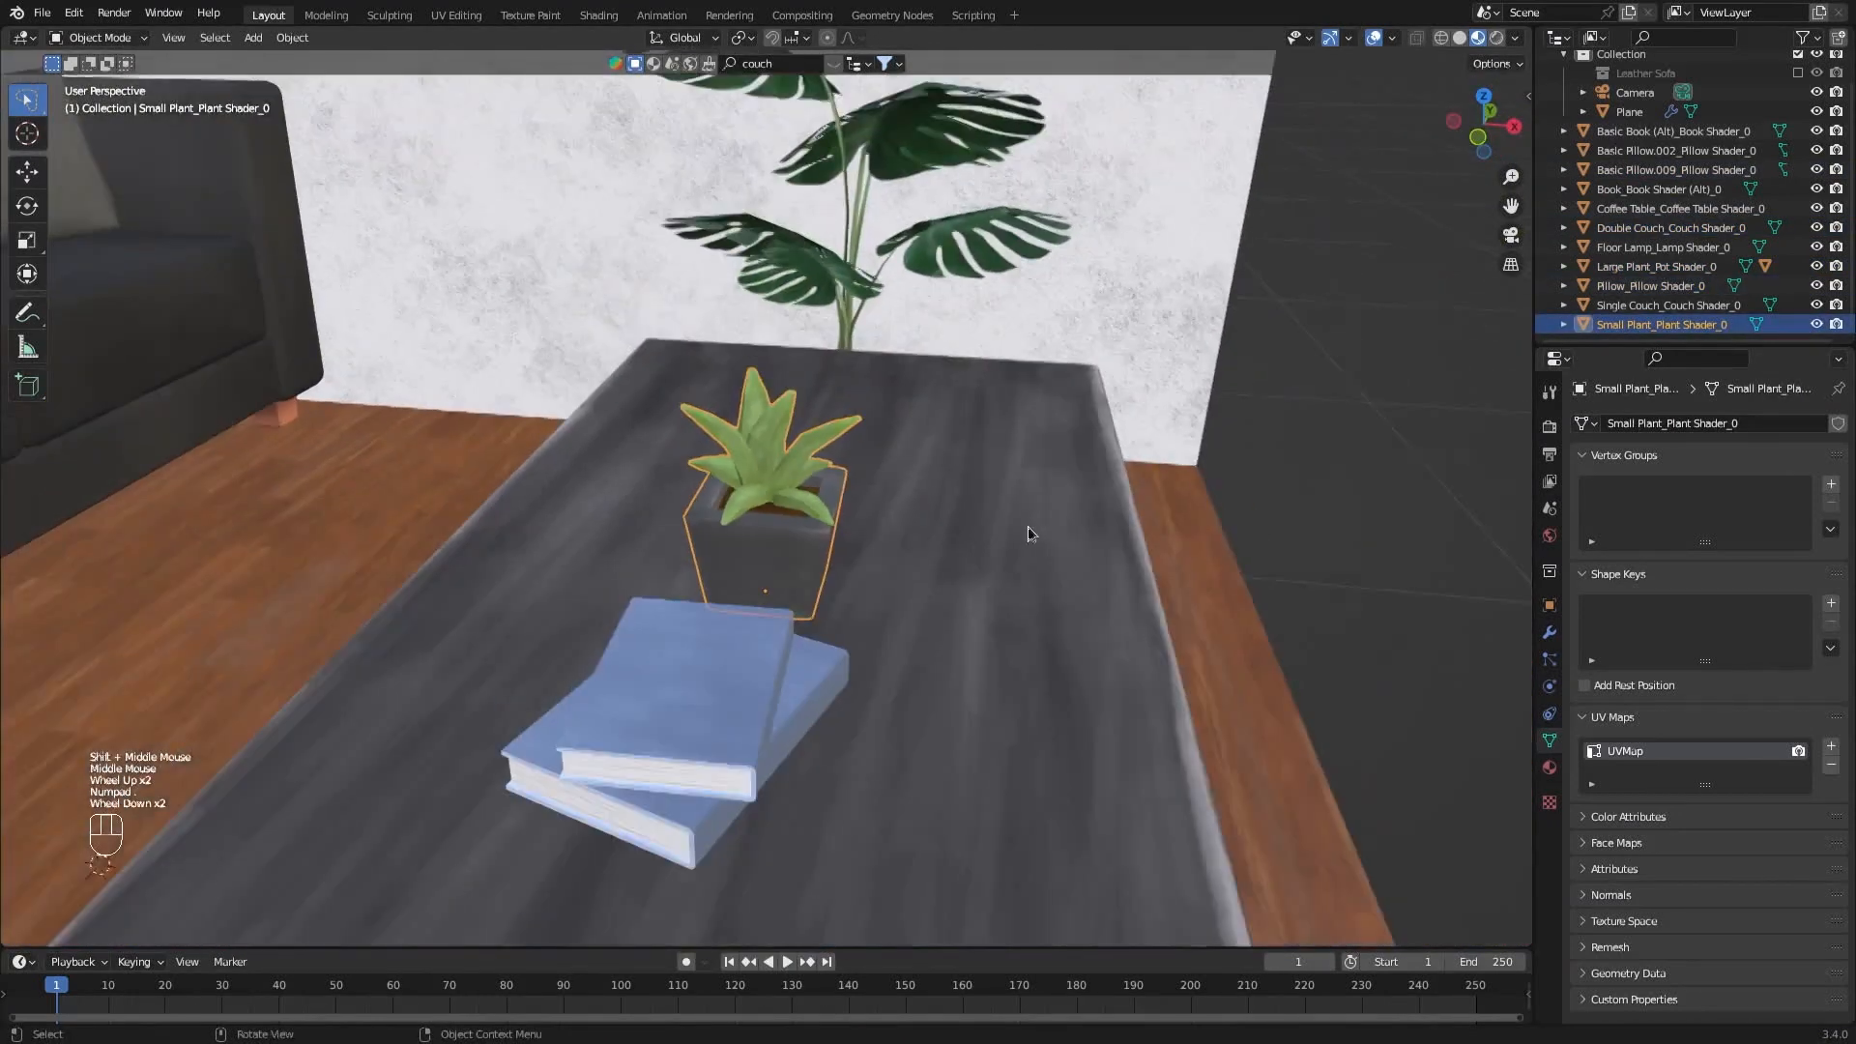
middle_click_drag(1030, 529, 619, 464)
middle_click_drag(619, 464, 803, 459, "shift")
left_click(775, 526, "shift")
left_click(773, 588, "shift")
scroll(783, 595, "down", 2)
left_click(816, 601, "shift")
middle_click_drag(816, 592, 868, 631)
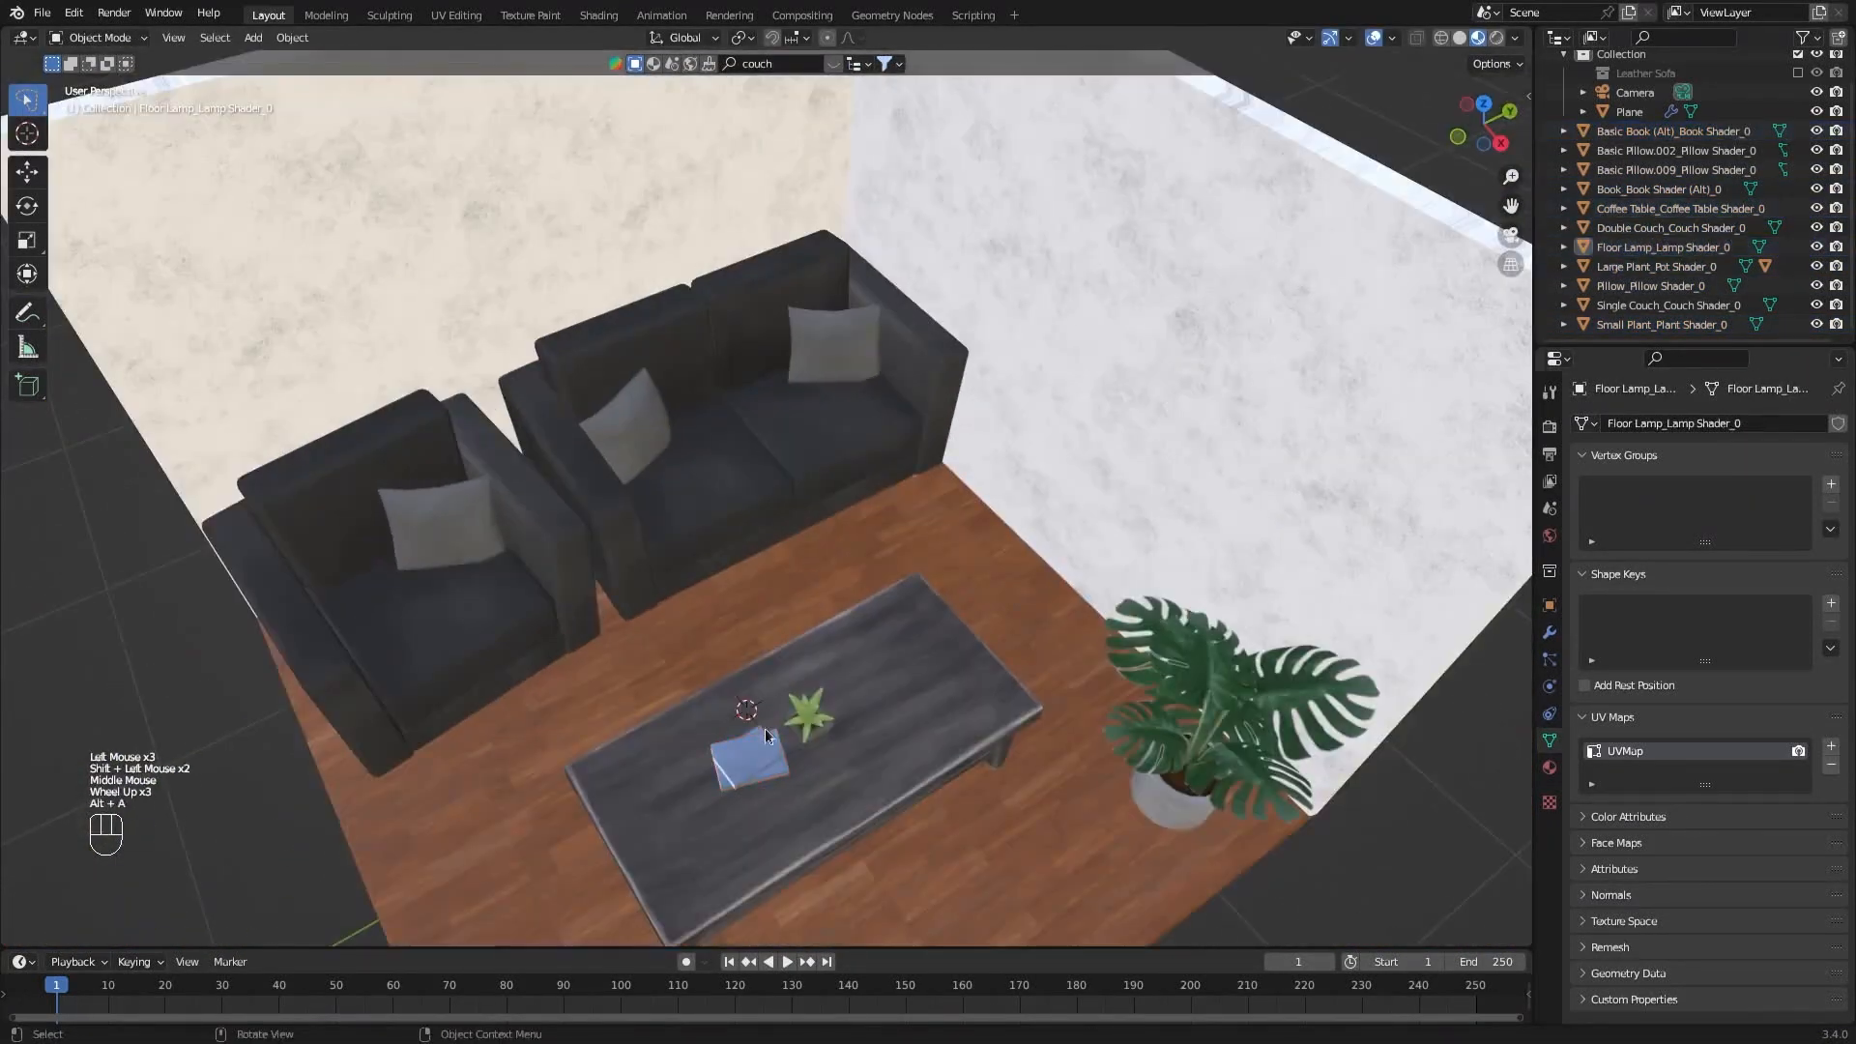
Move the coffee table together with its two books and small plant, and save the file.
left_click(774, 747)
left_click(760, 770, "shift")
left_click(820, 707, "shift")
key("g")
left_click(875, 743, "shift")
key("g")
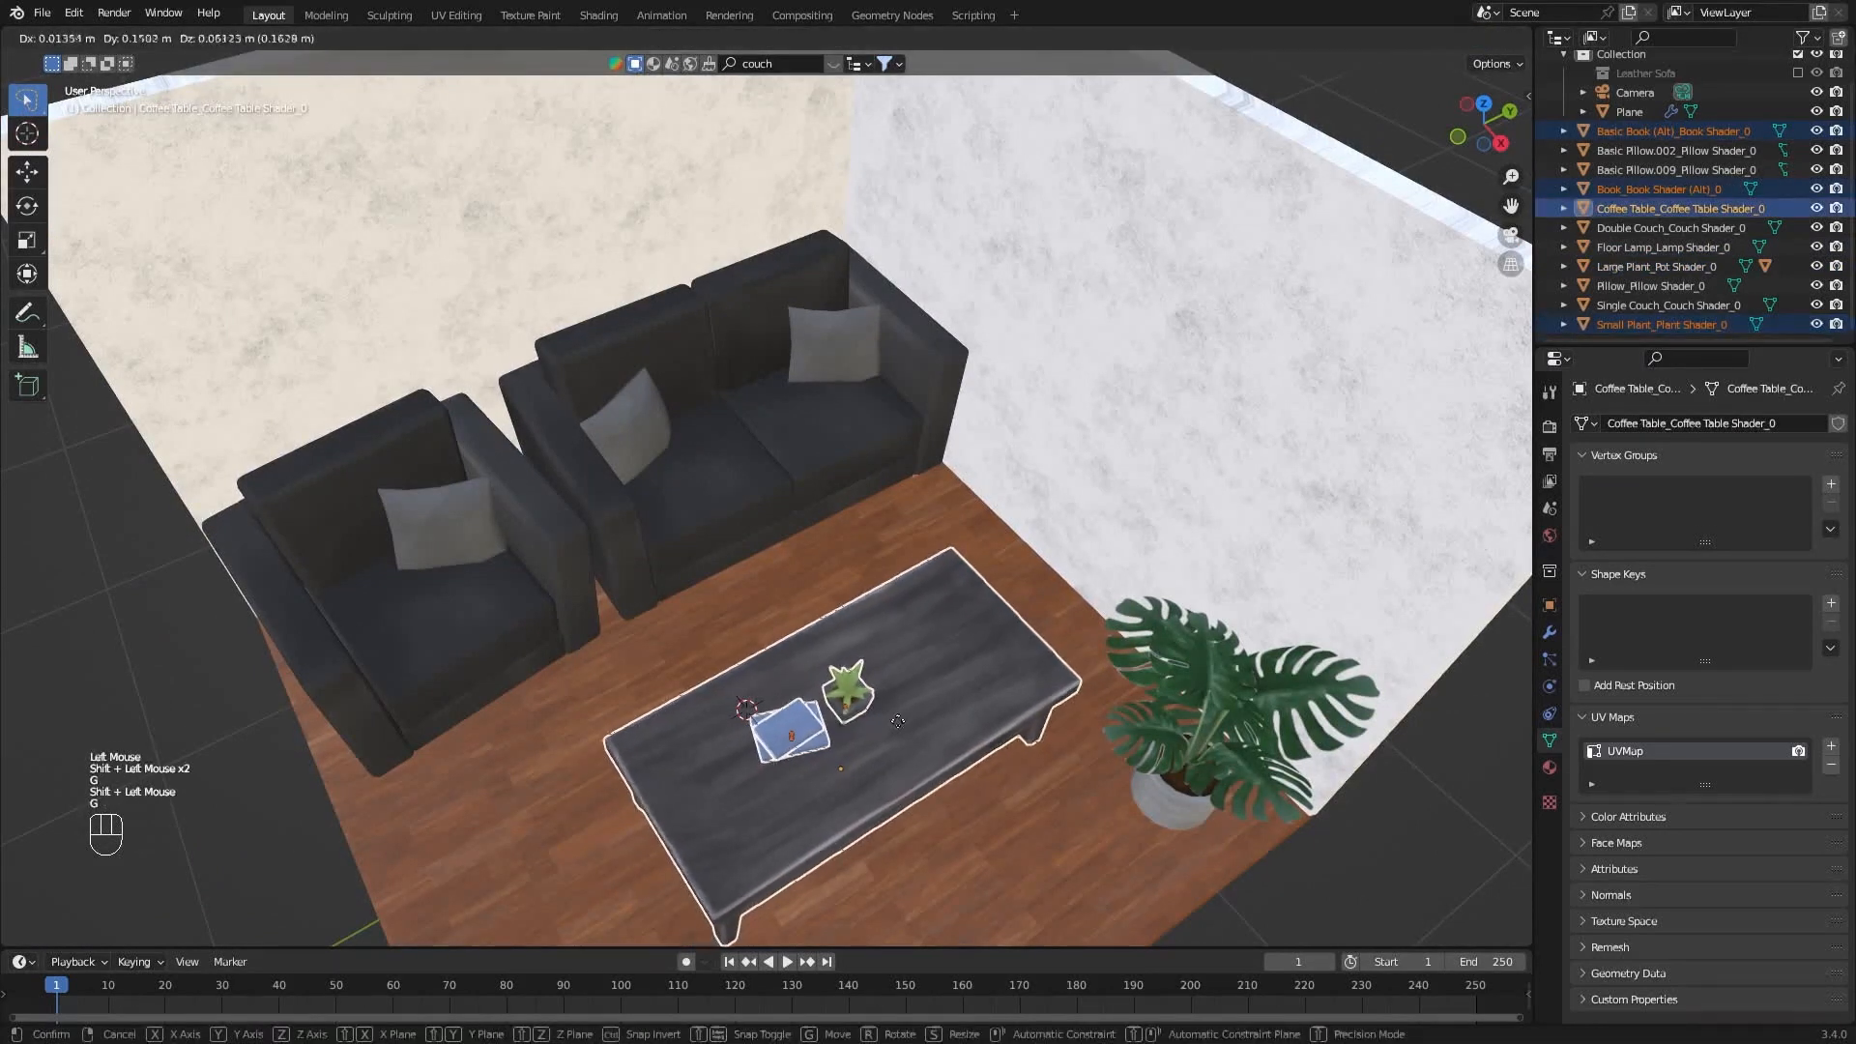
left_click(873, 759)
key("ctrl+s")
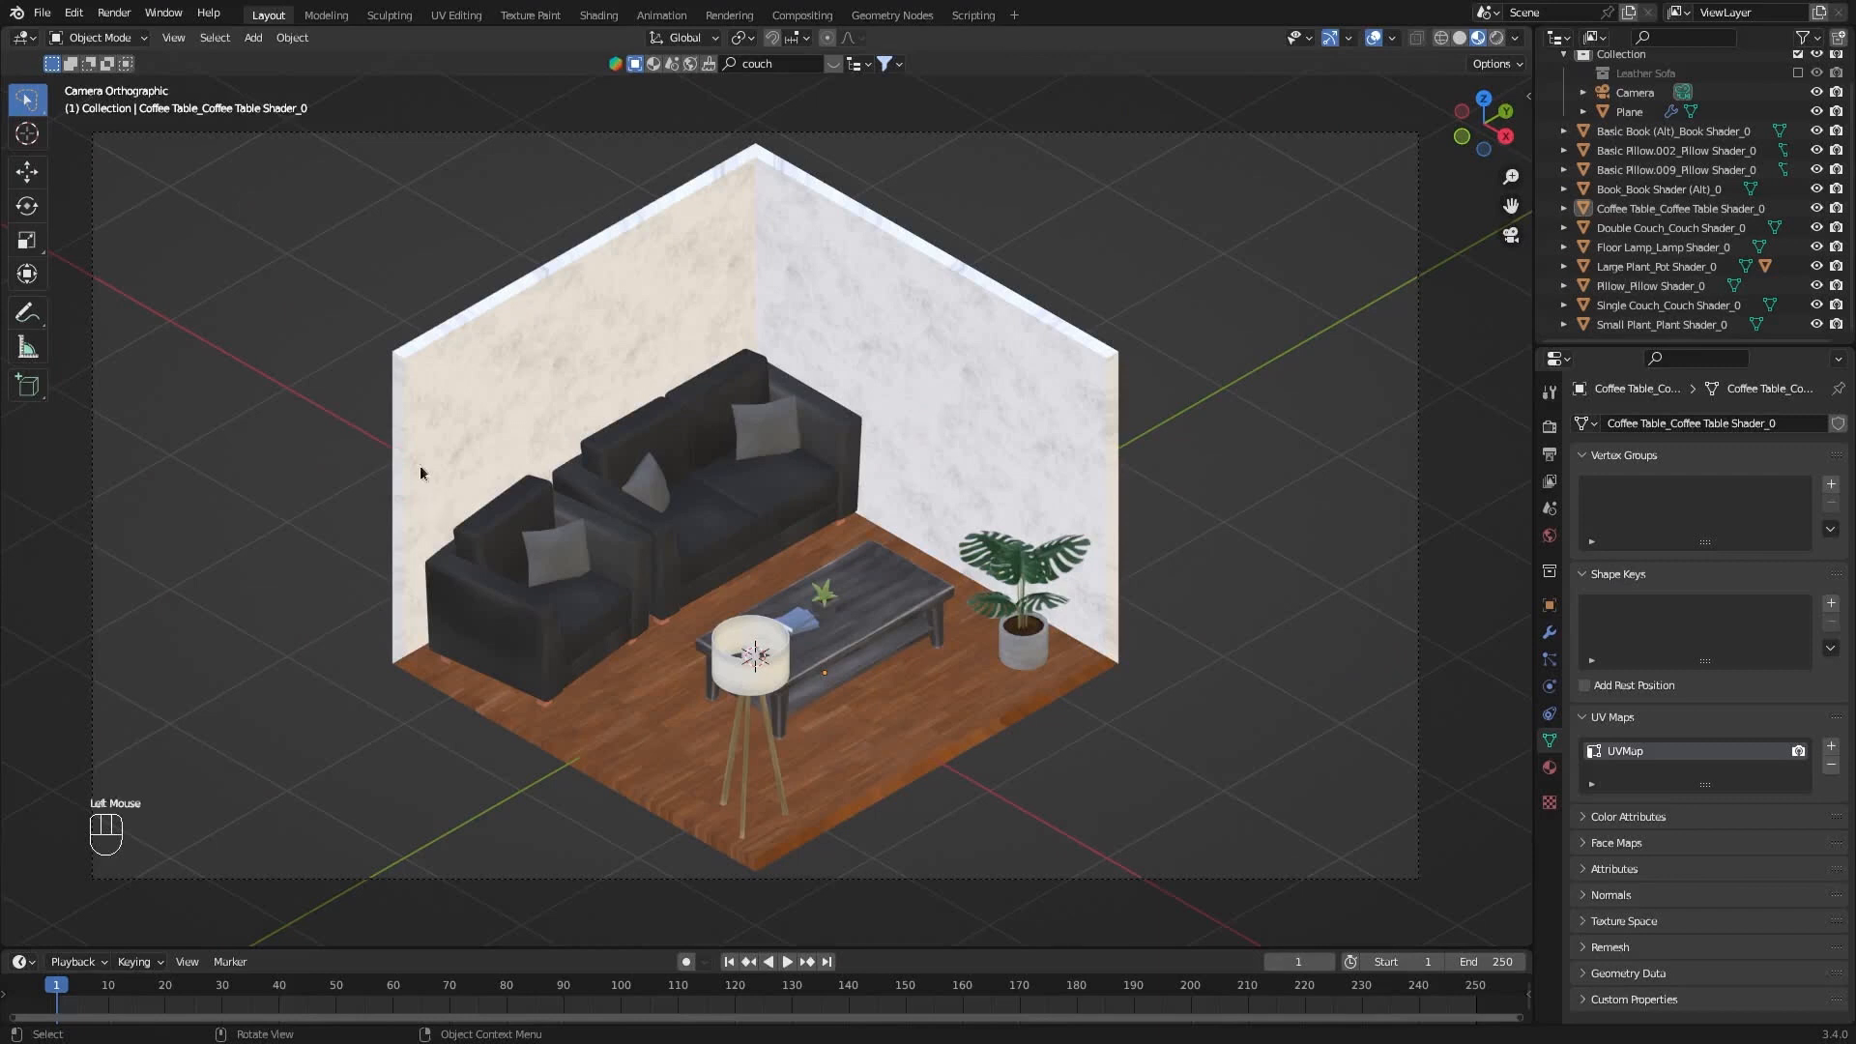
Search the add-on preferences for "import image" and enable the Import Images as Planes add-on.
left_click(73, 13)
left_click(107, 291)
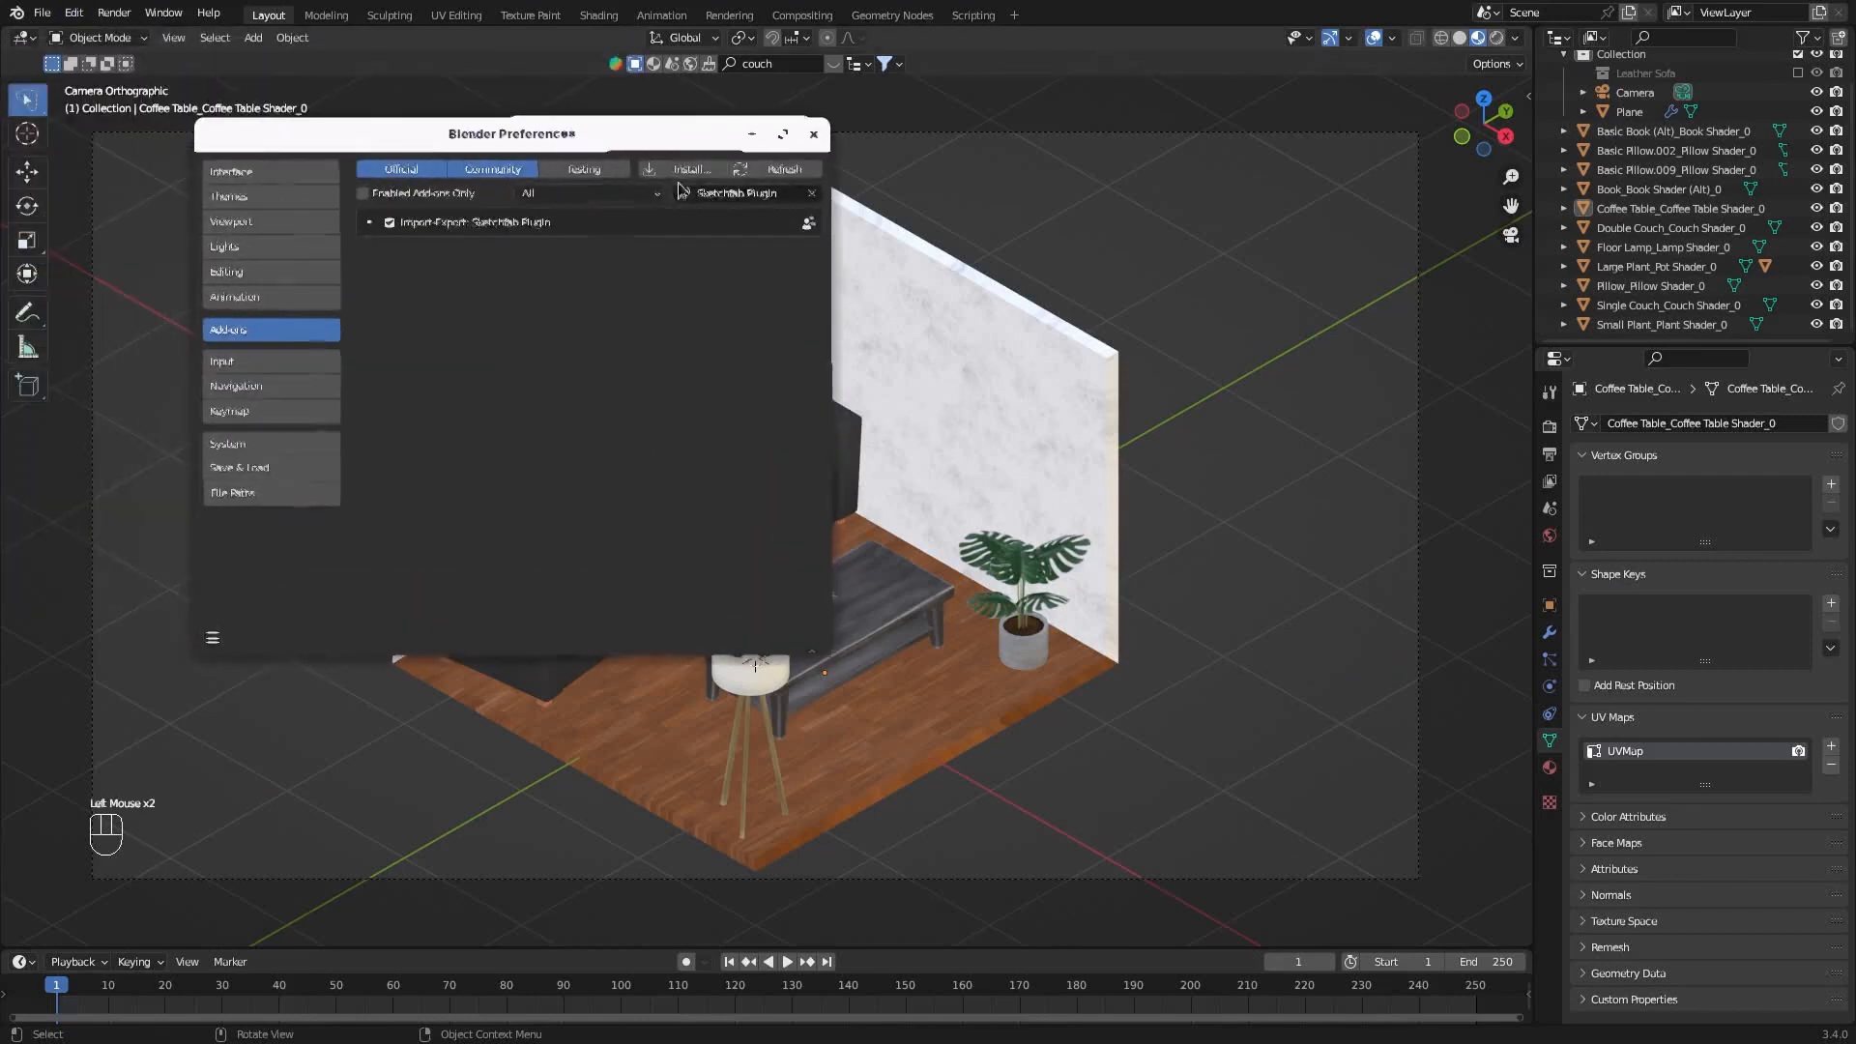
left_click(722, 191)
type("impo")
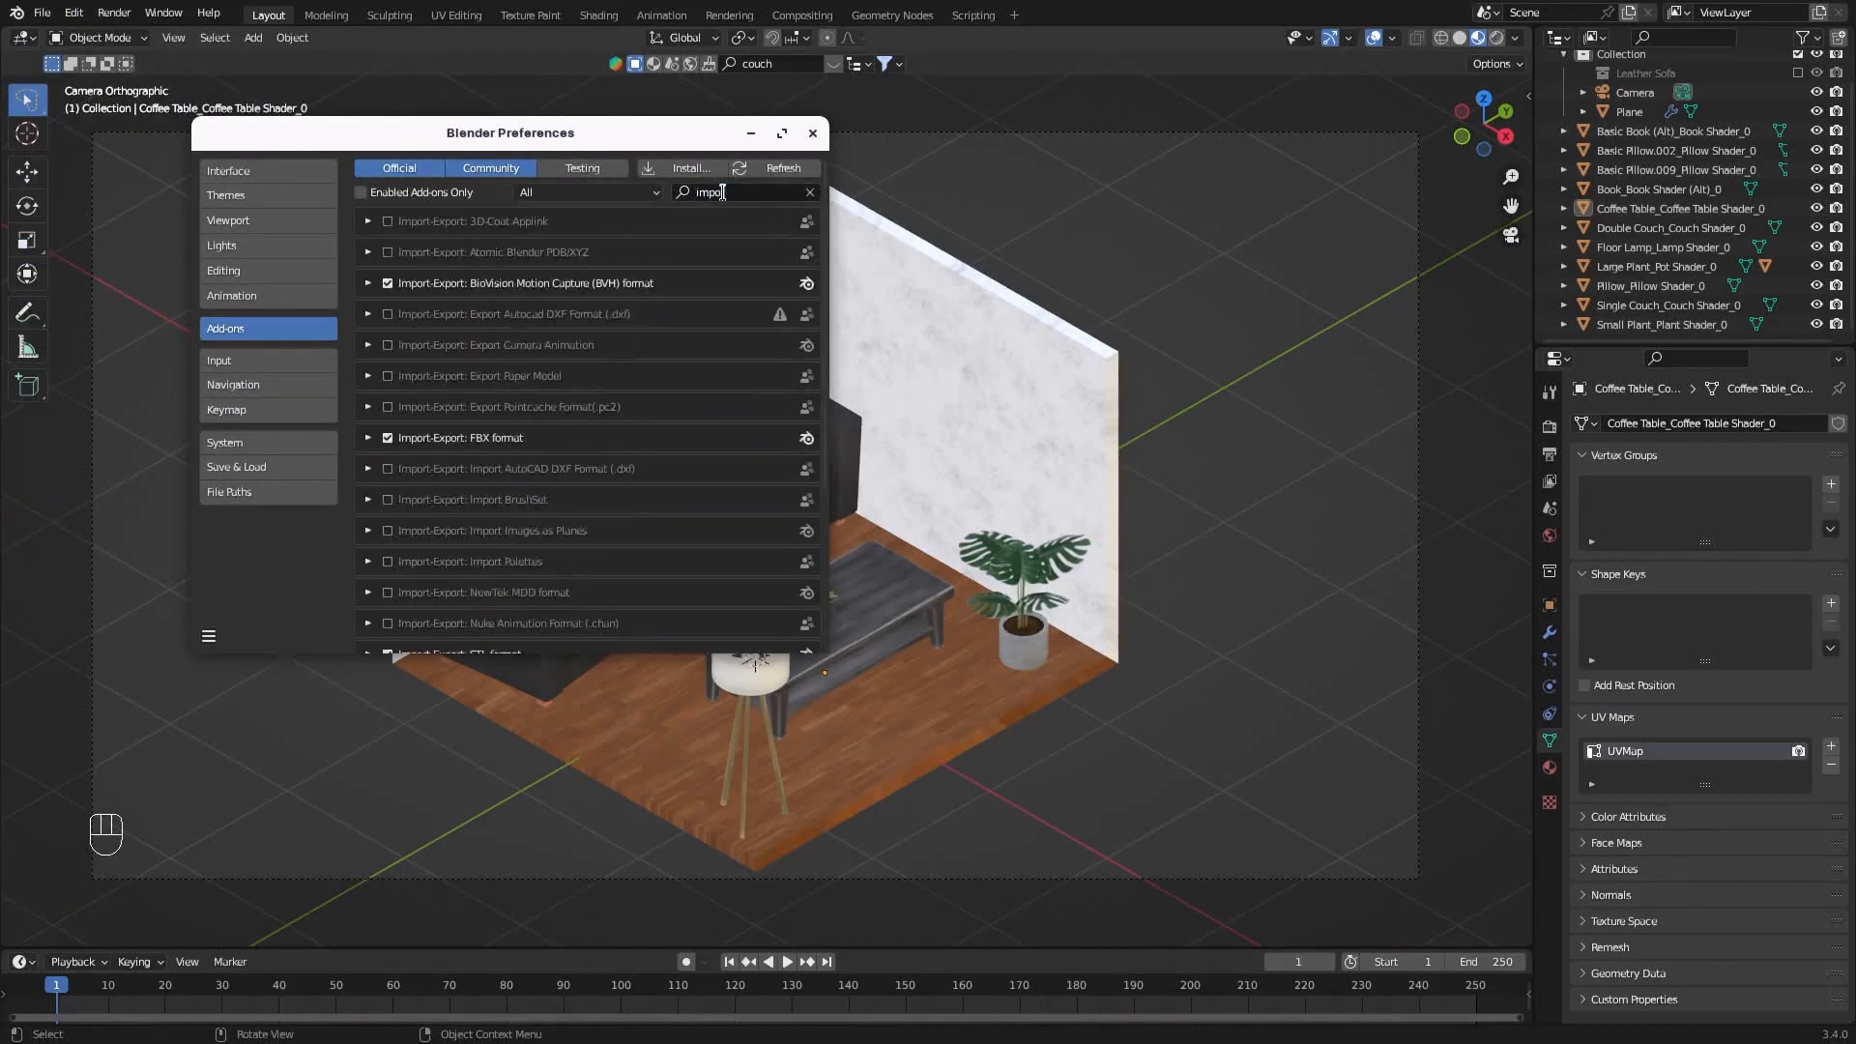
type("rt a")
type("mage")
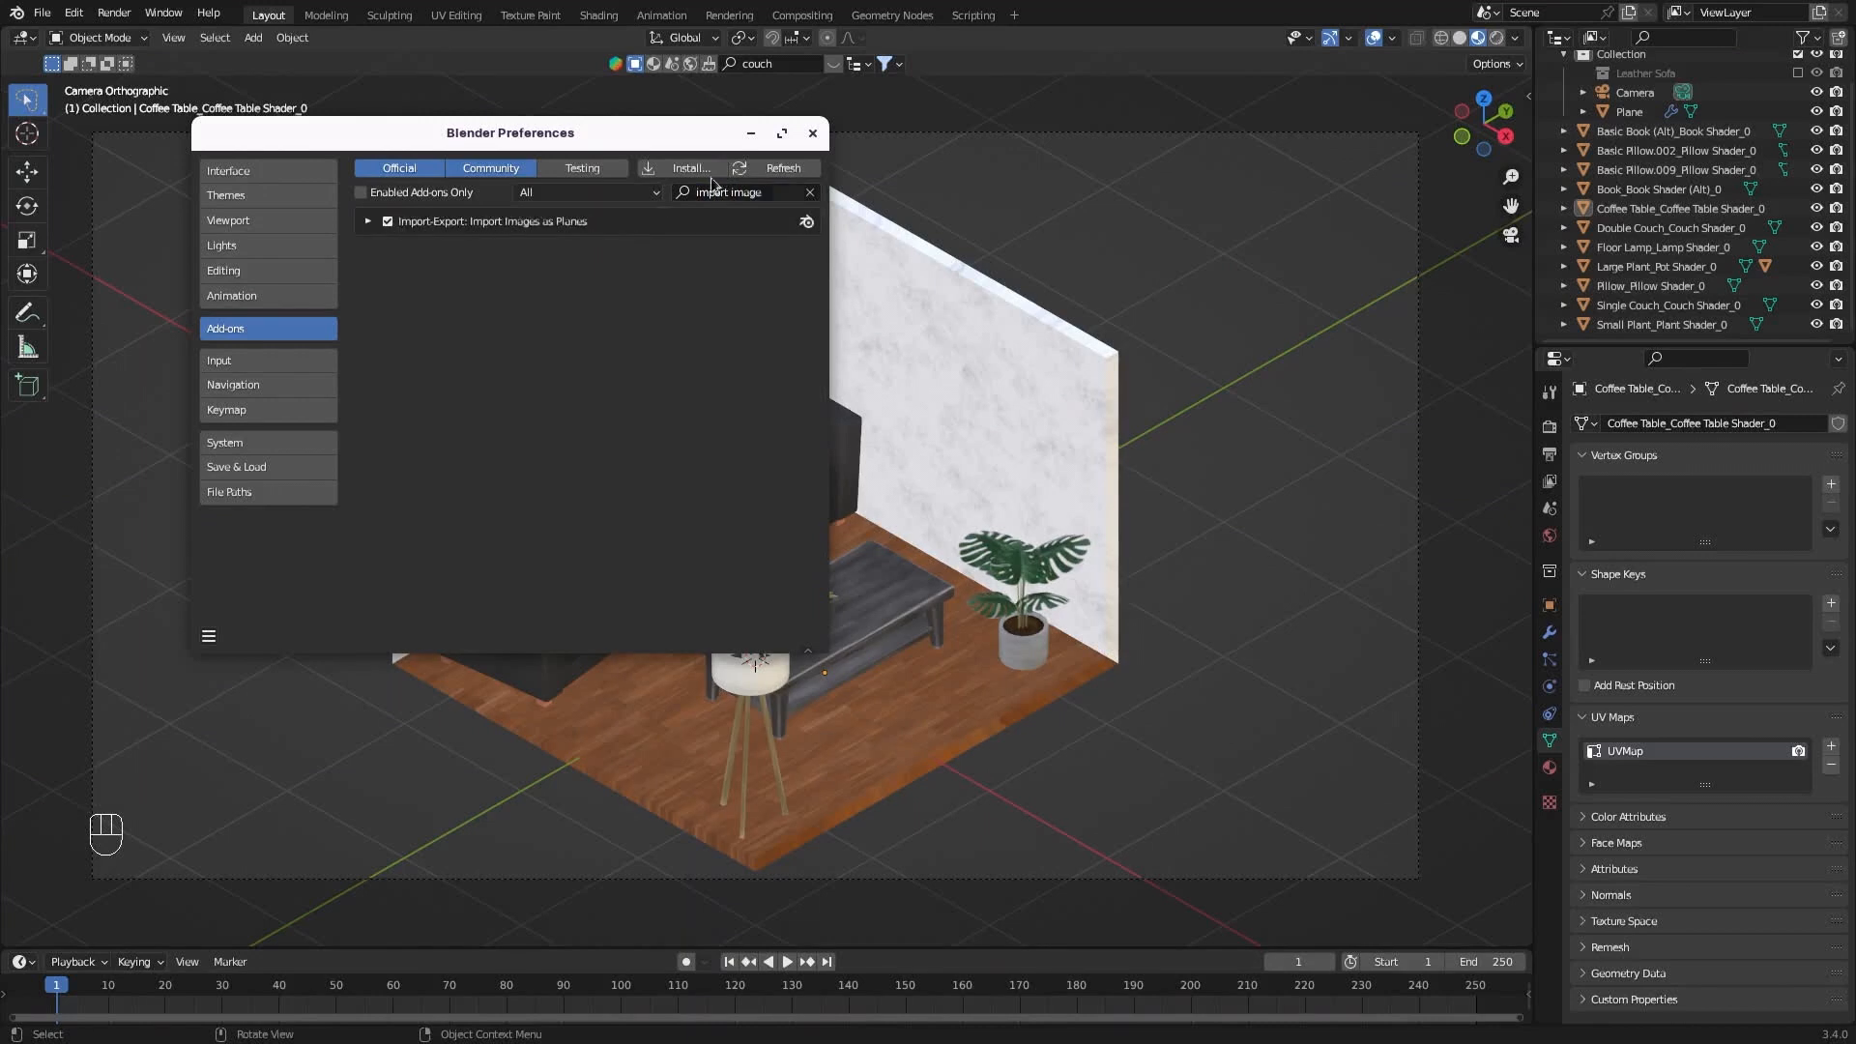
left_click(811, 134)
Import the Logo image into the scene as a plane.
key("shift+a")
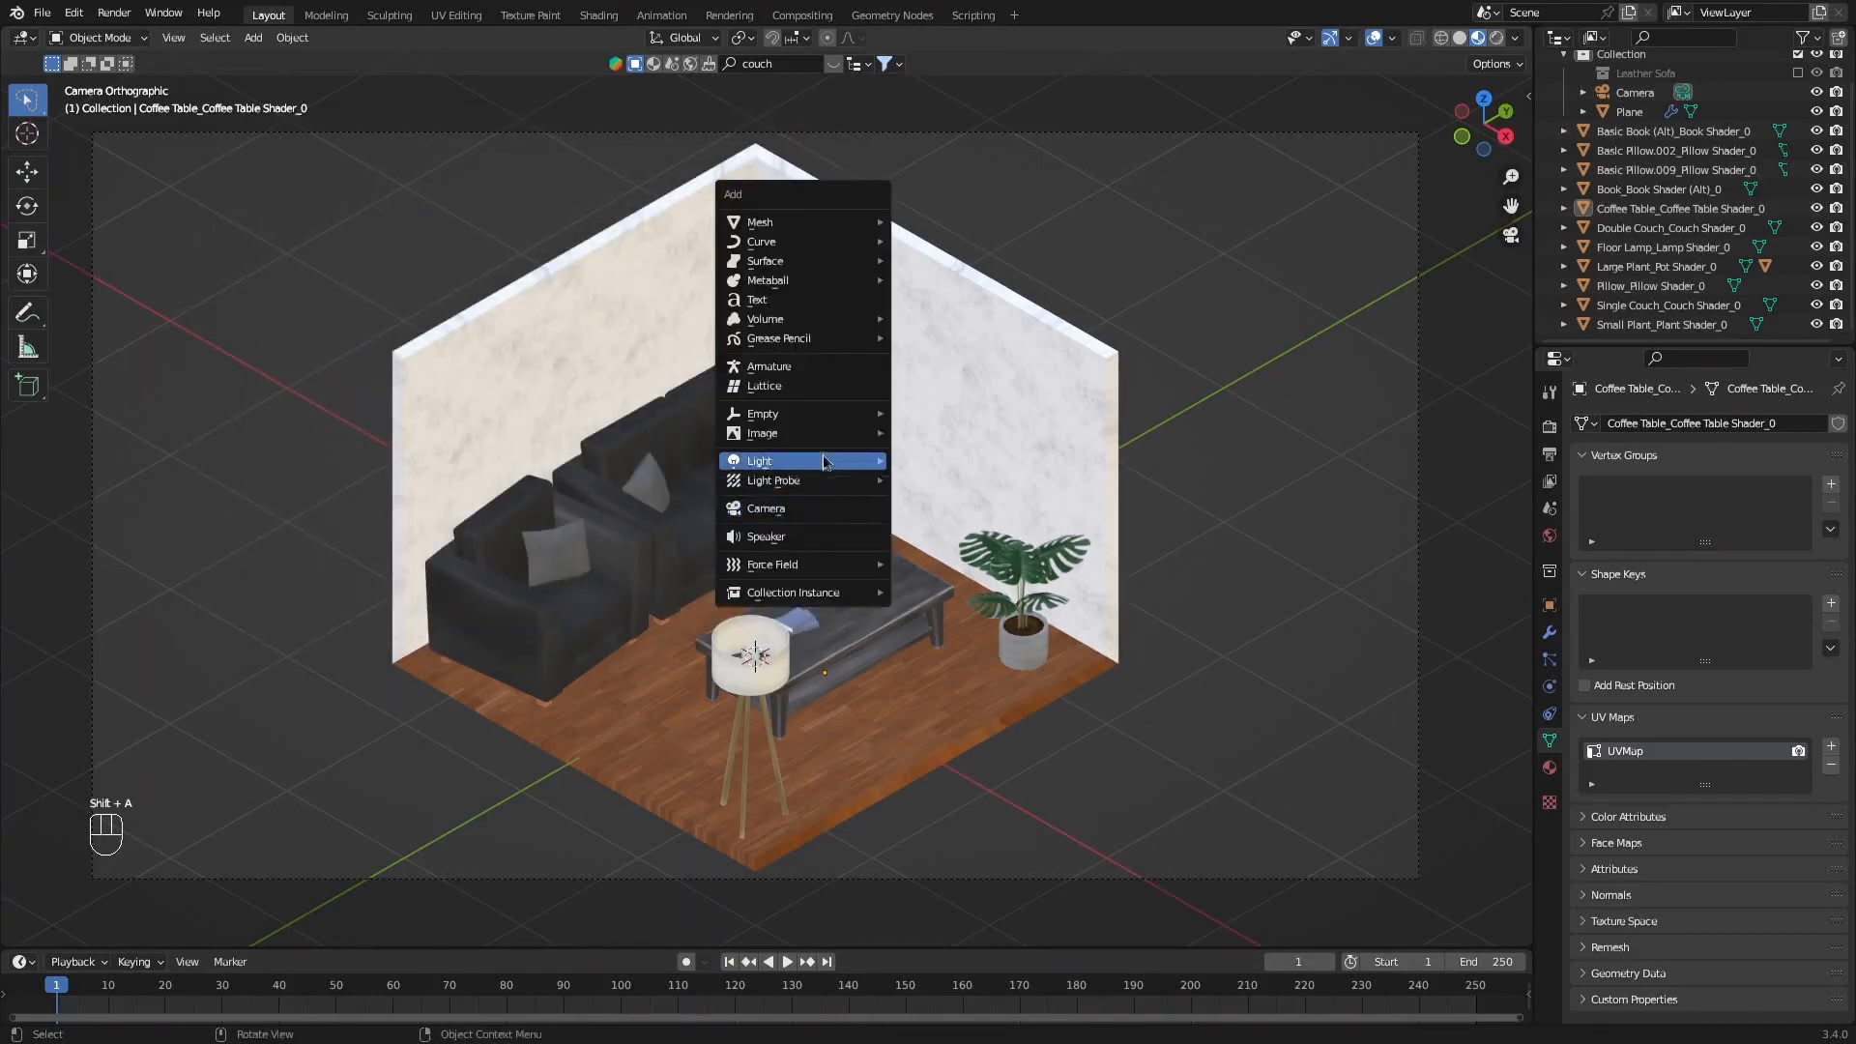
mouse_move(831, 434)
left_click(978, 474)
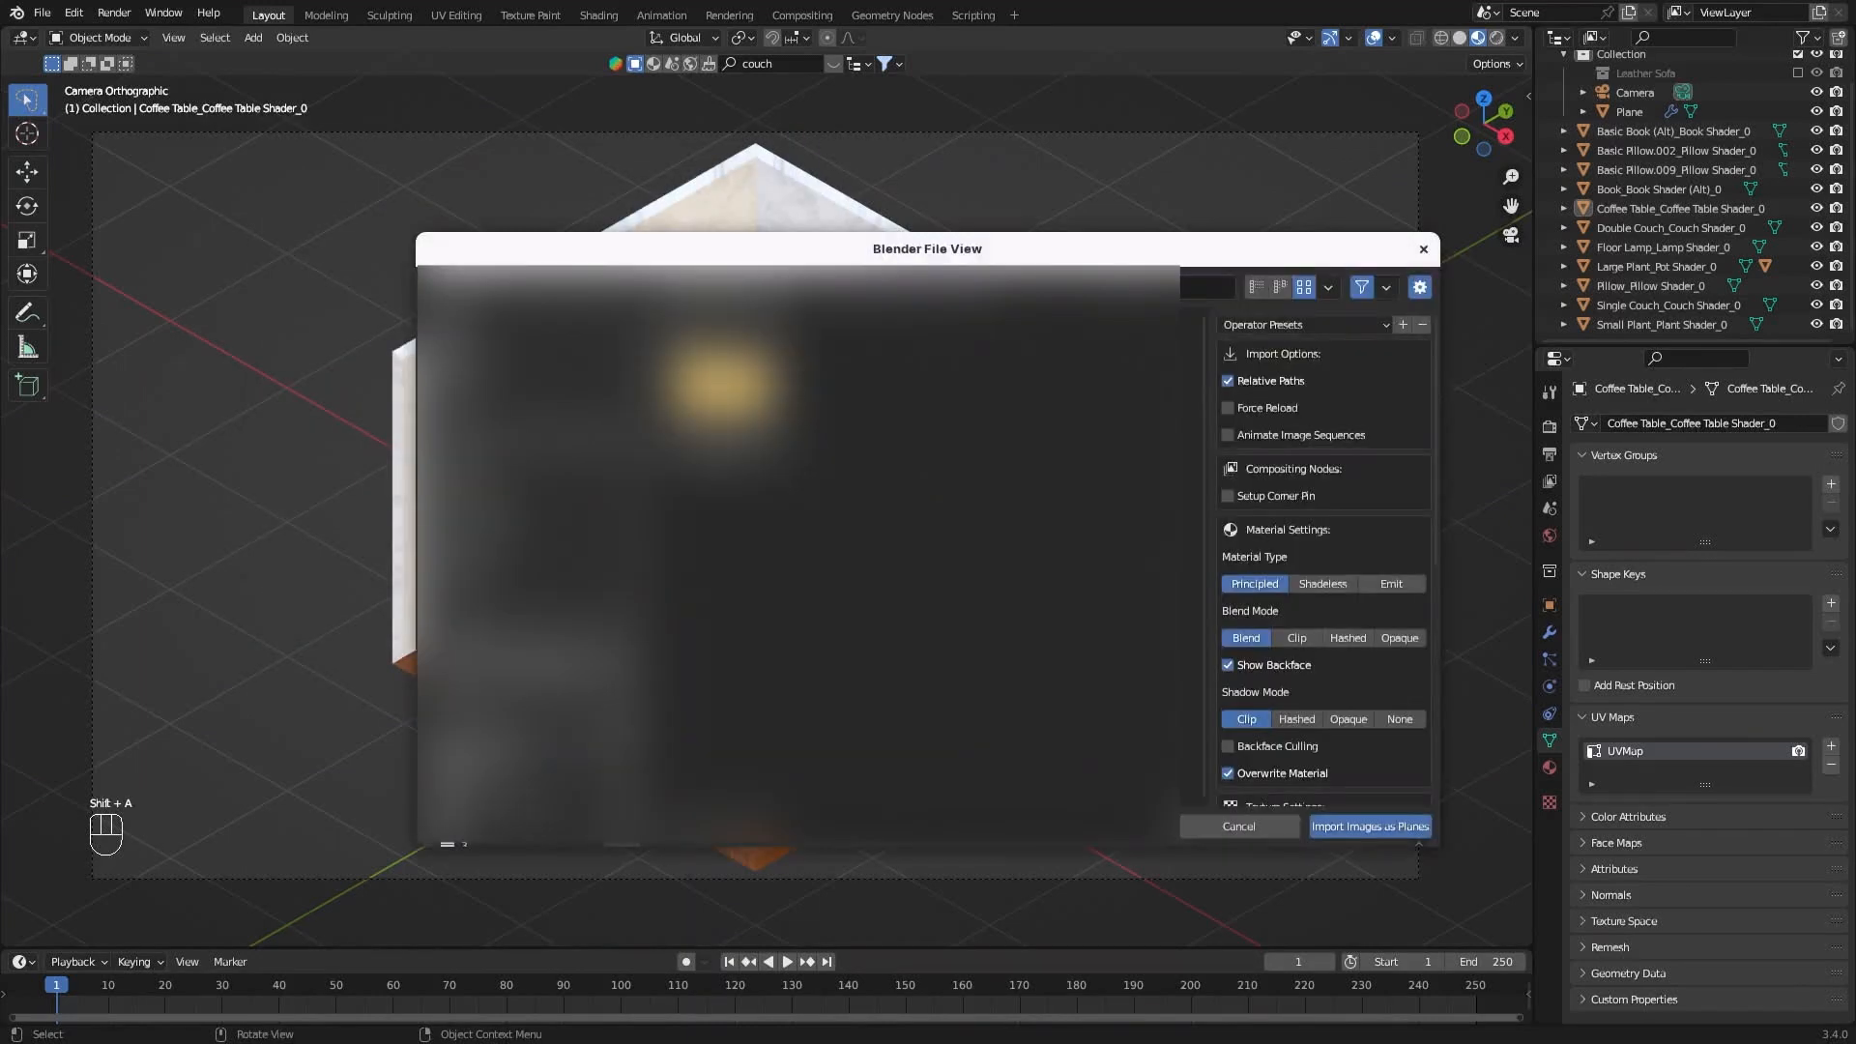
double_click(844, 521)
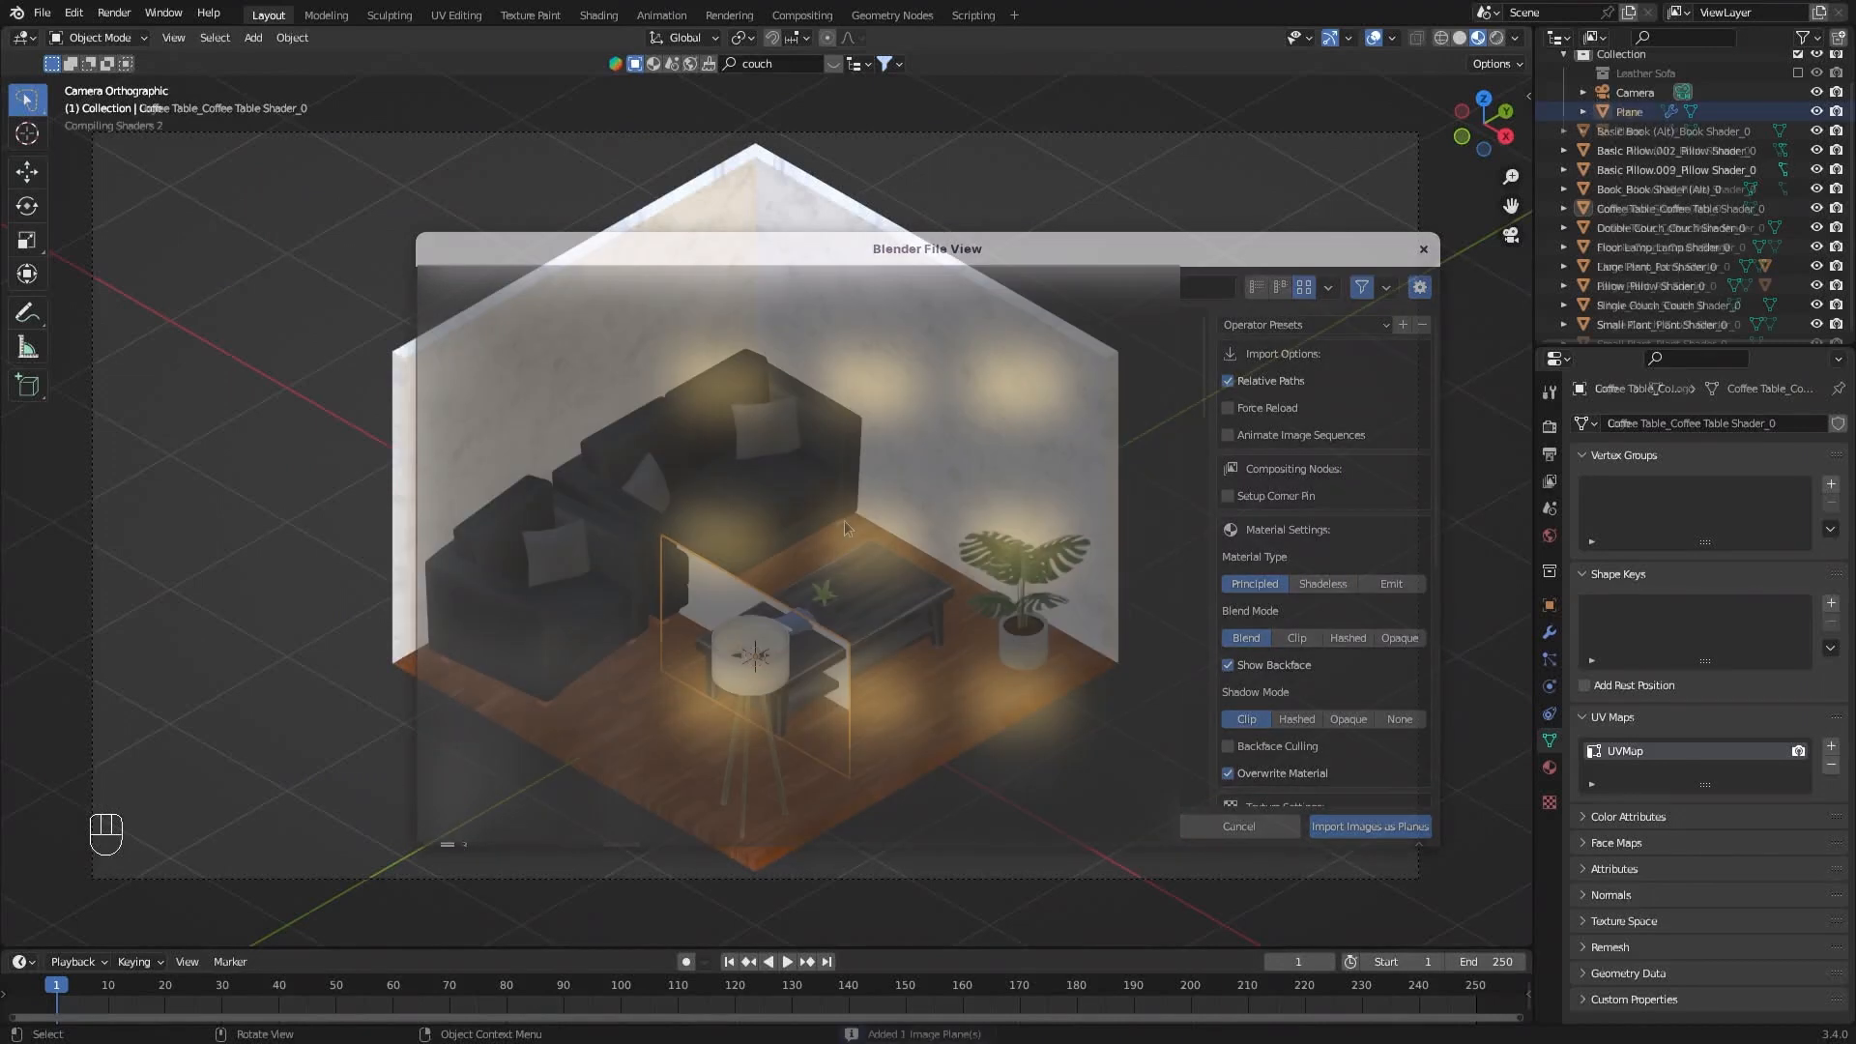
Raise the logo plane straight up along Z, clear of the coffee table.
key("KP_0")
scroll(847, 522, "down", 3)
middle_click_drag(756, 526, 882, 580, "shift")
middle_click_drag(882, 580, 1004, 594)
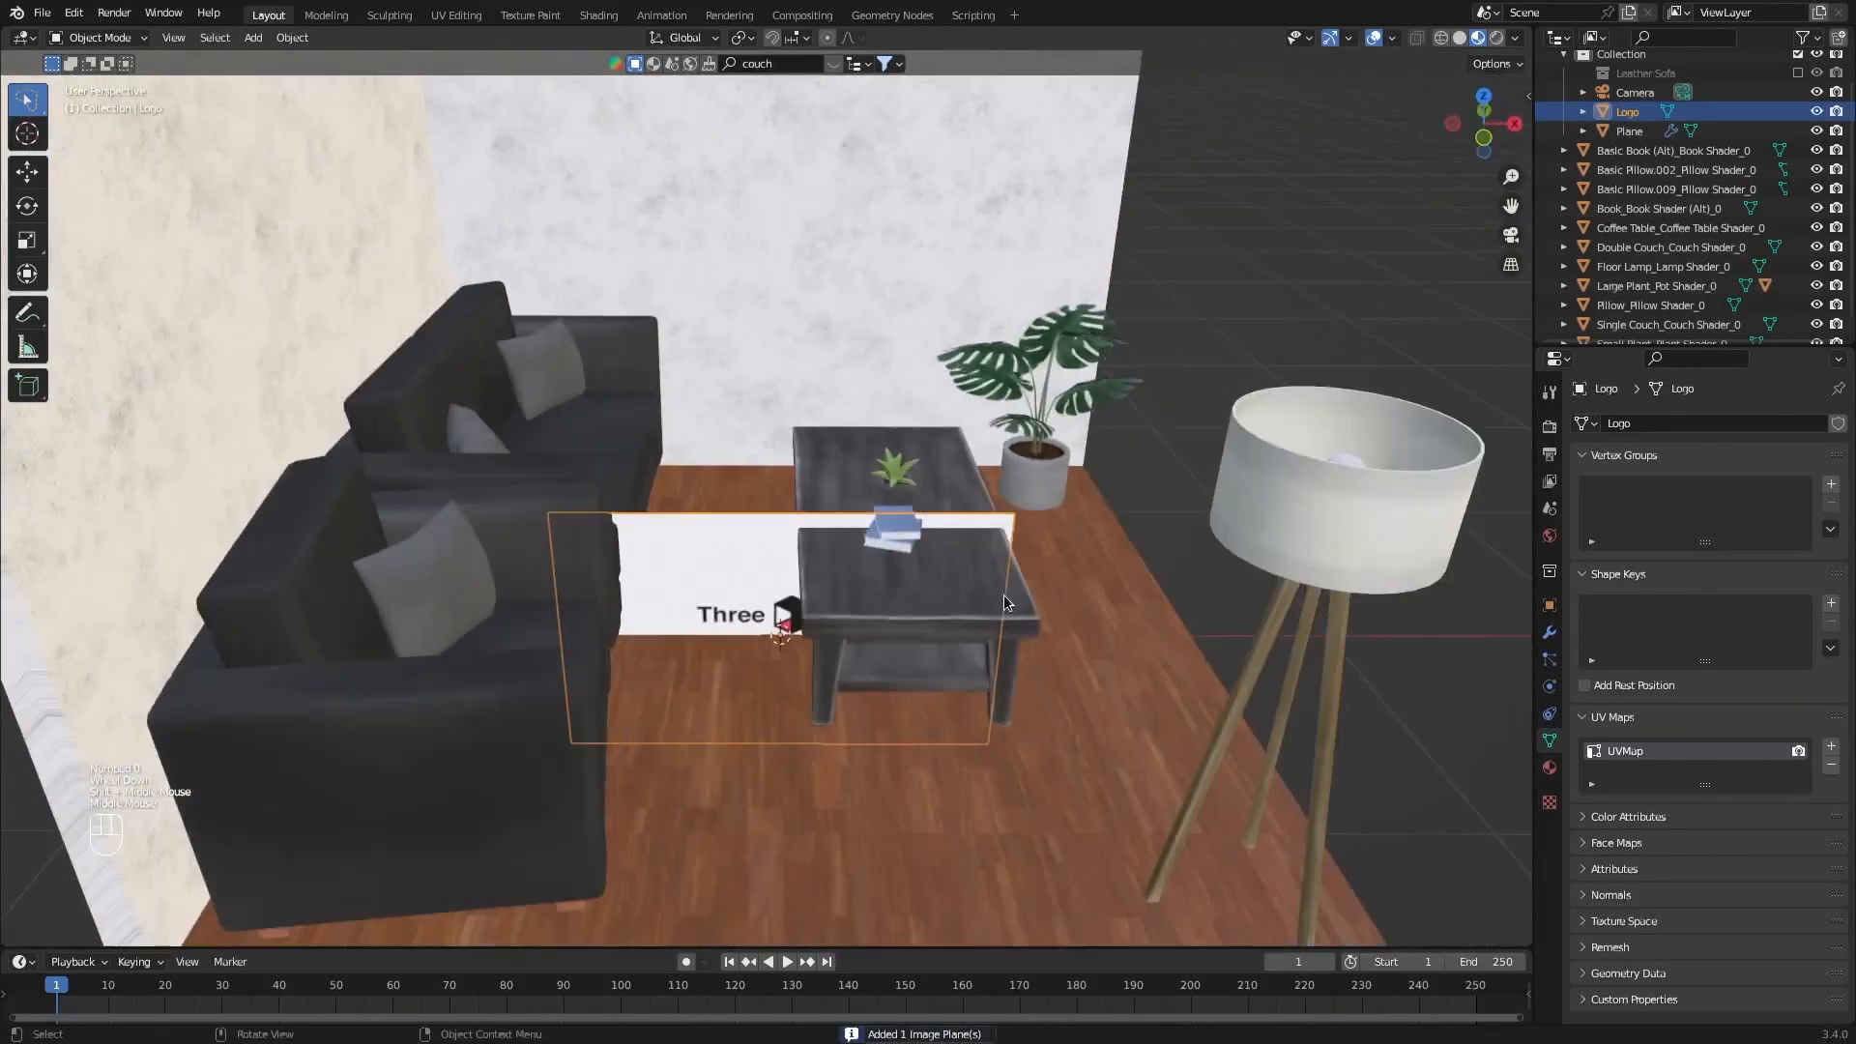
key("g")
key("z")
left_click(1007, 241)
middle_click_drag(1007, 241, 1088, 578)
left_click(1046, 530)
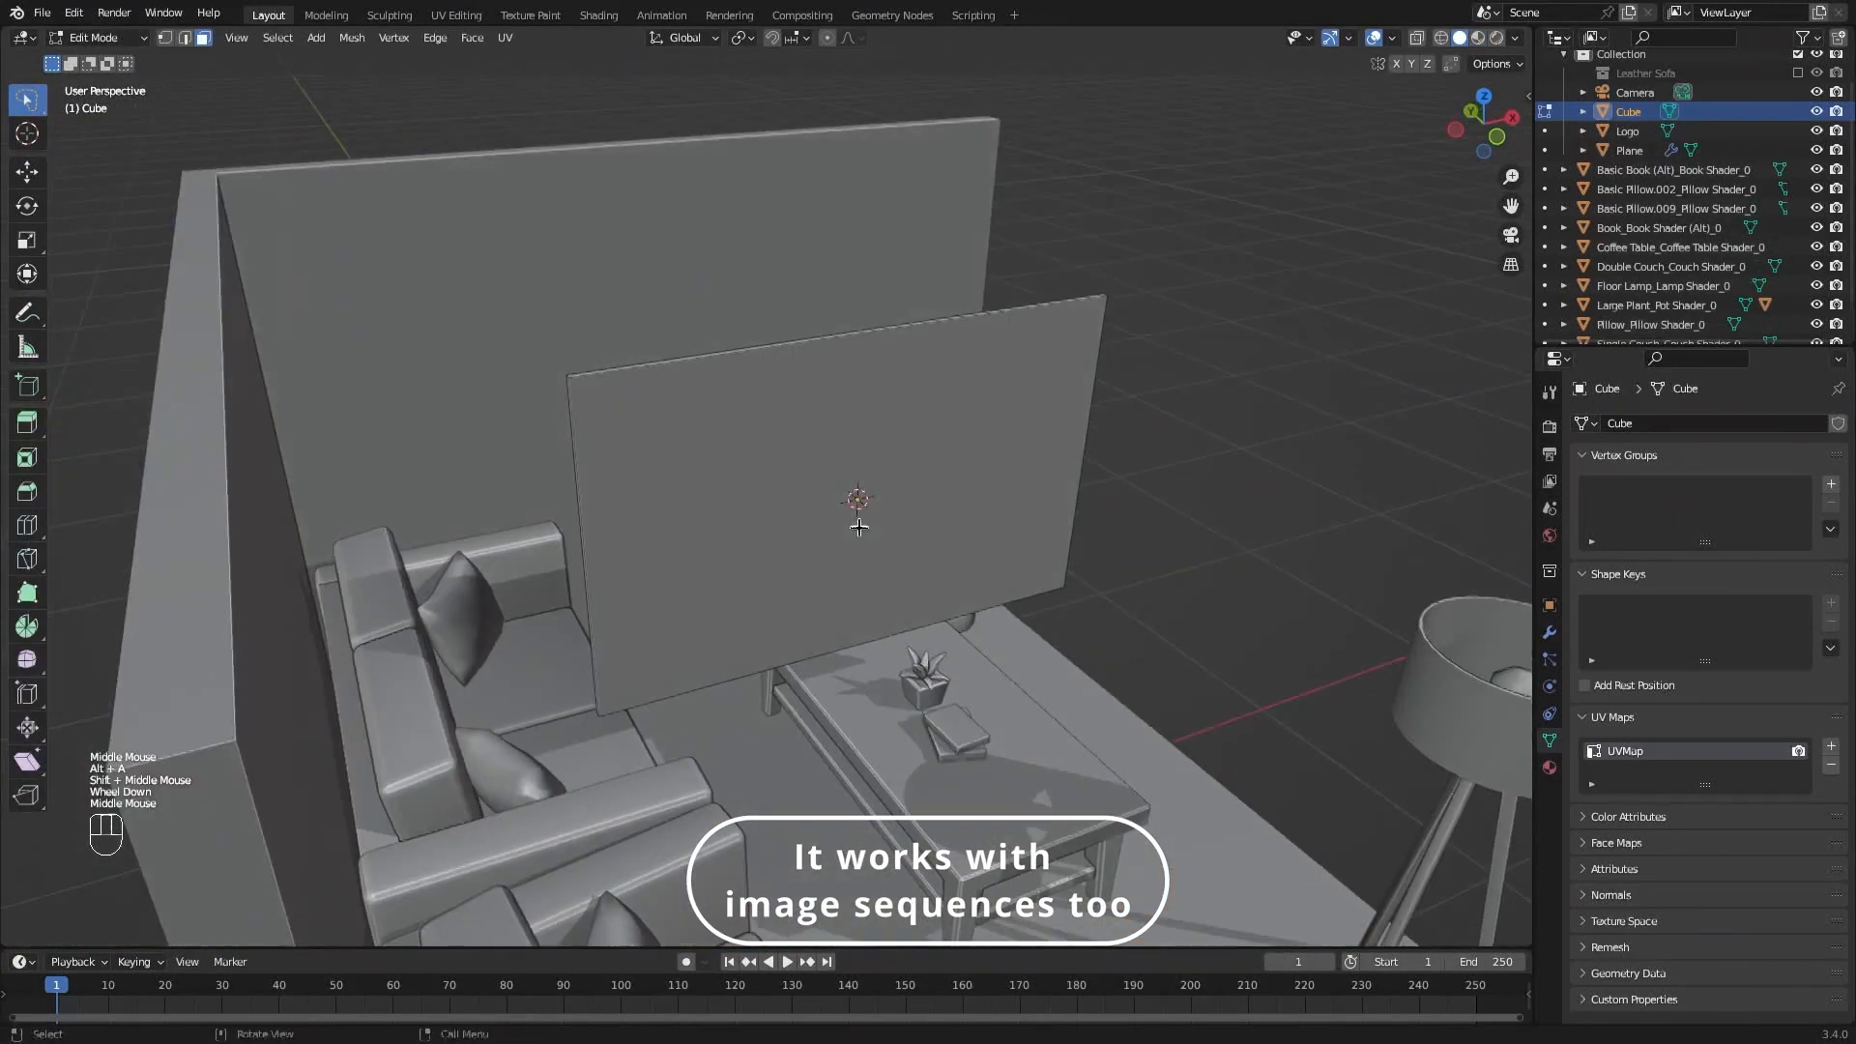
left_click(890, 487)
key("alt+a")
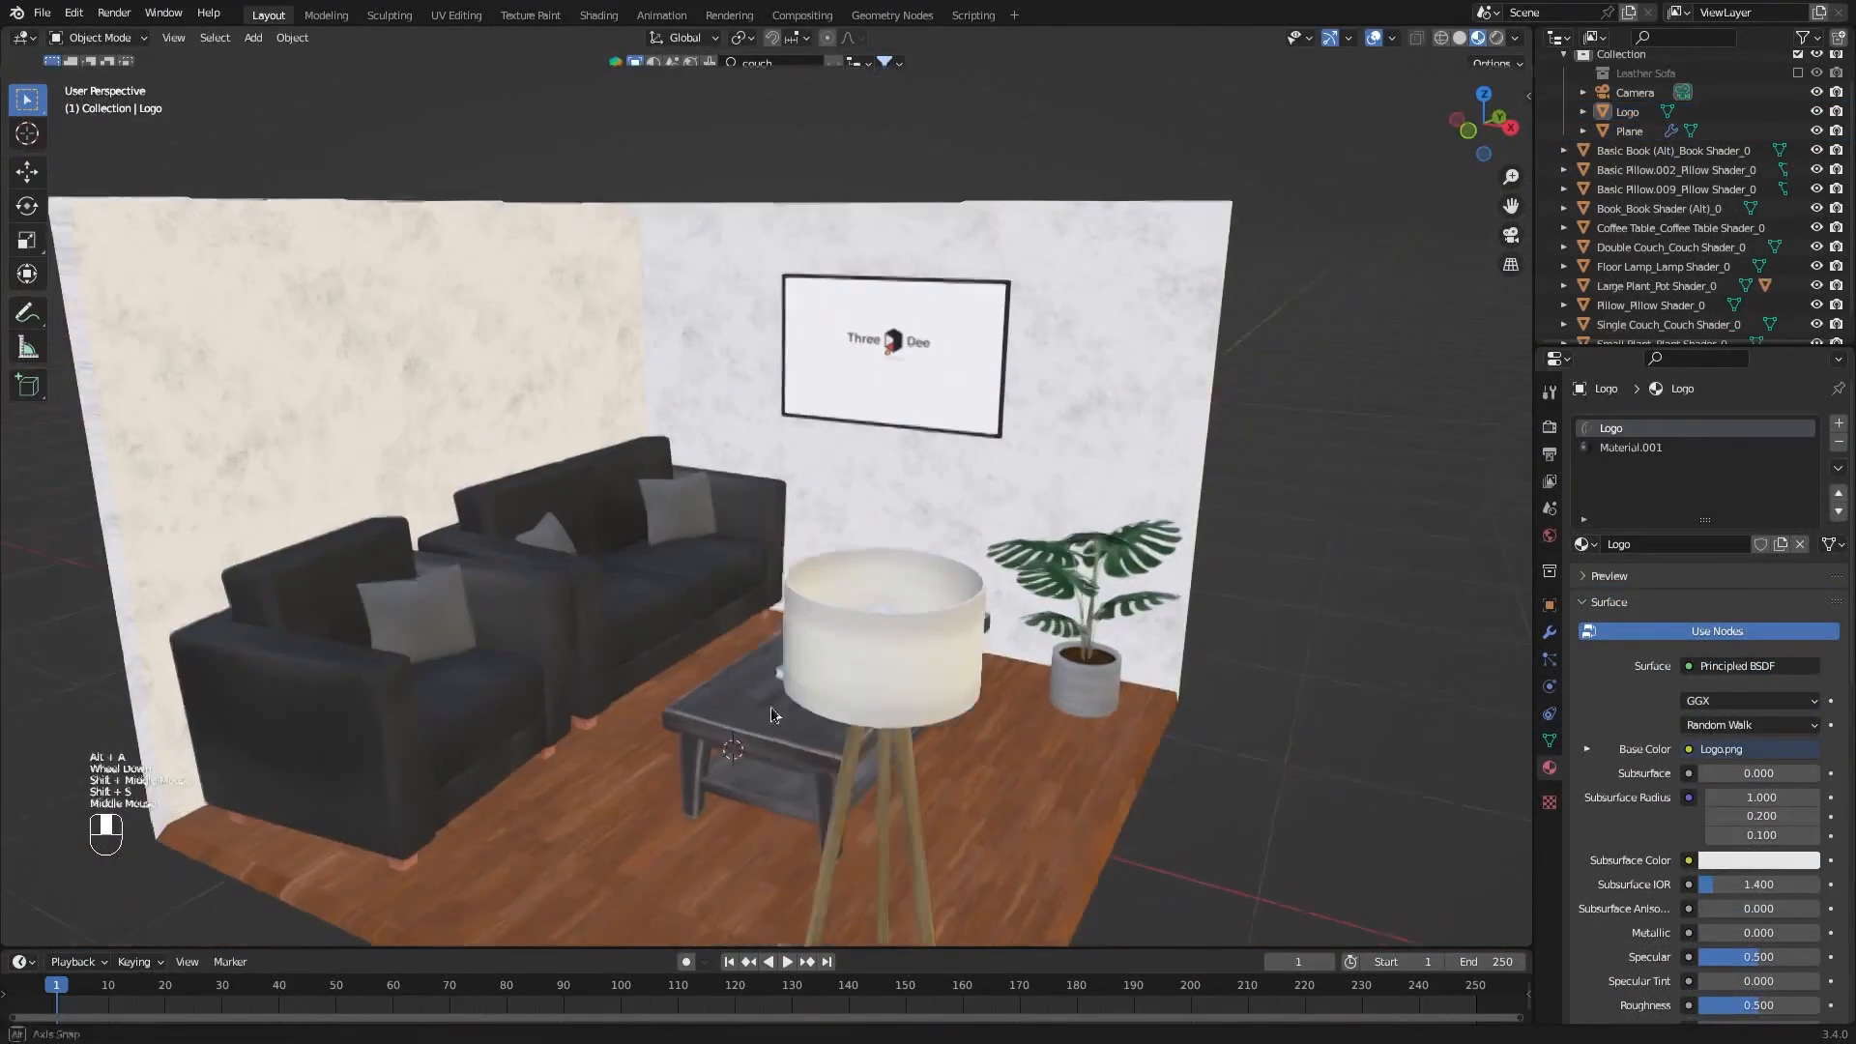
View the room through the camera and switch the viewport to rendered shading.
middle_click_drag(770, 706, 700, 733)
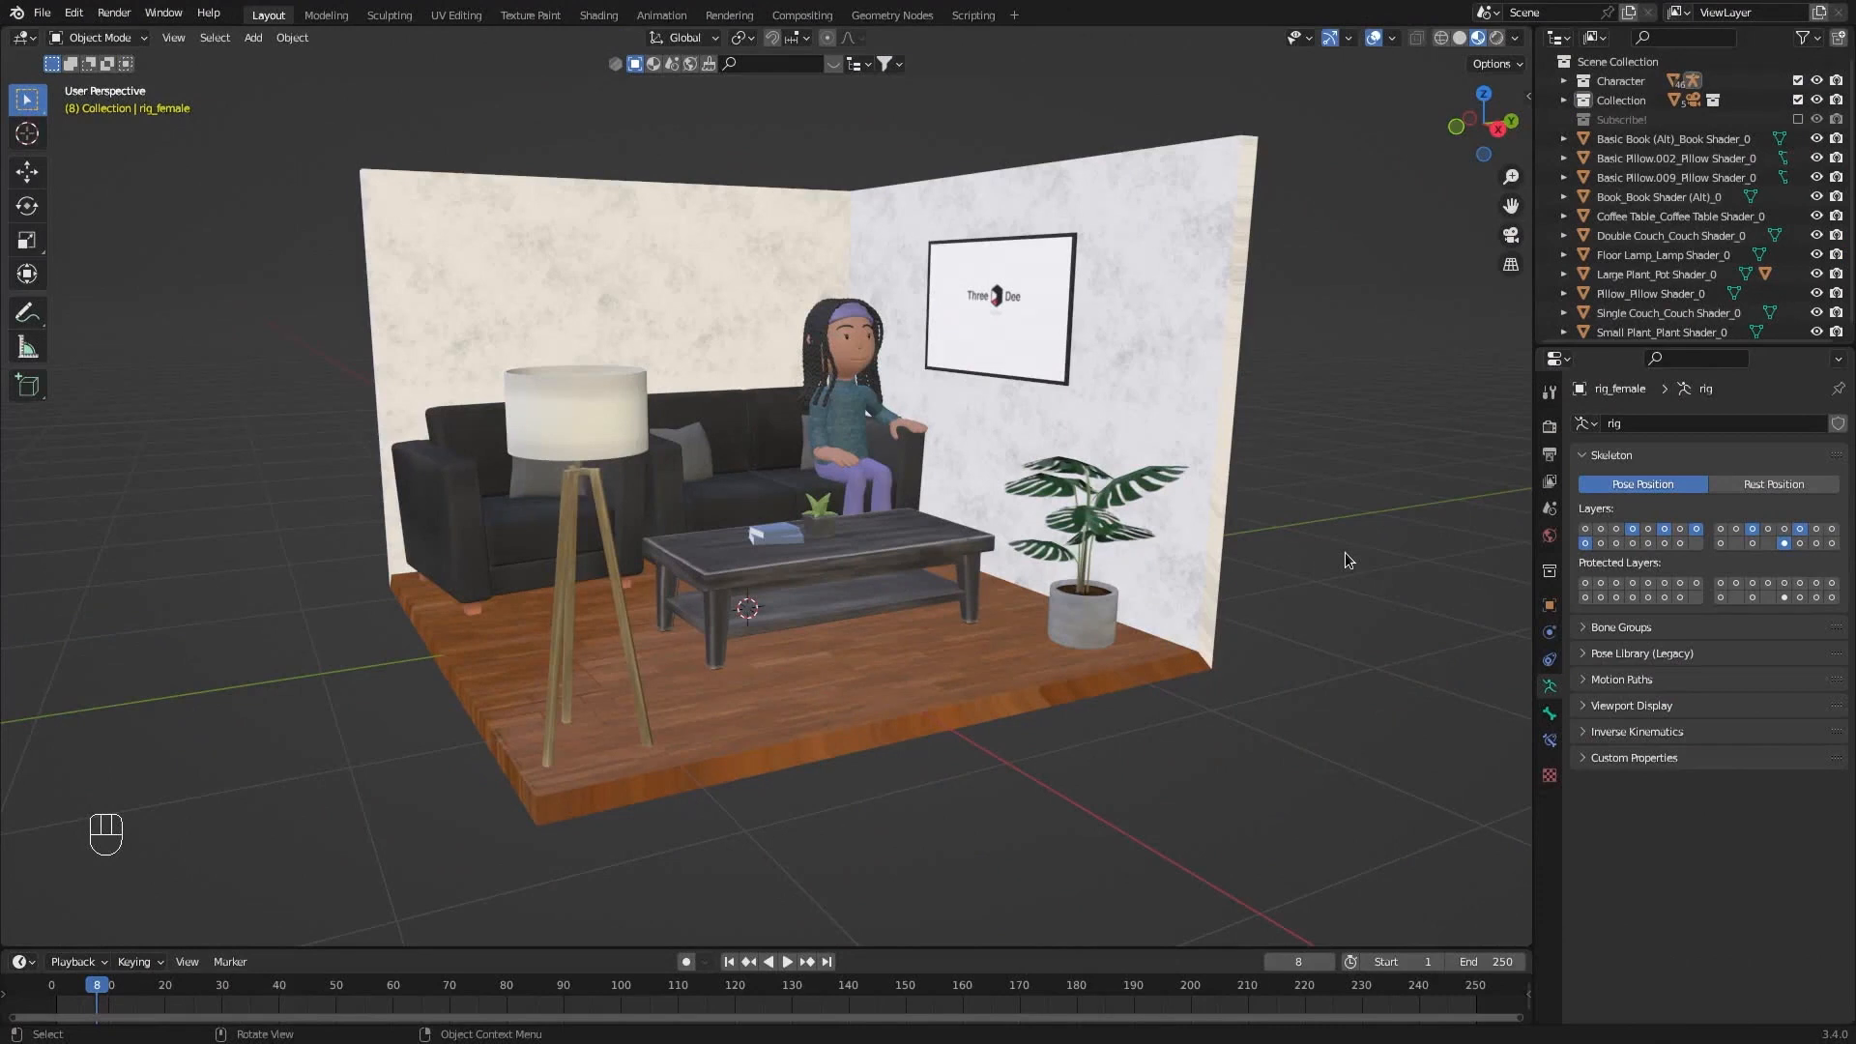
scroll(903, 434, "down", 2)
key("KP_0")
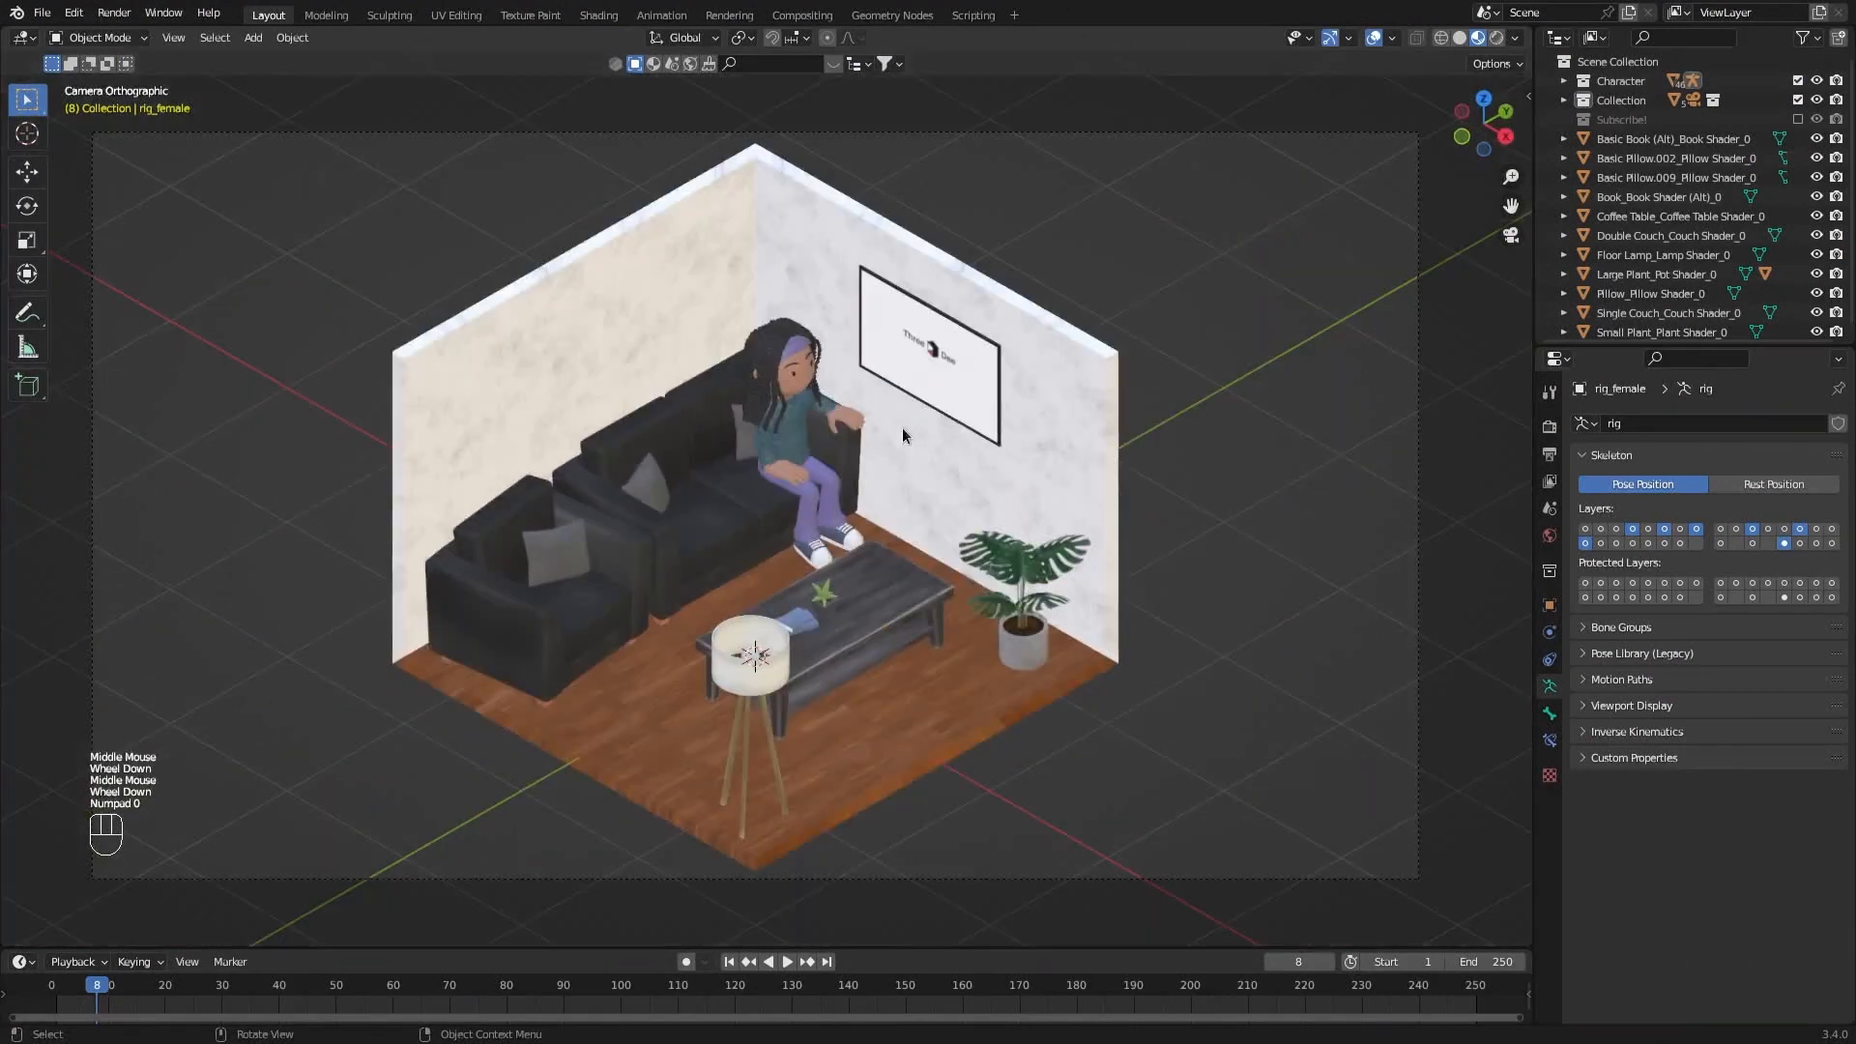
key("z")
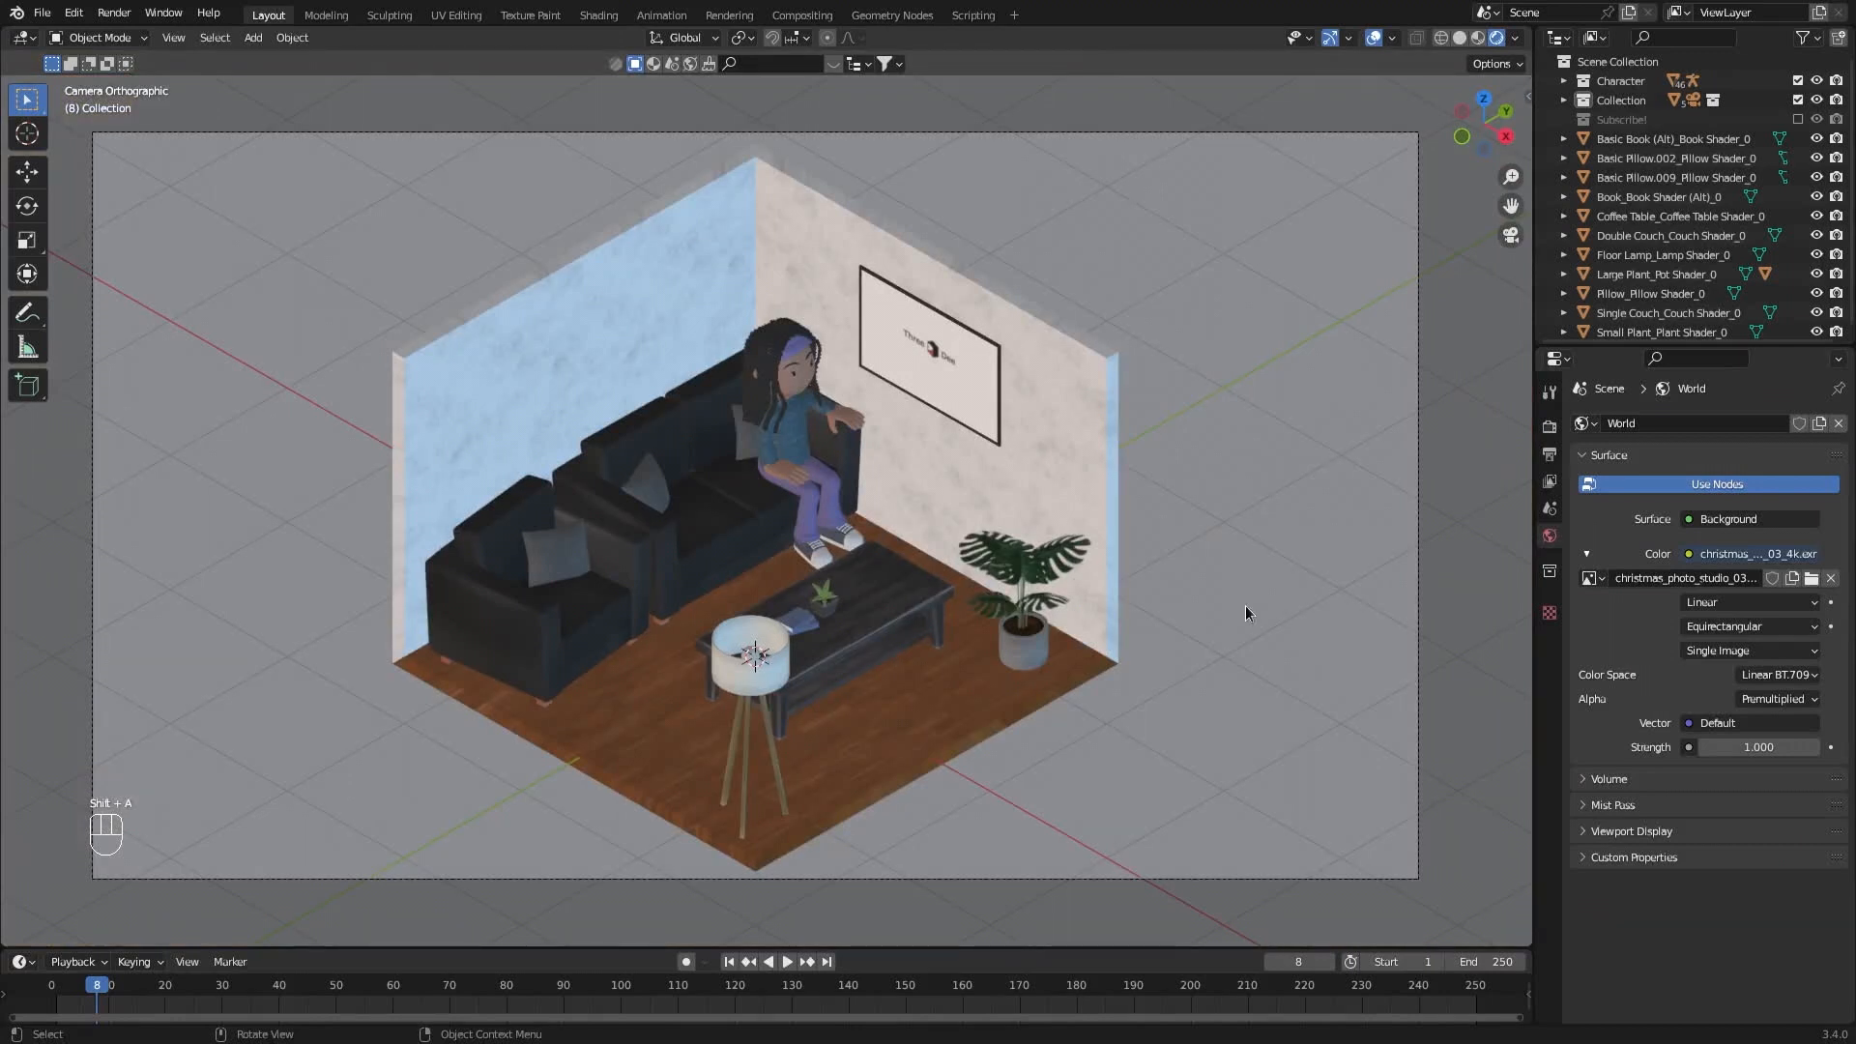
Add a plane at the world origin and scale it by about 7.868 as a ground surface around the room.
key("shift+a")
mouse_move(1209, 369)
left_click(1302, 367)
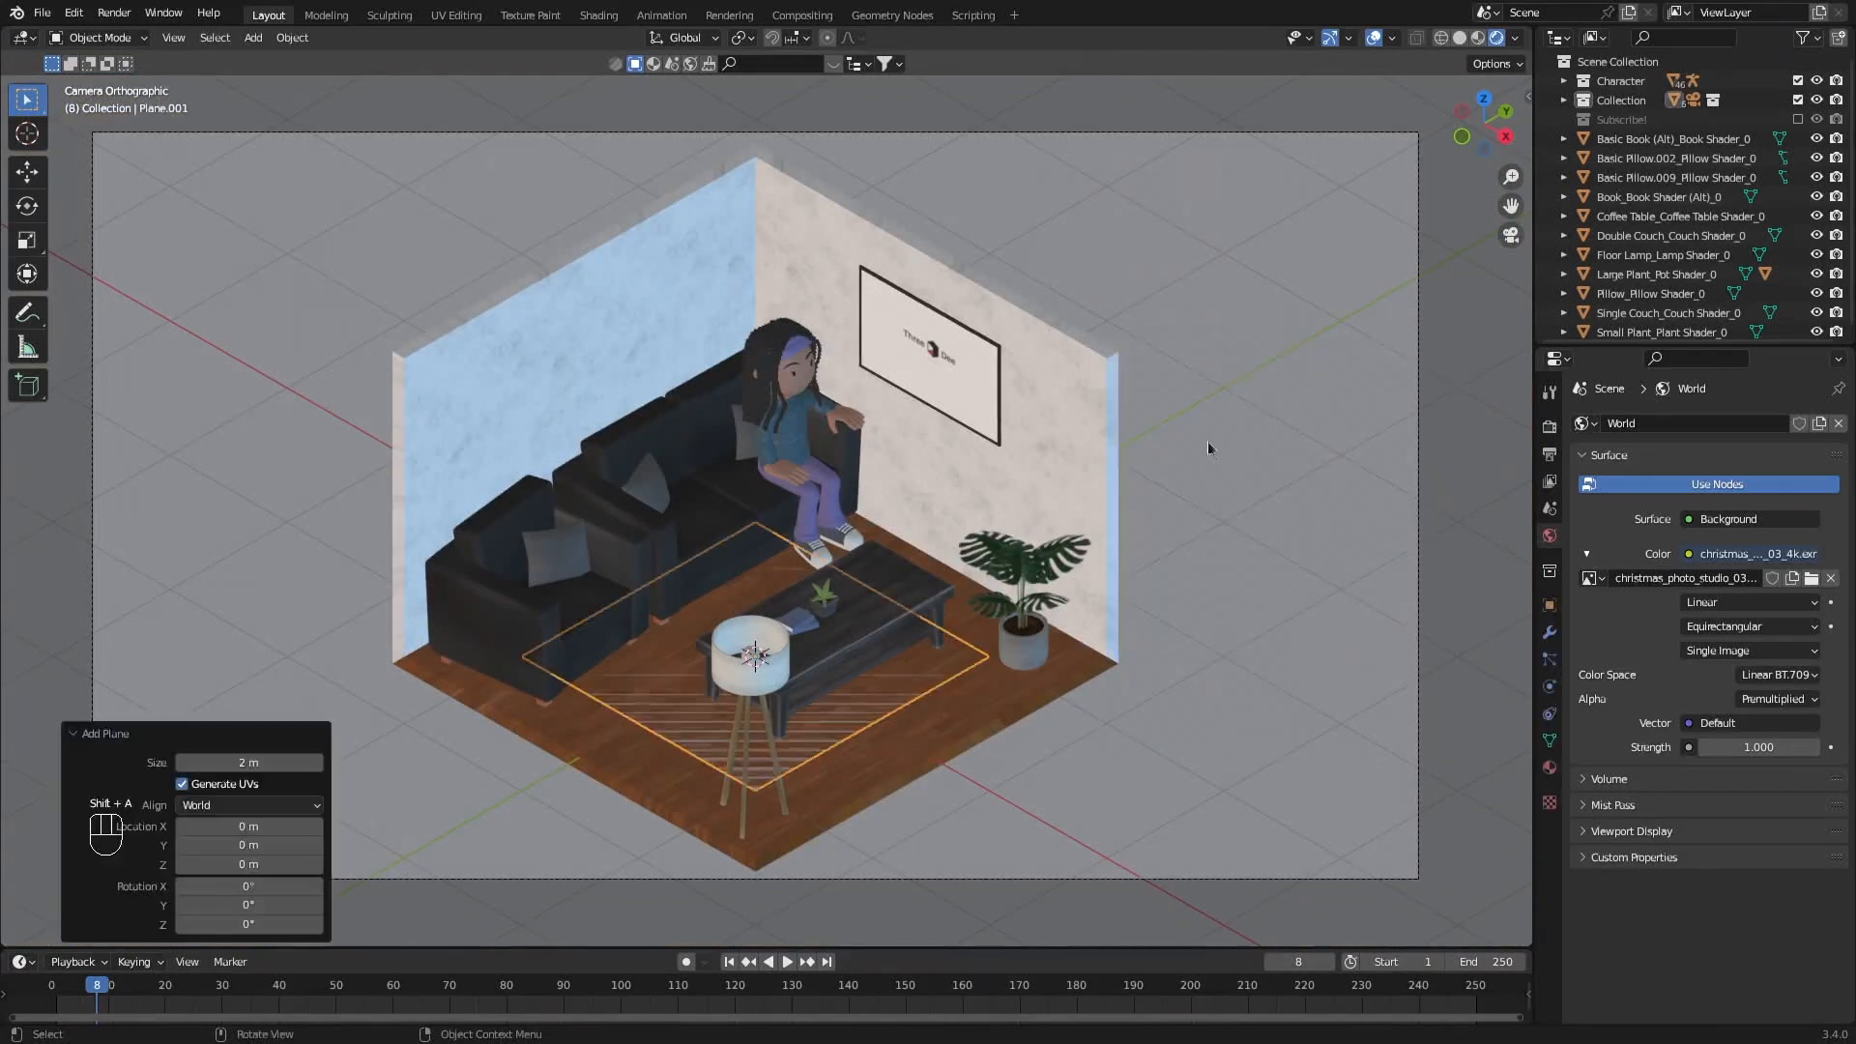
key("s")
left_click(775, 530)
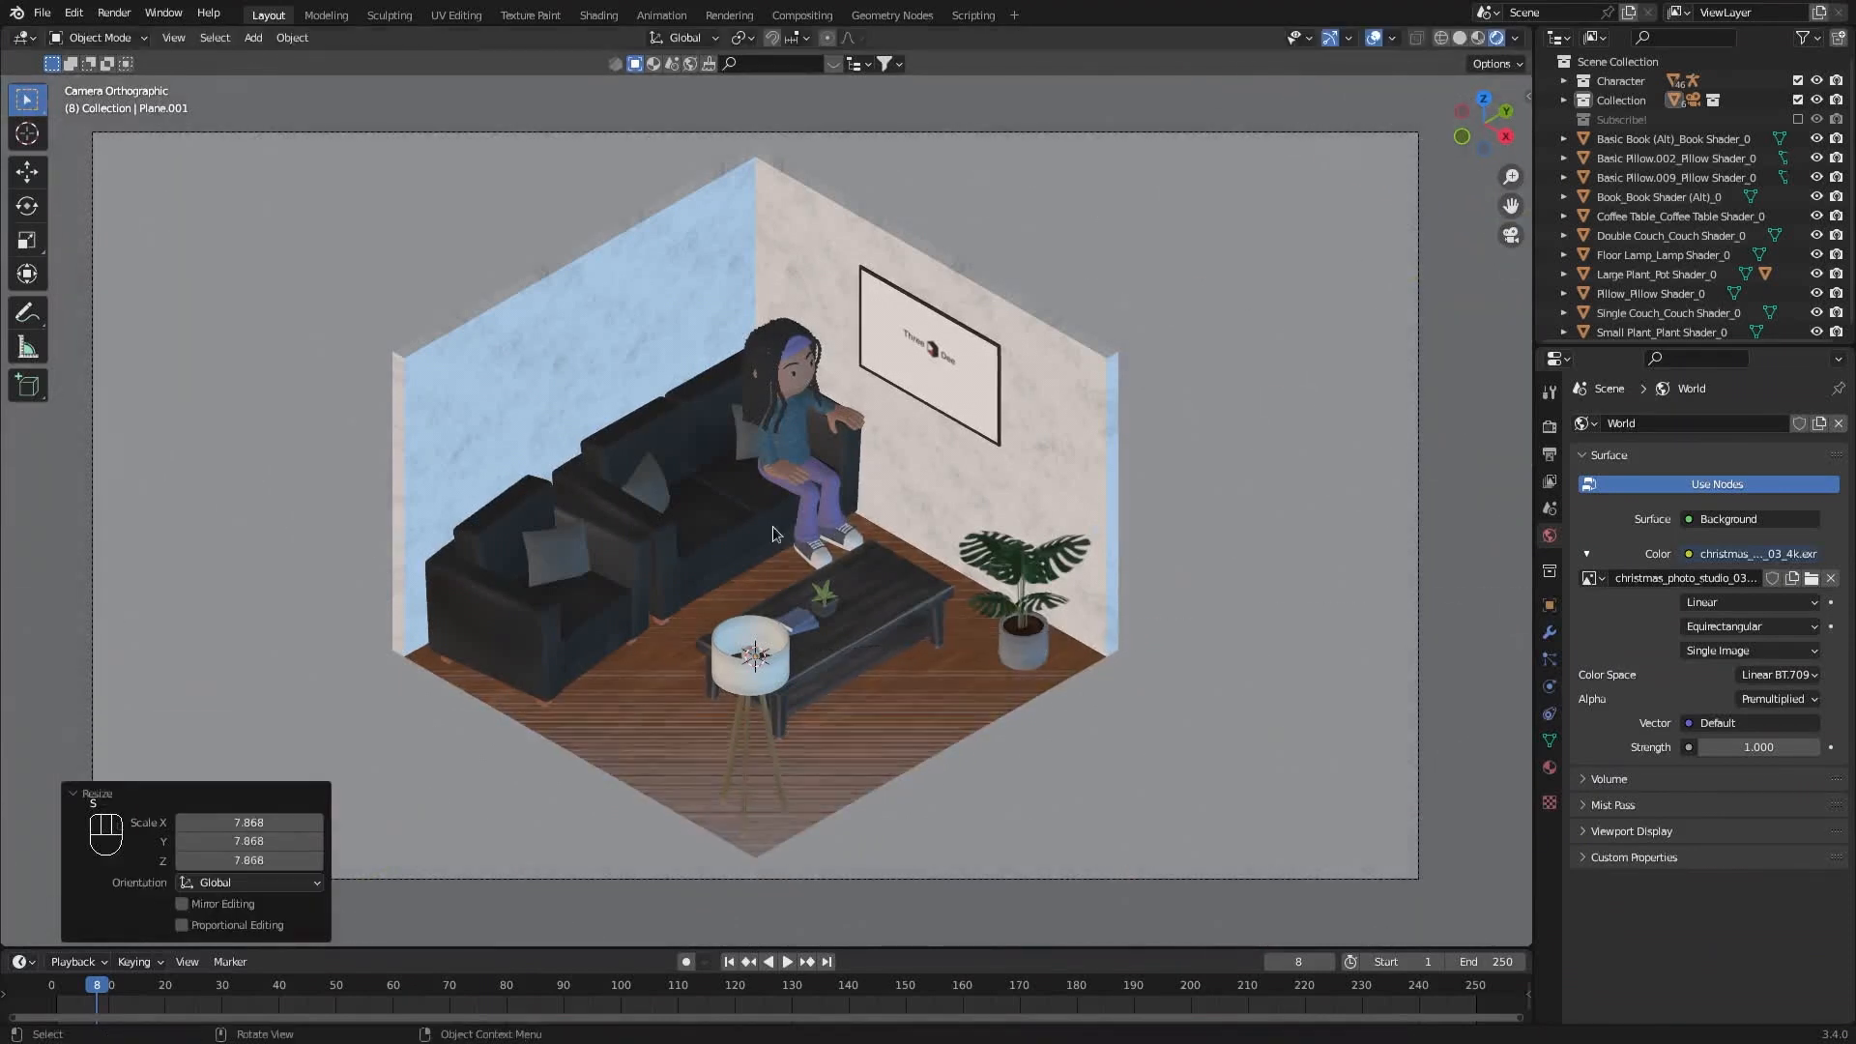
Turn on snapping with Vertex as the snap target.
middle_click_drag(1026, 579, 1081, 508)
scroll(1132, 630, "up", 2)
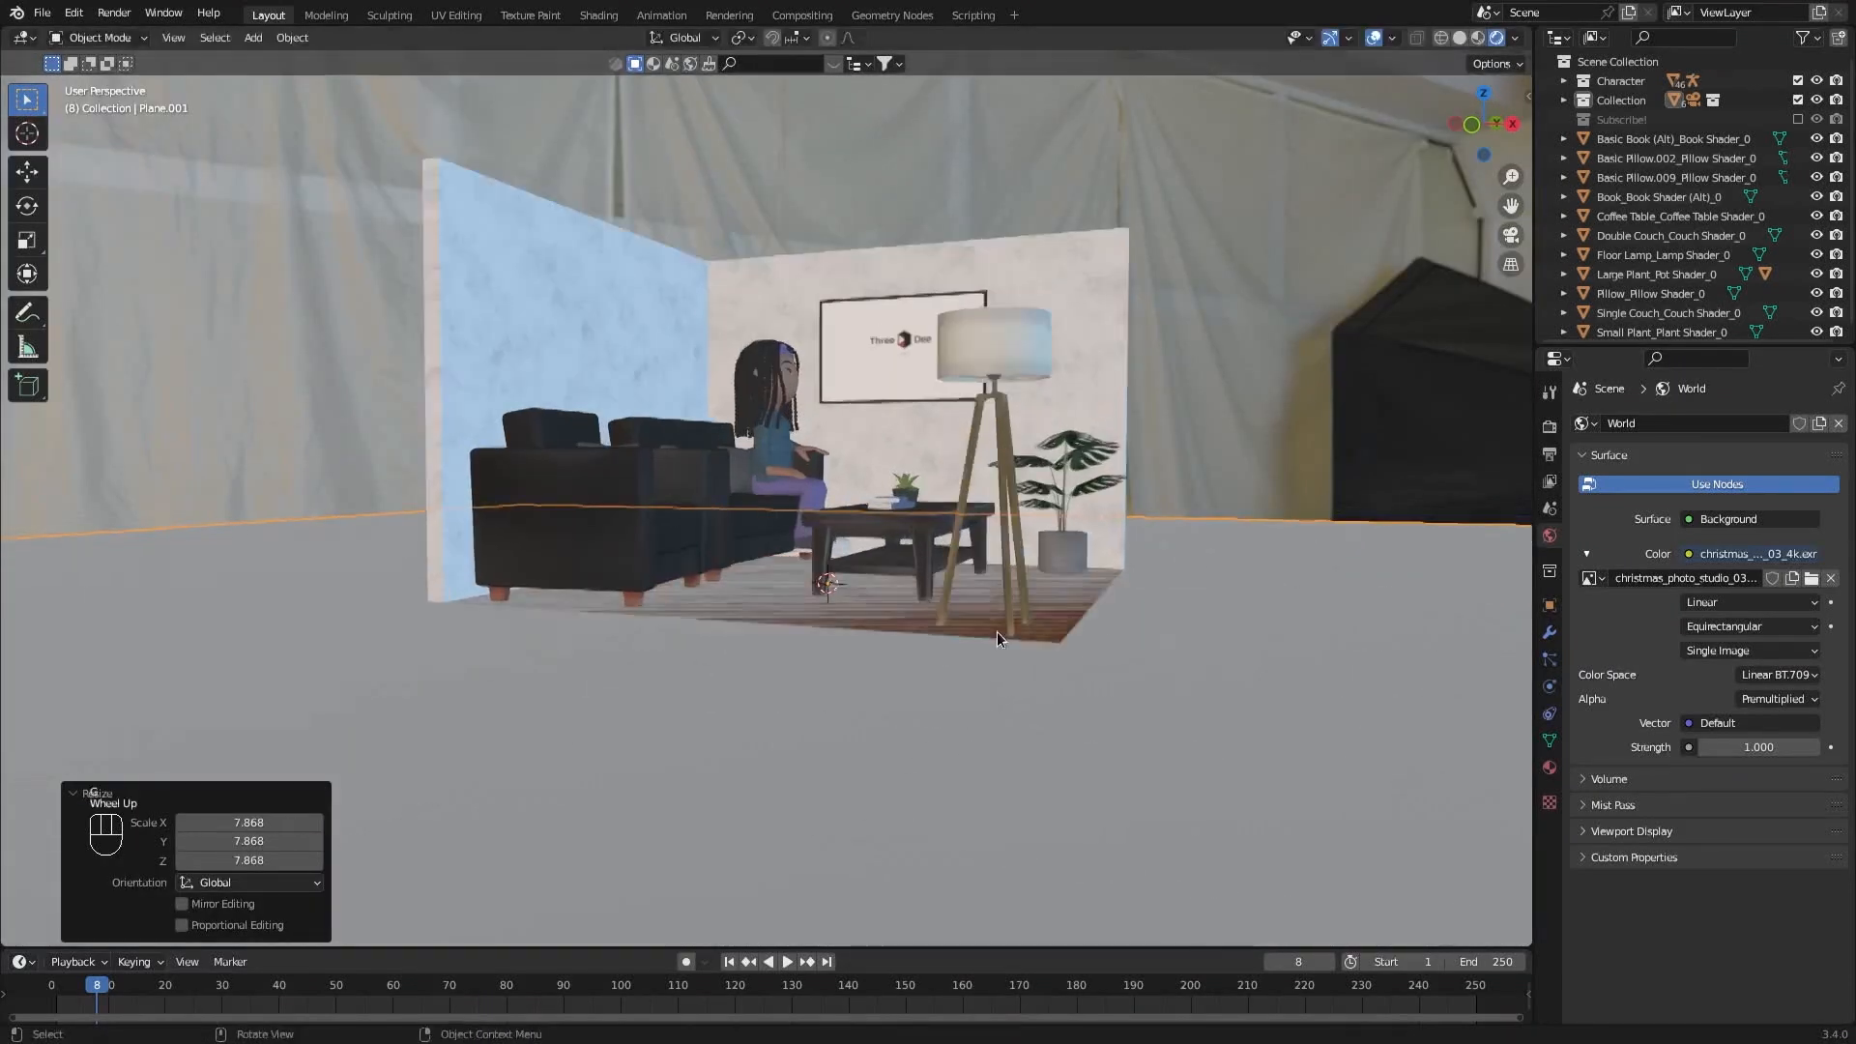
left_click(774, 38)
left_click(799, 37)
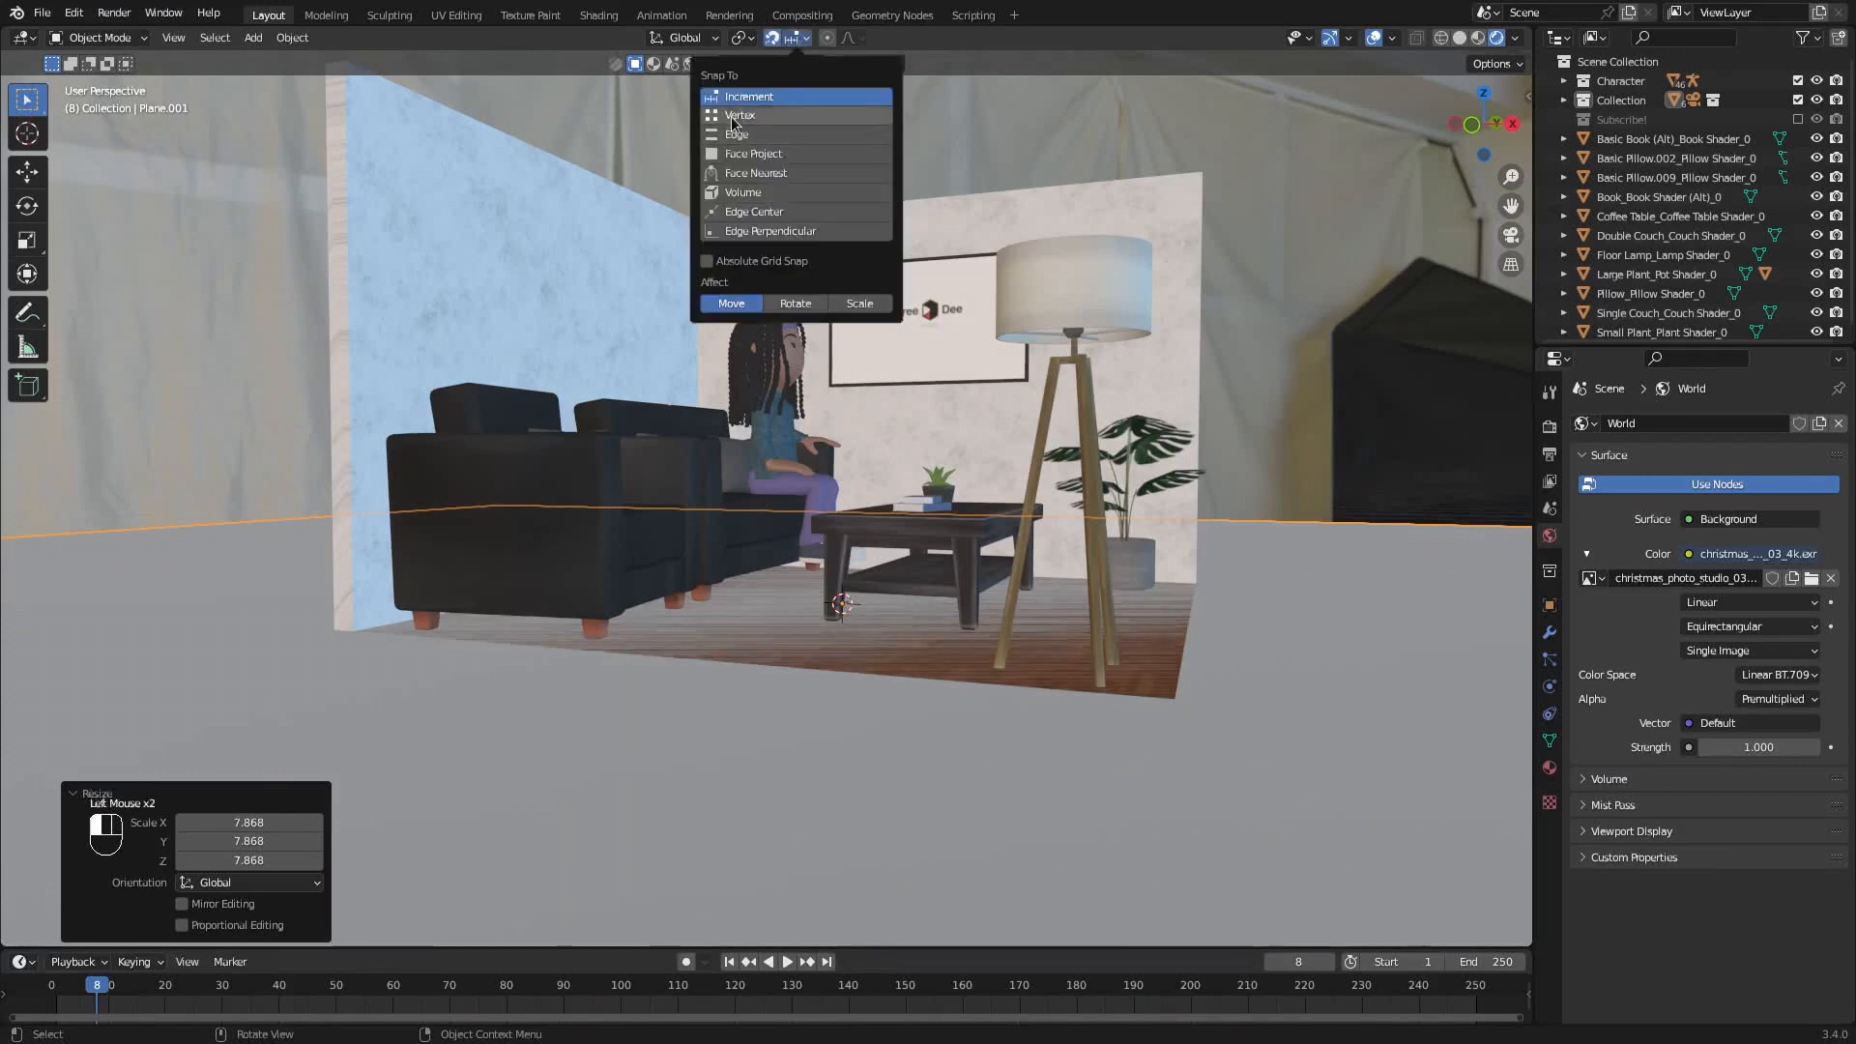
left_click(764, 94)
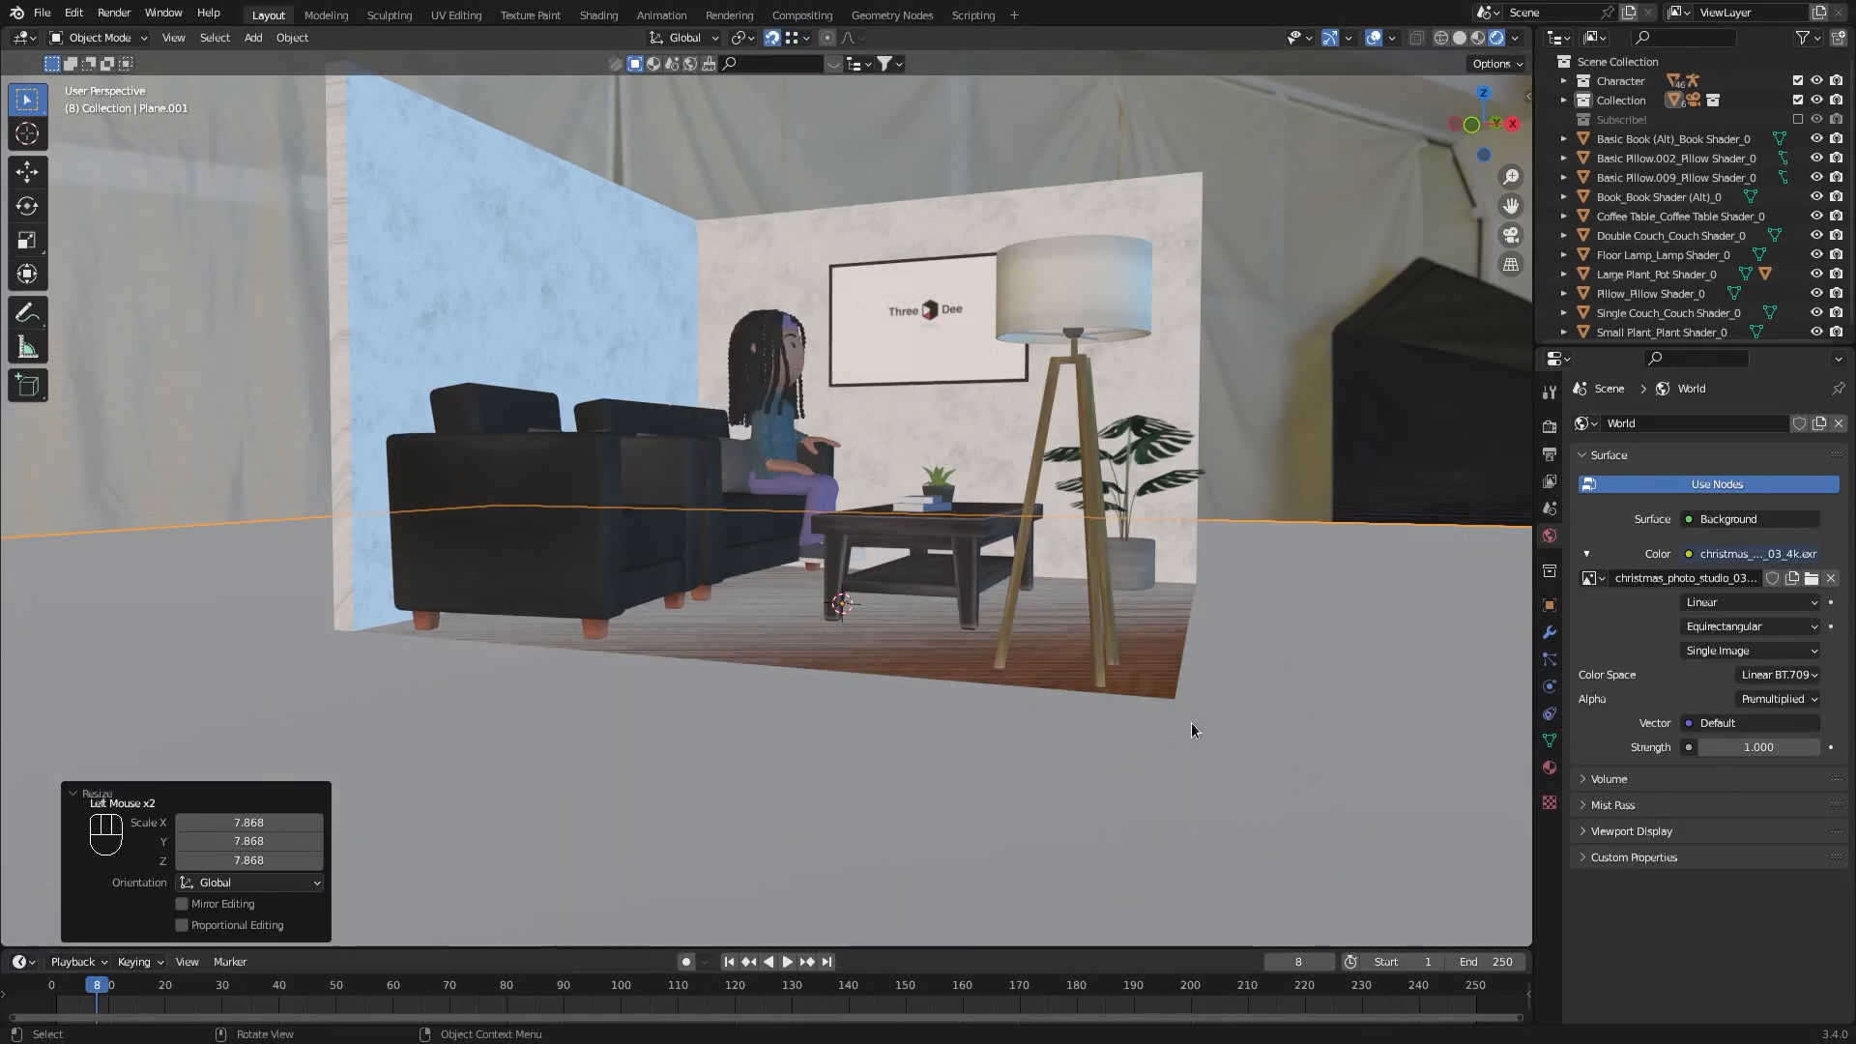
Lower the ground plane by 0.1 m along Z, snapping it to the bottom corner of the wooden floor slab.
scroll(1061, 684, "down", 2)
middle_click_drag(1191, 730, 976, 715)
key("g")
key("z")
left_click(999, 648)
scroll(977, 716, "up", 4)
key("g")
key("z")
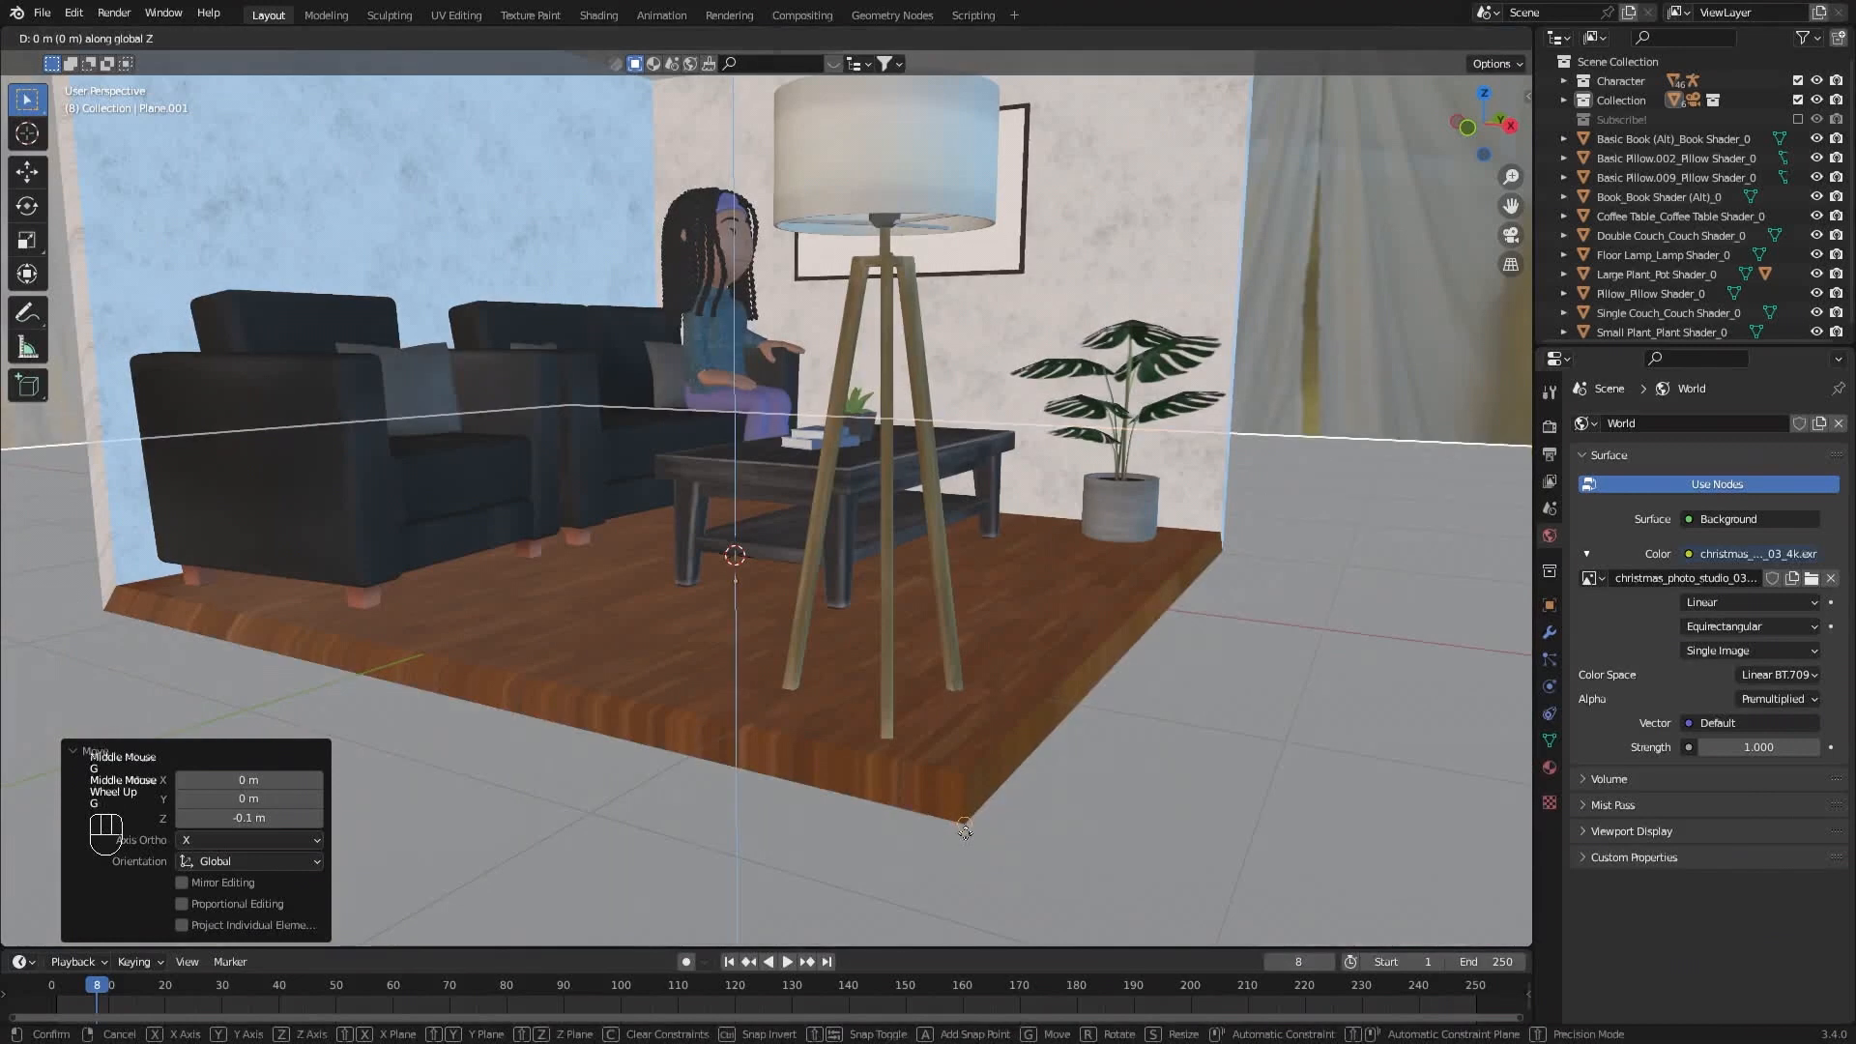
left_click(943, 834)
Give the ground plane a new material with a light pink base color.
scroll(943, 834, "down", 2)
middle_click_drag(942, 833, 894, 859)
left_click(1550, 768)
left_click(1733, 505)
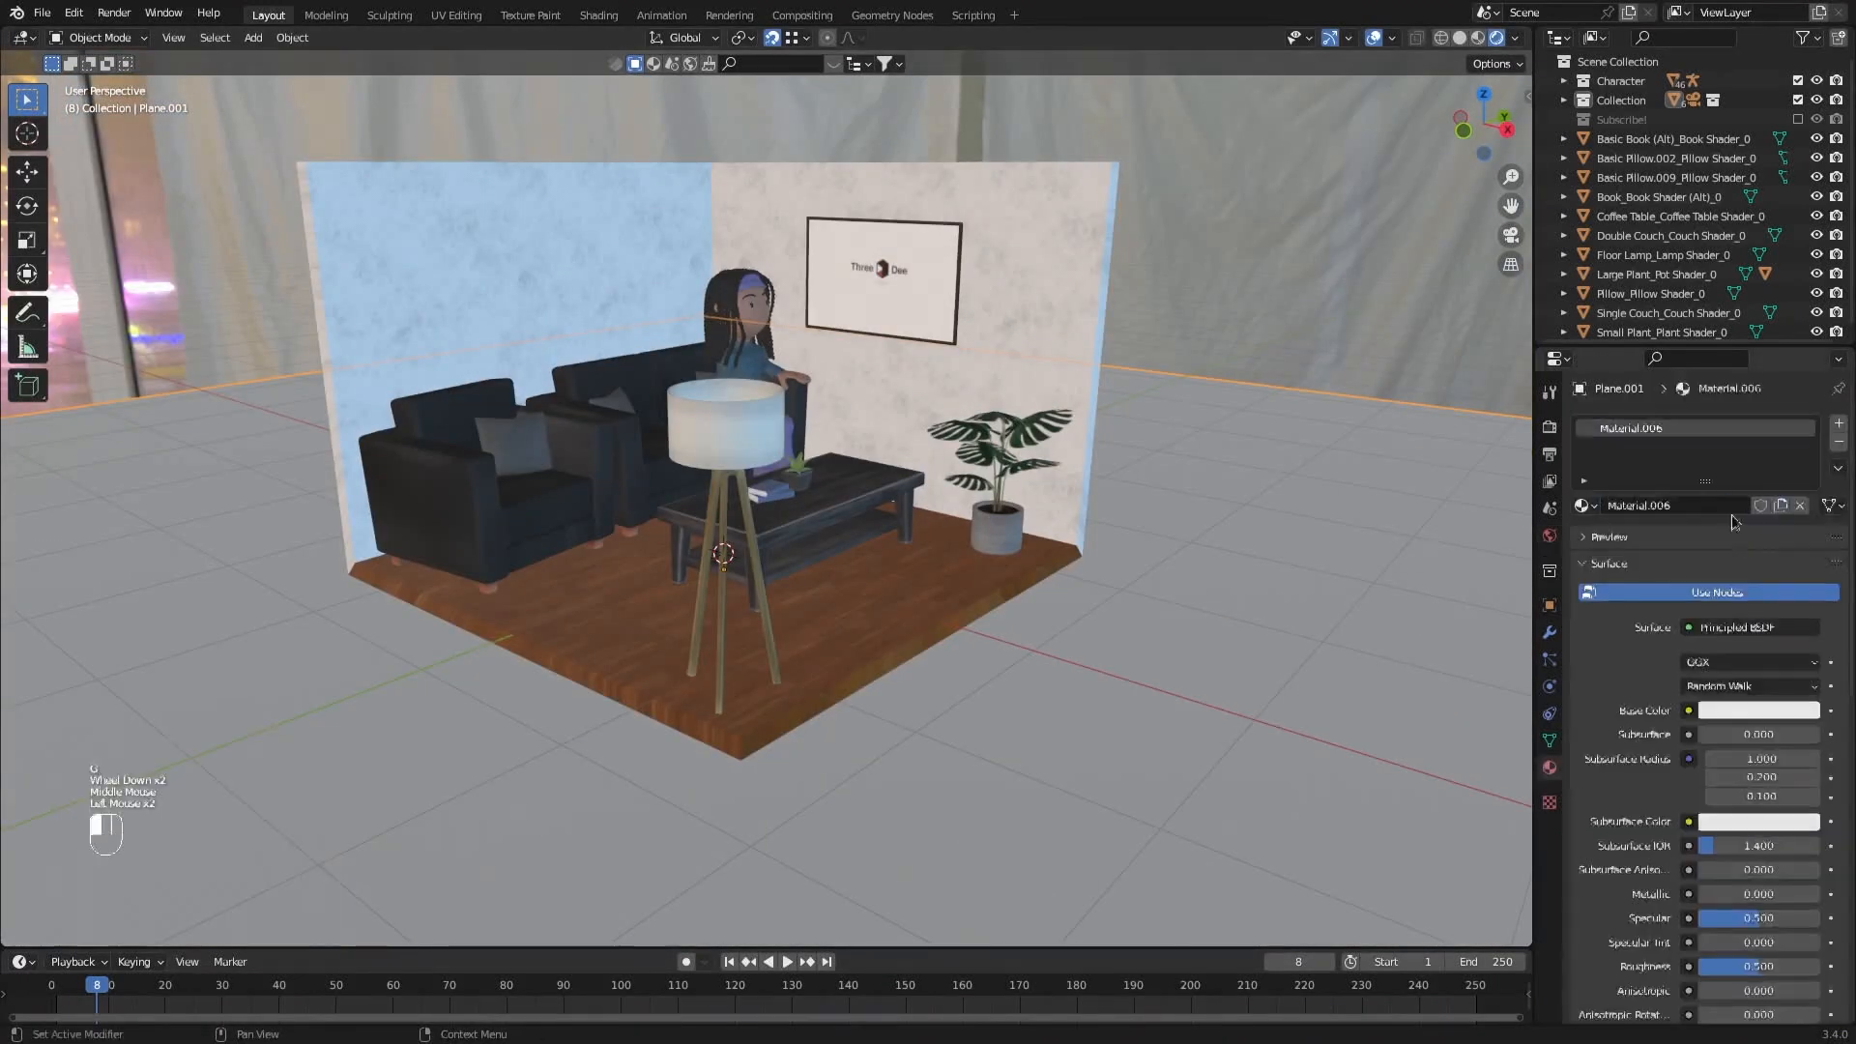
left_click(1759, 710)
left_click(1712, 519)
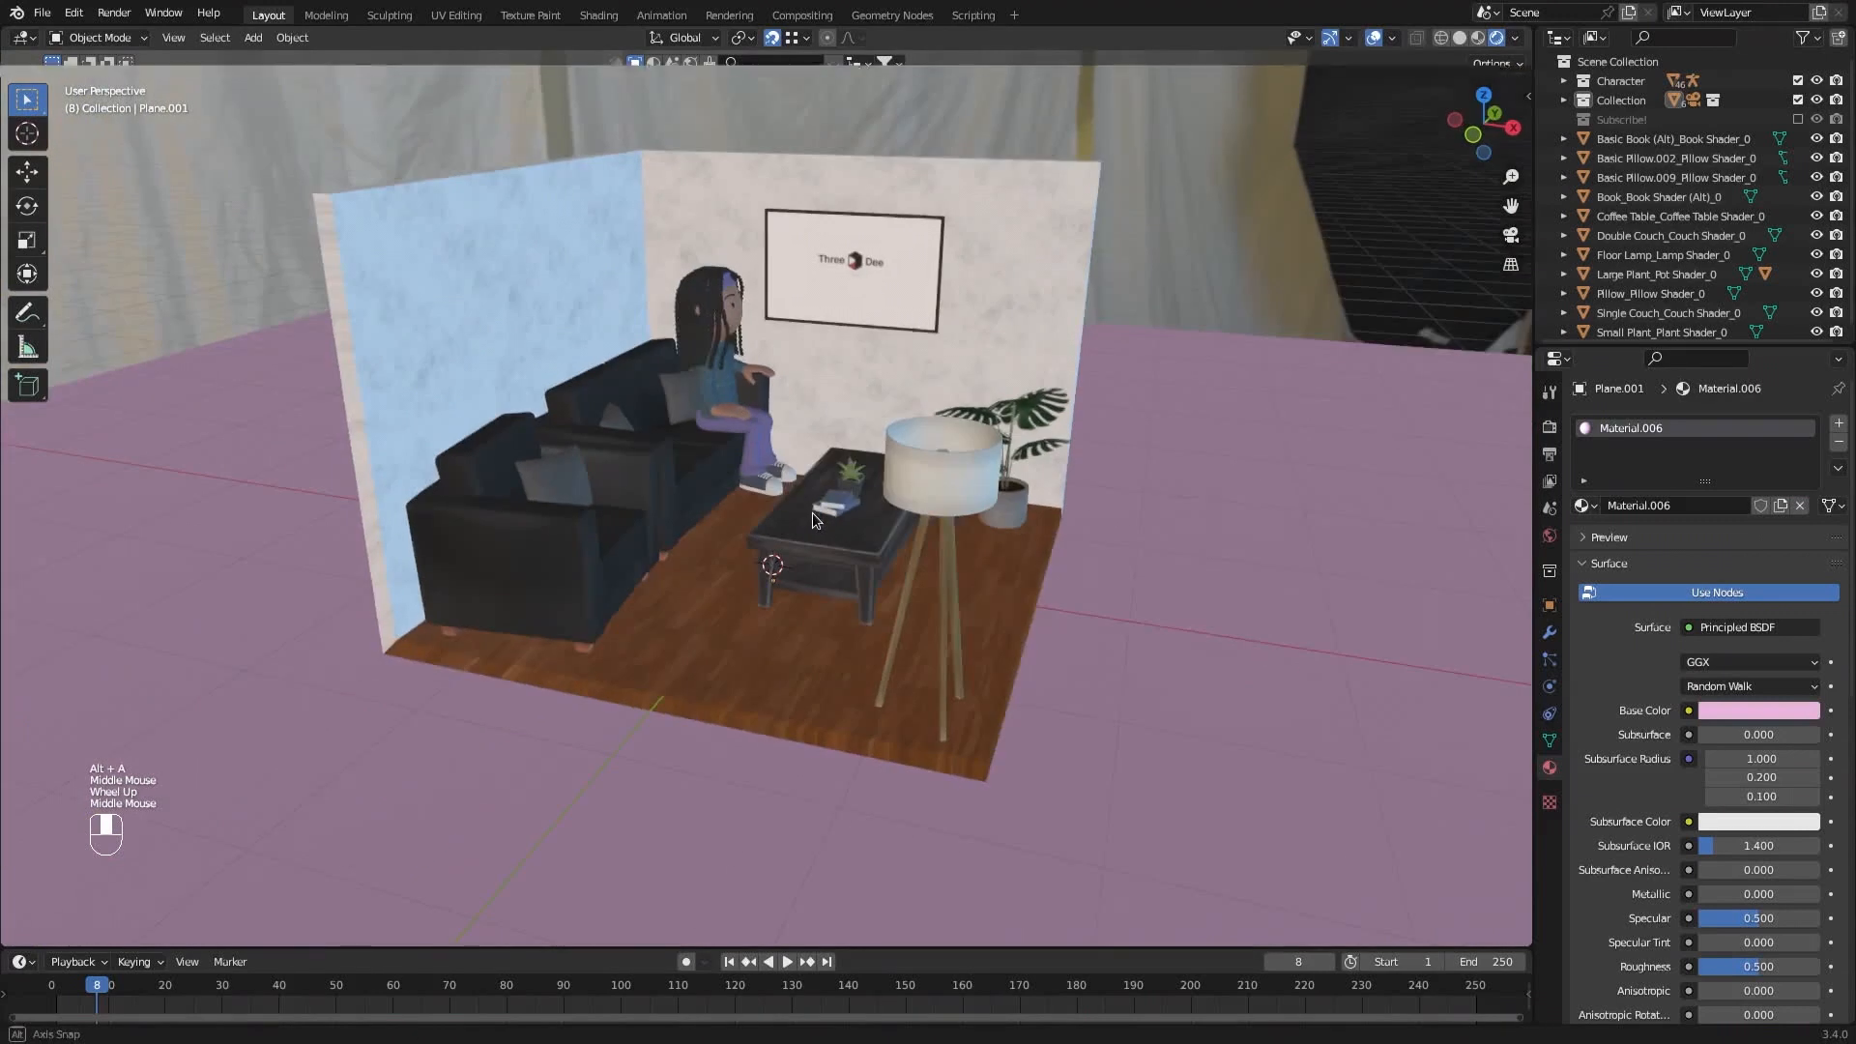
Add an area light at the world origin.
key("shift+a")
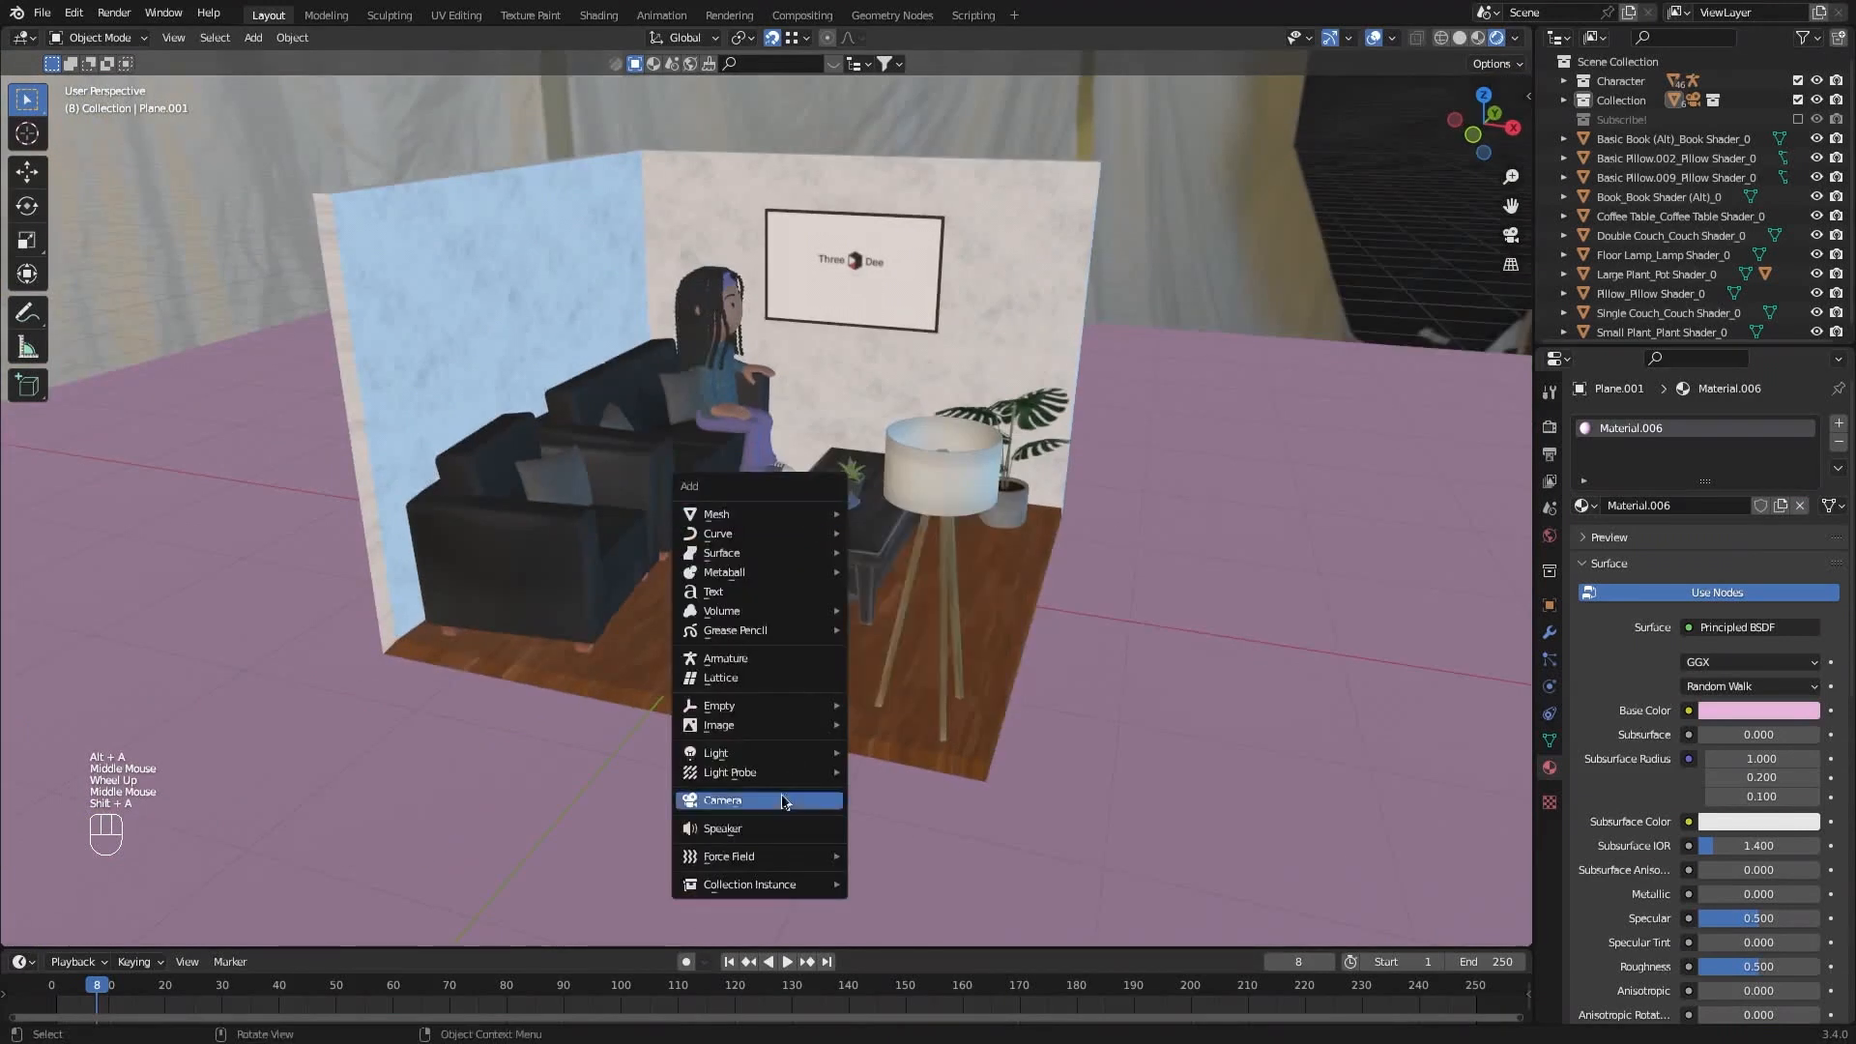
mouse_move(764, 756)
left_click(890, 817)
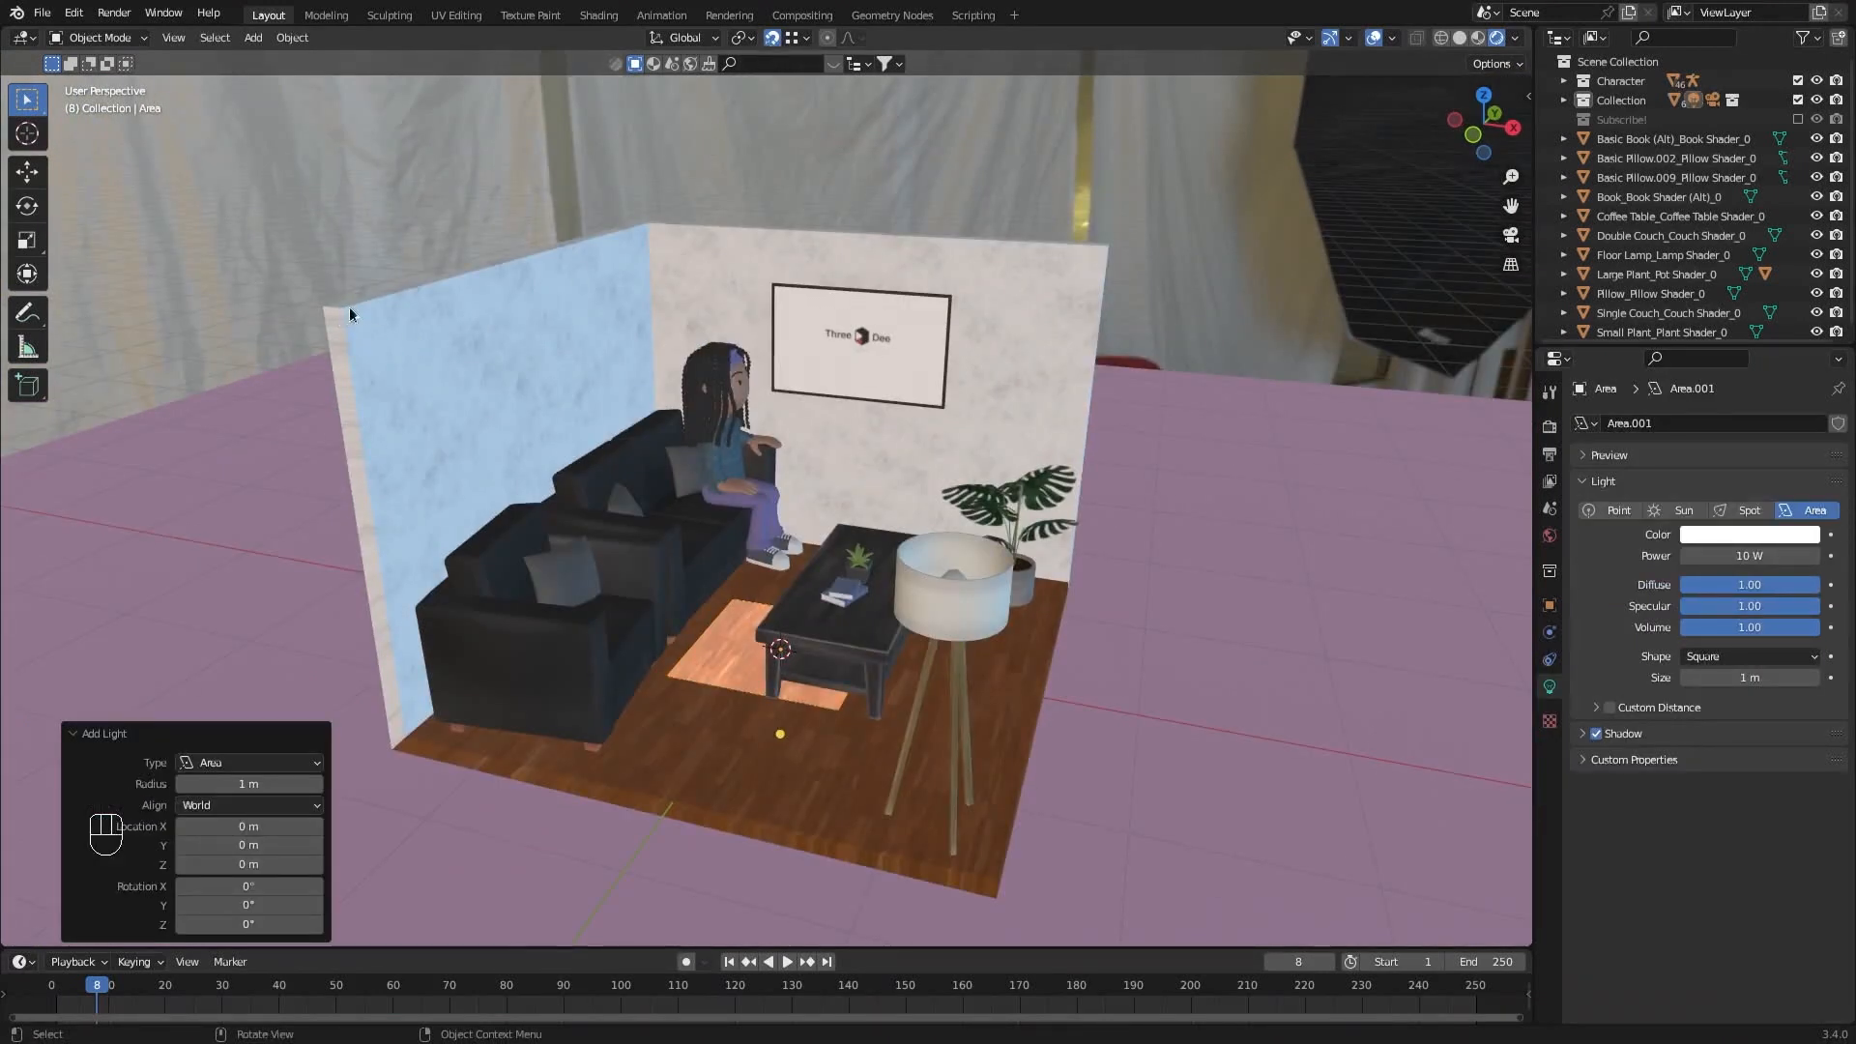
Raise the area light 2.2 m along Z and scale it by about 2.938 to cover the room.
key("g")
key("z")
key("s")
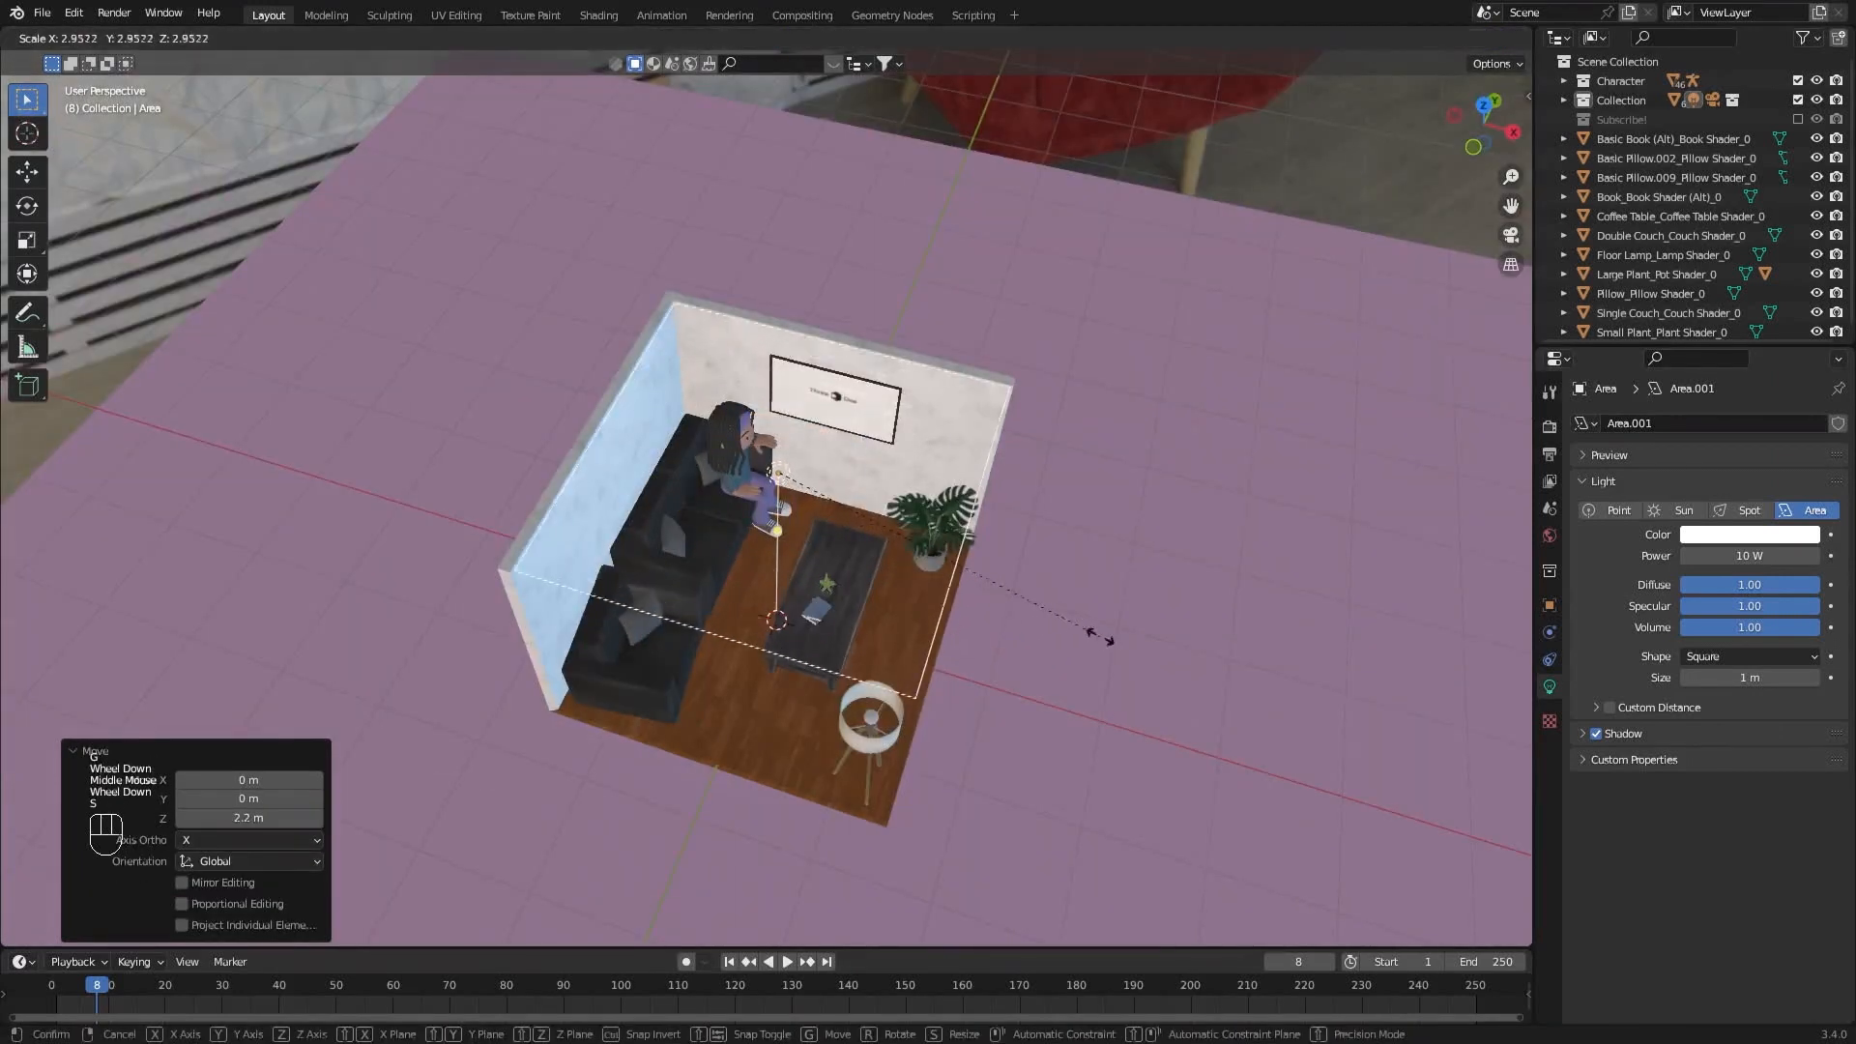
left_click(1098, 638)
Set the area light's power to 65 W.
left_click(1747, 556)
type("500")
key("Return")
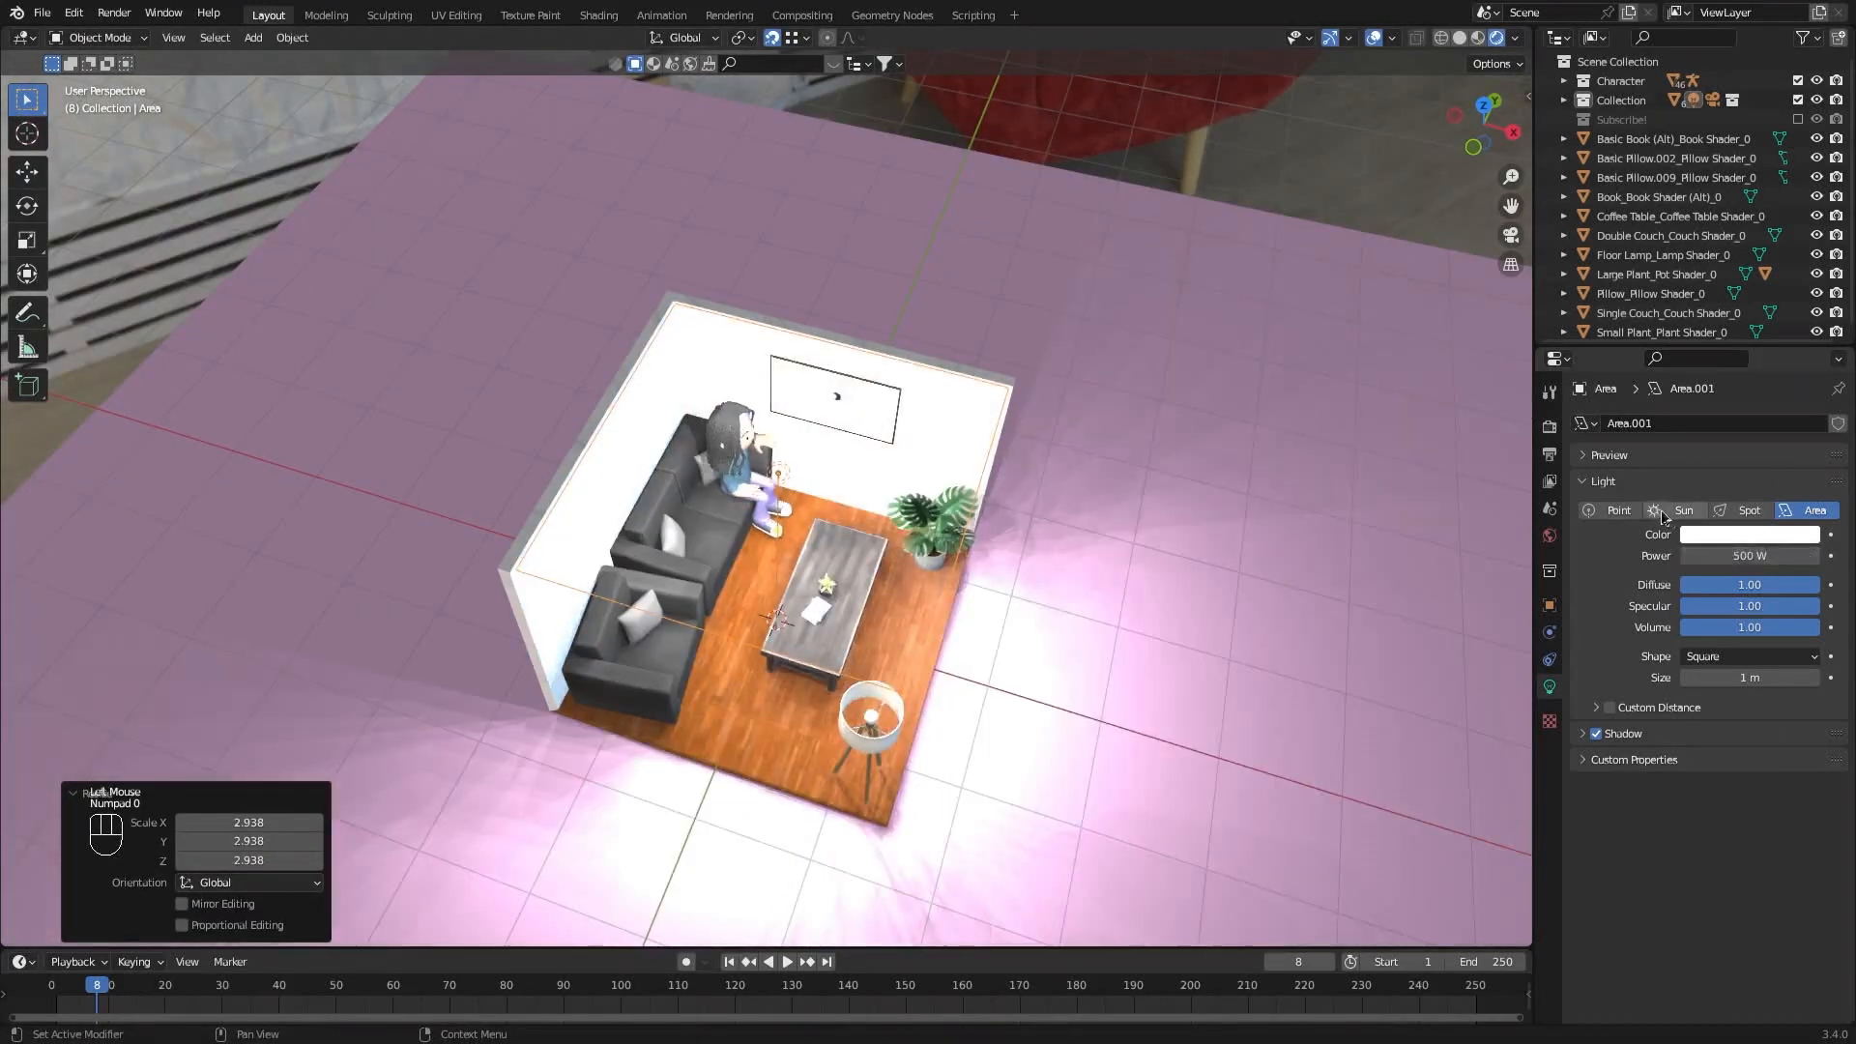
left_click(1746, 559)
type("2")
key("Return")
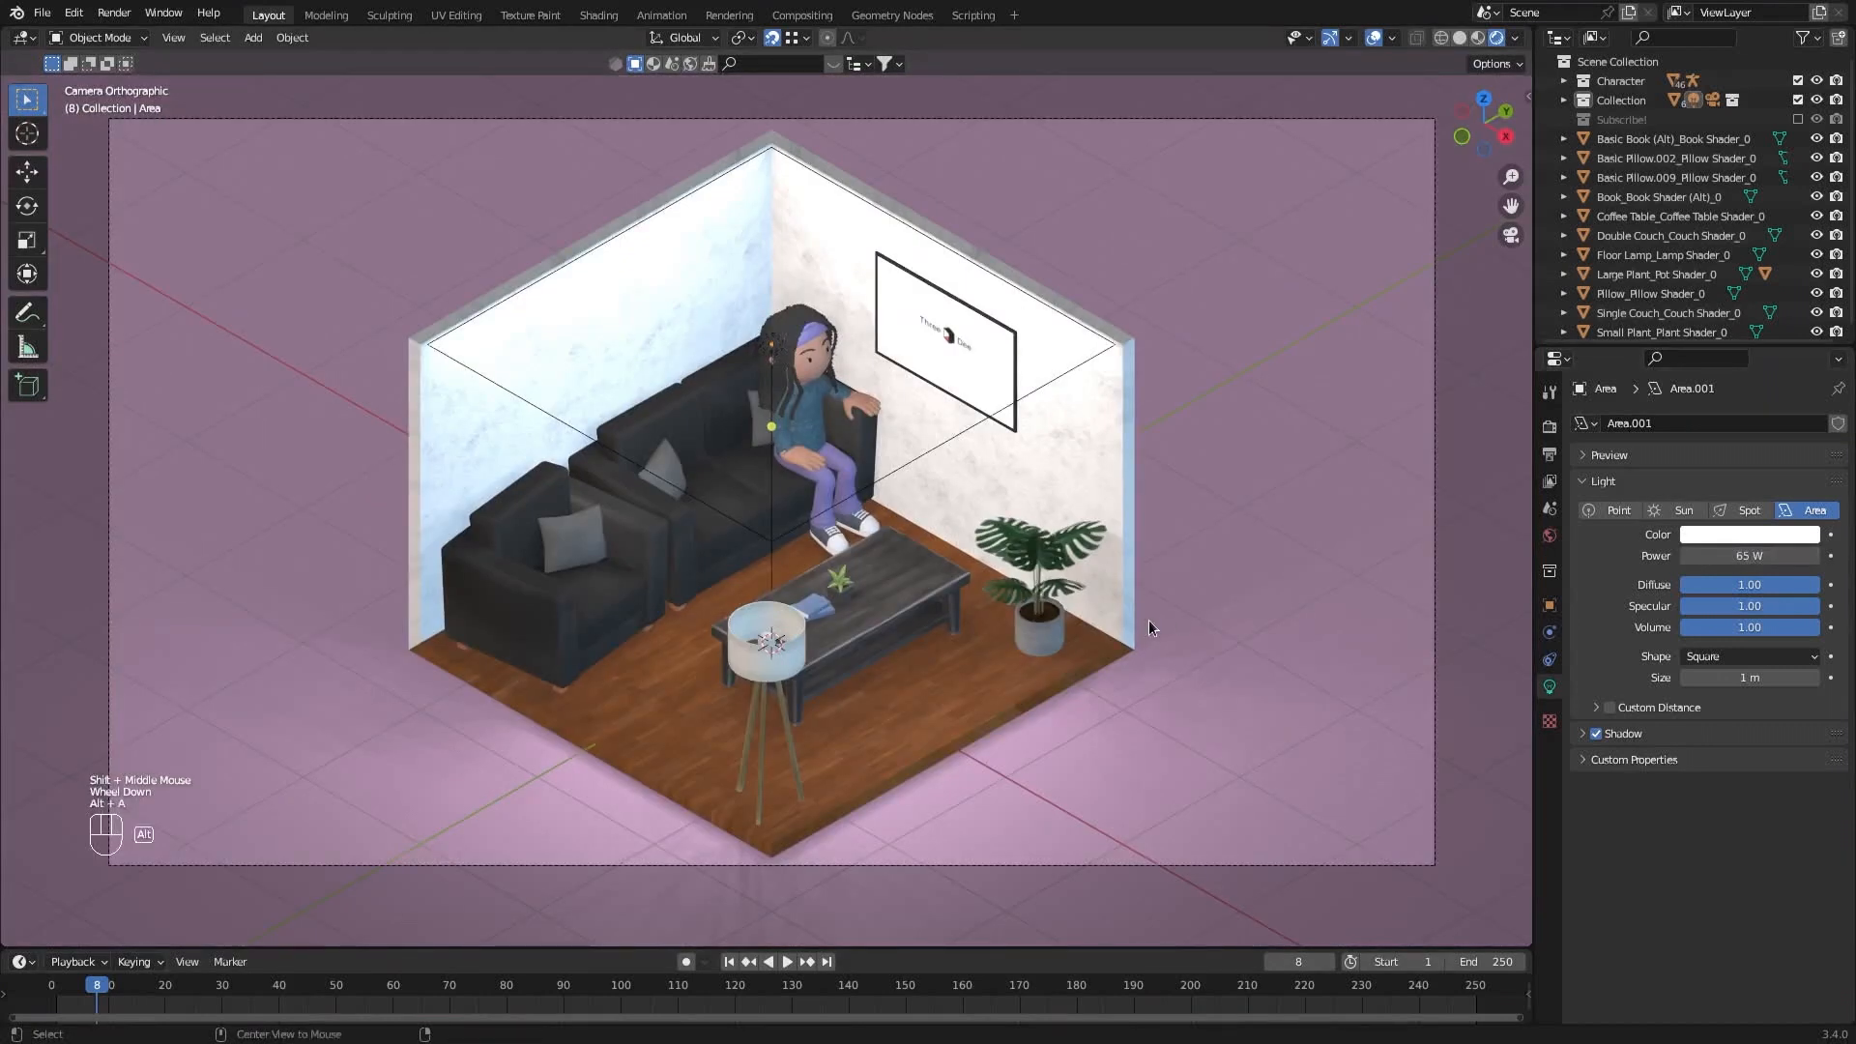
Set the render engine to Cycles.
left_click(1550, 426)
left_click(1767, 424)
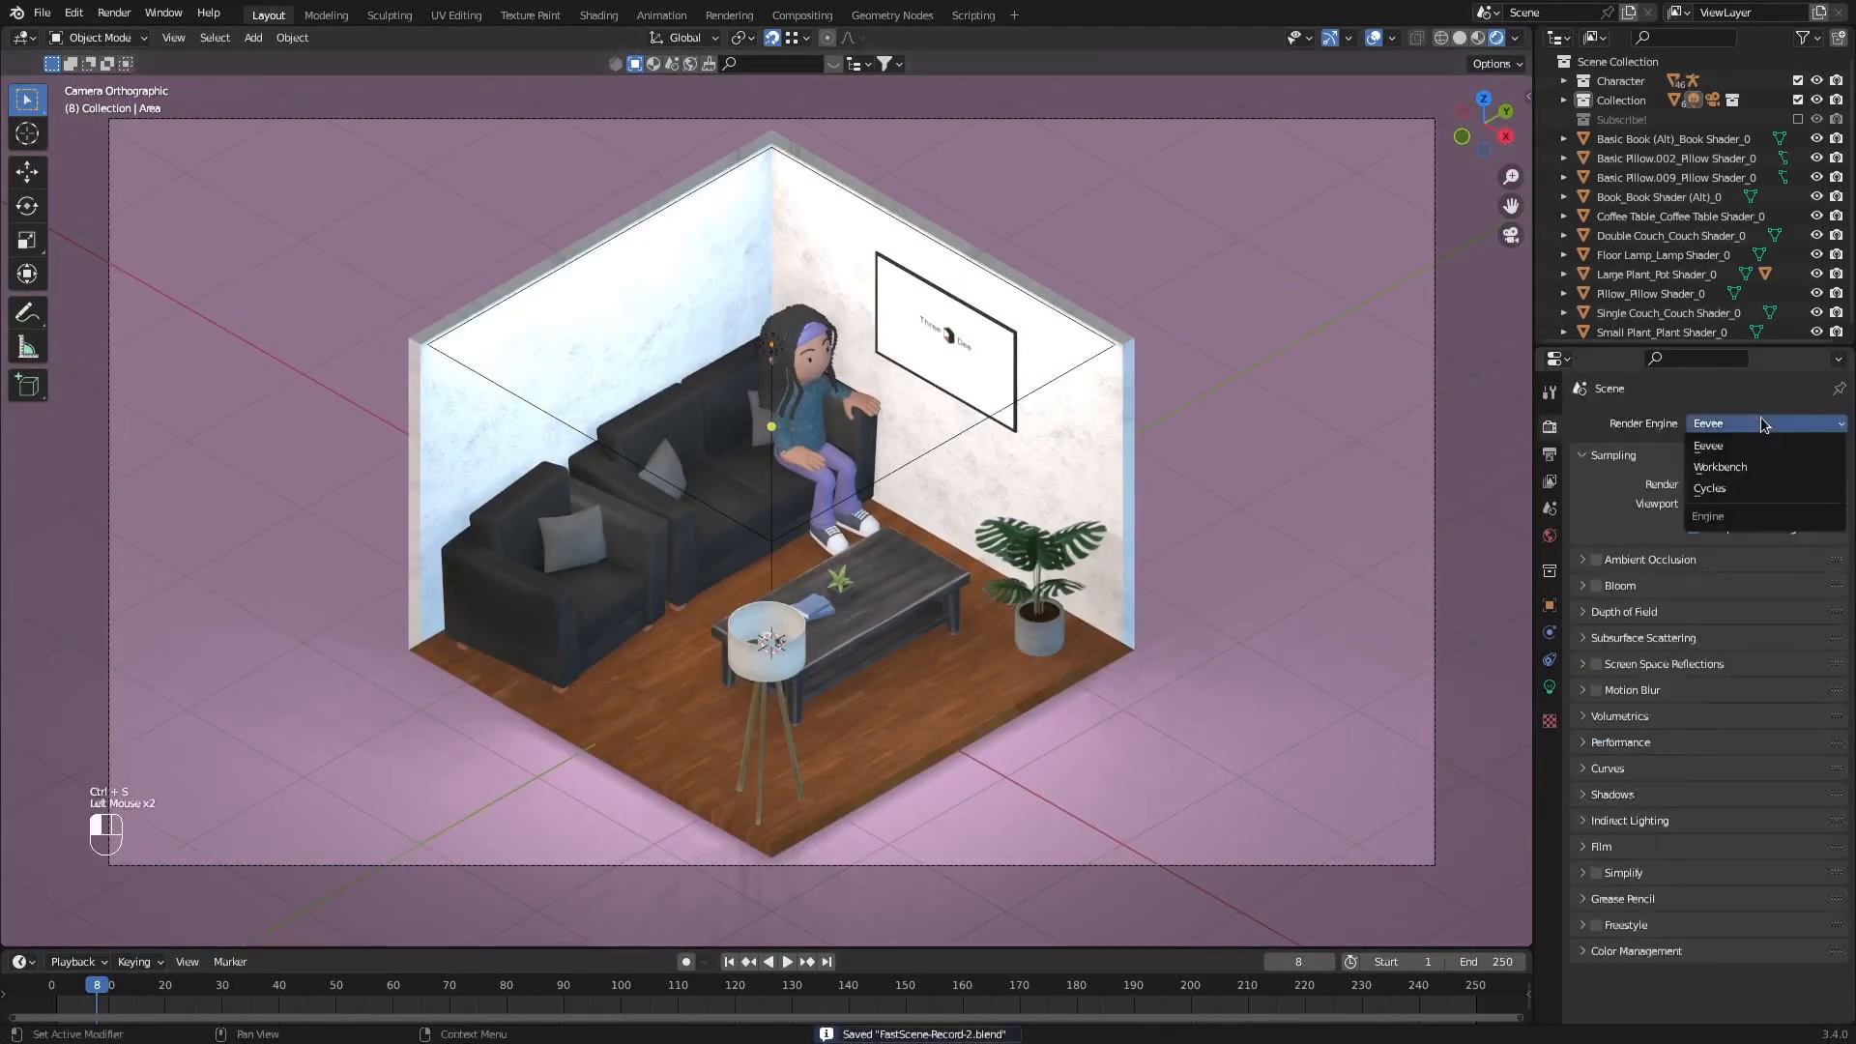
left_click(1716, 488)
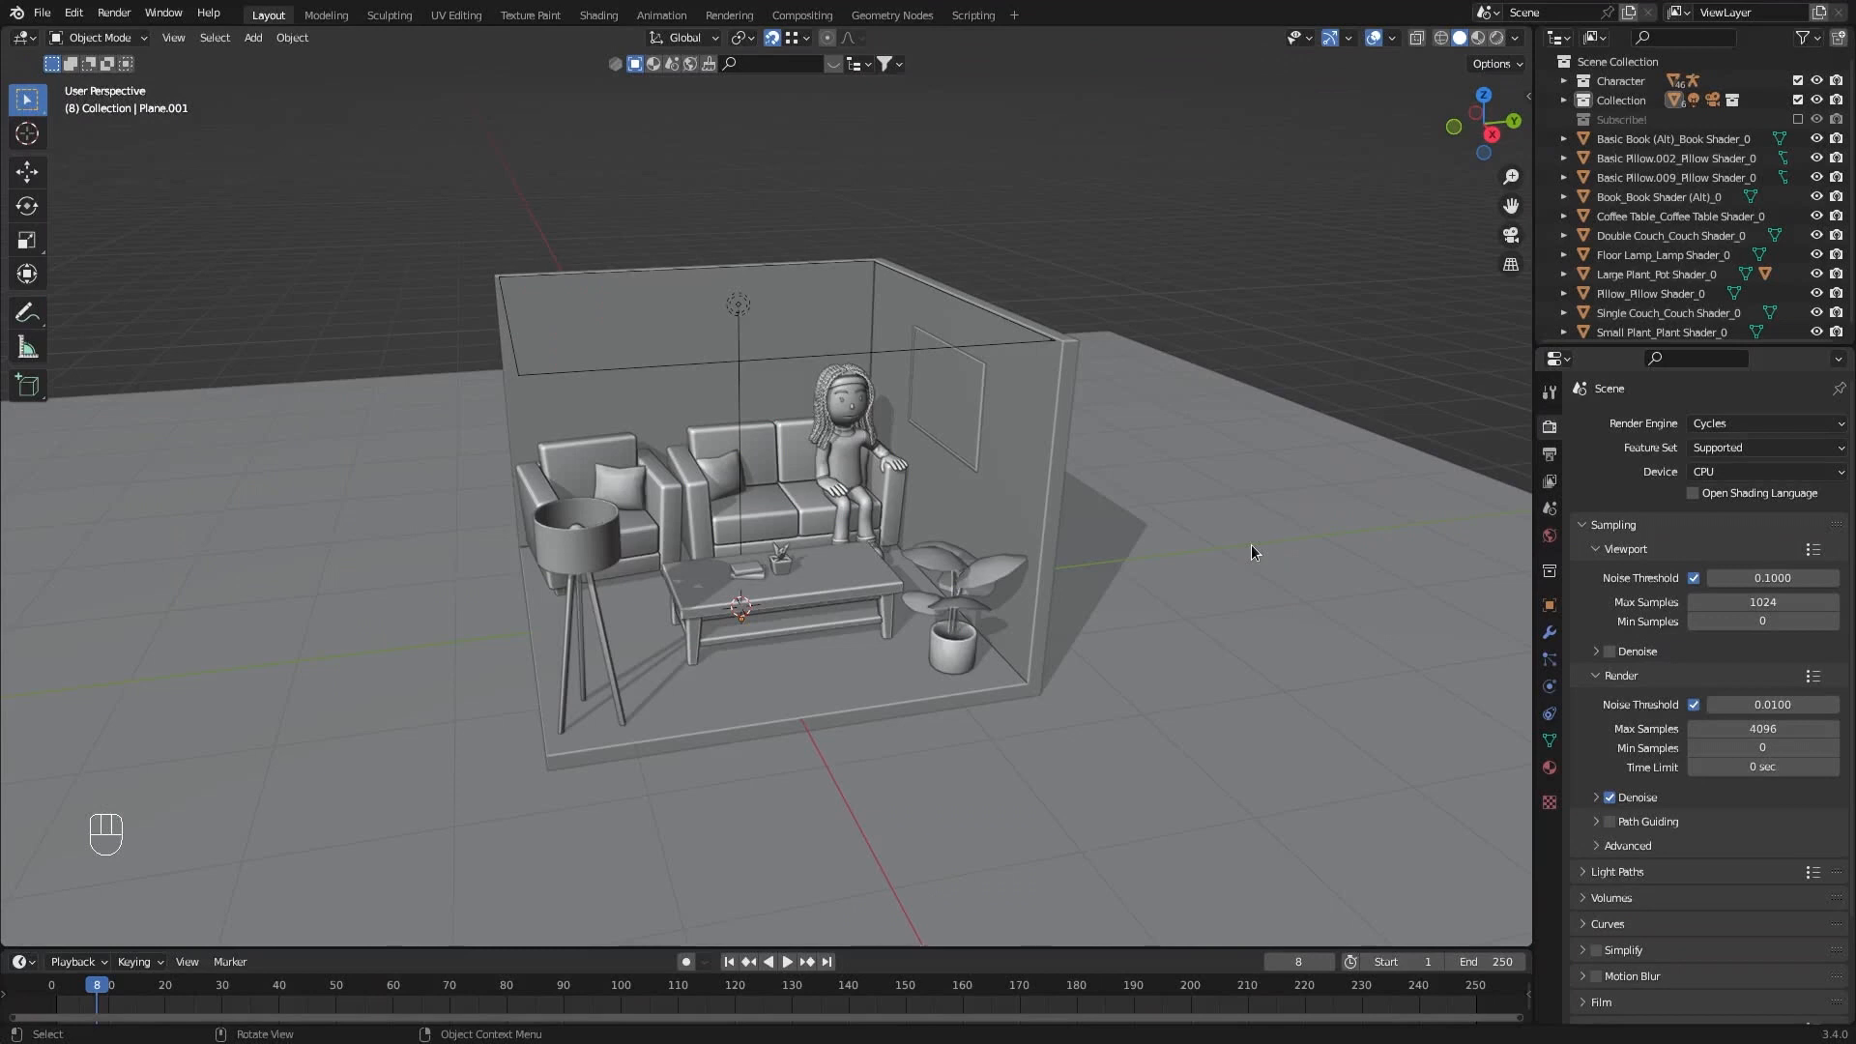
Set the solid viewport shading color to Random so that each object gets its own color.
middle_click_drag(1251, 546, 998, 483)
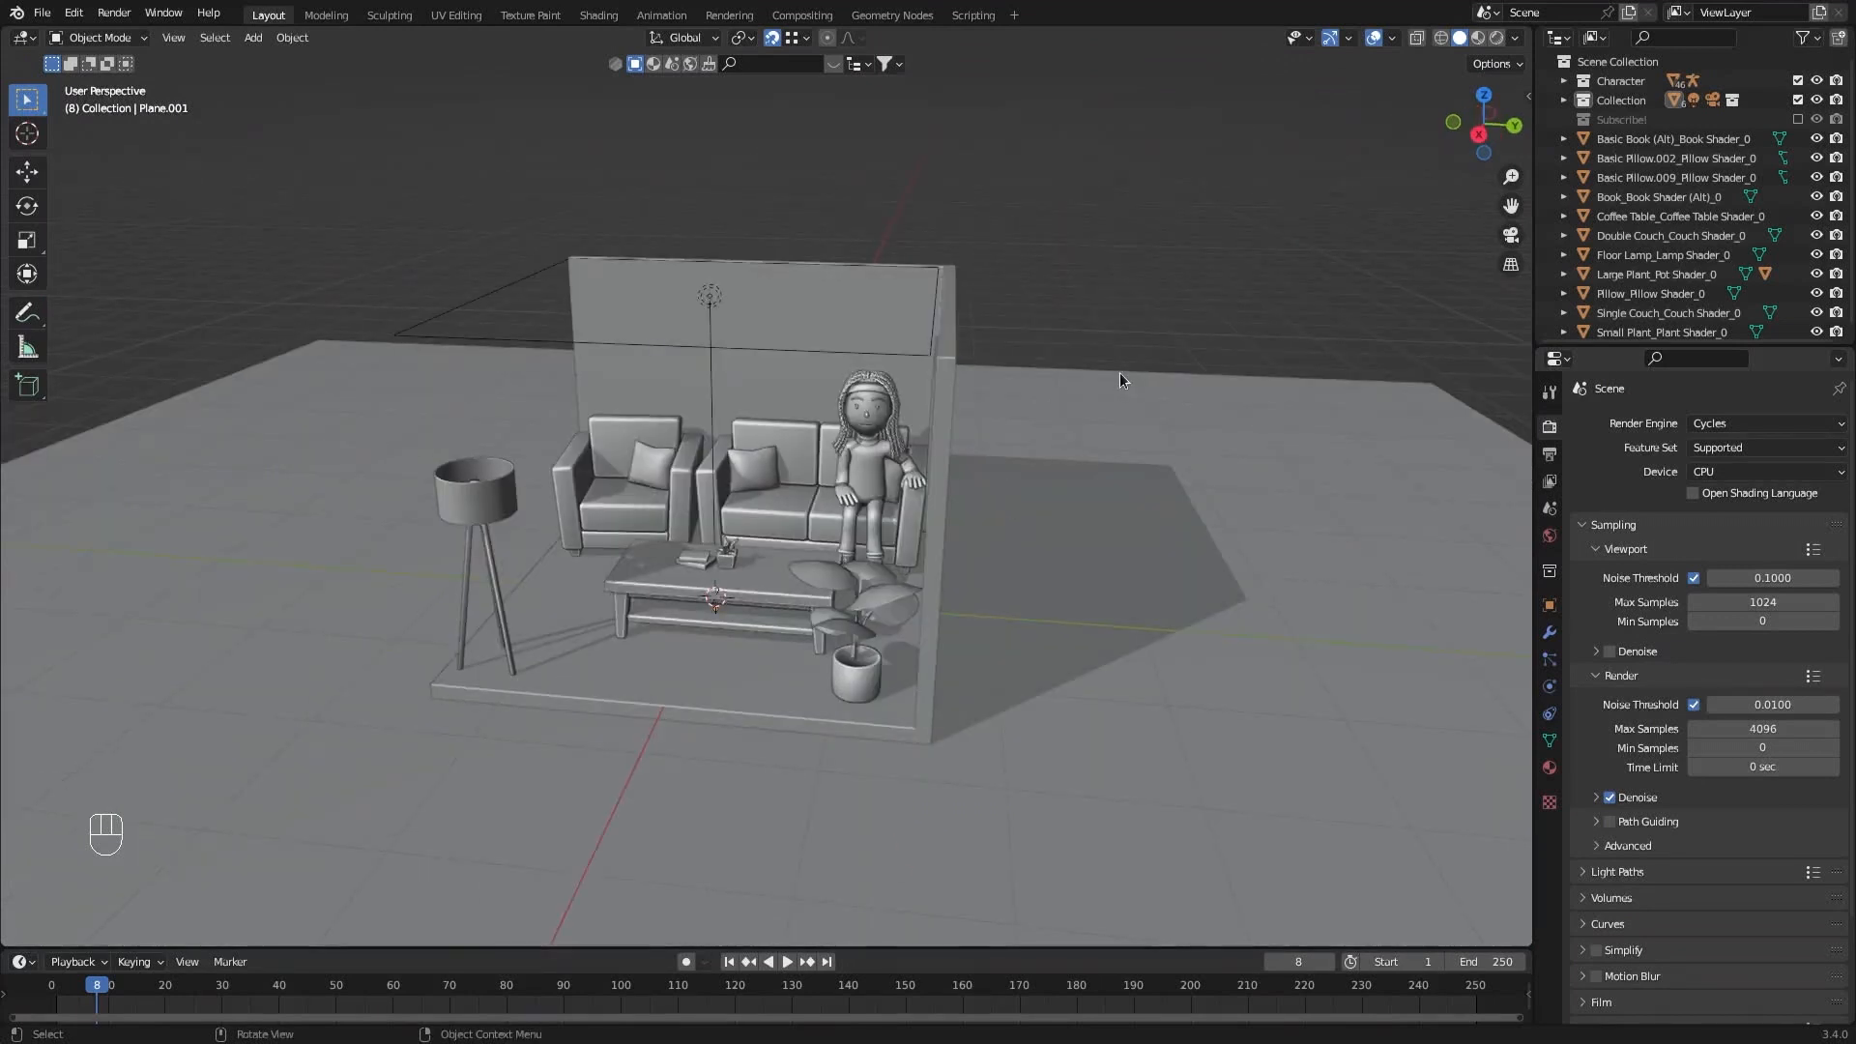
left_click(1516, 40)
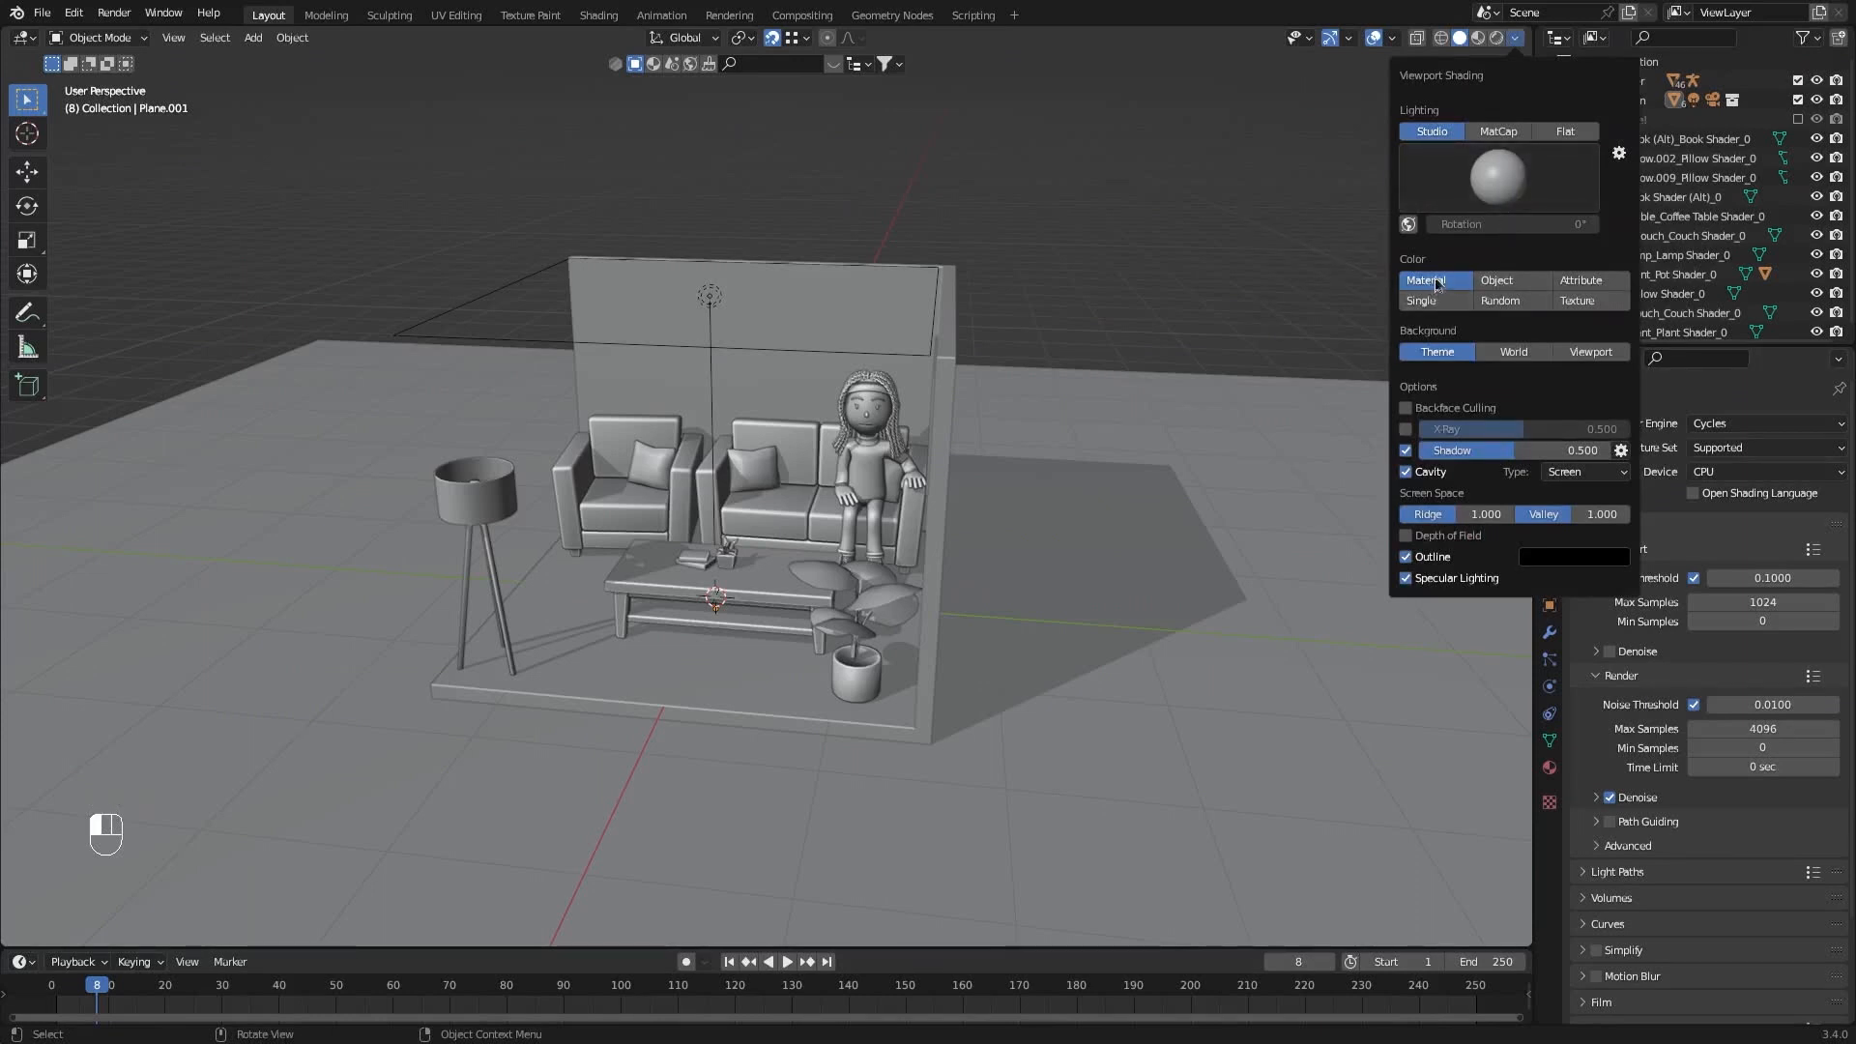
left_click(1503, 300)
Try the fifth and fourth studio light presets for the solid viewport shading.
left_click(1510, 177)
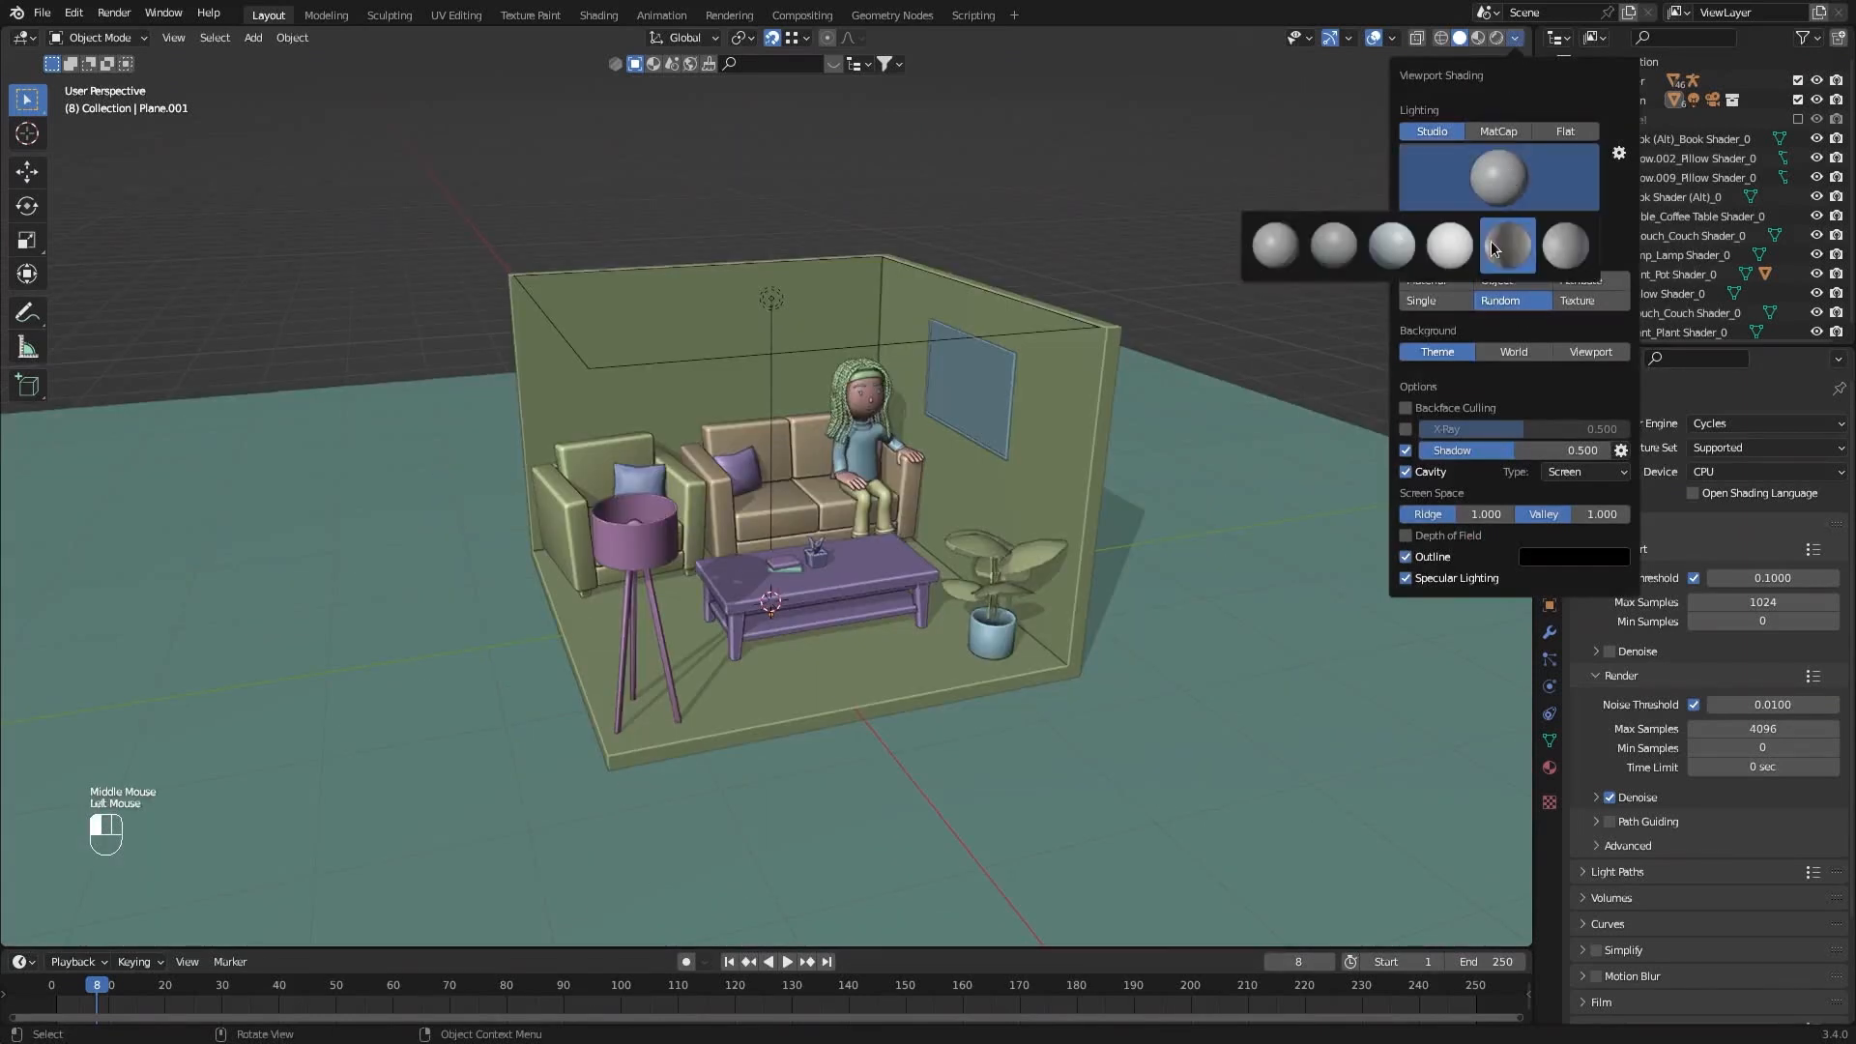
left_click(1492, 242)
left_click(1511, 162)
left_click(1454, 245)
left_click(1488, 178)
Switch the solid viewport lighting to MatCap and try several matcaps, finishing with the matte beige one.
left_click(1491, 134)
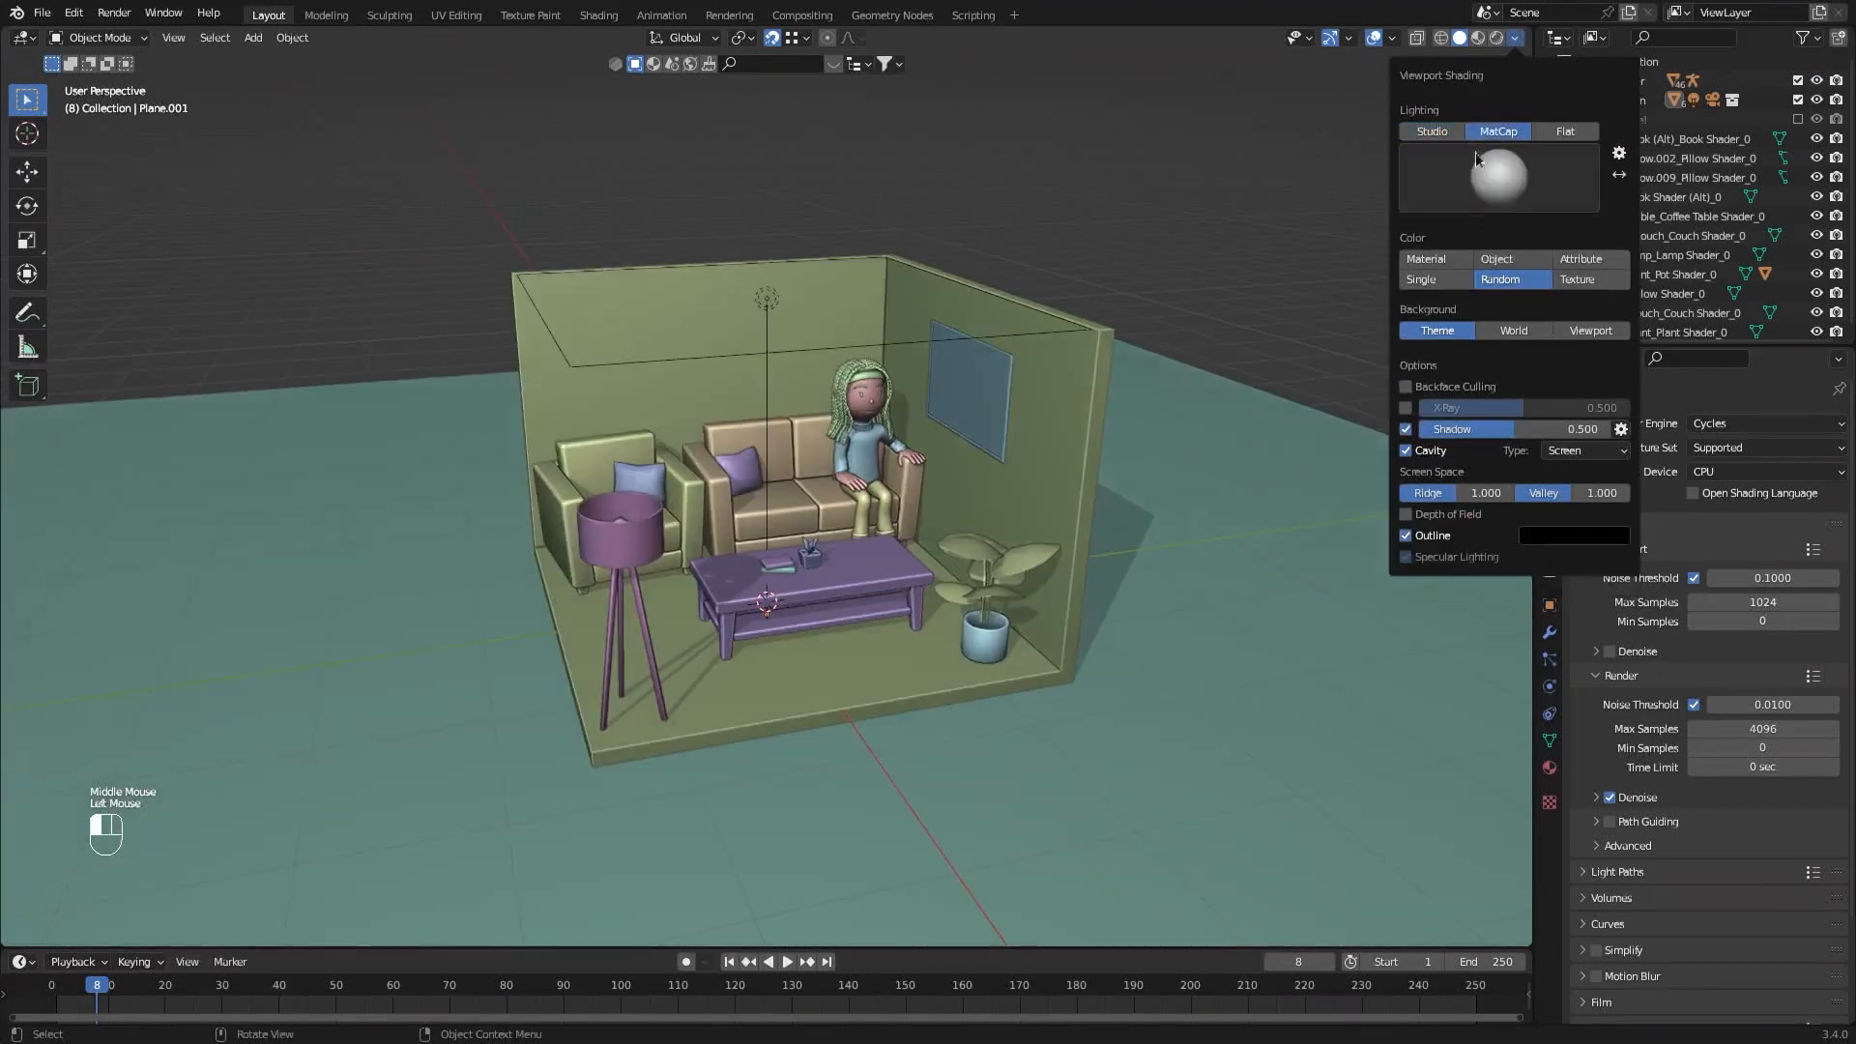
left_click(1476, 159)
left_click(1333, 303)
left_click(1496, 176)
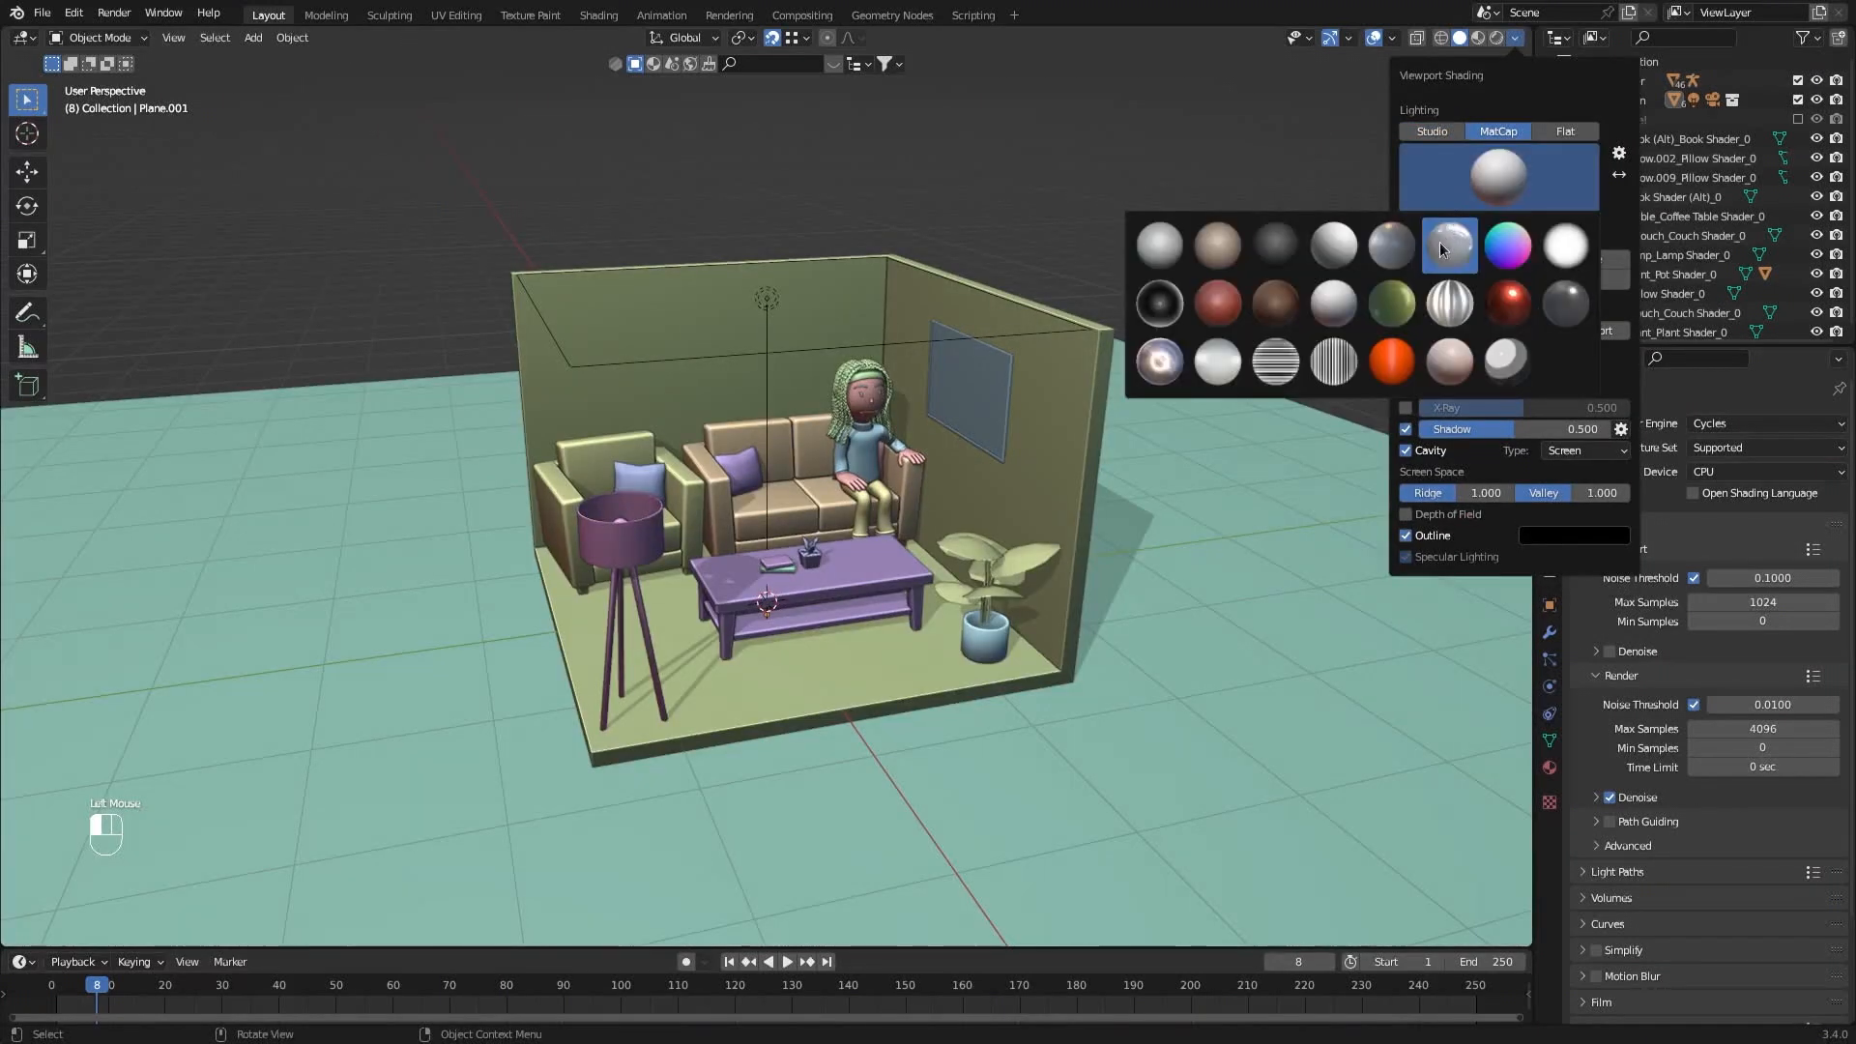
left_click(1440, 241)
left_click(1476, 193)
left_click(1223, 246)
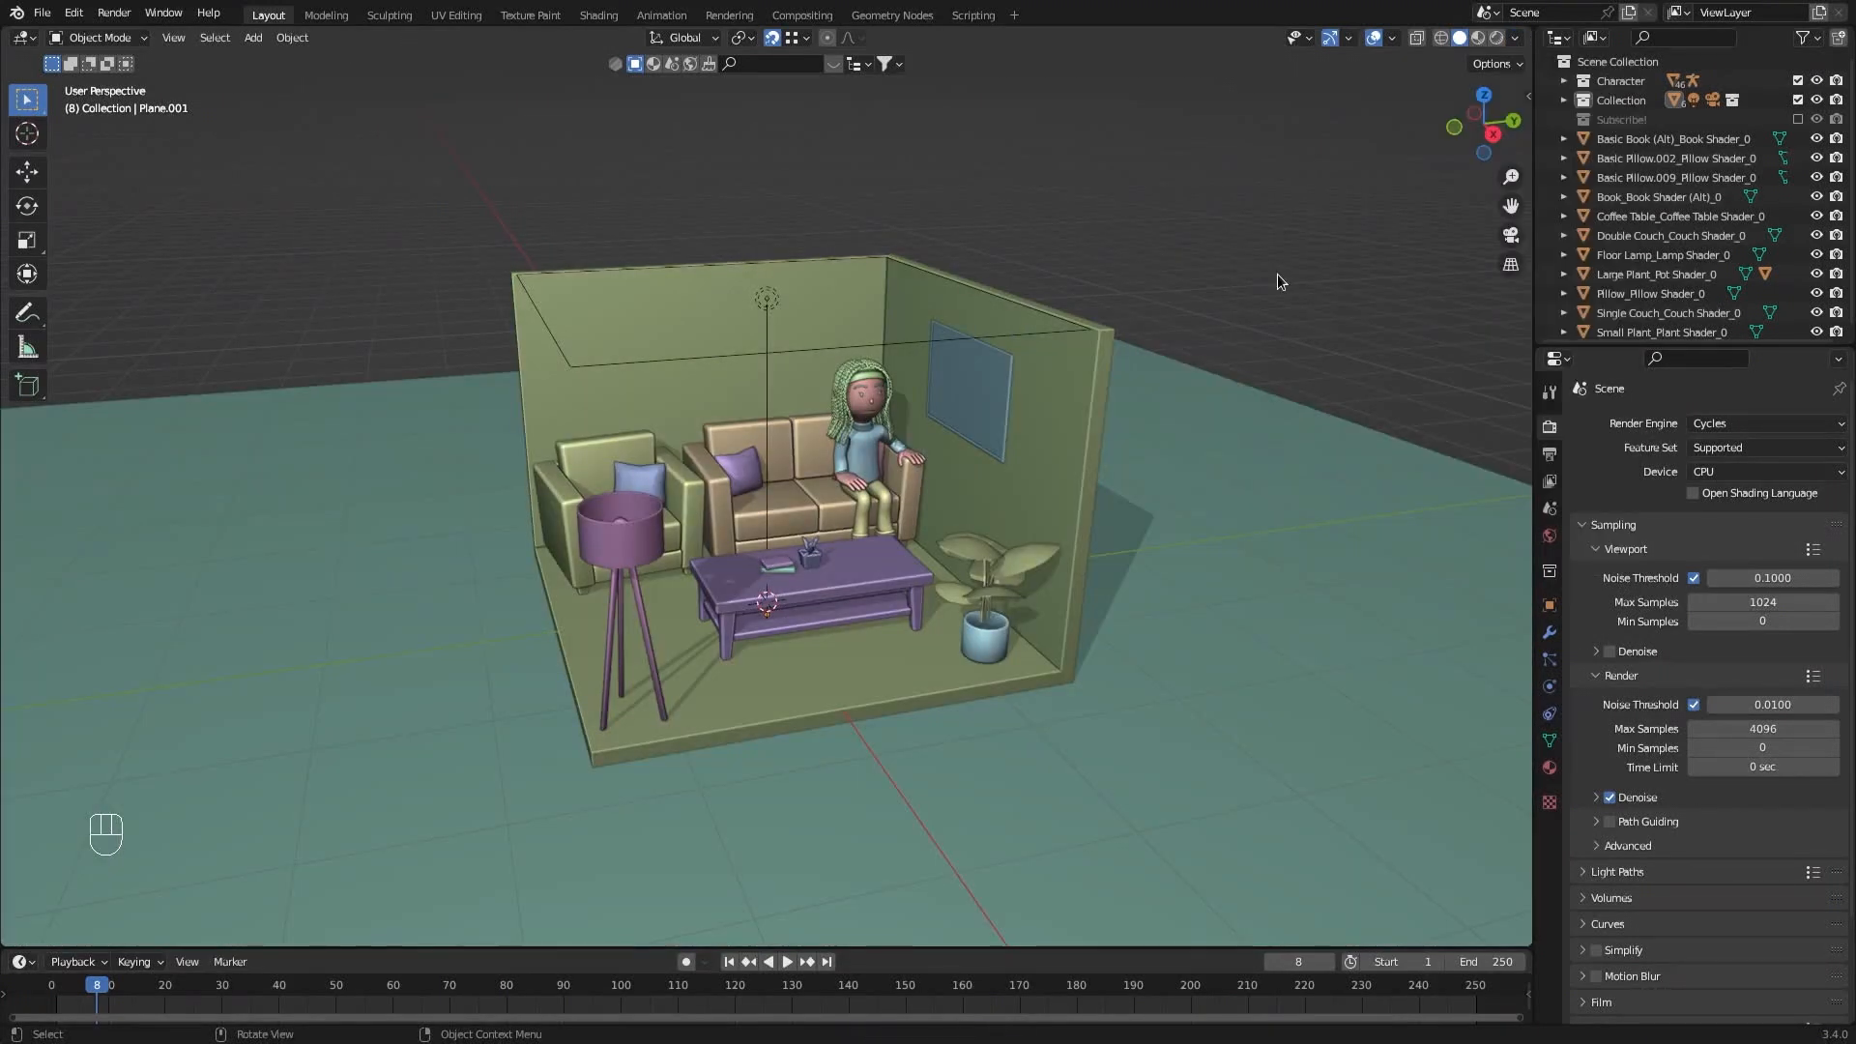
scroll(815, 505, "up", 3)
middle_click_drag(812, 502, 741, 528)
scroll(724, 520, "down", 1)
scroll(723, 520, "down", 1)
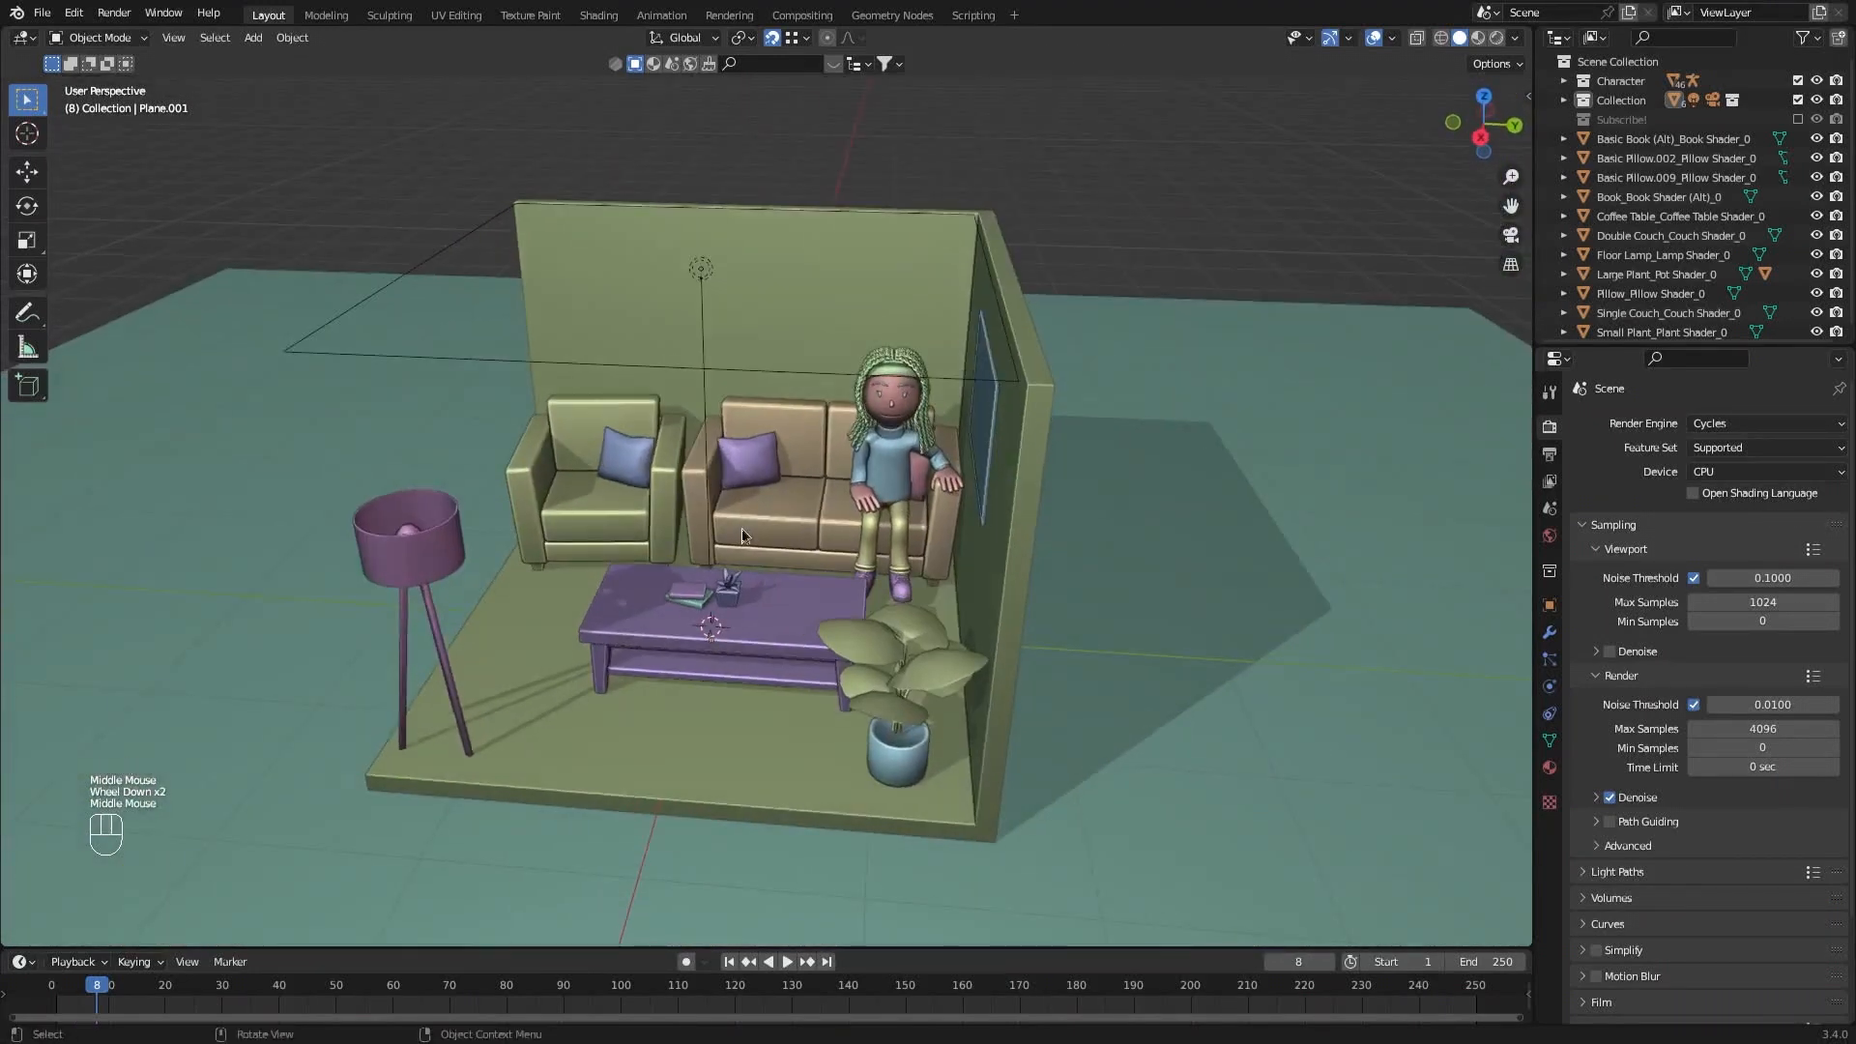
middle_click_drag(741, 528, 735, 530)
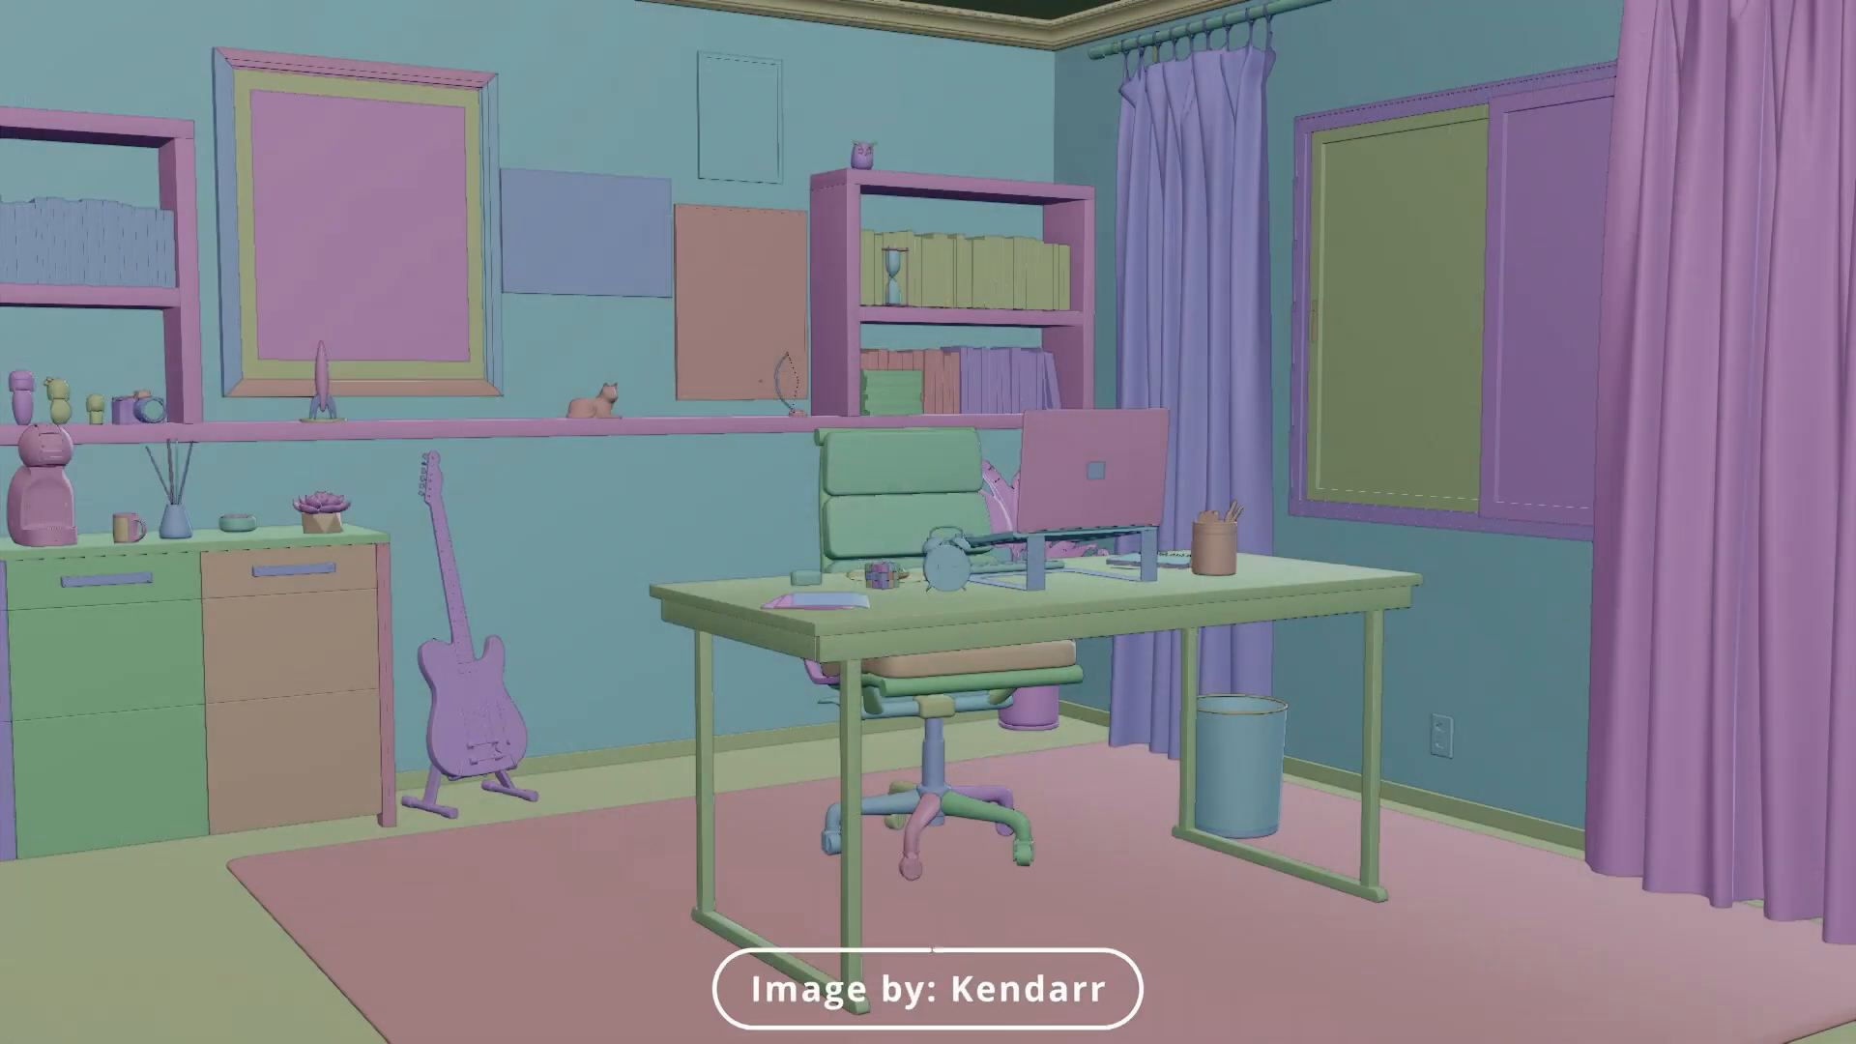